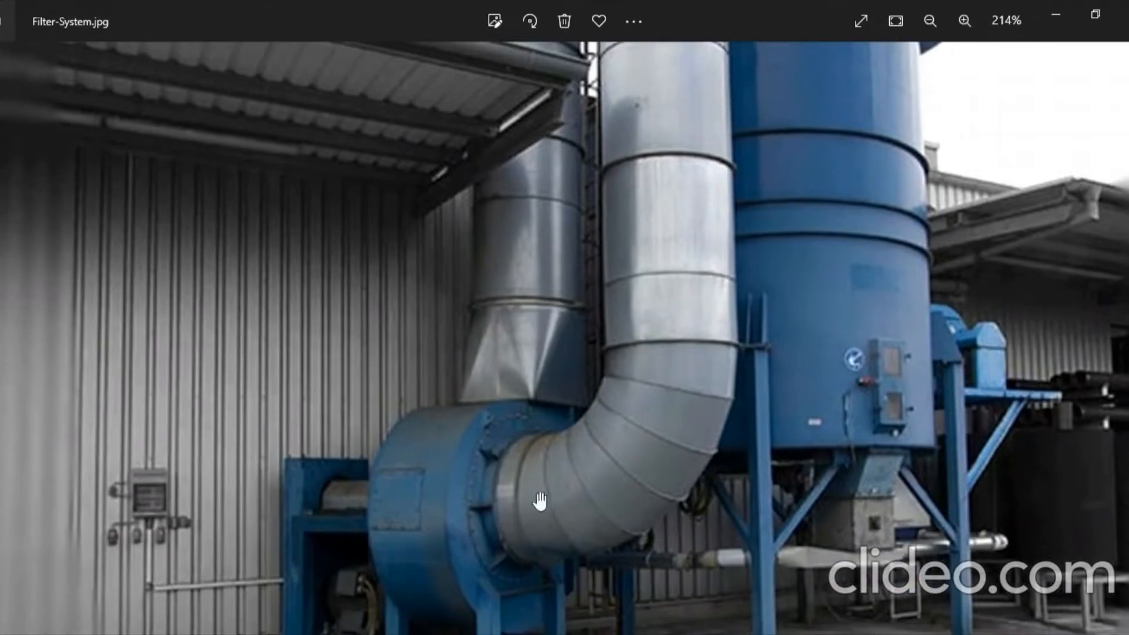
Step: Examine the Filter-System.jpg photo and the exhaust hood dimension table and drawing in Rainhood.PNG, and return to Creo Parametric
{"action": "scroll", "coordinate": [531, 494], "scroll_direction": "up", "scroll_amount": 7}
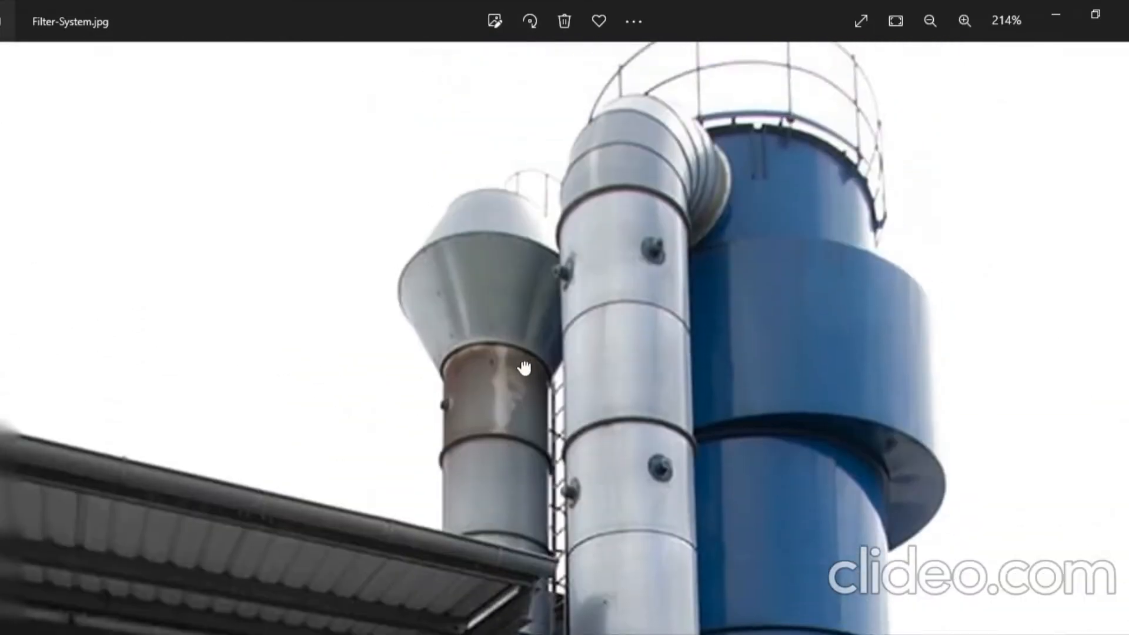
{"action": "left_click_drag", "start_coordinate": [524, 368], "coordinate": [525, 381]}
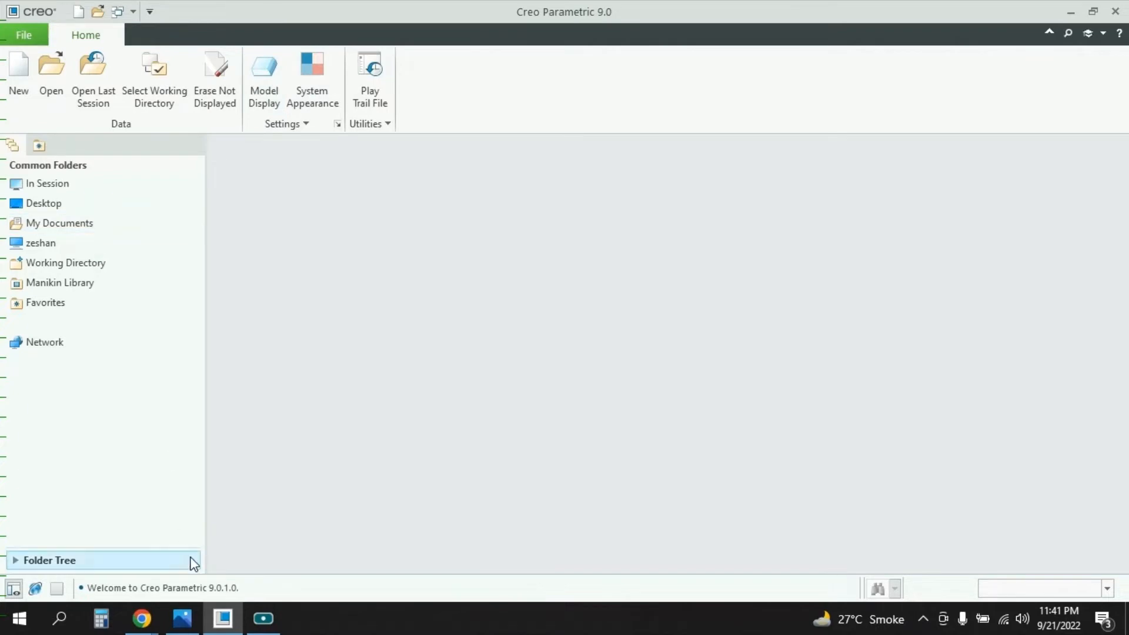
{"action": "left_click", "coordinate": [182, 618]}
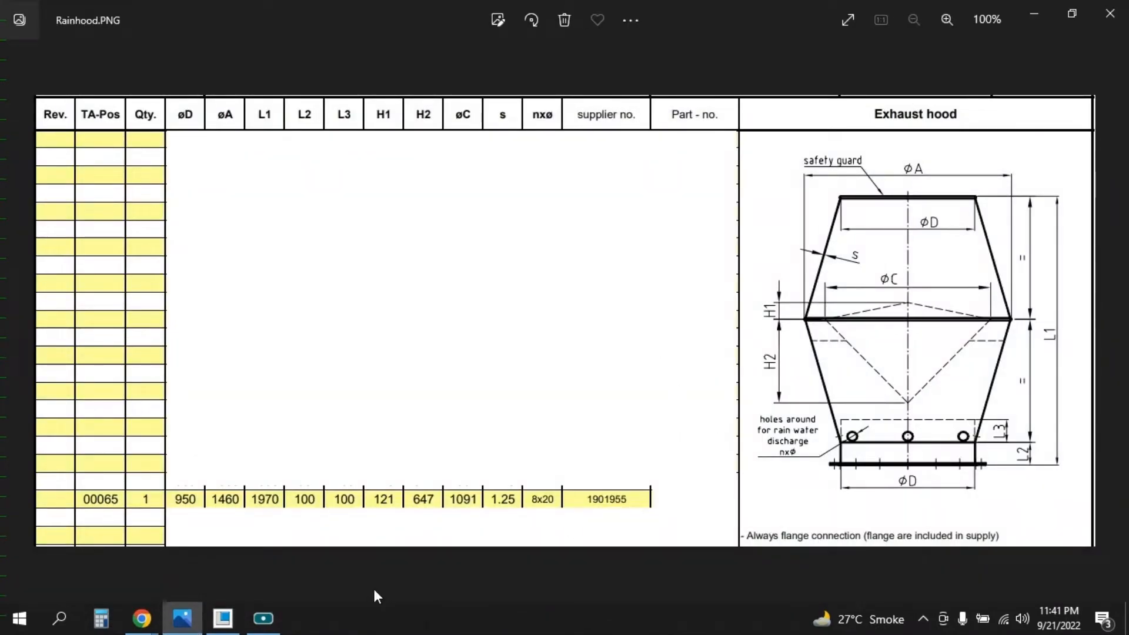
{"action": "left_click", "coordinate": [179, 618]}
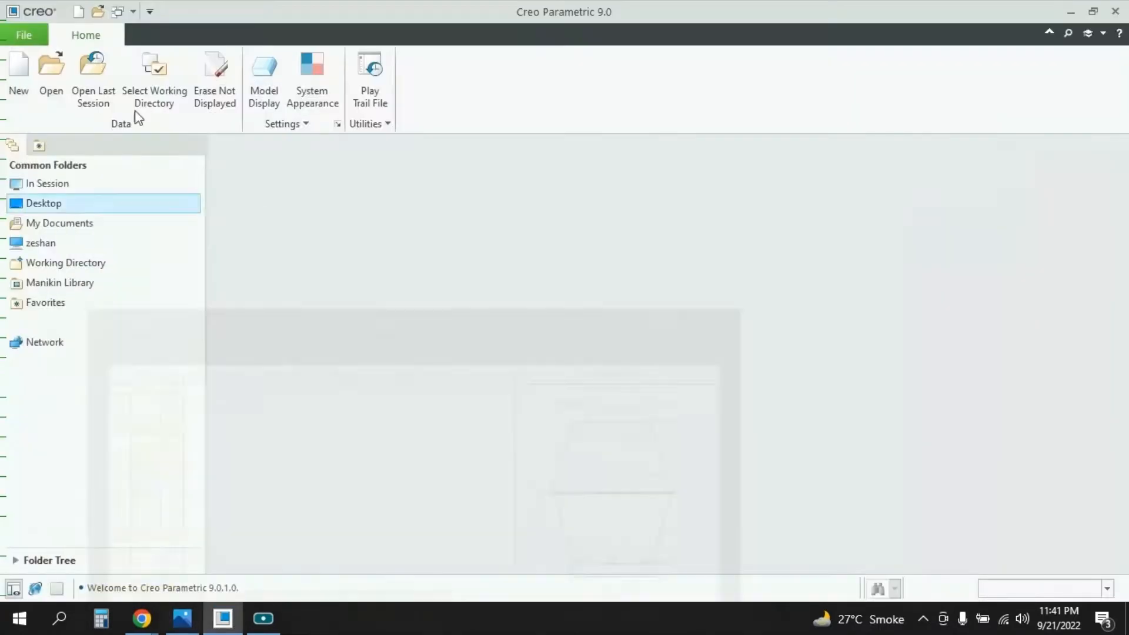
Step: Create a new solid part from the mmns_part_solid_abs template instead of the default template
{"action": "left_click", "coordinate": [19, 73]}
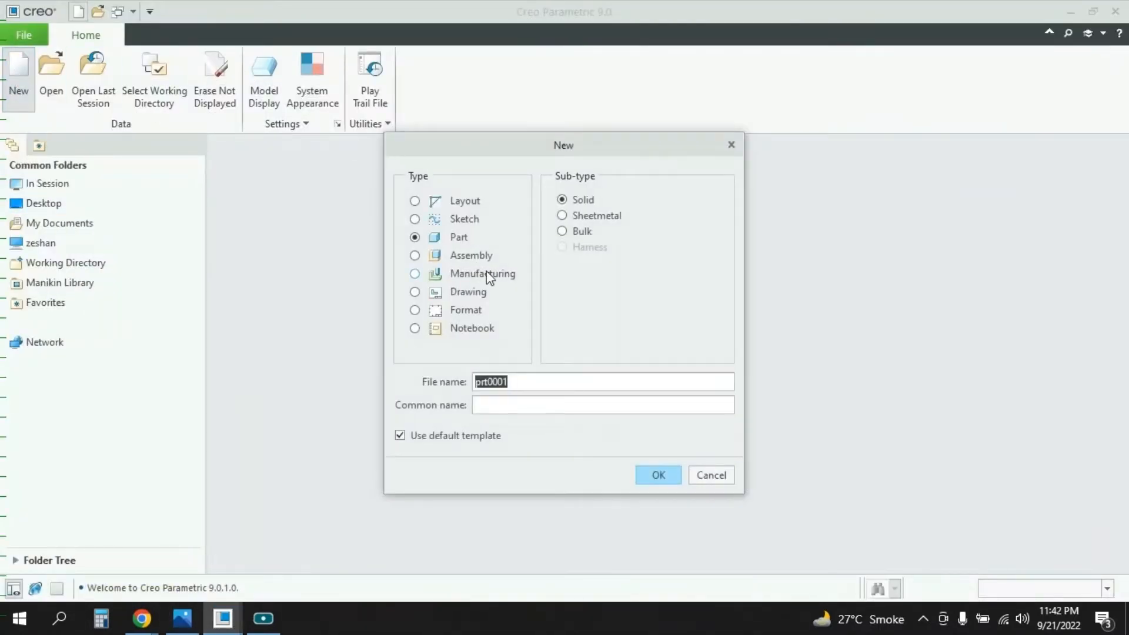
{"action": "left_click", "coordinate": [475, 438]}
{"action": "left_click", "coordinate": [659, 475]}
{"action": "scroll", "coordinate": [546, 247], "scroll_direction": "down", "scroll_amount": 5}
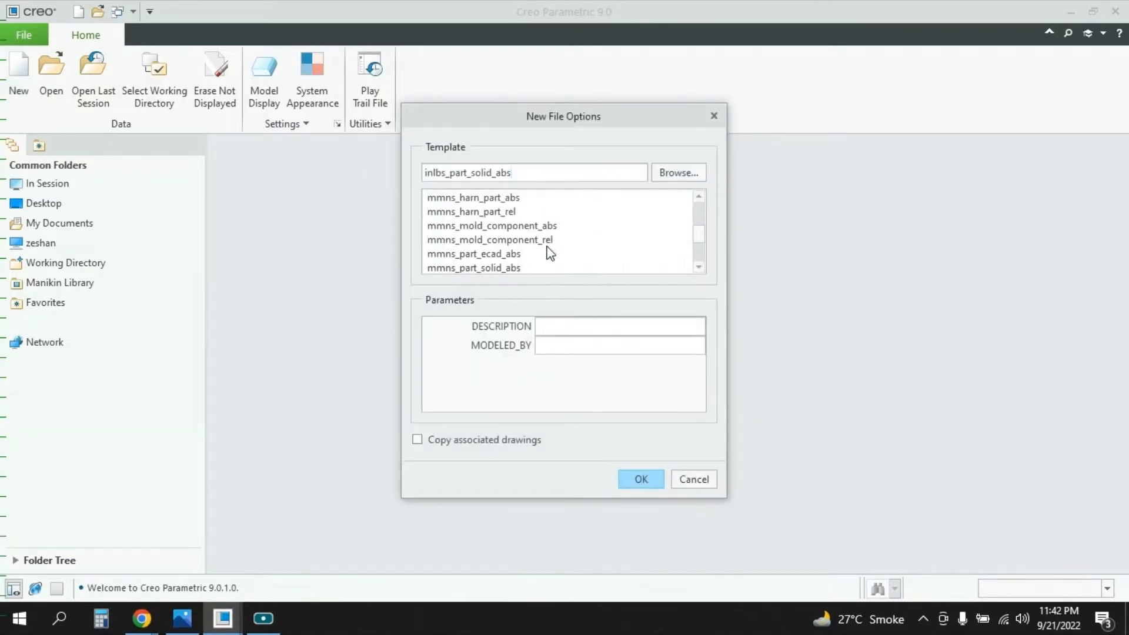
{"action": "scroll", "coordinate": [501, 254], "scroll_direction": "down", "scroll_amount": 3}
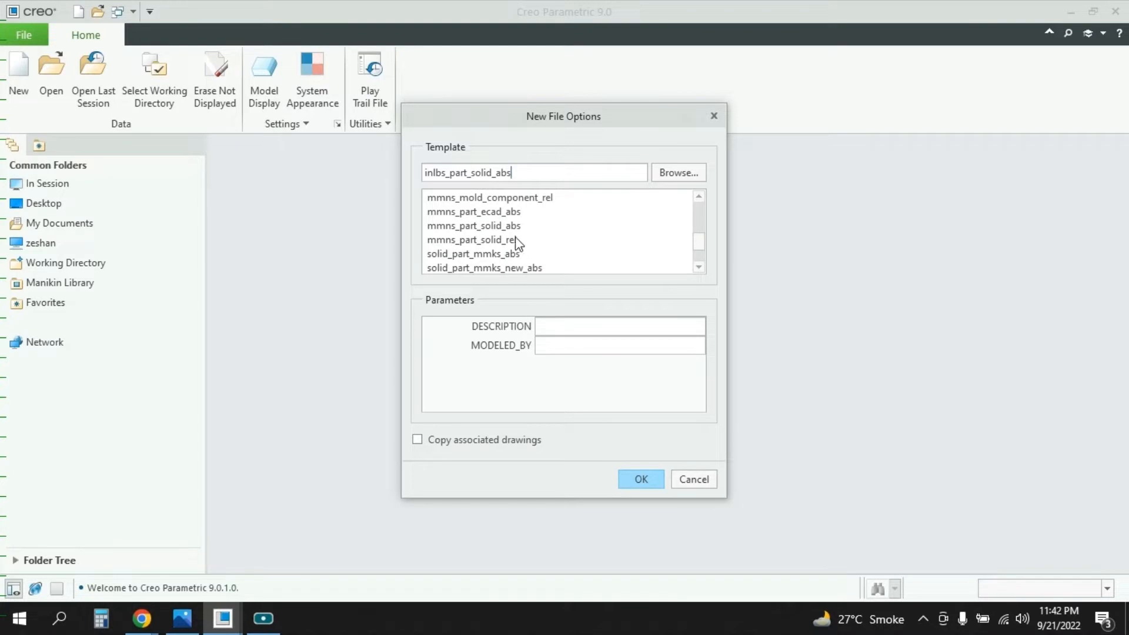
{"action": "left_click", "coordinate": [506, 226]}
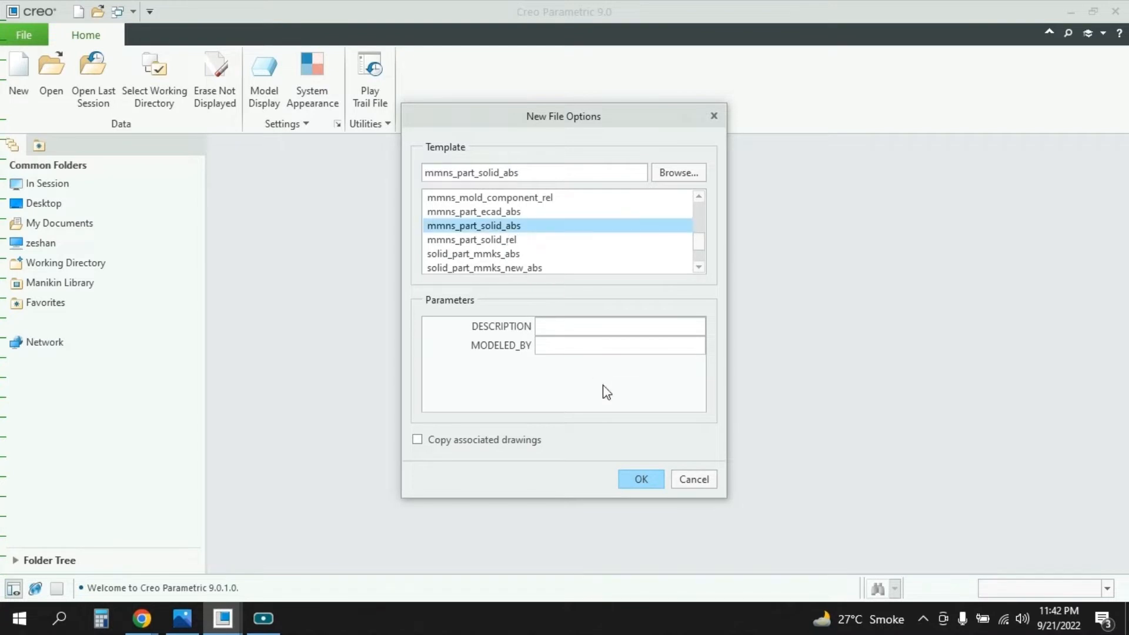
{"action": "left_click", "coordinate": [653, 480]}
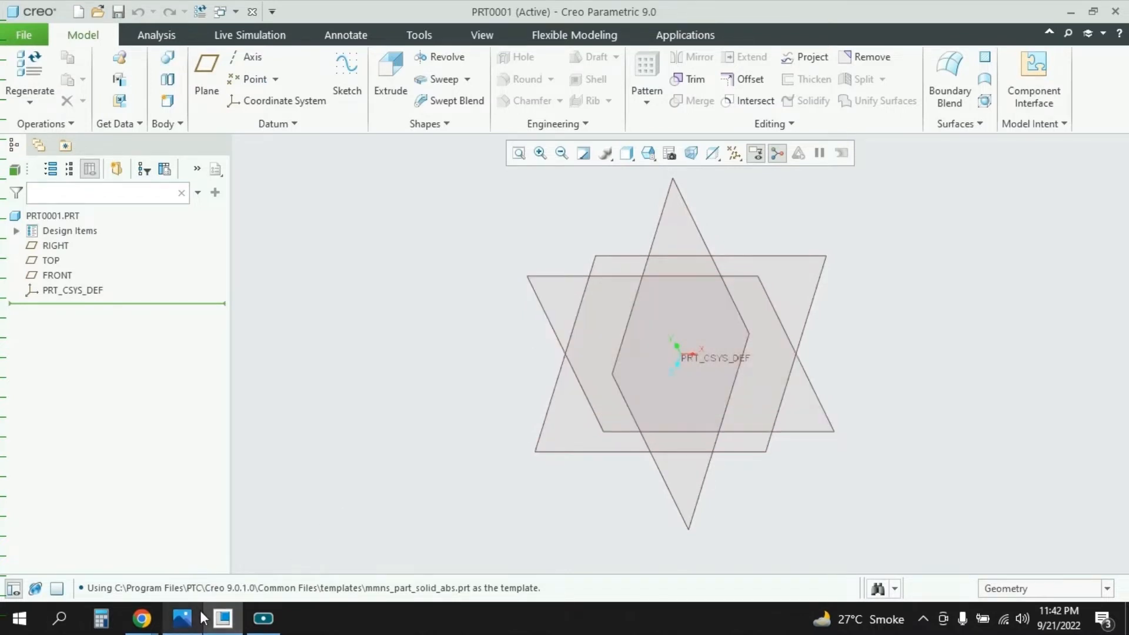
Step: Start a Revolve sketch on the FRONT plane and add vertical and horizontal centerlines through the origin
{"action": "left_click", "coordinate": [567, 276]}
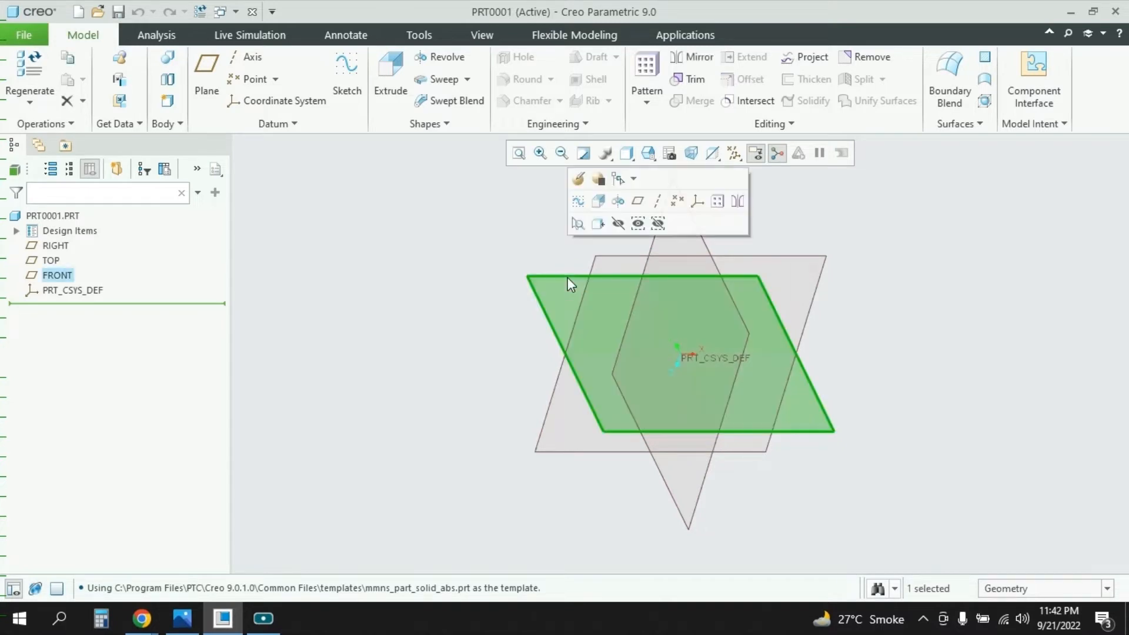
{"action": "left_click", "coordinate": [438, 59]}
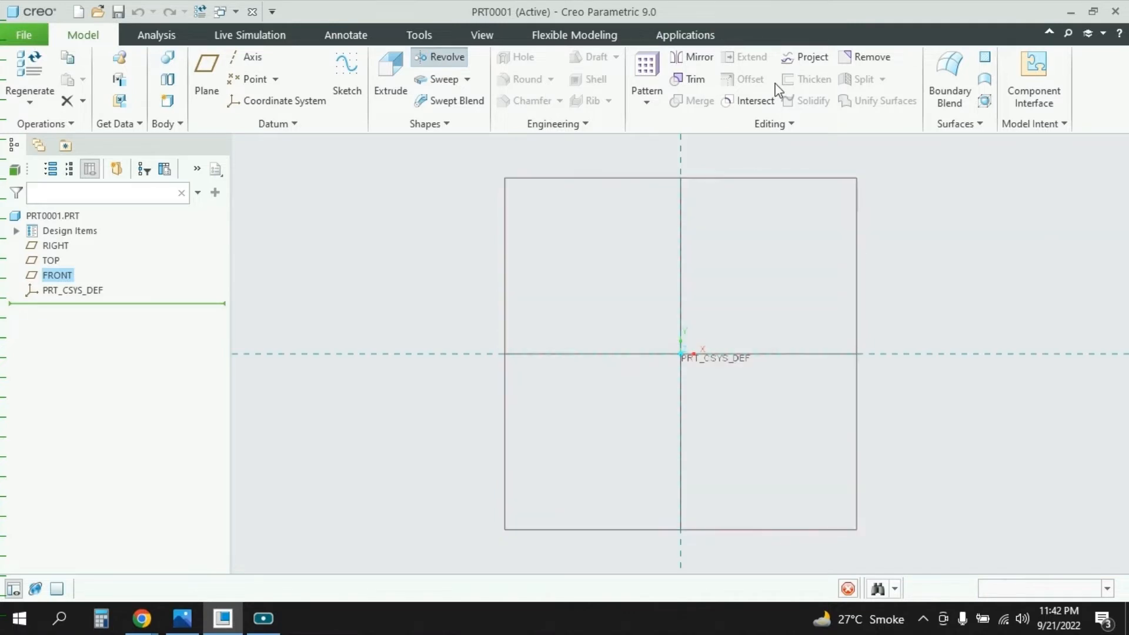
{"action": "left_click", "coordinate": [644, 57]}
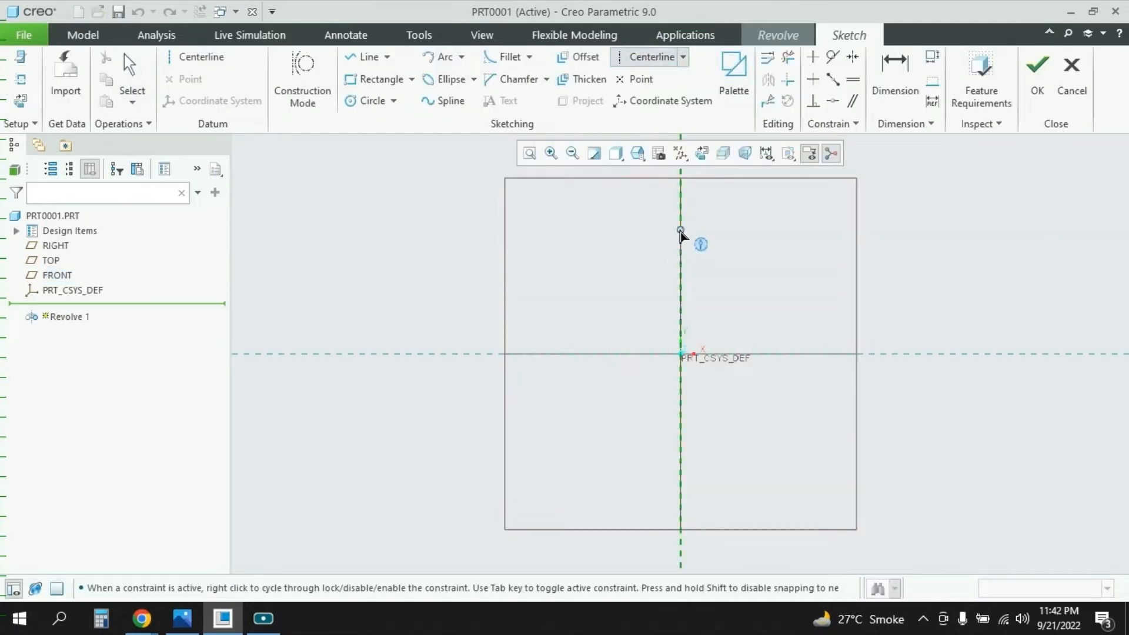
{"action": "left_click", "coordinate": [680, 231]}
{"action": "left_click", "coordinate": [681, 493]}
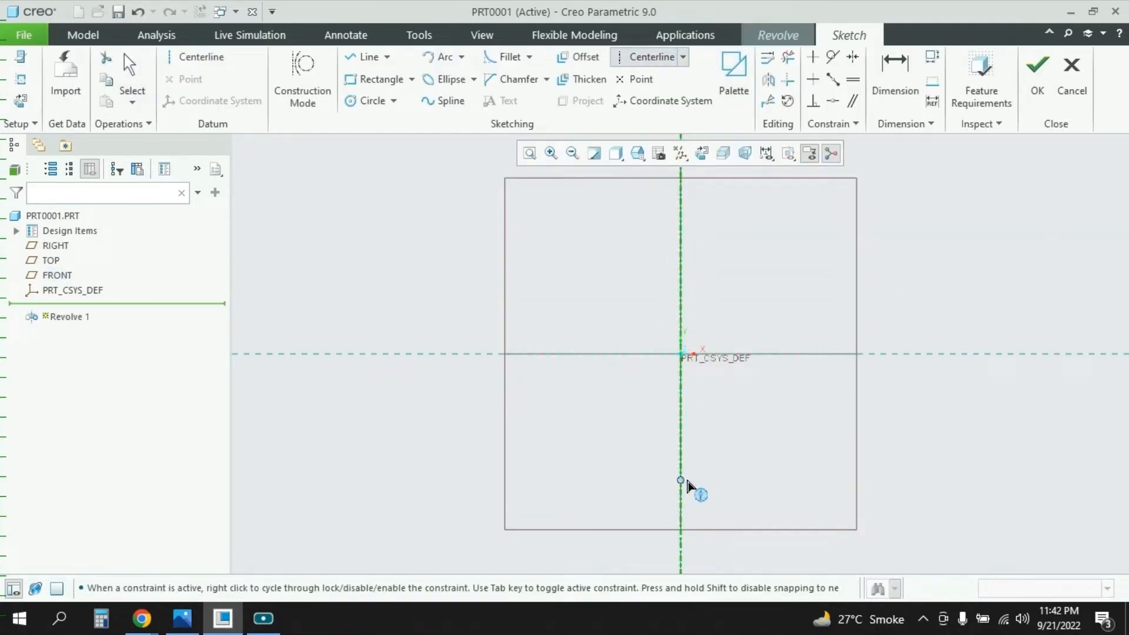
{"action": "left_click", "coordinate": [526, 355]}
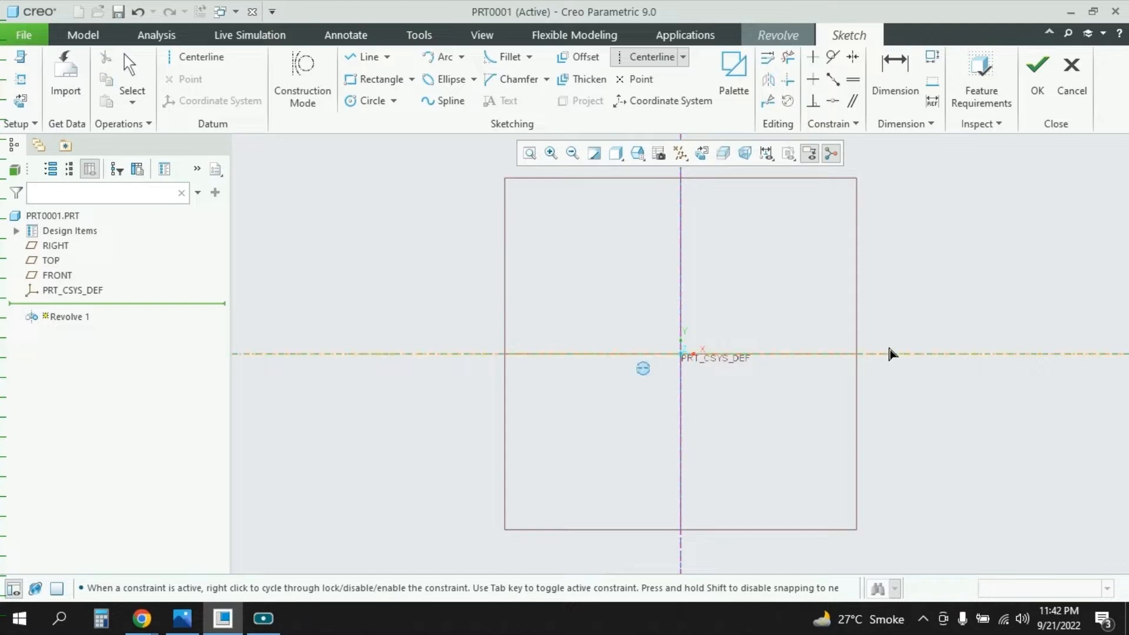
{"action": "left_click", "coordinate": [909, 354]}
{"action": "middle_click", "coordinate": [882, 360]}
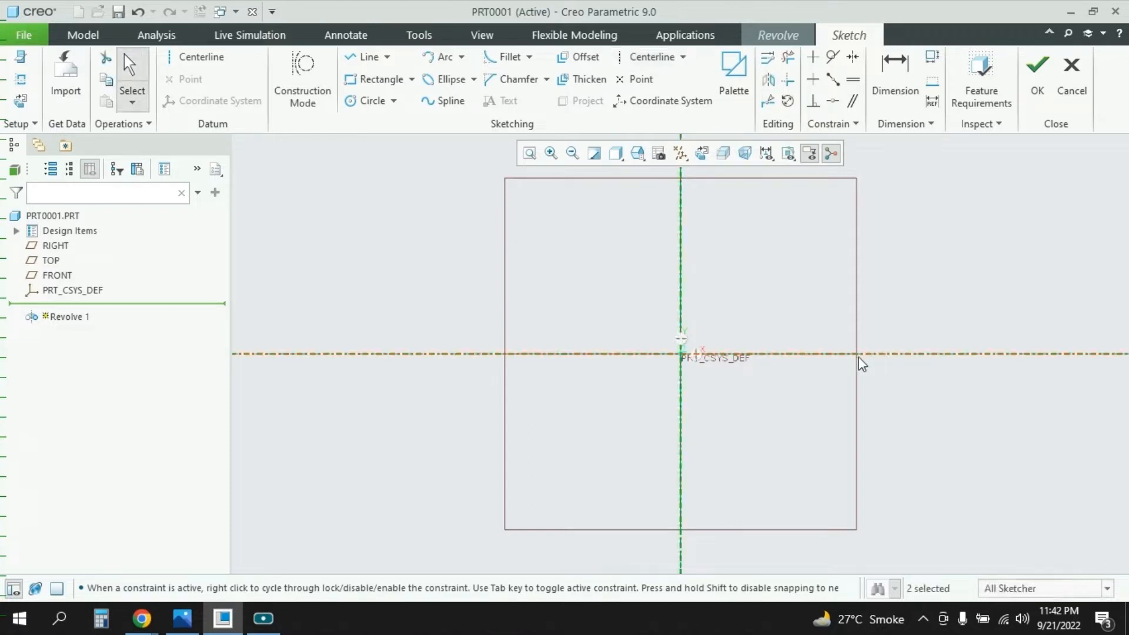
Step: Sketch a closed five-sided half profile against the vertical centerline, with an upper edge about 113 mm and a lower edge about 85 mm long
{"action": "left_click", "coordinate": [364, 57]}
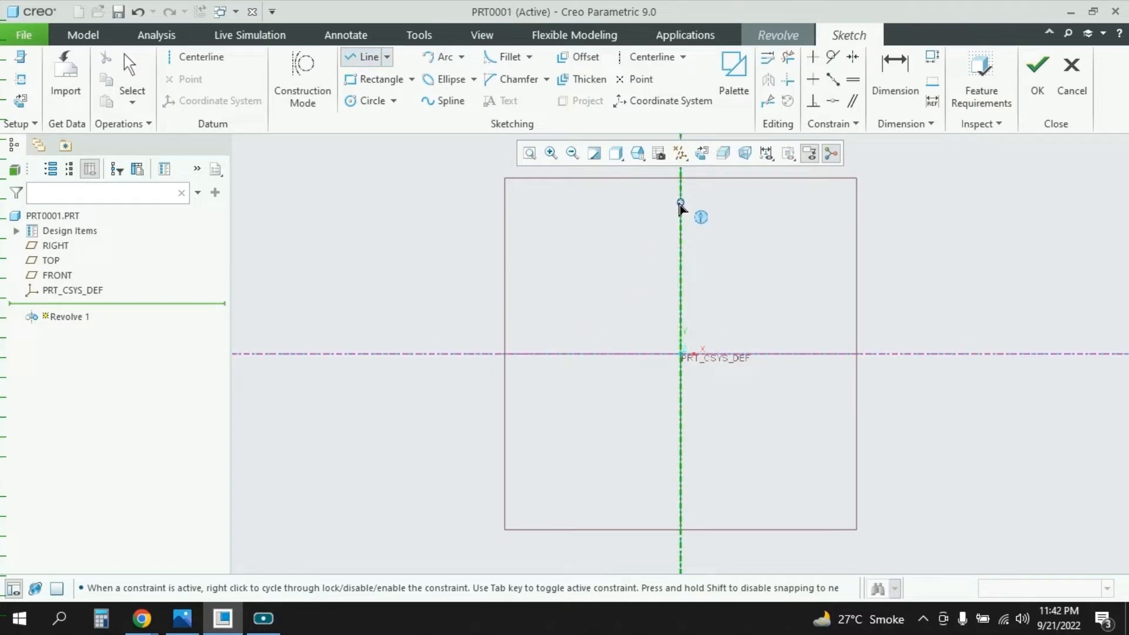
{"action": "left_click", "coordinate": [680, 203]}
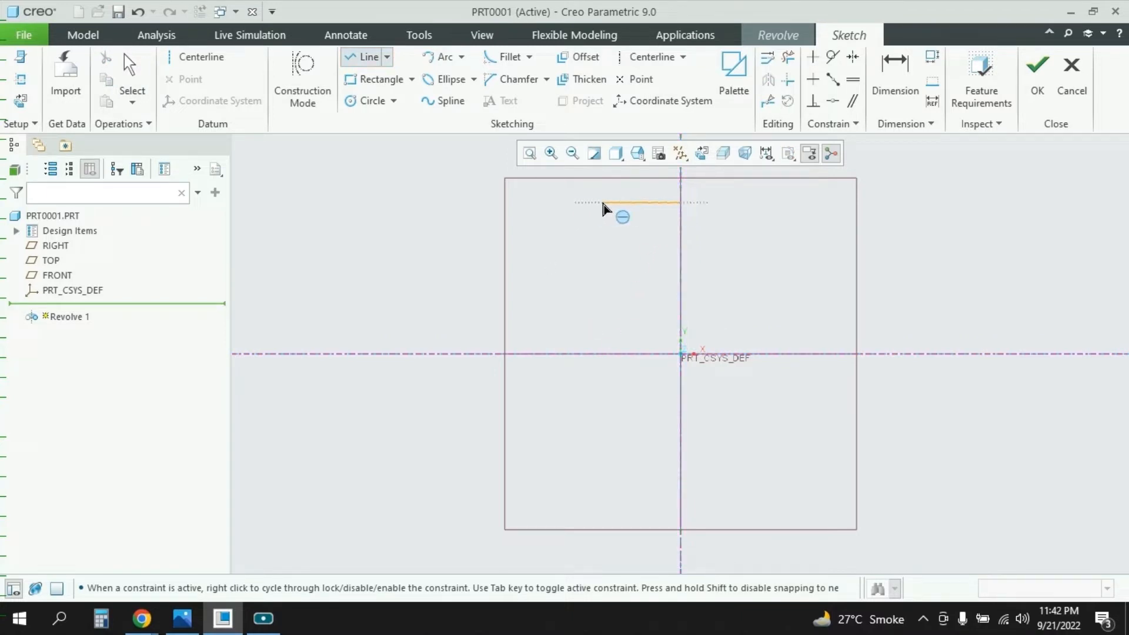
{"action": "left_click", "coordinate": [601, 203]}
{"action": "left_click", "coordinate": [530, 354]}
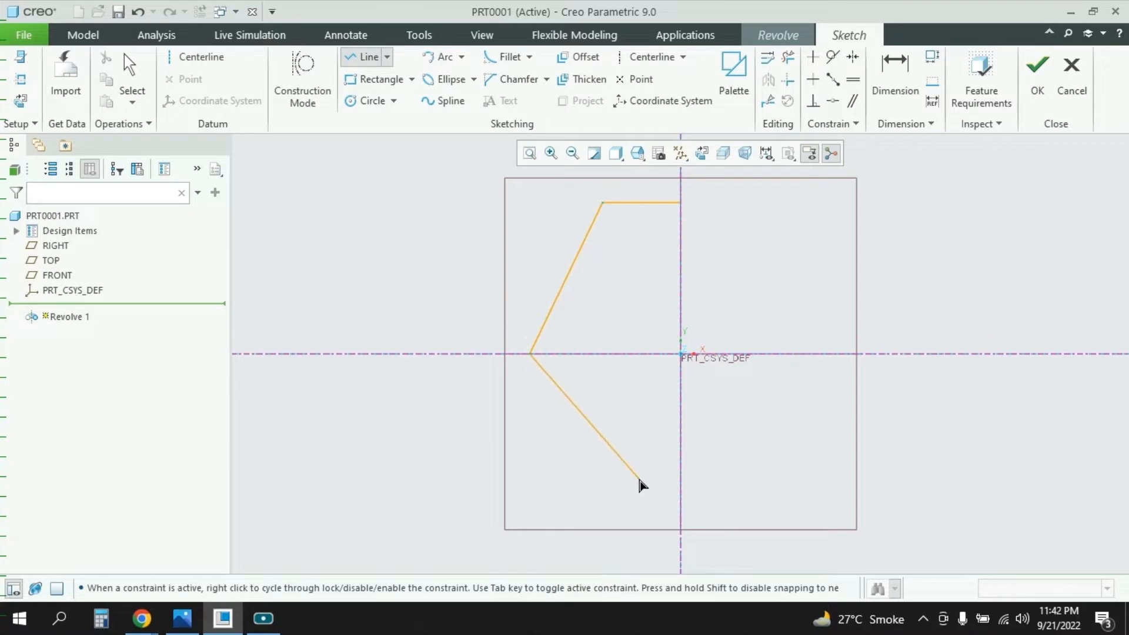
{"action": "left_click", "coordinate": [621, 488]}
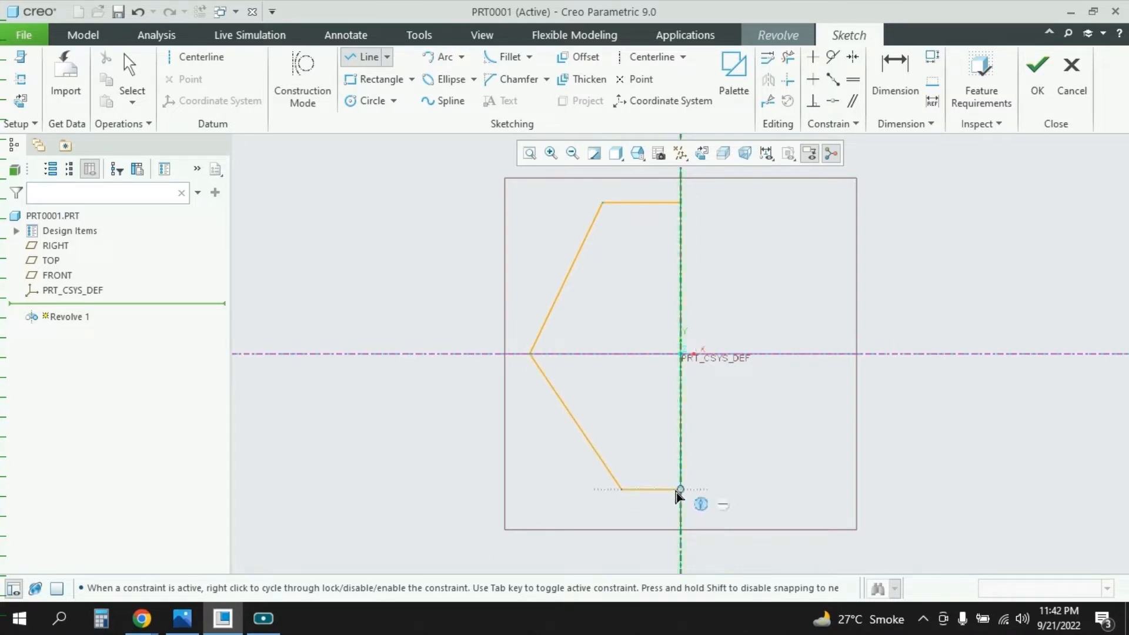
{"action": "left_click", "coordinate": [680, 489]}
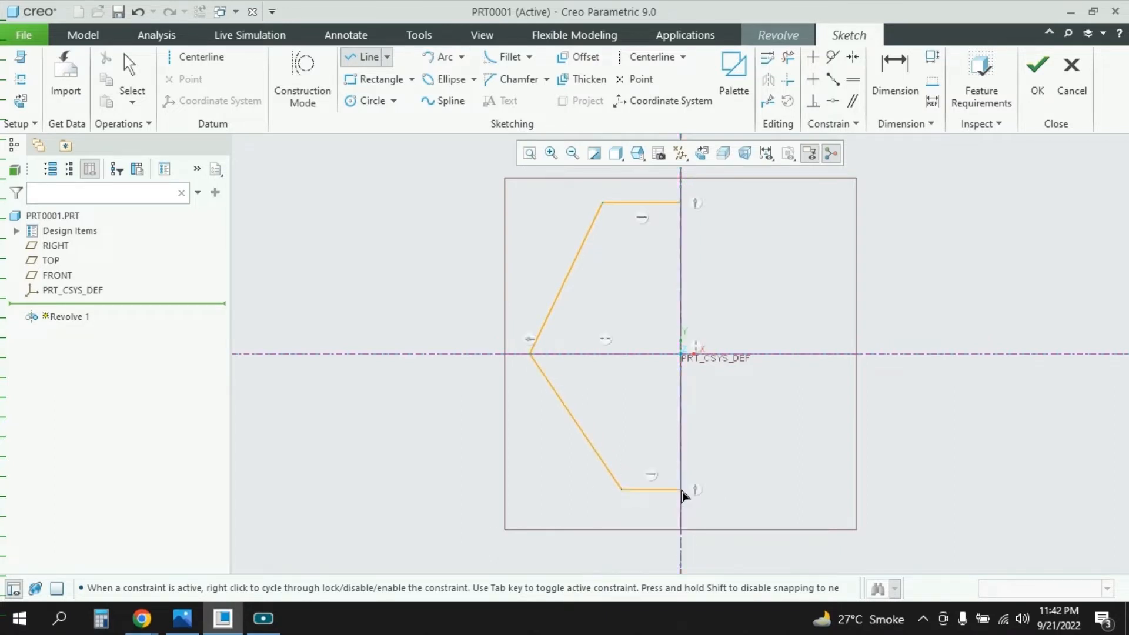
{"action": "left_click", "coordinate": [680, 203]}
{"action": "middle_click", "coordinate": [714, 244]}
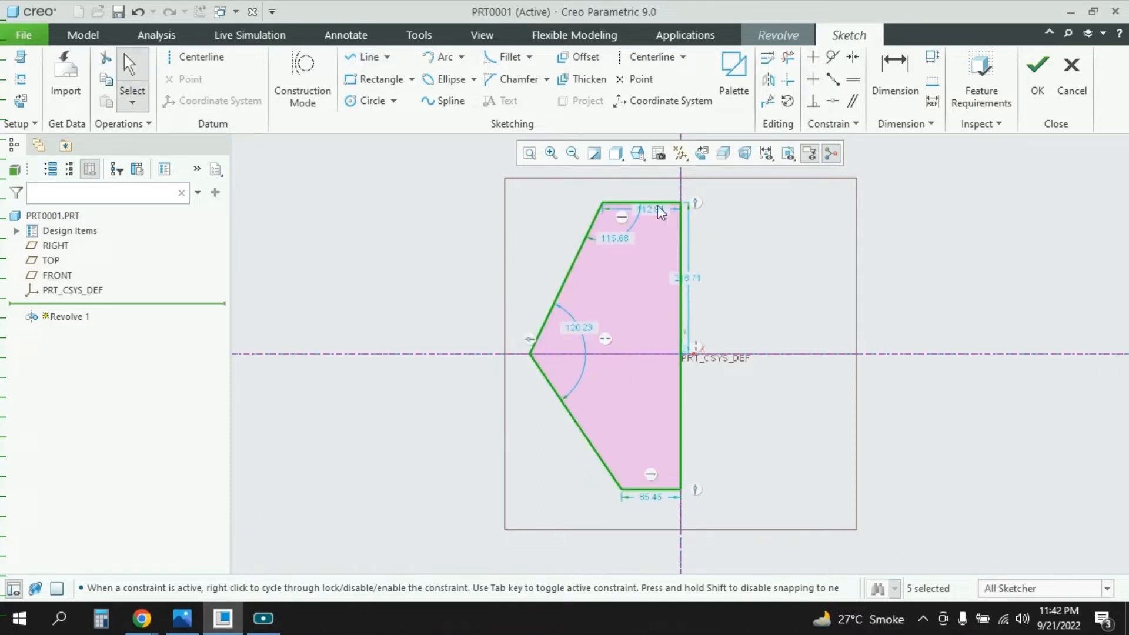
Step: Look up diameter D in the Rainhood drawing and calculate 950 ÷ 2 in Calculator
{"action": "key", "text": "alt+Tab"}
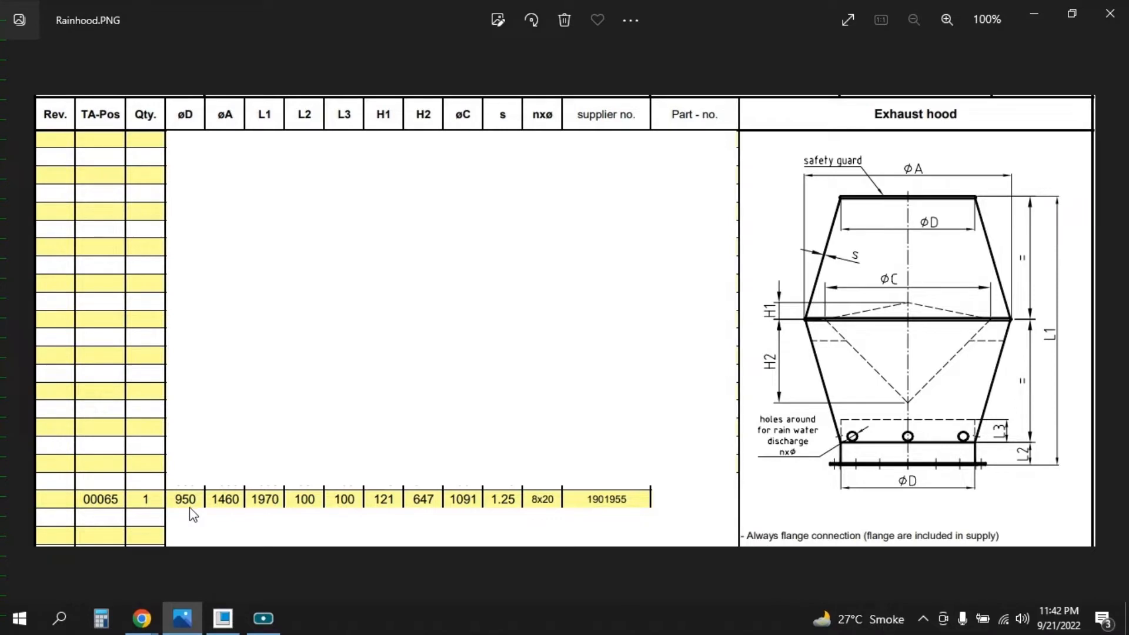
{"action": "key", "text": "alt+Tab"}
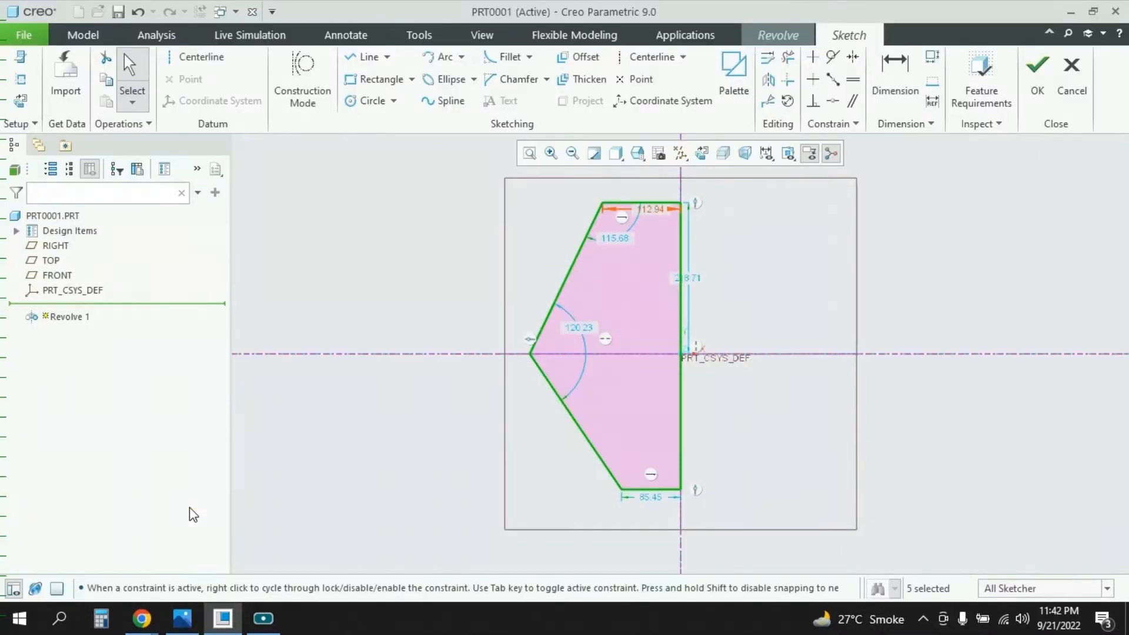
{"action": "left_click", "coordinate": [101, 618]}
{"action": "key", "text": "Escape"}
{"action": "type", "text": "9"}
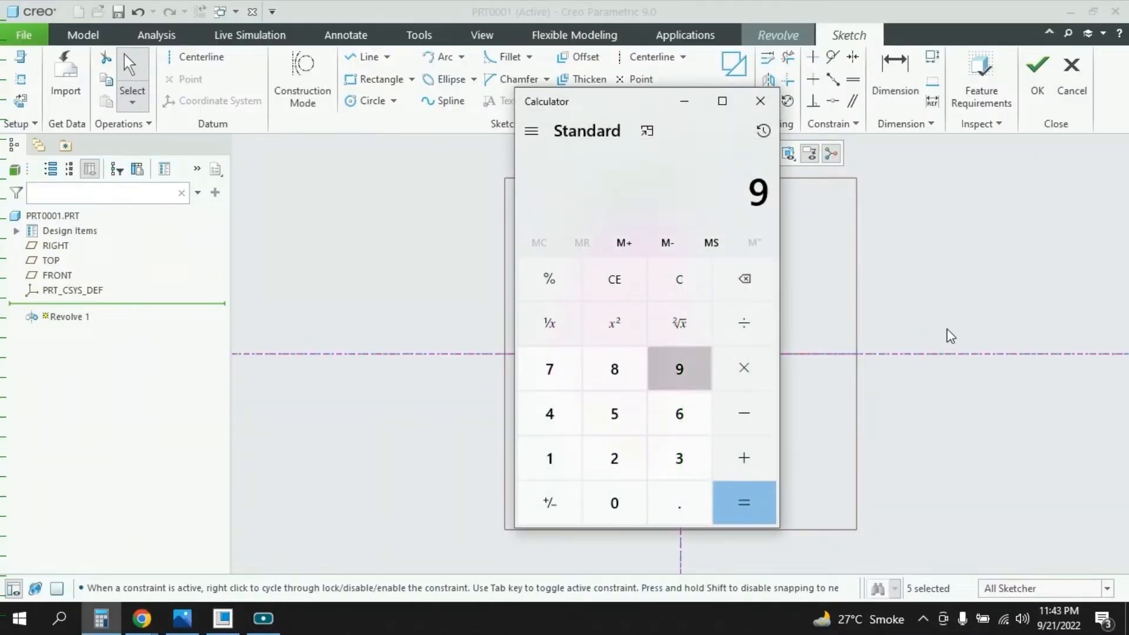
{"action": "type", "text": "50 ÷ 2"}
{"action": "key", "text": "Return"}
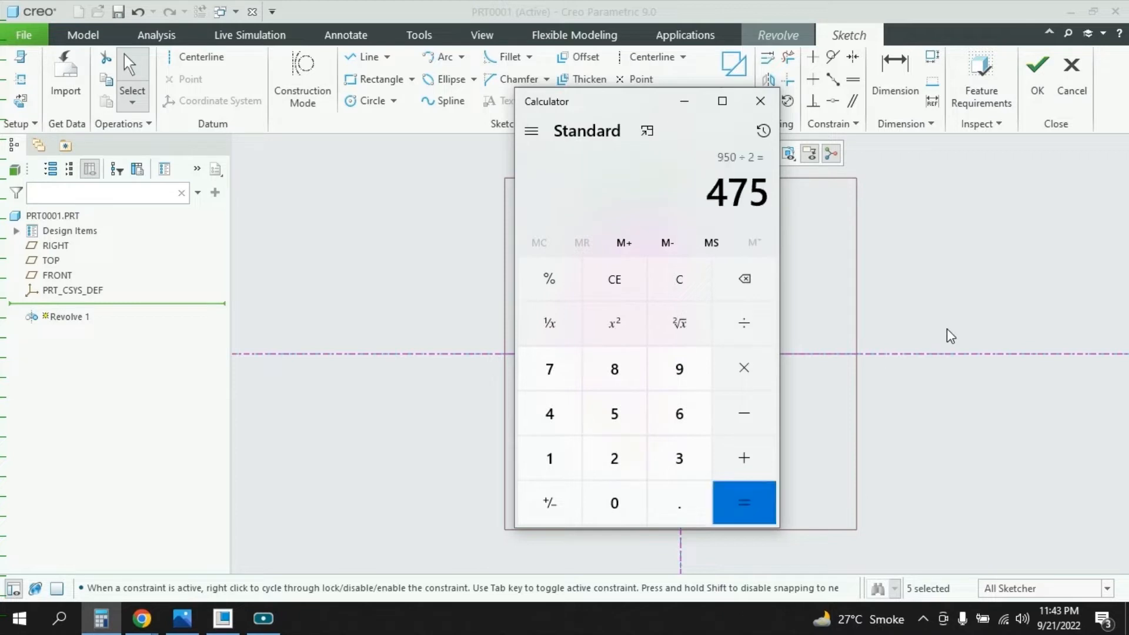
{"action": "left_click", "coordinate": [687, 102]}
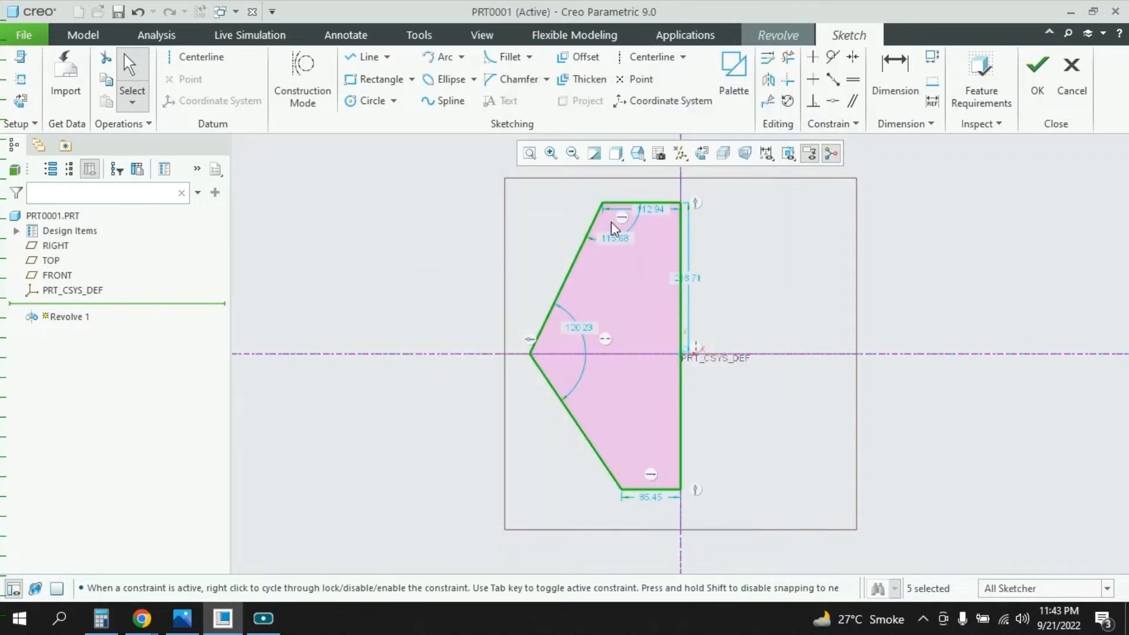
Step: Set the length of the profile's upper horizontal edge to 475 mm
{"action": "double_click", "coordinate": [652, 210]}
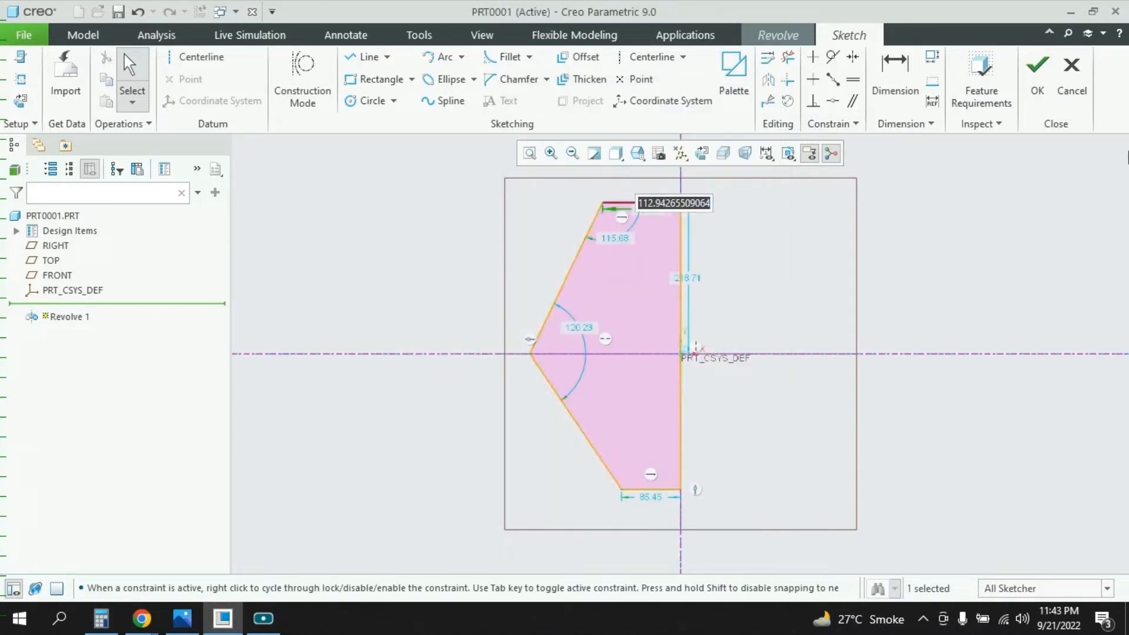
{"action": "type", "text": "475"}
{"action": "key", "text": "Return"}
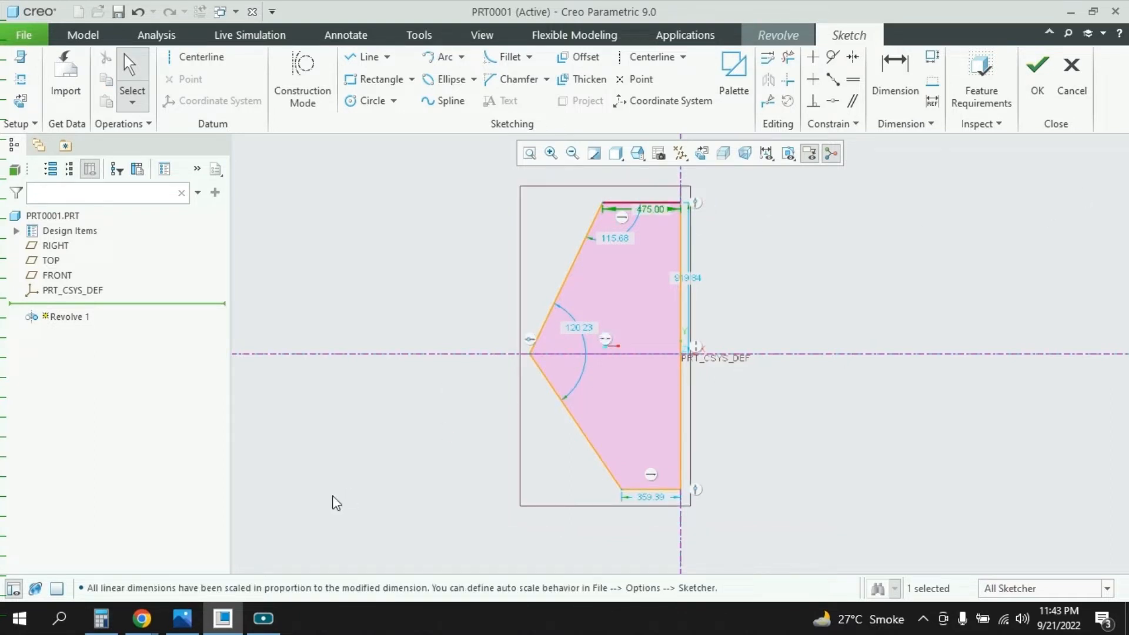
Step: Look up L1 and L2 in the Rainhood drawing and calculate half of 1970 − 100 in Calculator
{"action": "key", "text": "alt+Tab"}
{"action": "key", "text": "alt+Tab"}
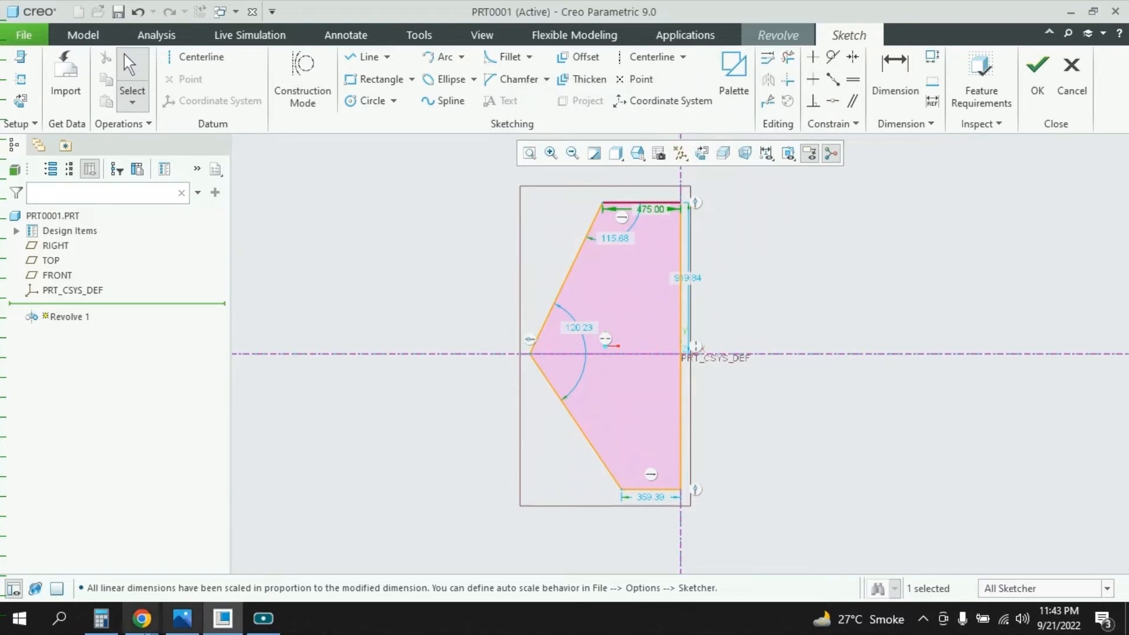
{"action": "left_click", "coordinate": [182, 618]}
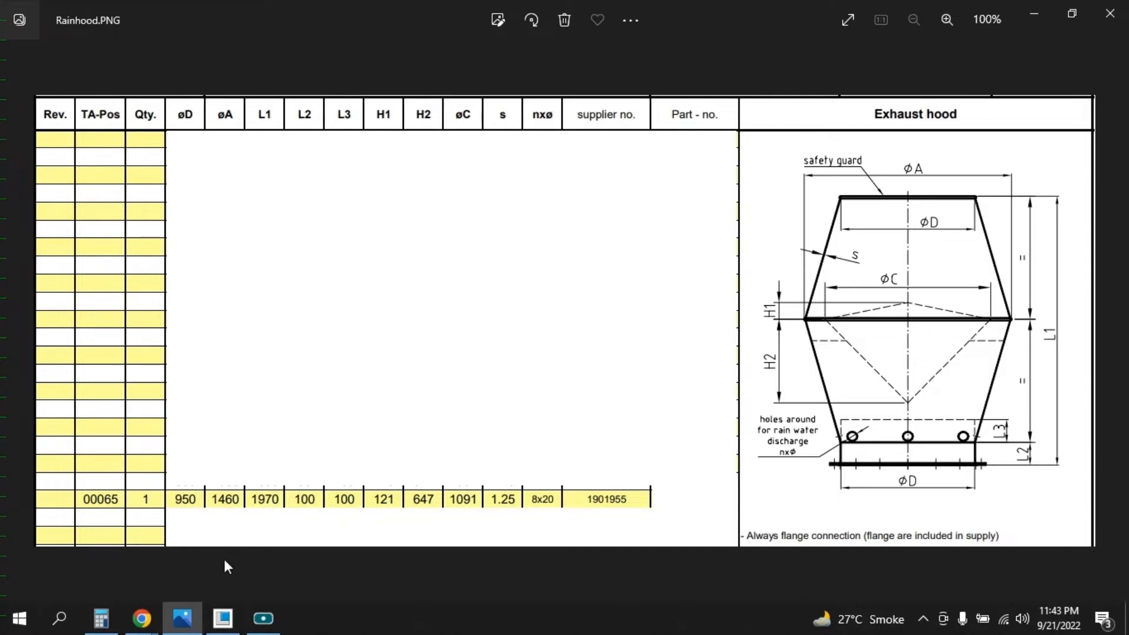
{"action": "left_click", "coordinate": [101, 618]}
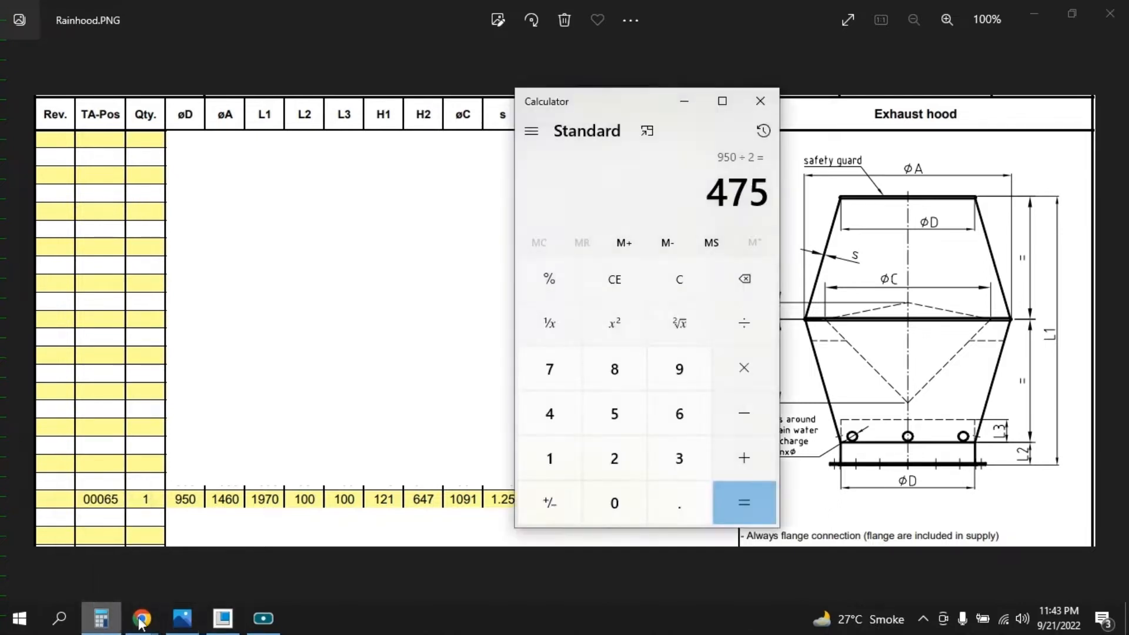
{"action": "key", "text": "Escape"}
{"action": "type", "text": "1970 - "}
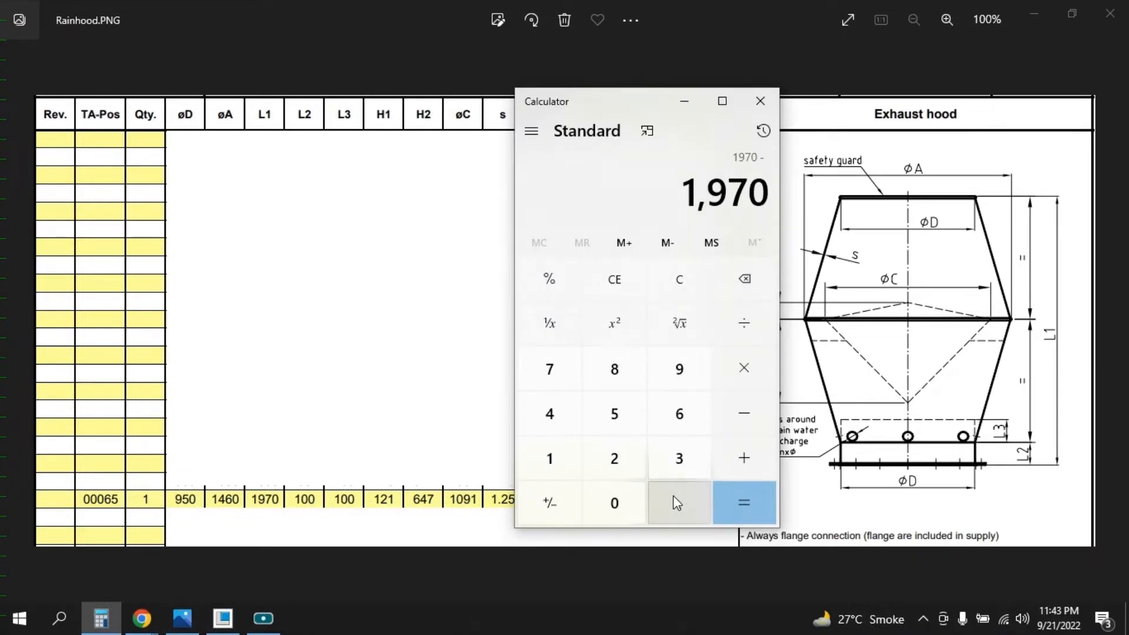
{"action": "type", "text": "100"}
{"action": "key", "text": "Return"}
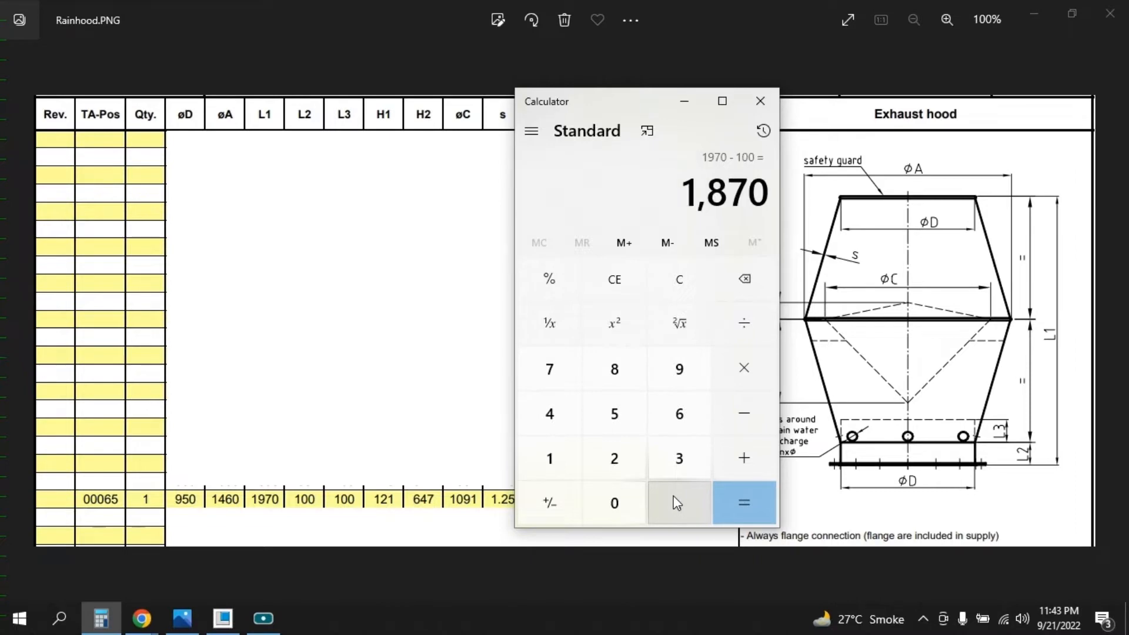
{"action": "type", "text": "/2"}
{"action": "key", "text": "Return"}
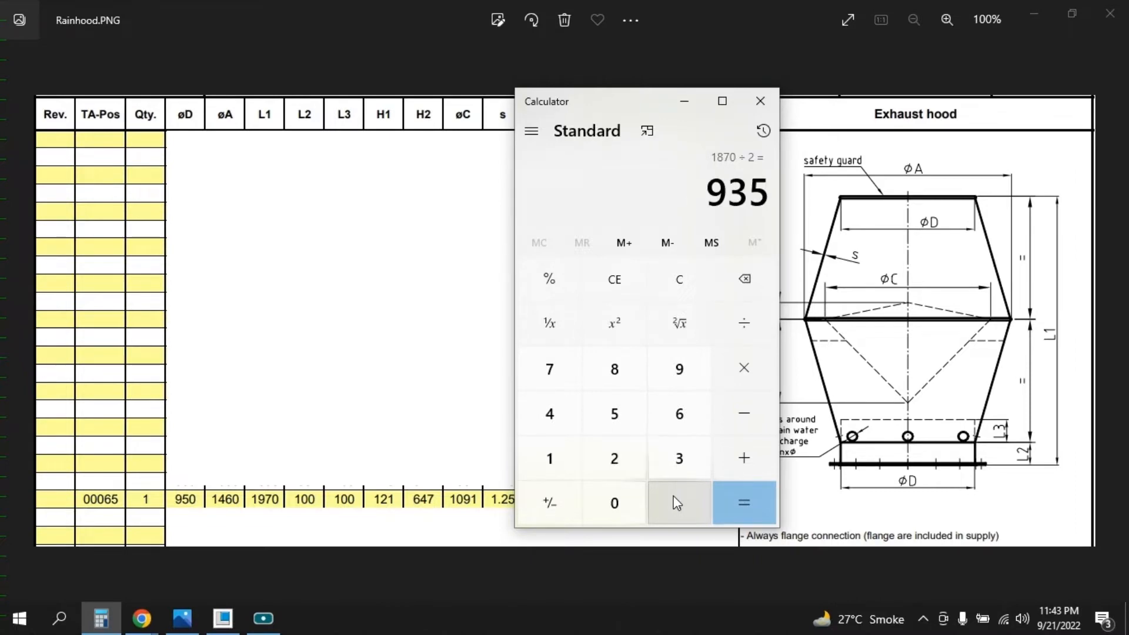
{"action": "left_click", "coordinate": [684, 102]}
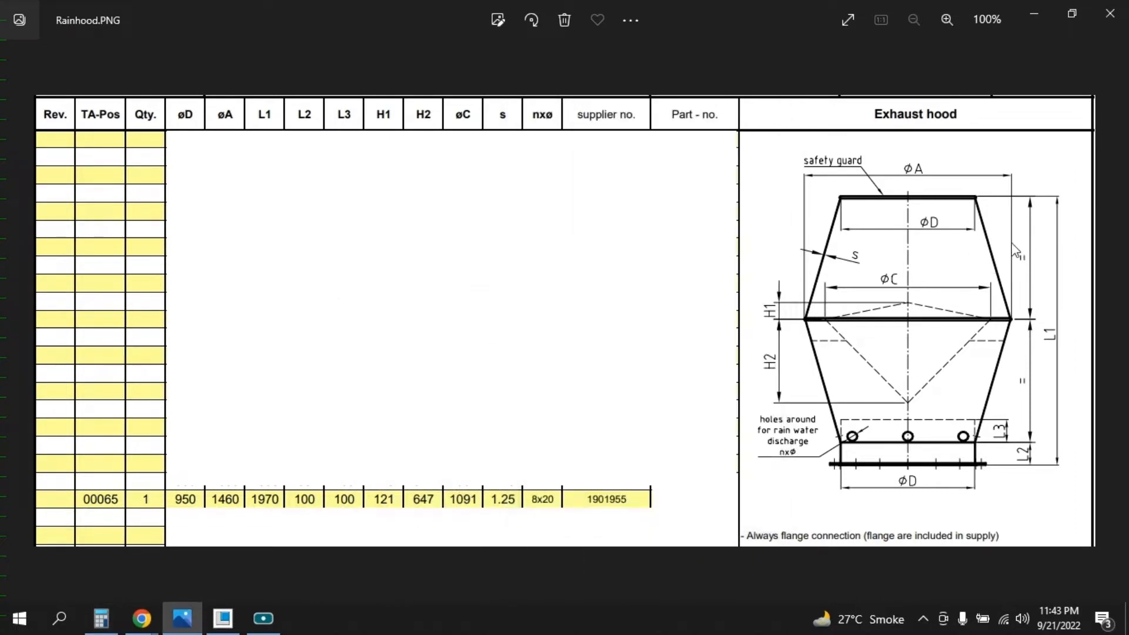
Step: Back in Creo Parametric, set the profile's height above the horizontal reference to 930 mm
{"action": "left_click", "coordinate": [182, 618]}
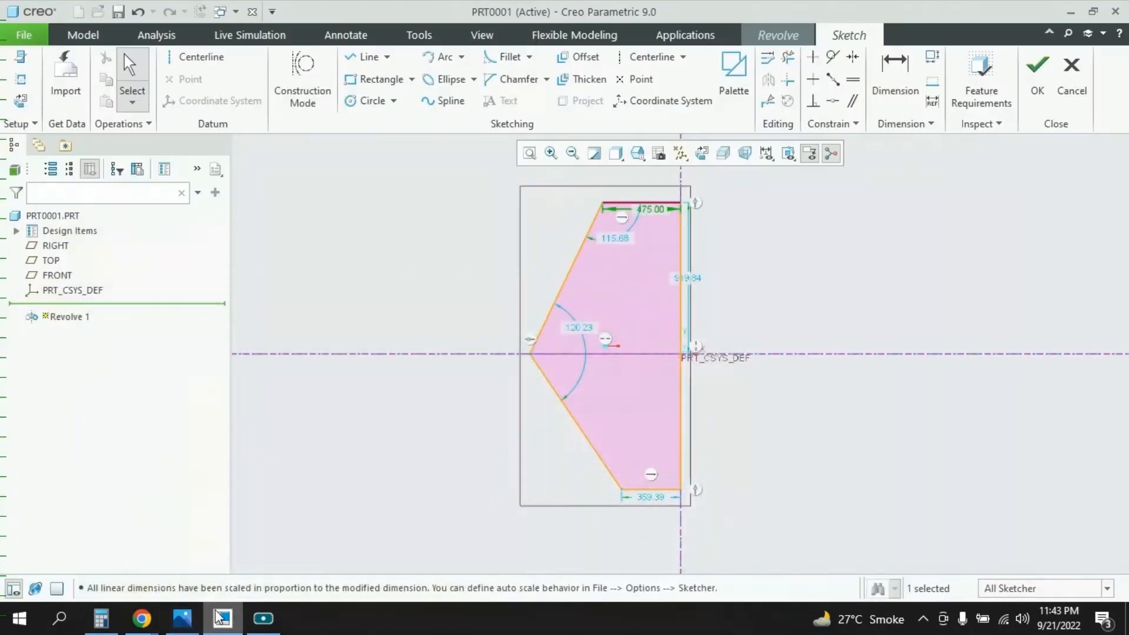
{"action": "double_click", "coordinate": [687, 279]}
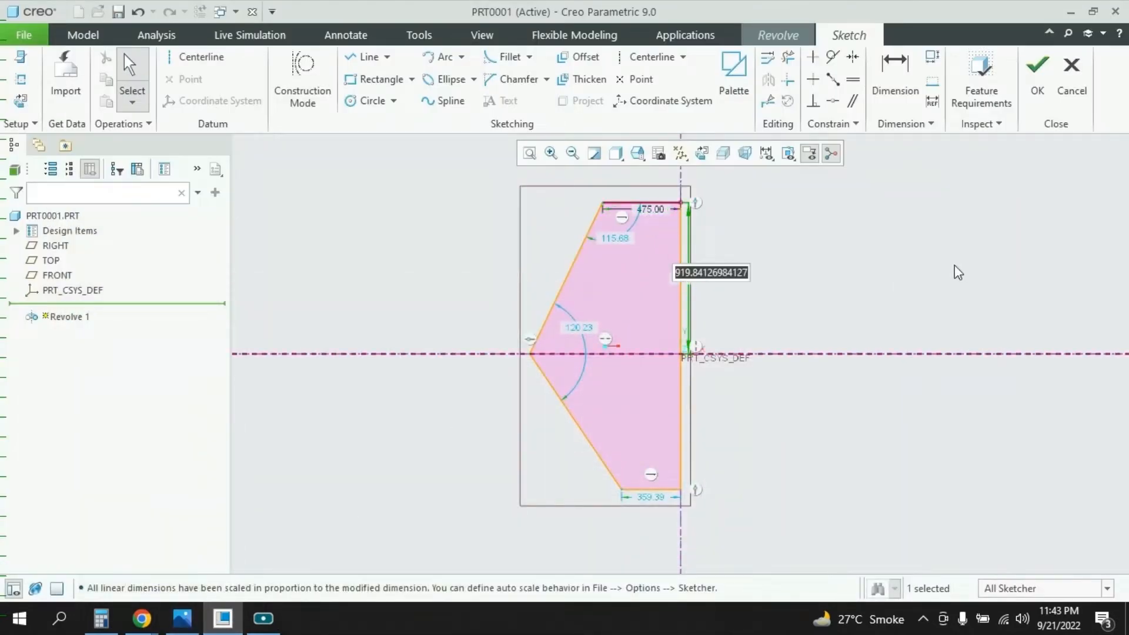
{"action": "type", "text": "930"}
{"action": "key", "text": "Return"}
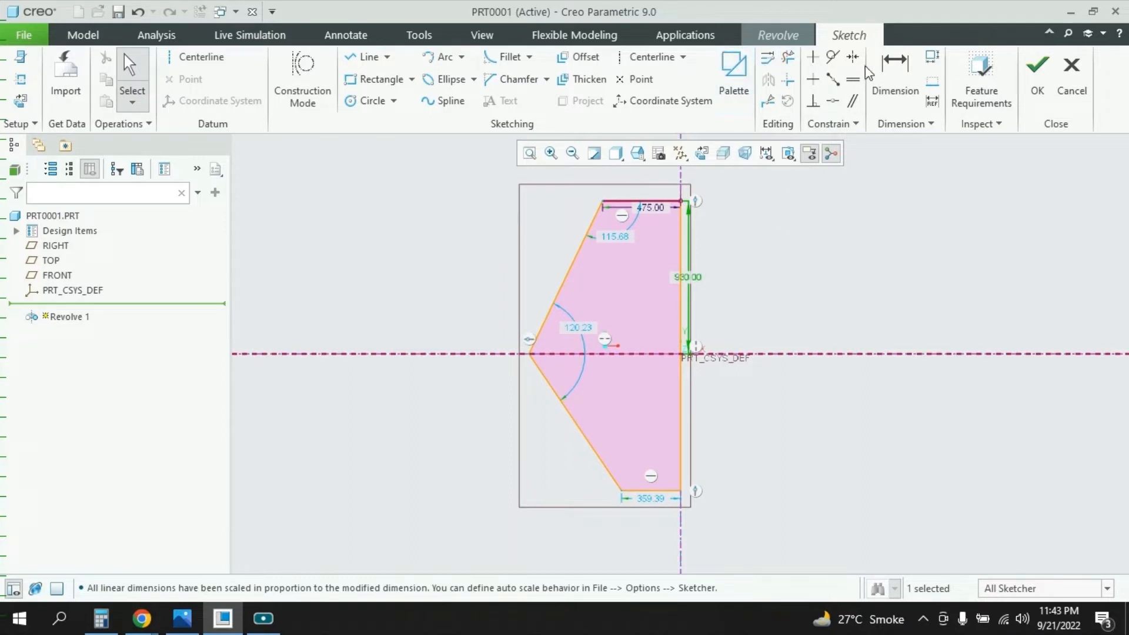
Step: Dimension the vertical distance from the profile's outermost vertex to its lower corner on the centerline and set it to 930 mm
{"action": "left_click", "coordinate": [904, 76]}
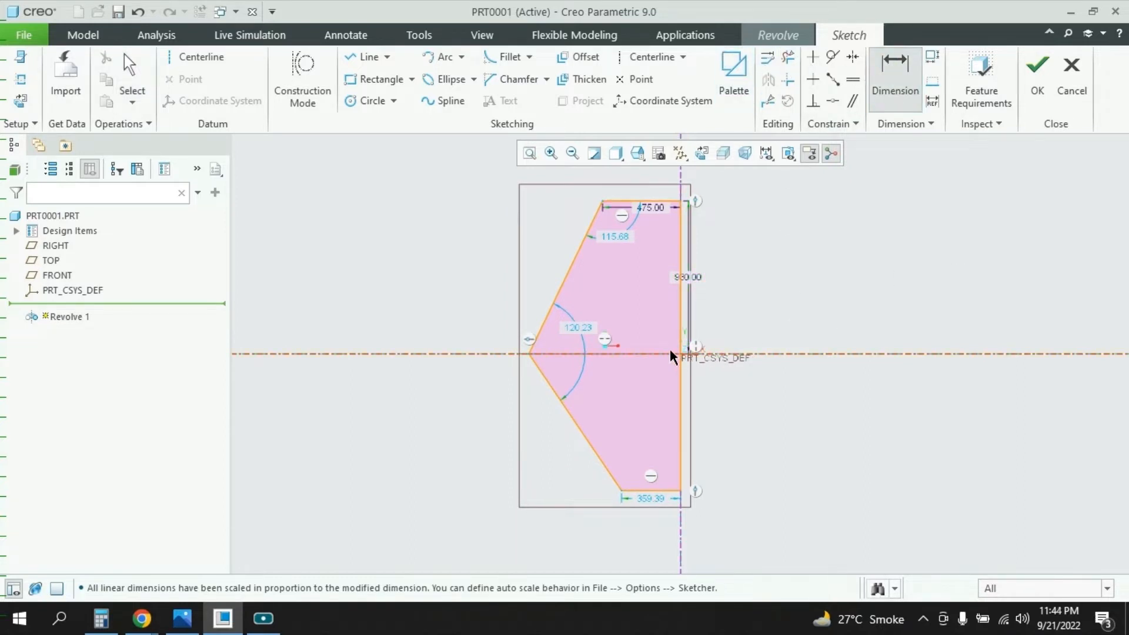
{"action": "left_click", "coordinate": [534, 359]}
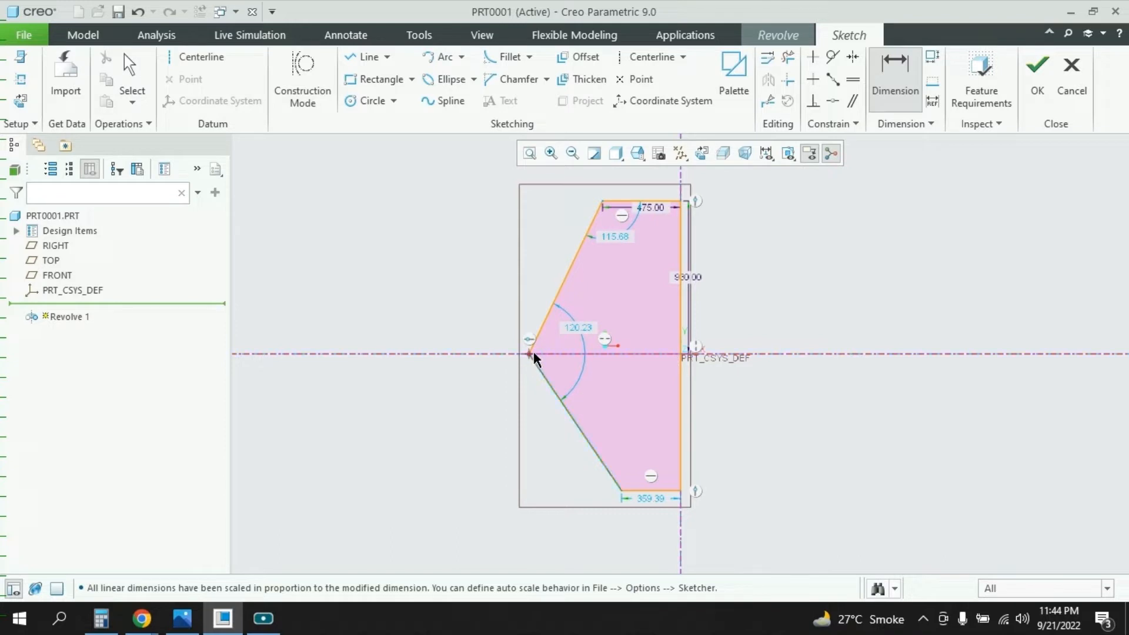
{"action": "left_click", "coordinate": [680, 487]}
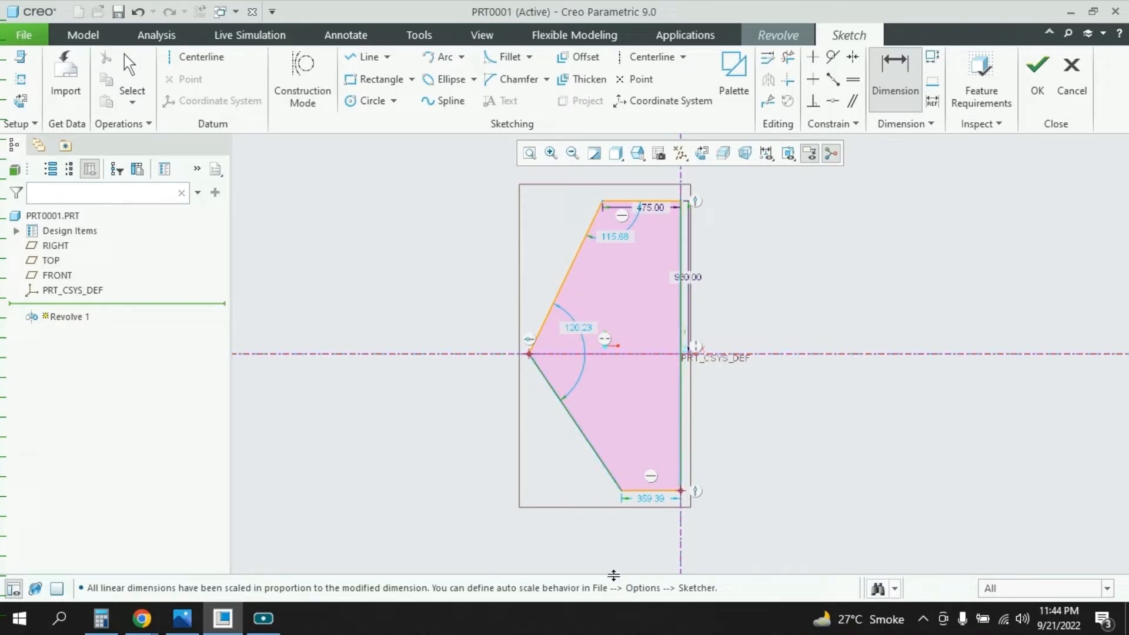
{"action": "middle_click", "coordinate": [722, 413]}
{"action": "type", "text": "9"}
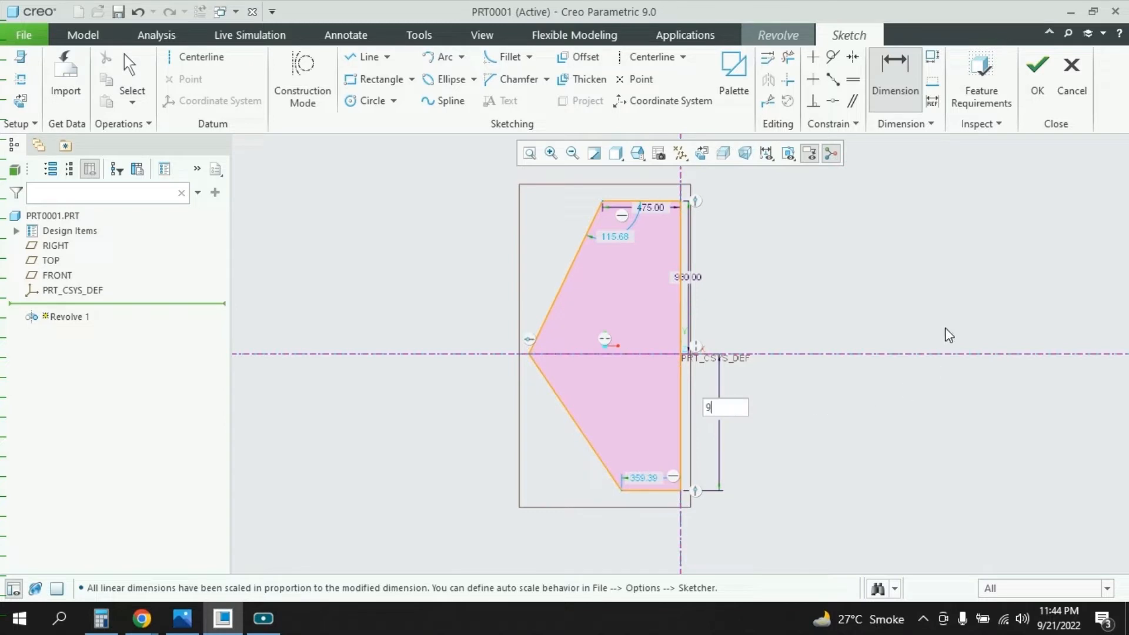
{"action": "type", "text": "30"}
{"action": "key", "text": "Return"}
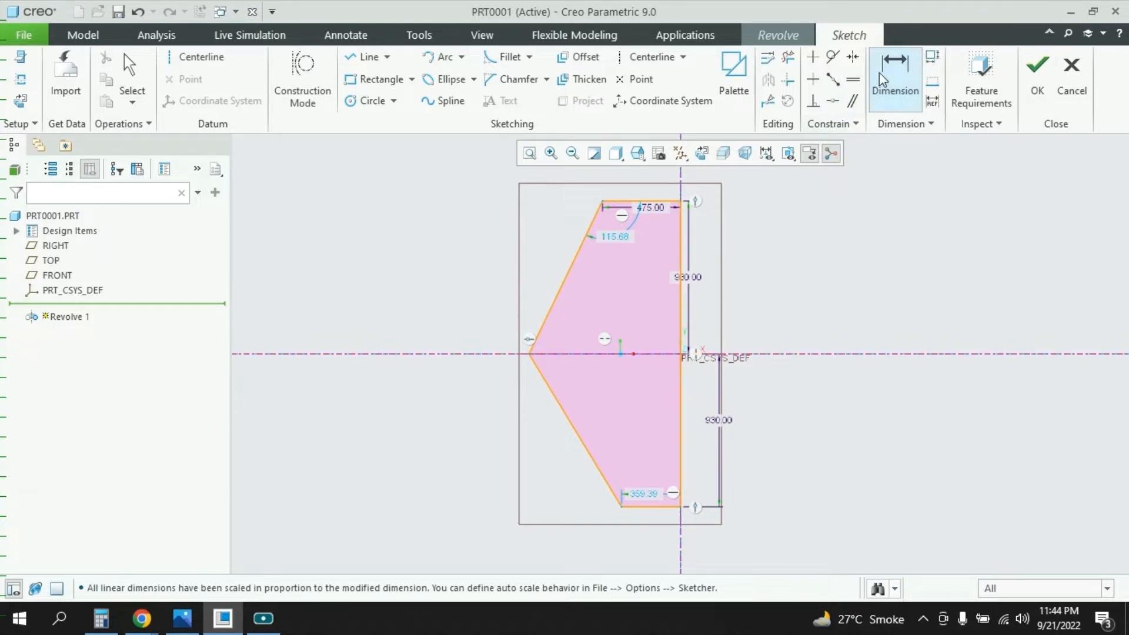
Step: Dimension the horizontal distance from the profile's outermost vertex to the vertical centerline
{"action": "left_click", "coordinate": [897, 74]}
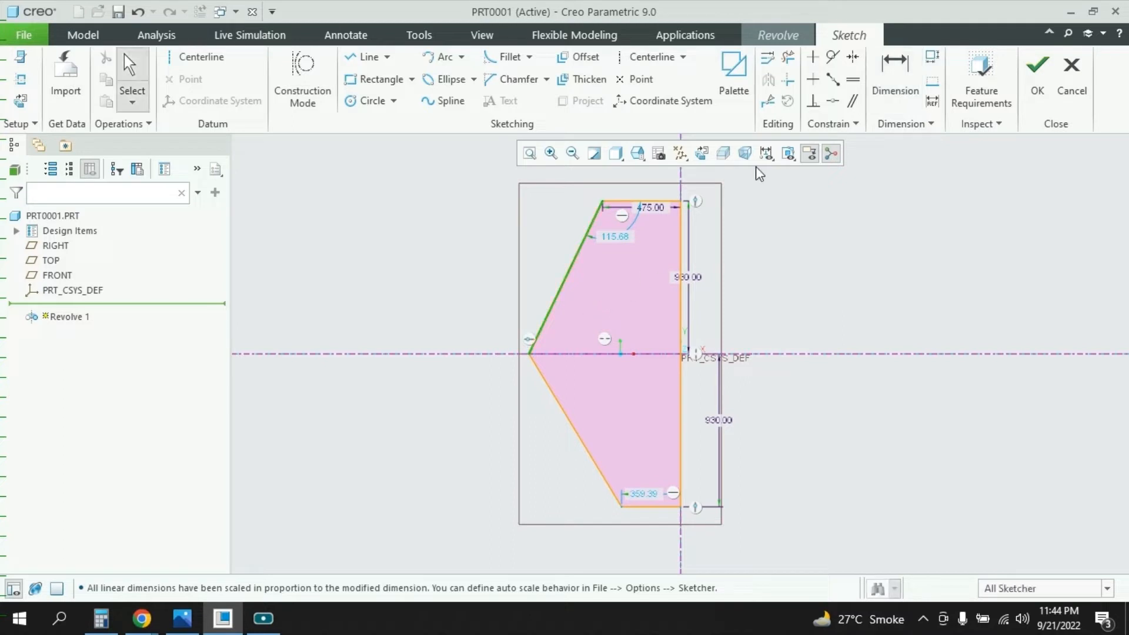
{"action": "left_click", "coordinate": [531, 360]}
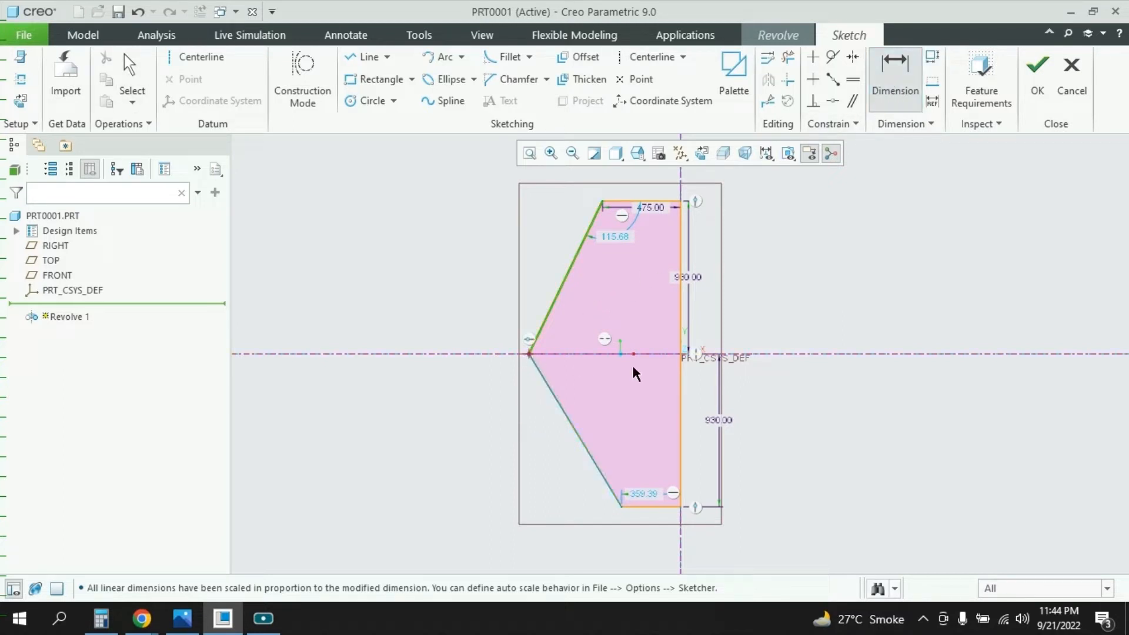
{"action": "left_click", "coordinate": [681, 359]}
{"action": "middle_click", "coordinate": [611, 411]}
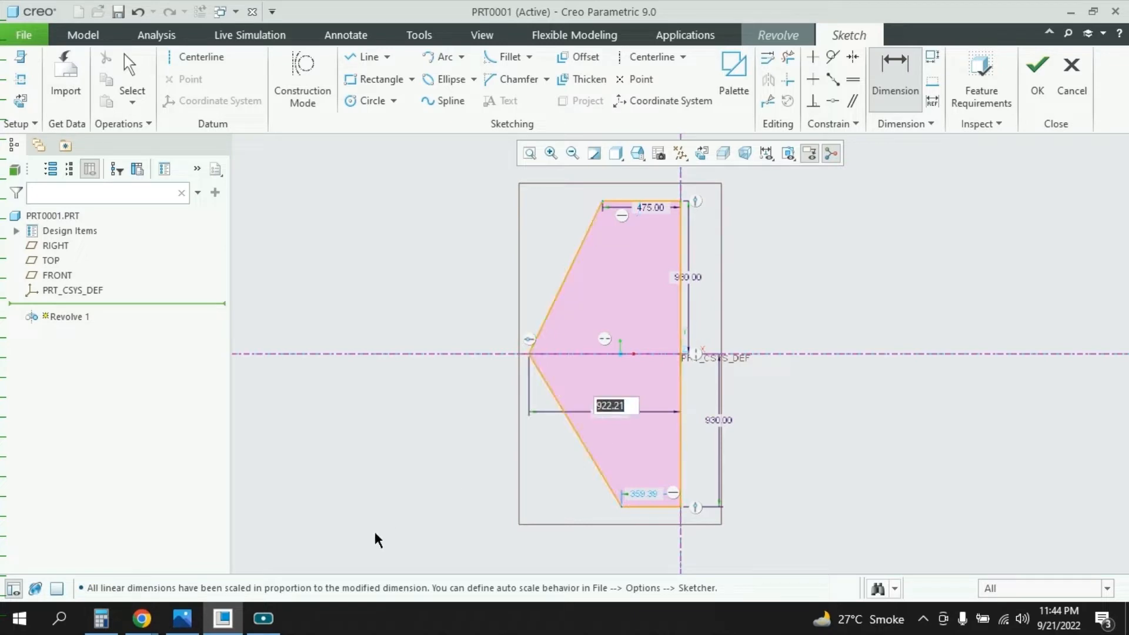
Step: Look up diameter A in the Rainhood drawing and calculate 1460 ÷ 2 in Calculator
{"action": "left_click", "coordinate": [183, 618]}
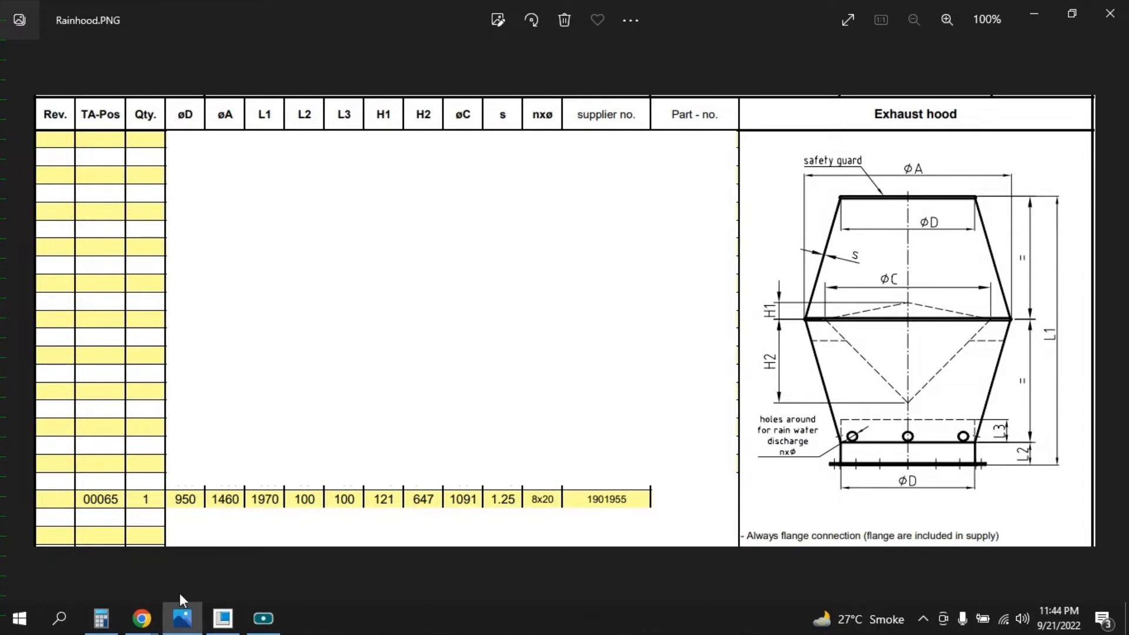
{"action": "left_click", "coordinate": [181, 614]}
{"action": "left_click", "coordinate": [101, 618]}
{"action": "key", "text": "Escape"}
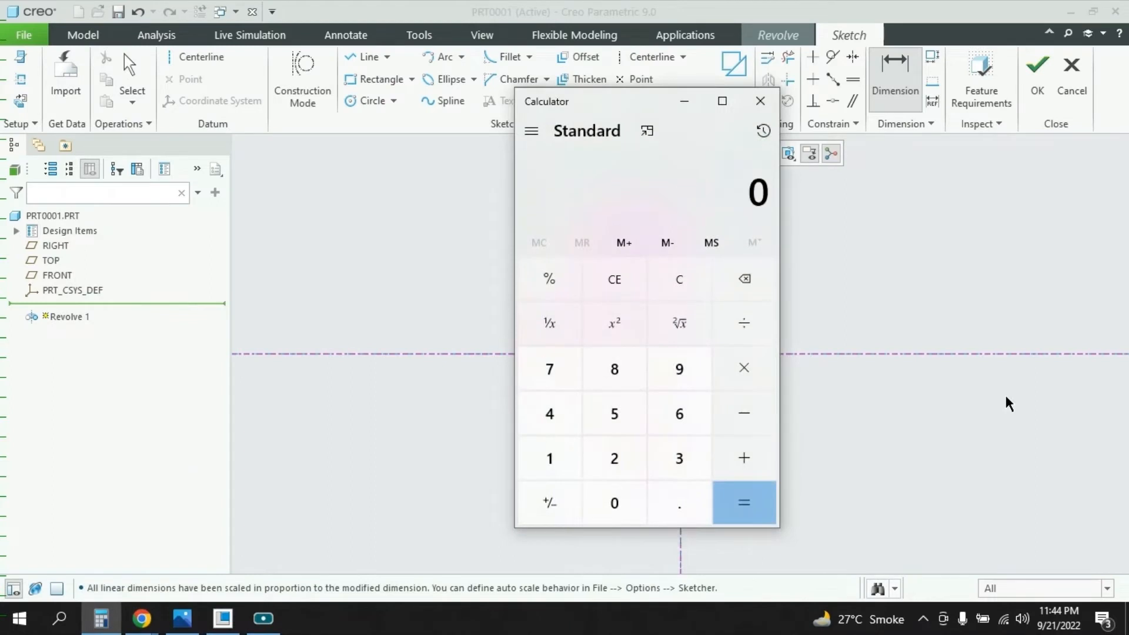
{"action": "type", "text": "1460/2"}
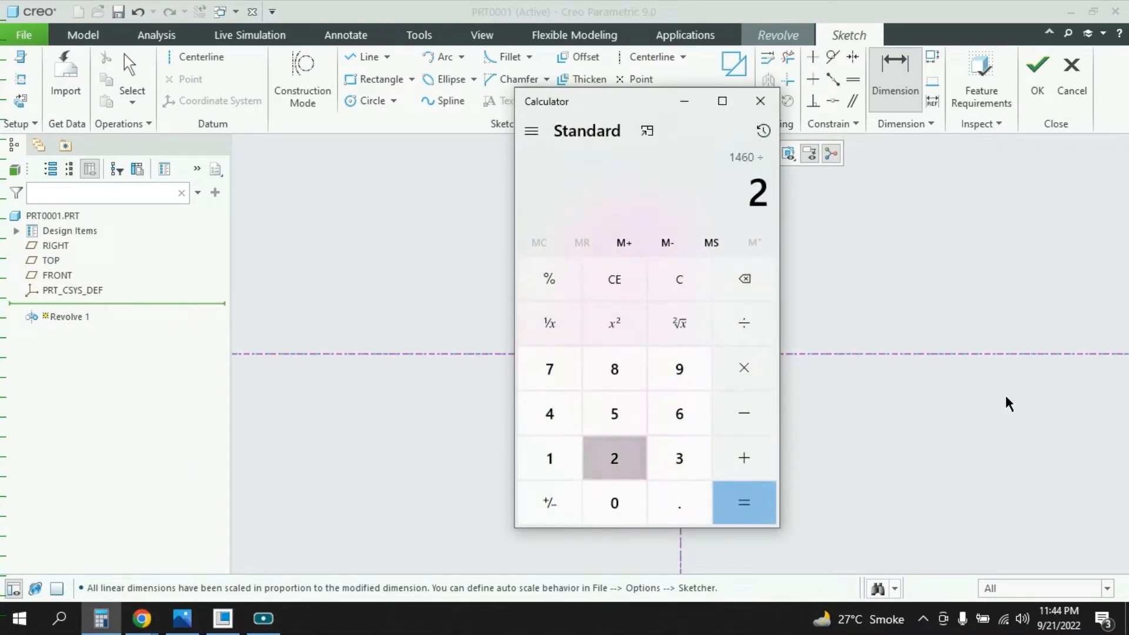
{"action": "key", "text": "Return"}
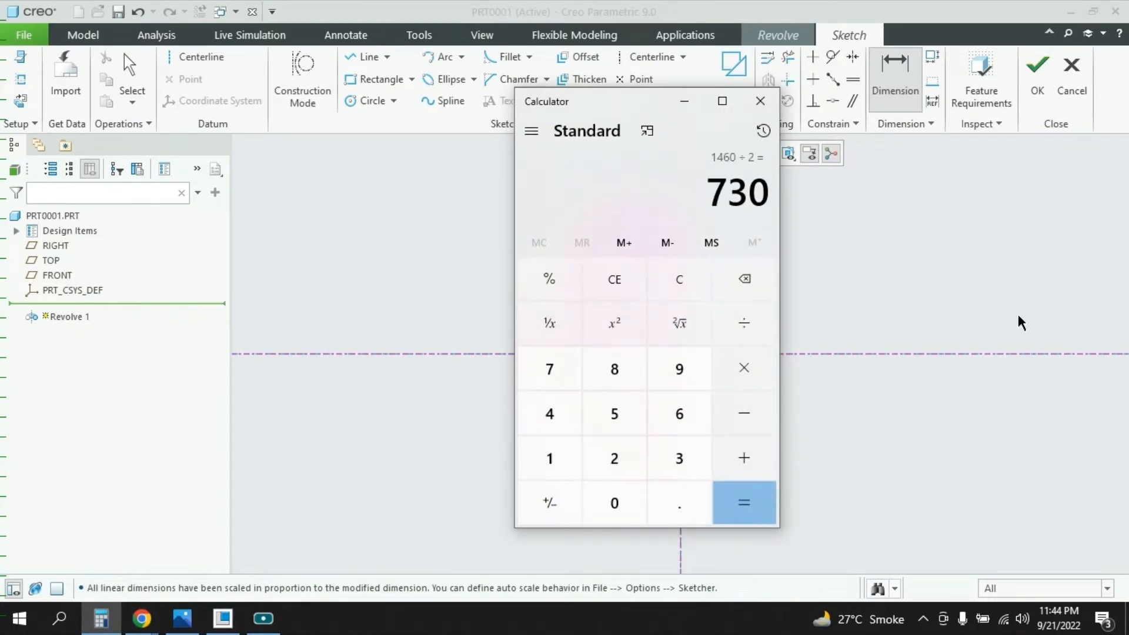
{"action": "left_click", "coordinate": [684, 101]}
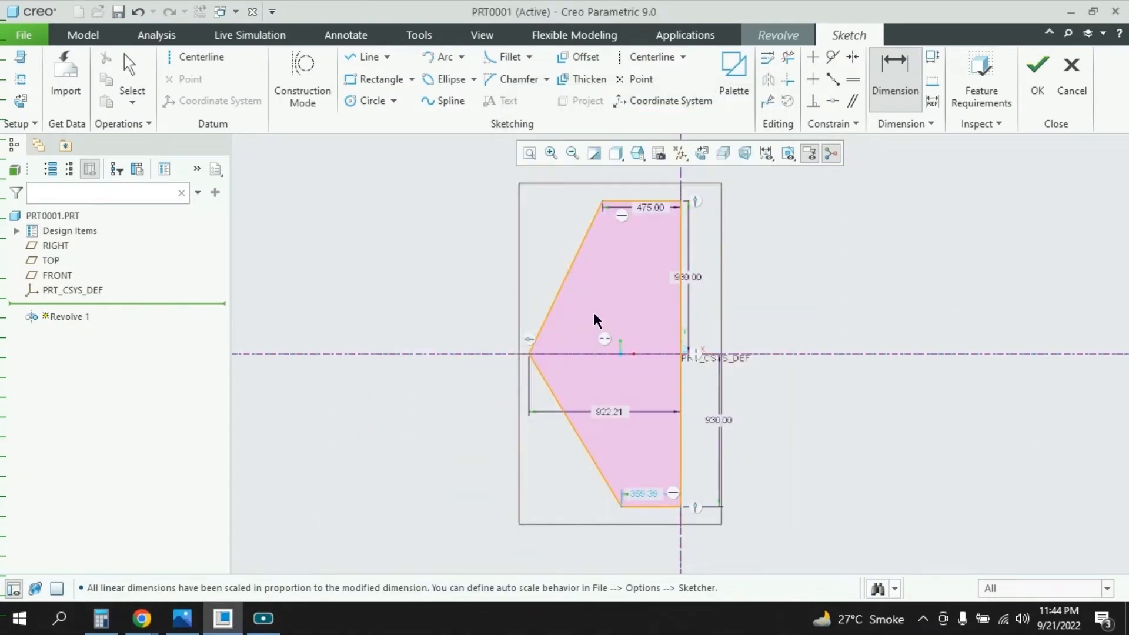
Step: In the Creo sketch, set the horizontal distance from the outermost vertex to the centerline to 730 mm
{"action": "double_click", "coordinate": [610, 413]}
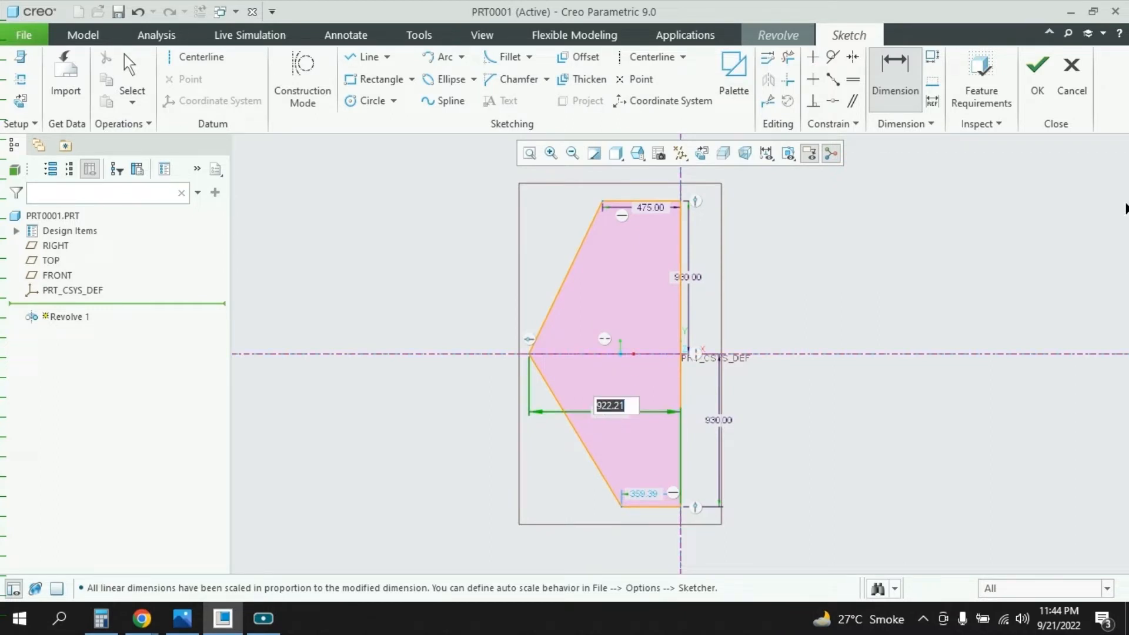
{"action": "type", "text": "730"}
{"action": "key", "text": "Return"}
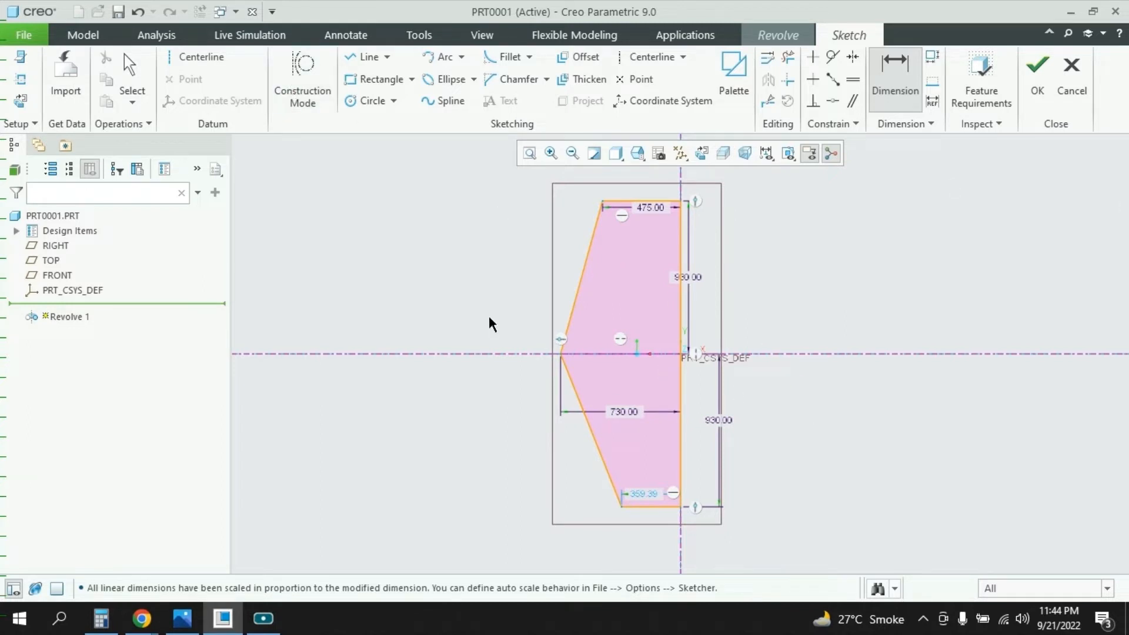
Step: Finish the sketch and revolve the half profile 360° about its centerline as a solid
{"action": "left_click", "coordinate": [1038, 77]}
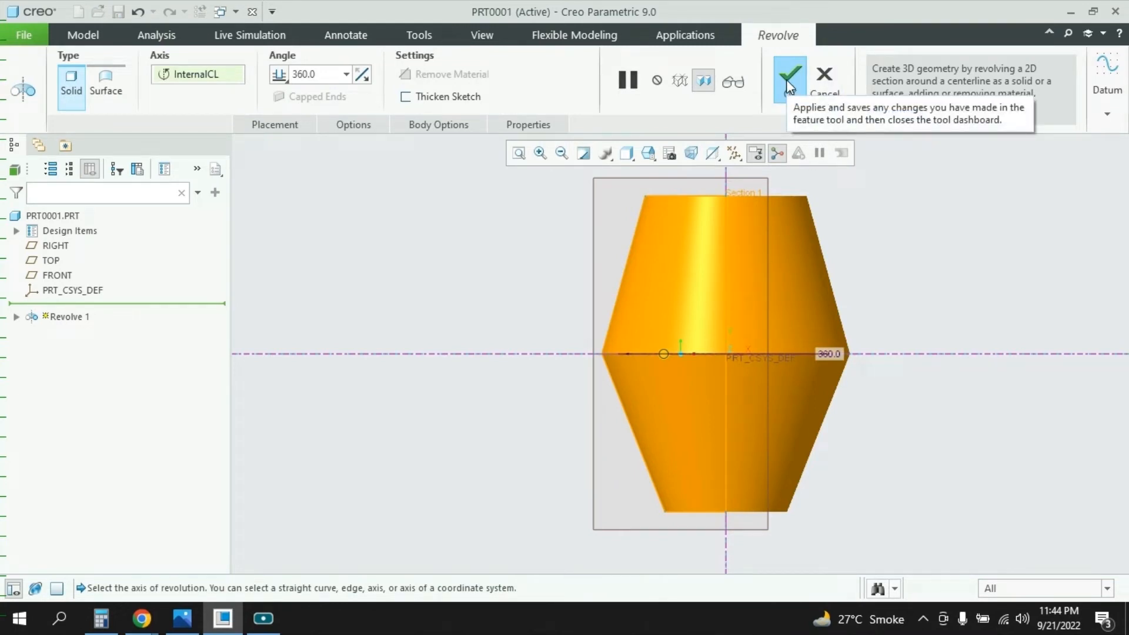
{"action": "left_click", "coordinate": [788, 87]}
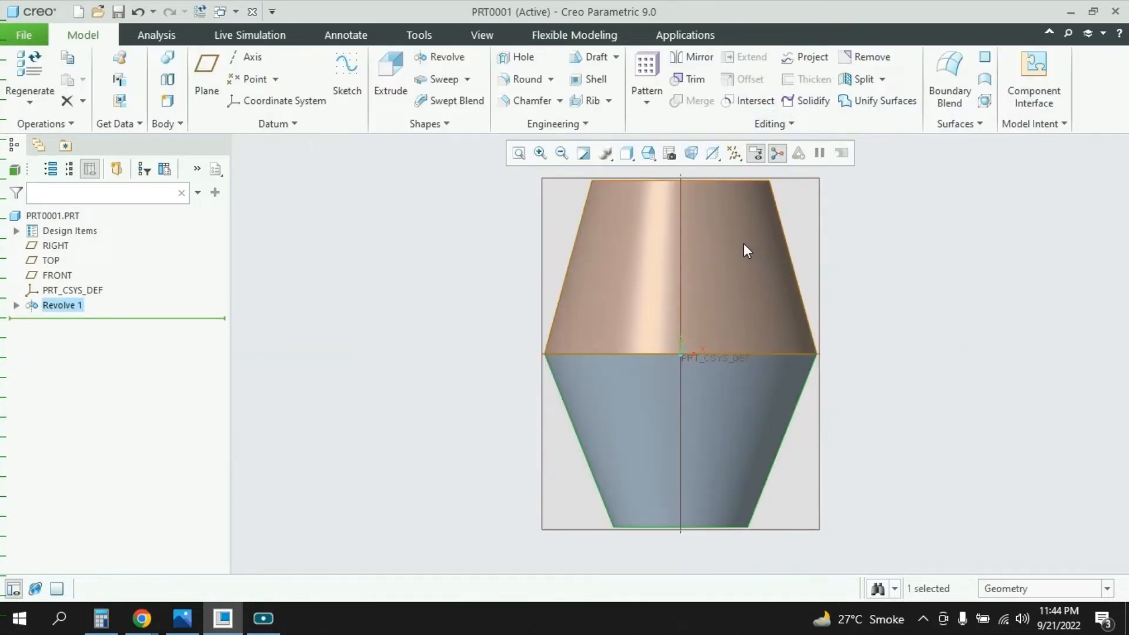
Step: Start a Shell on the revolved body and choose its lower circular end face as the surface to remove
{"action": "middle_click_drag", "start_coordinate": [743, 242], "coordinate": [740, 257]}
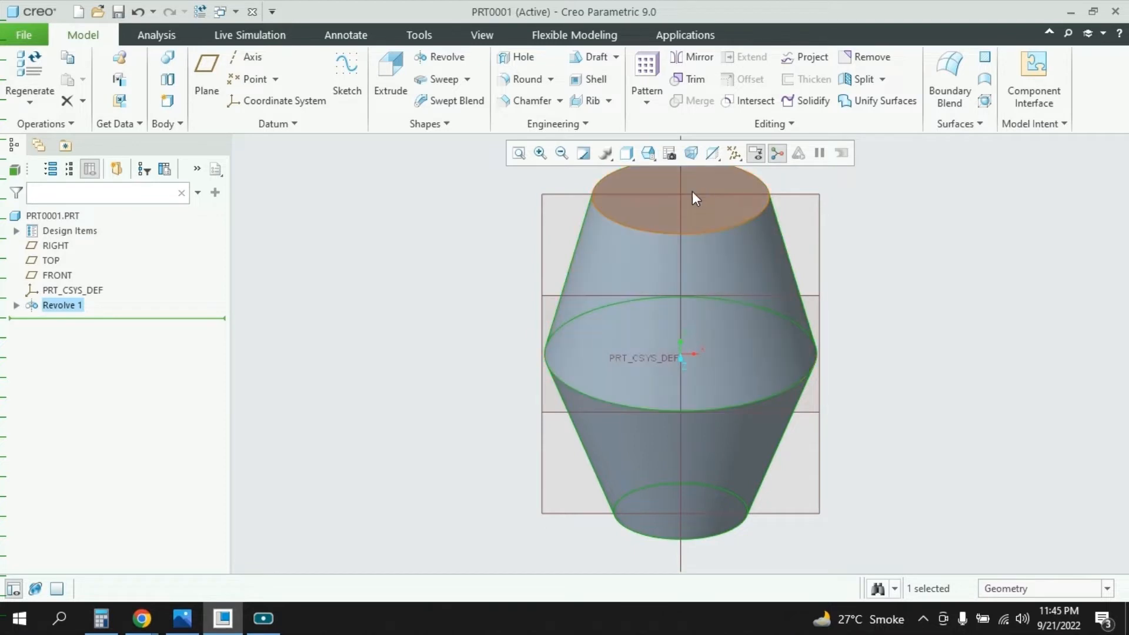
{"action": "middle_click_drag", "start_coordinate": [702, 324], "coordinate": [704, 463]}
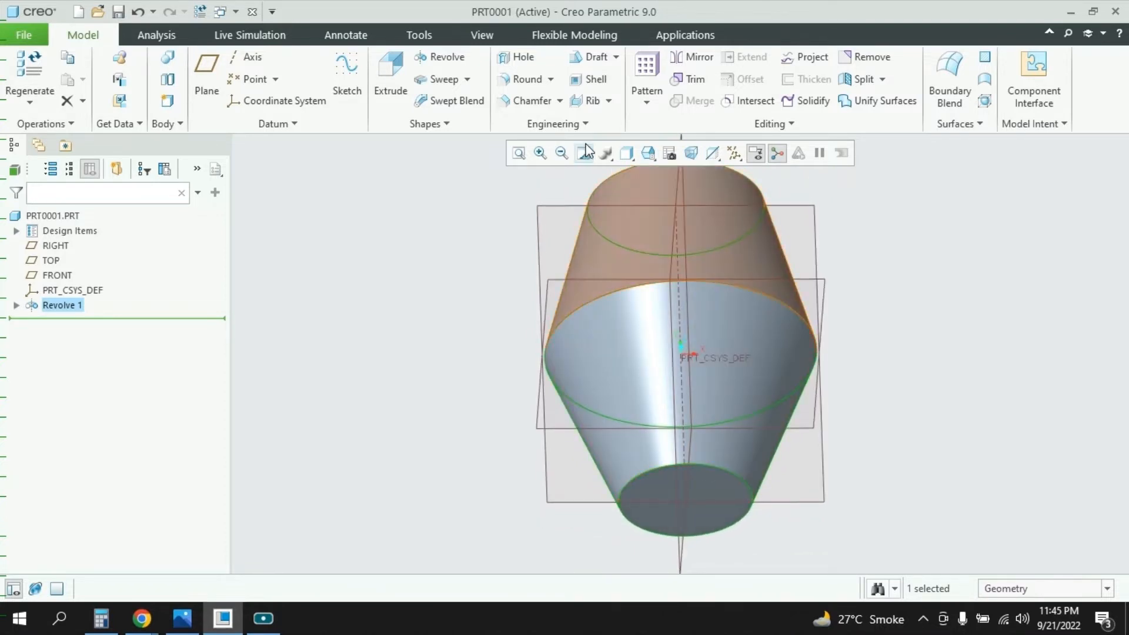
{"action": "left_click", "coordinate": [593, 82]}
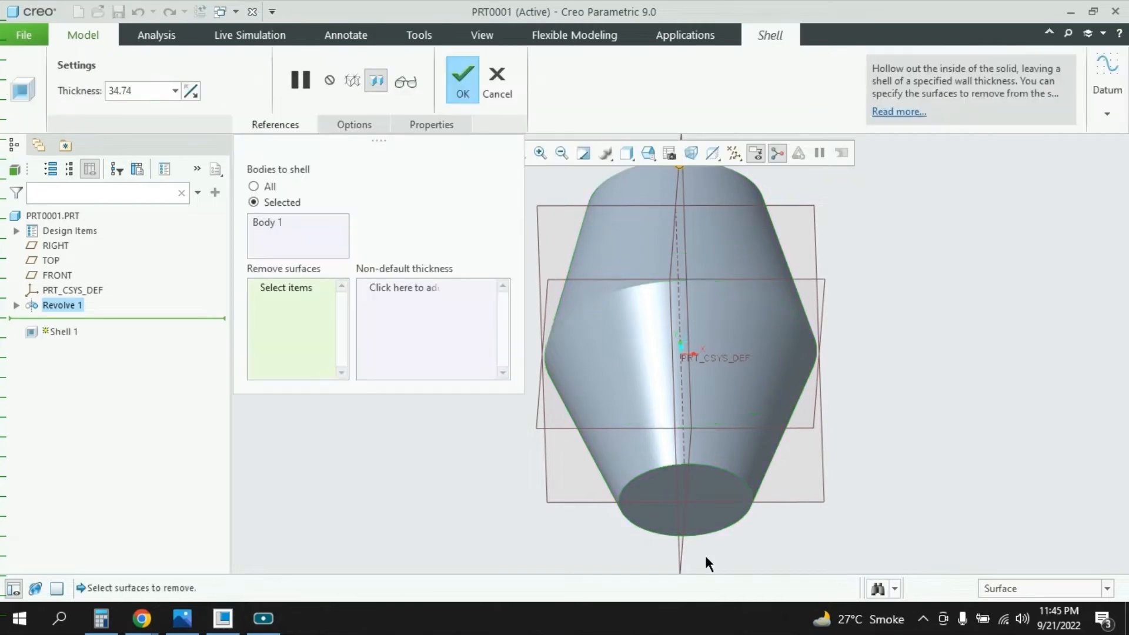
{"action": "left_click", "coordinate": [713, 509]}
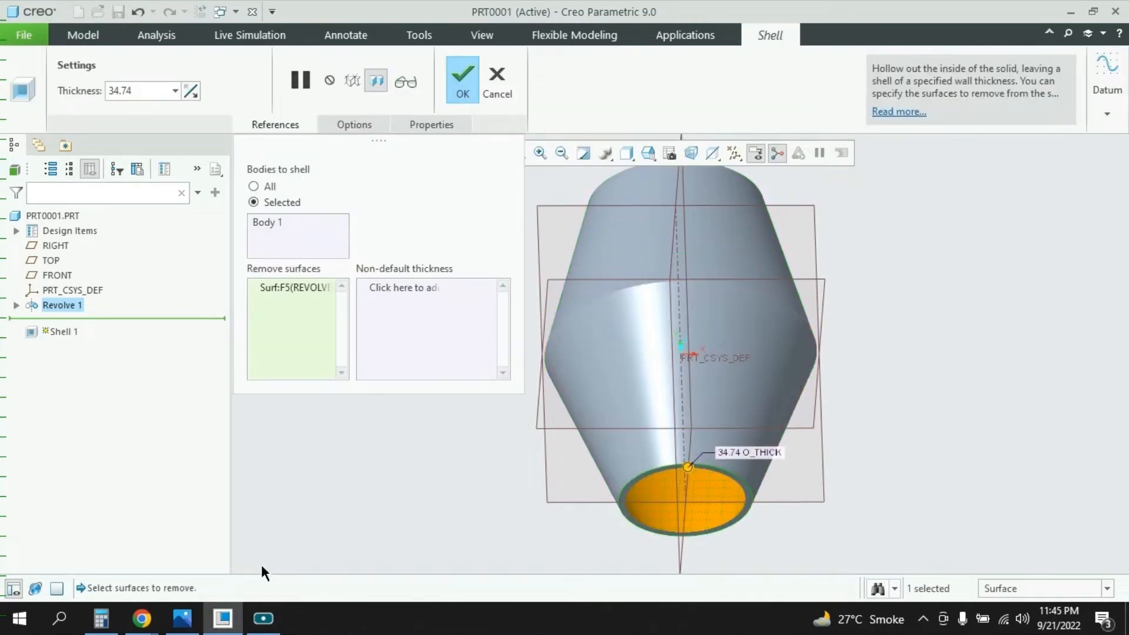
Step: Look up wall thickness s in the Rainhood drawing and complete the shell with a thickness of 1.25 mm
{"action": "left_click", "coordinate": [182, 618]}
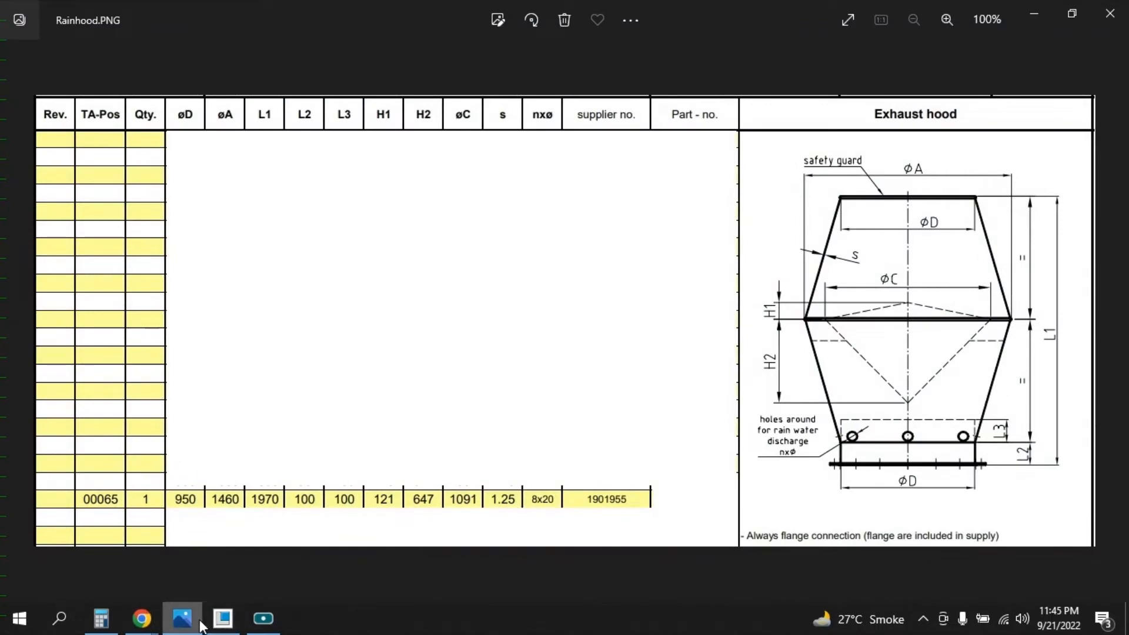
{"action": "left_click", "coordinate": [223, 618]}
{"action": "double_click", "coordinate": [142, 84]}
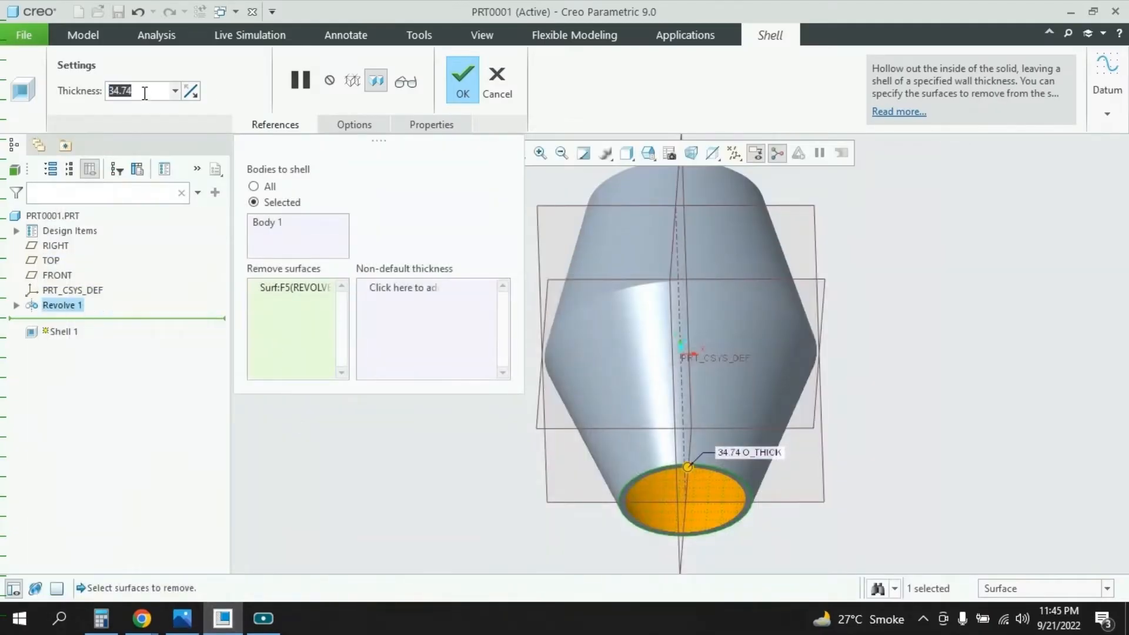
{"action": "type", "text": "1."}
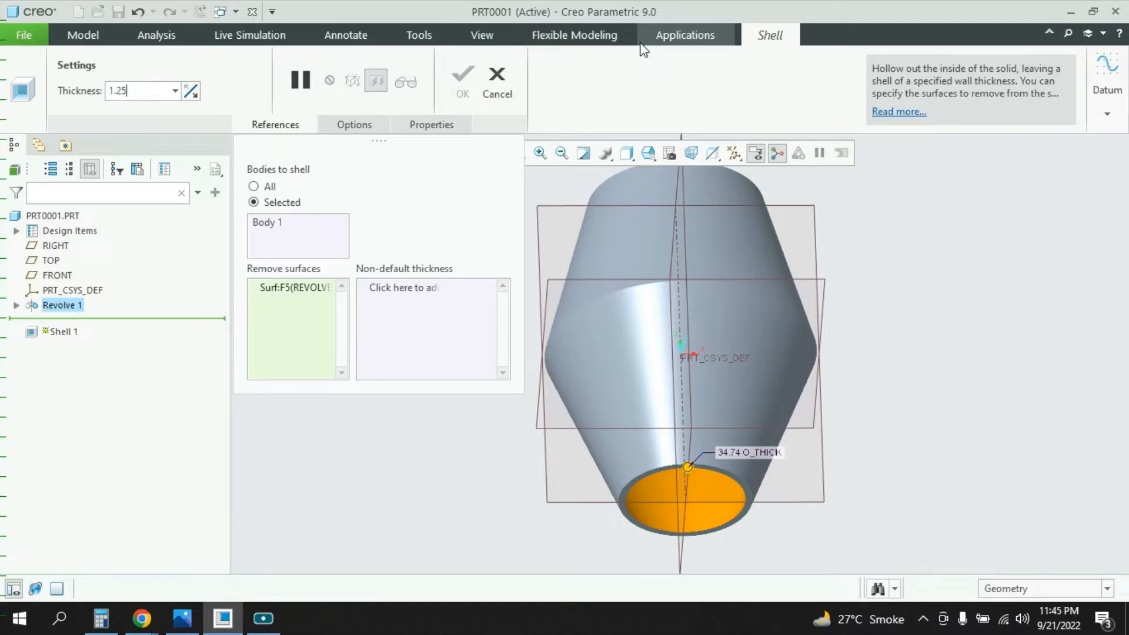
{"action": "type", "text": "25"}
{"action": "key", "text": "Return"}
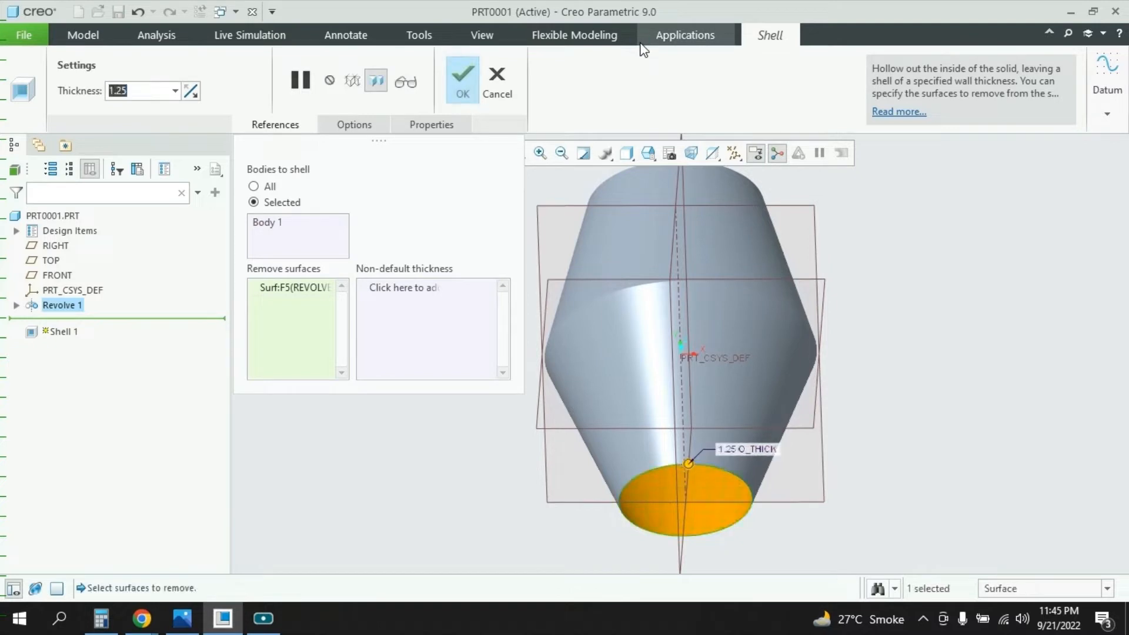
{"action": "left_click", "coordinate": [471, 76]}
Step: Examine the shelled hood body from several angles, including its upper end face and conical sides
{"action": "middle_click_drag", "start_coordinate": [727, 442], "coordinate": [738, 495]}
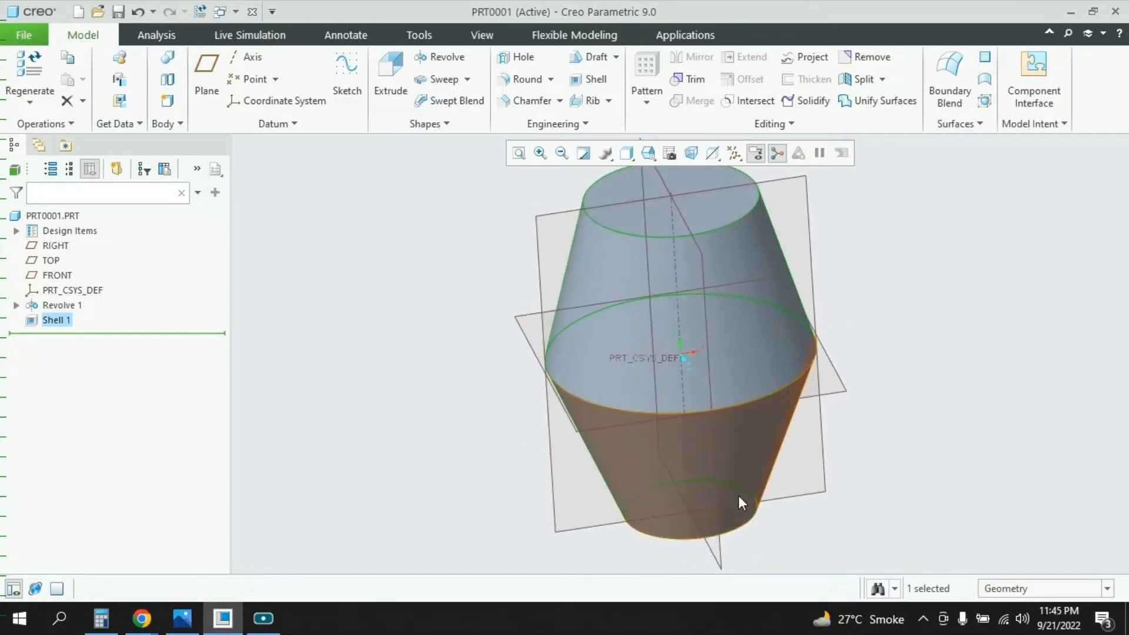
{"action": "scroll", "coordinate": [732, 434], "scroll_direction": "up", "scroll_amount": 3}
{"action": "scroll", "coordinate": [719, 302], "scroll_direction": "down", "scroll_amount": 4}
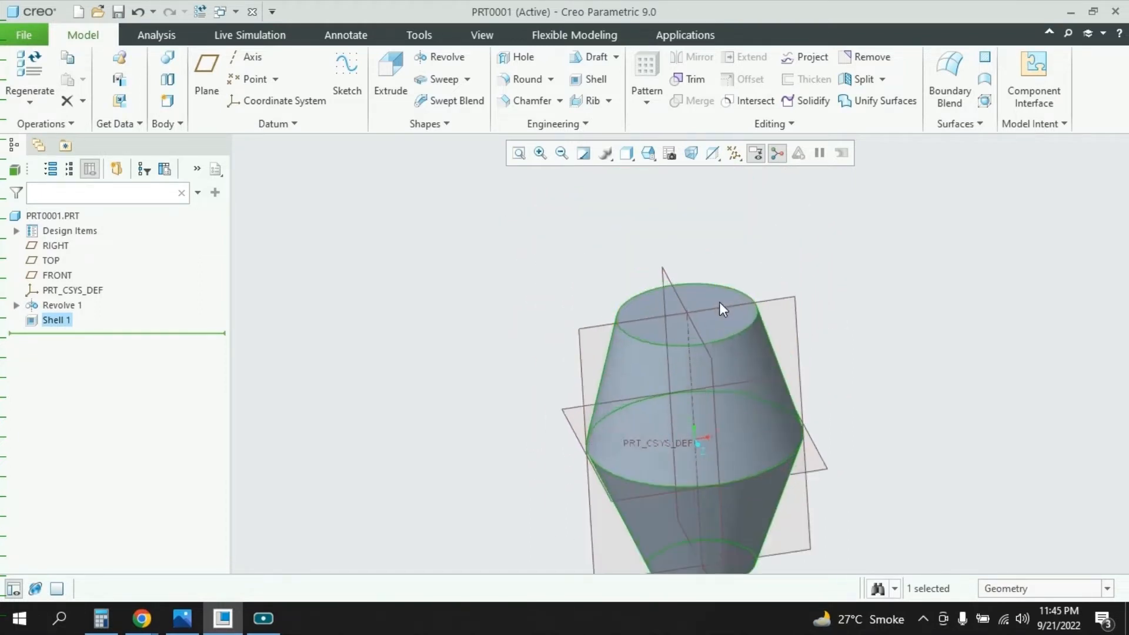
{"action": "middle_click_drag", "start_coordinate": [812, 319], "coordinate": [818, 318]}
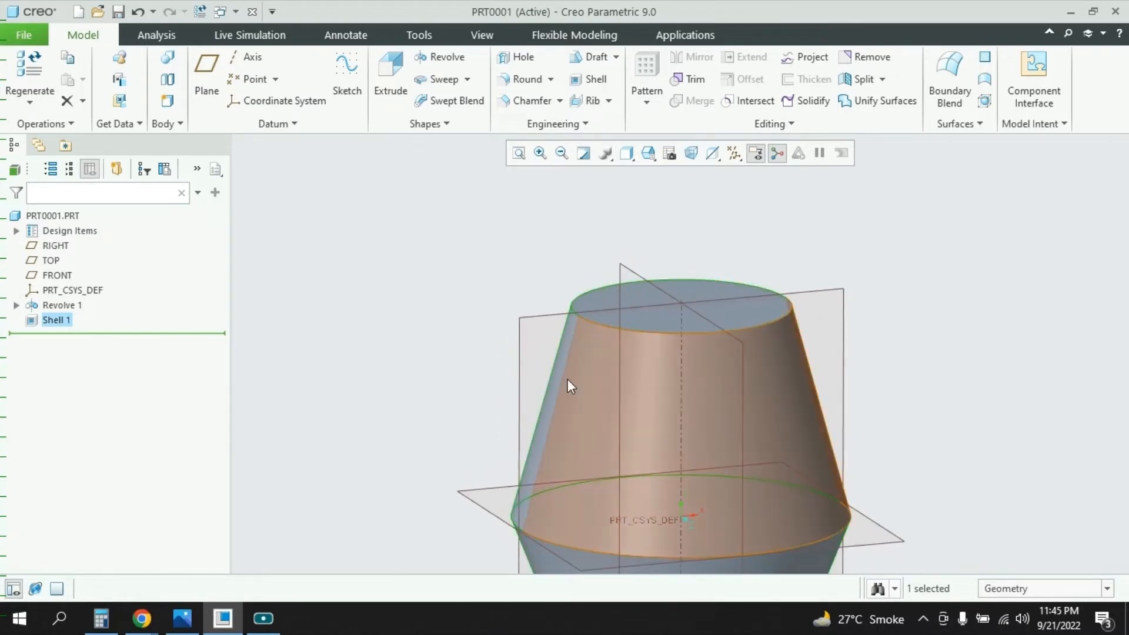
{"action": "middle_click_drag", "start_coordinate": [757, 277], "coordinate": [760, 276]}
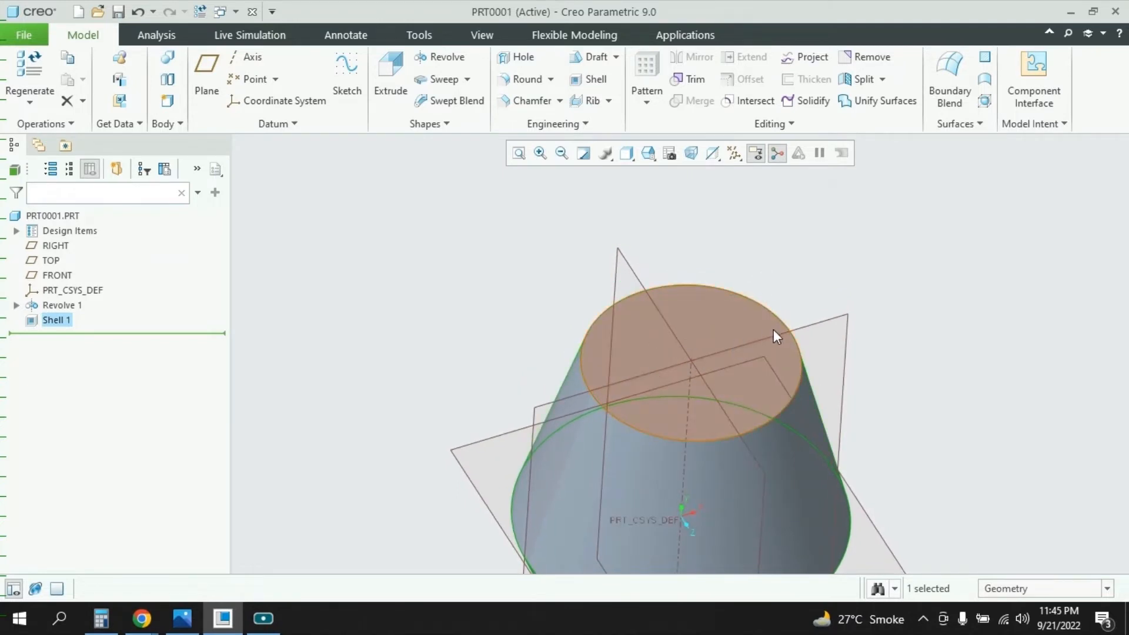
{"action": "mouse_move", "coordinate": [773, 330]}
{"action": "middle_mouse_down"}
{"action": "mouse_move", "coordinate": [796, 360]}
{"action": "mouse_move", "coordinate": [778, 317]}
{"action": "mouse_move", "coordinate": [794, 328]}
{"action": "middle_mouse_up"}
{"action": "scroll", "coordinate": [383, 378], "scroll_direction": "up", "scroll_amount": 3}
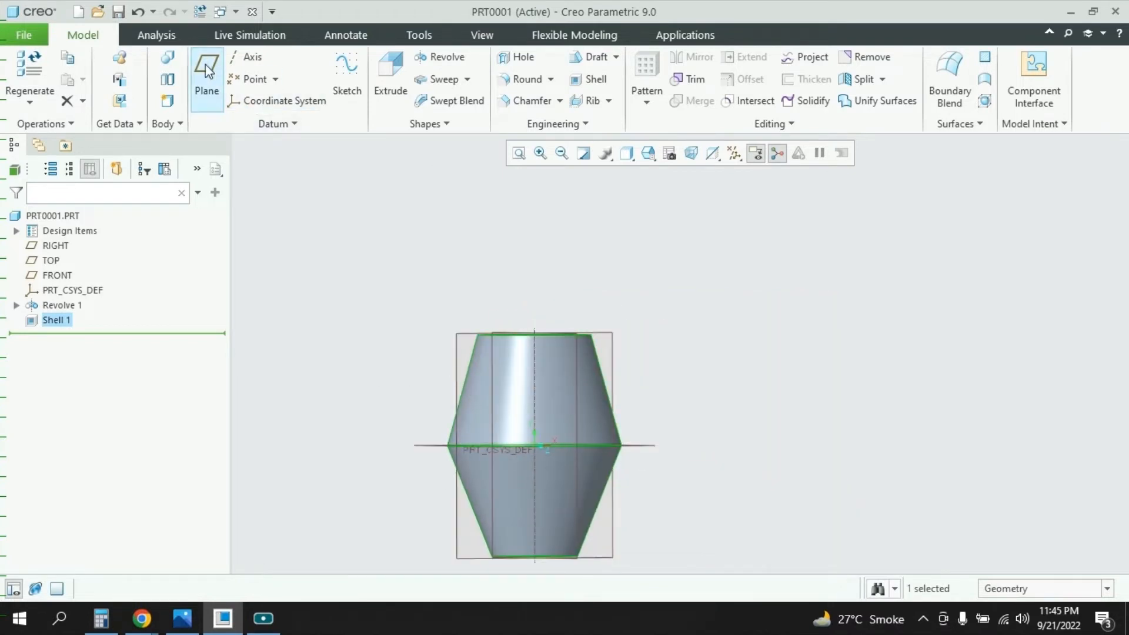
Step: Start a datum plane offset from the TOP plane at the hood's widest section
{"action": "middle_click_drag", "start_coordinate": [717, 374], "coordinate": [676, 408]}
{"action": "left_click", "coordinate": [675, 408]}
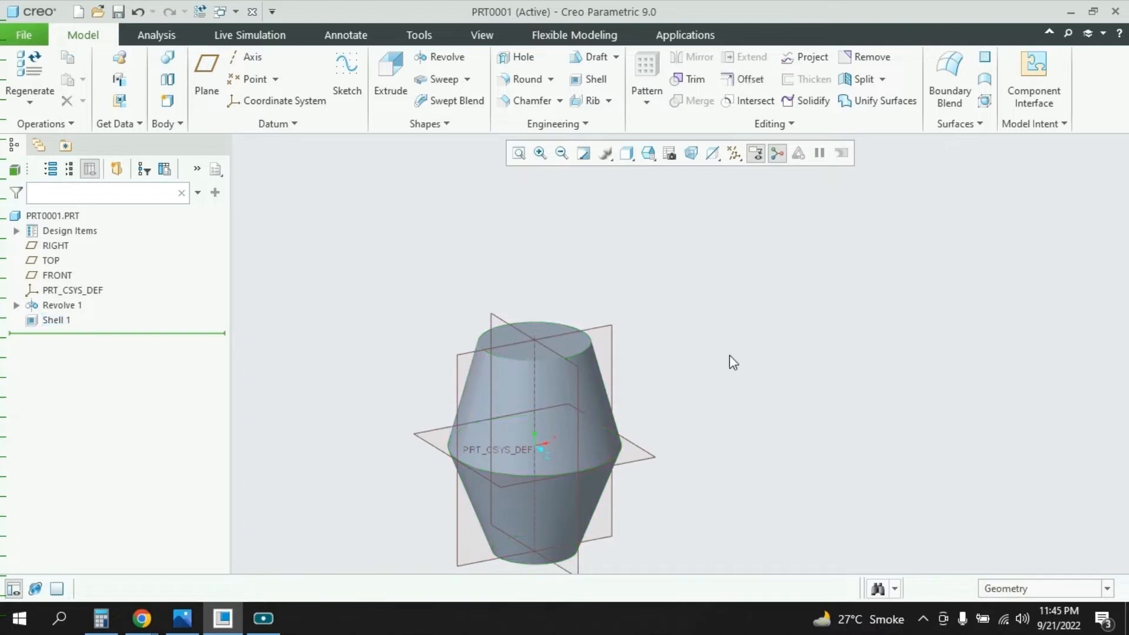
{"action": "left_click", "coordinate": [213, 69]}
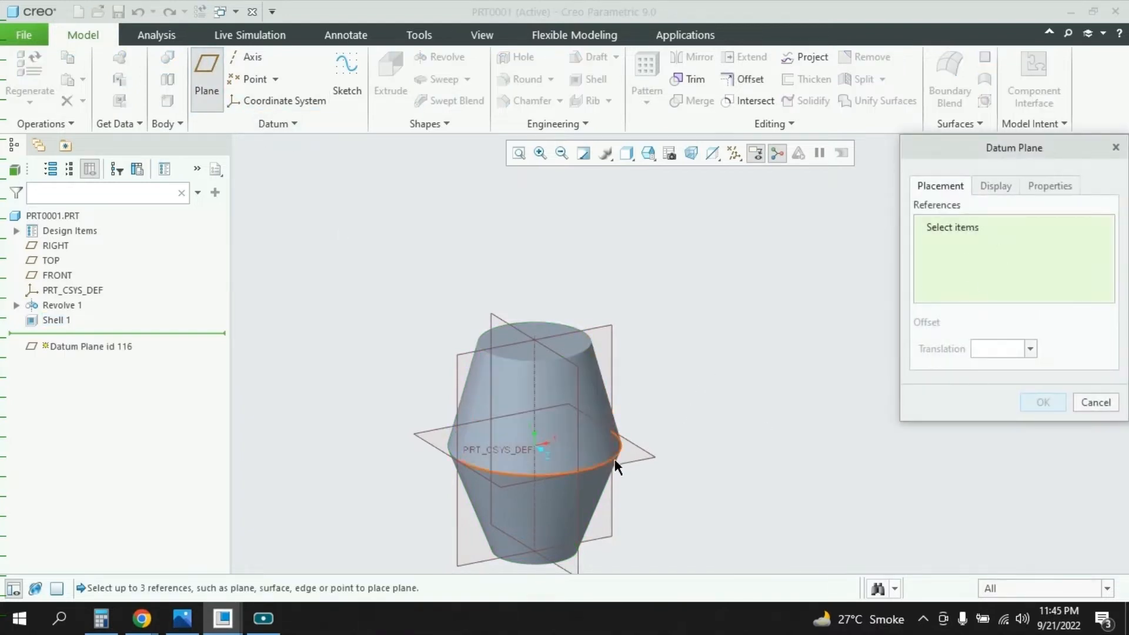
{"action": "left_click", "coordinate": [644, 457]}
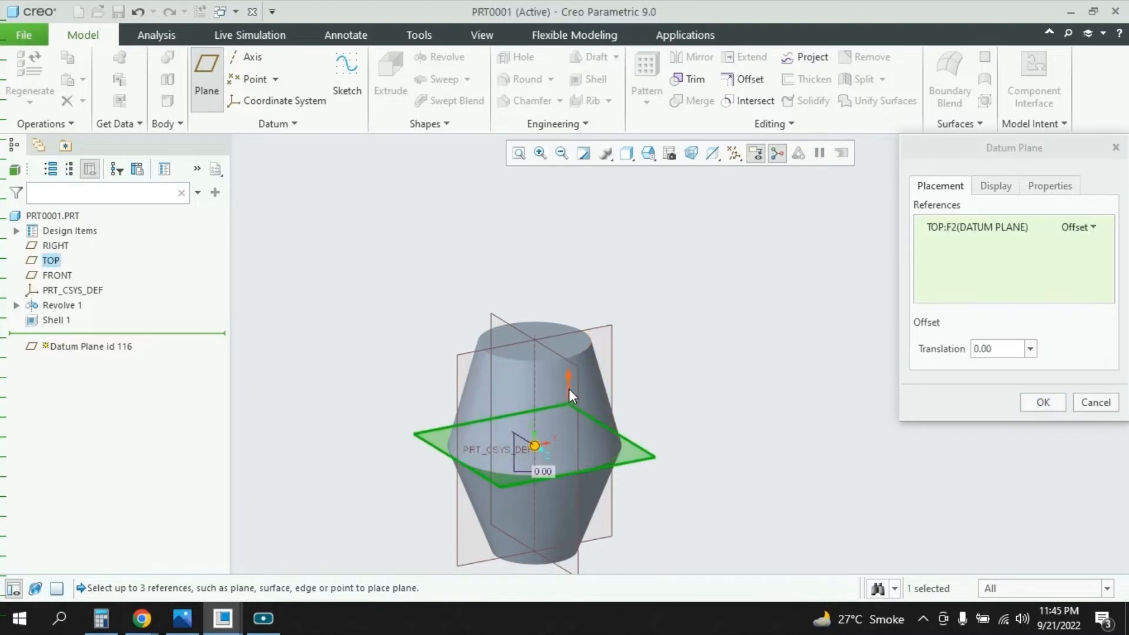
Step: Look up L1 and L2 in the Rainhood drawing and calculate (1970 - 100) / 2 in Calculator, returning to Creo
{"action": "left_click", "coordinate": [182, 618]}
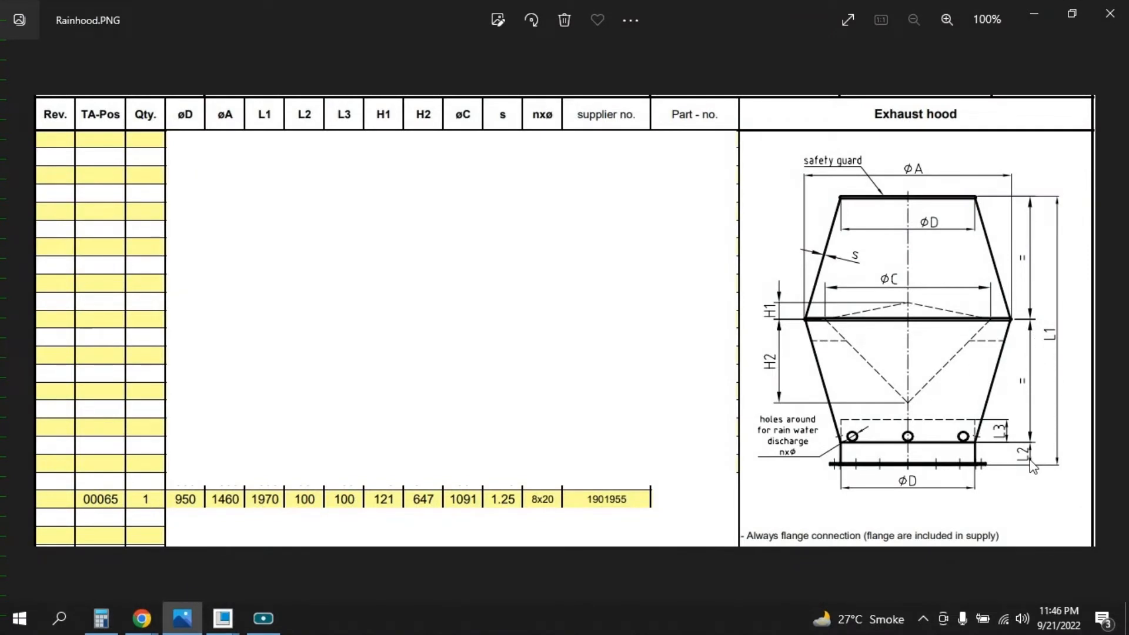
{"action": "left_click", "coordinate": [101, 617]}
{"action": "key", "text": "Escape"}
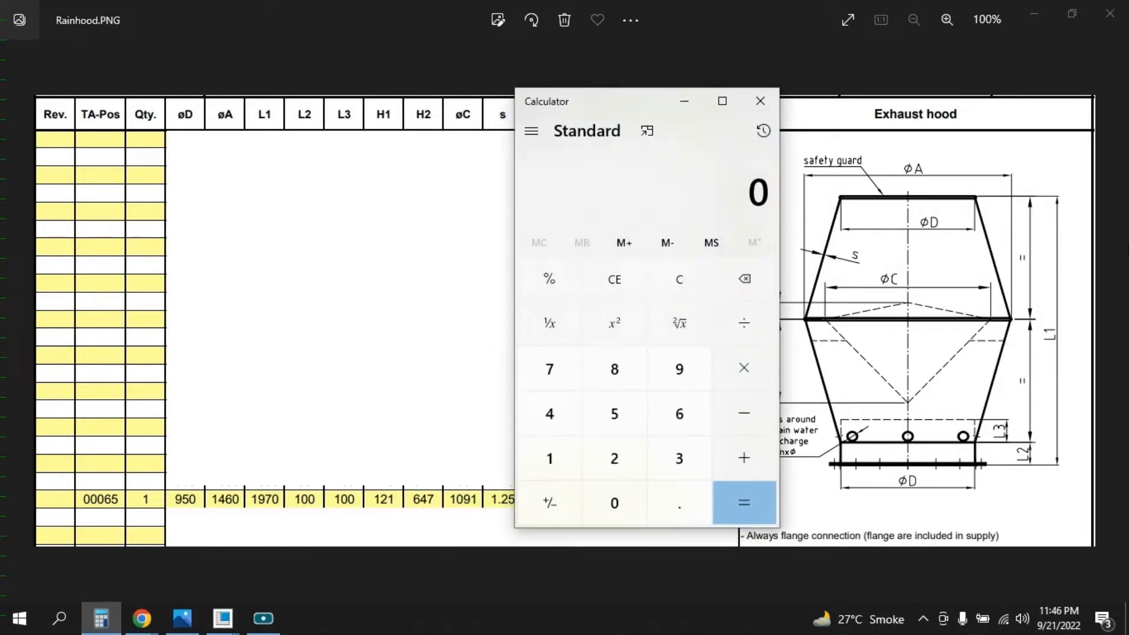
{"action": "type", "text": "1970"}
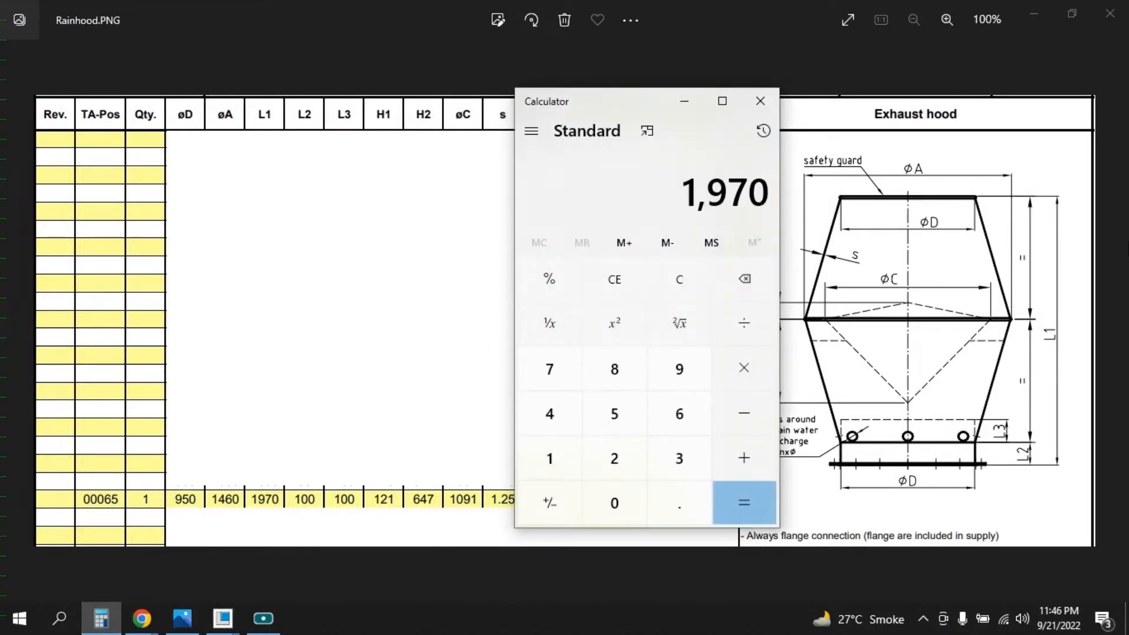
{"action": "type", "text": "100"}
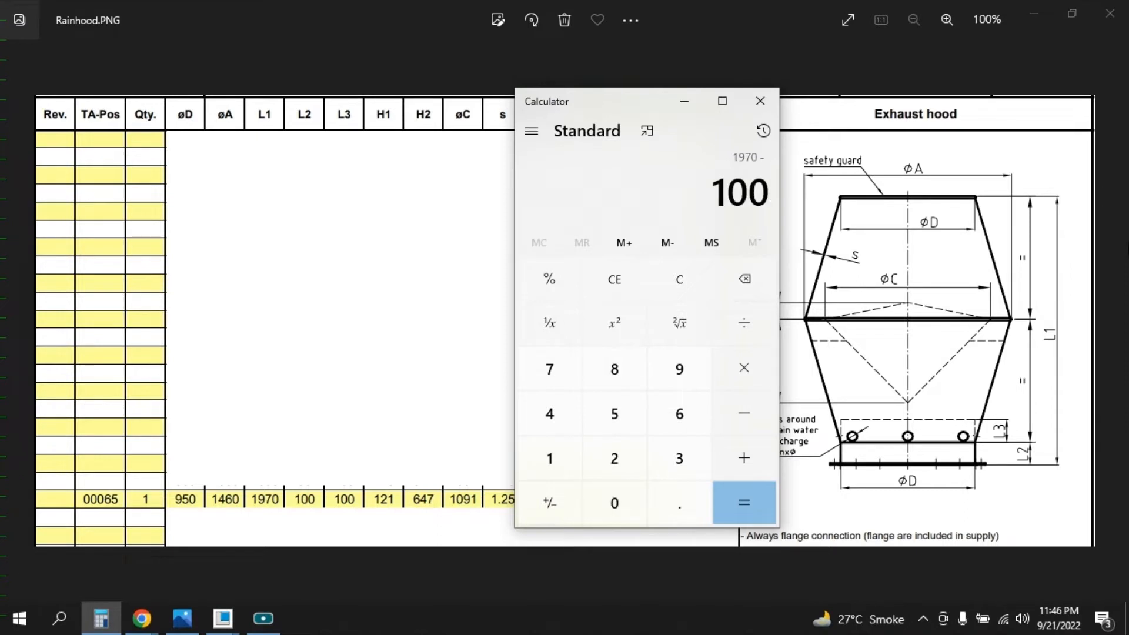
{"action": "key", "text": "Return"}
{"action": "type", "text": "/2"}
{"action": "key", "text": "Return"}
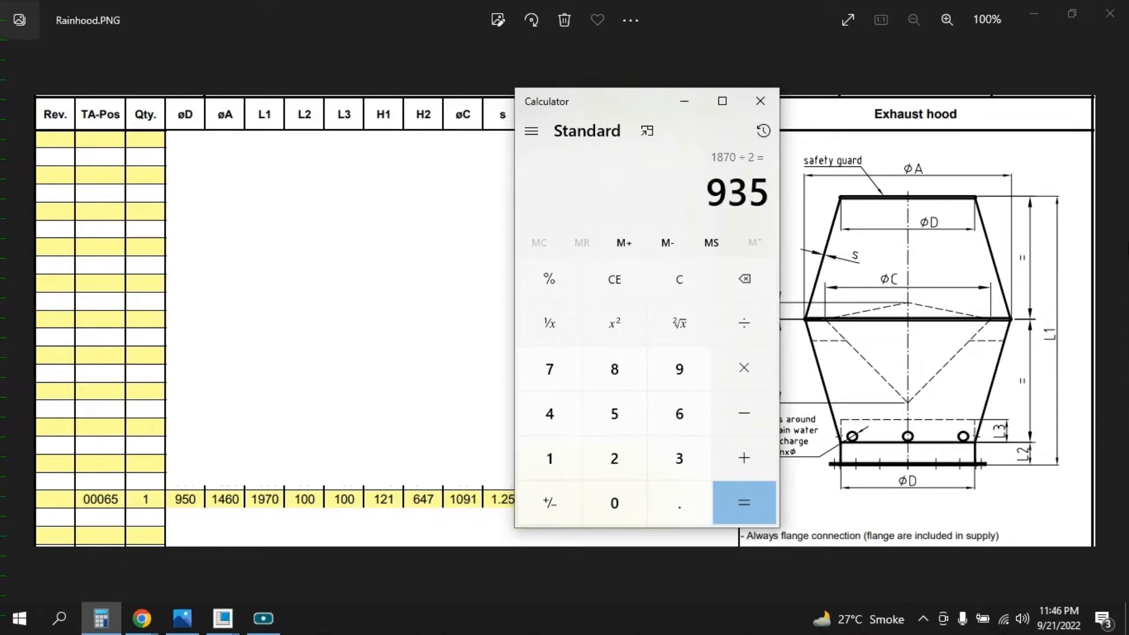
{"action": "left_click", "coordinate": [684, 101]}
{"action": "left_click", "coordinate": [1039, 19]}
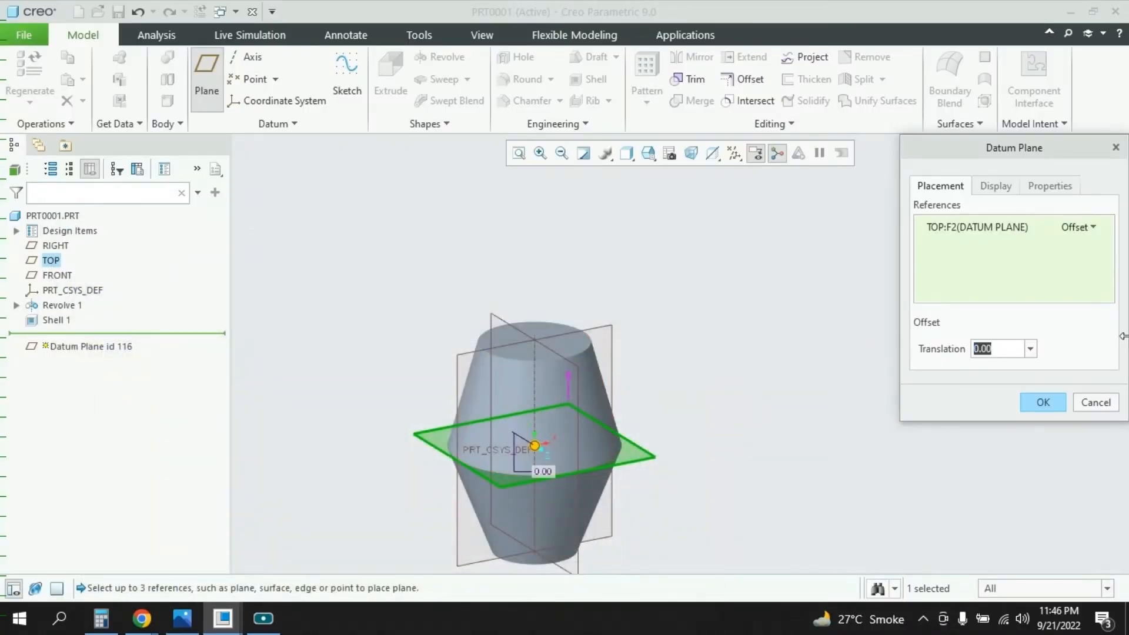
Step: Set the plane's offset from TOP to 935 and create the datum plane
{"action": "type", "text": "935"}
{"action": "key", "text": "Return"}
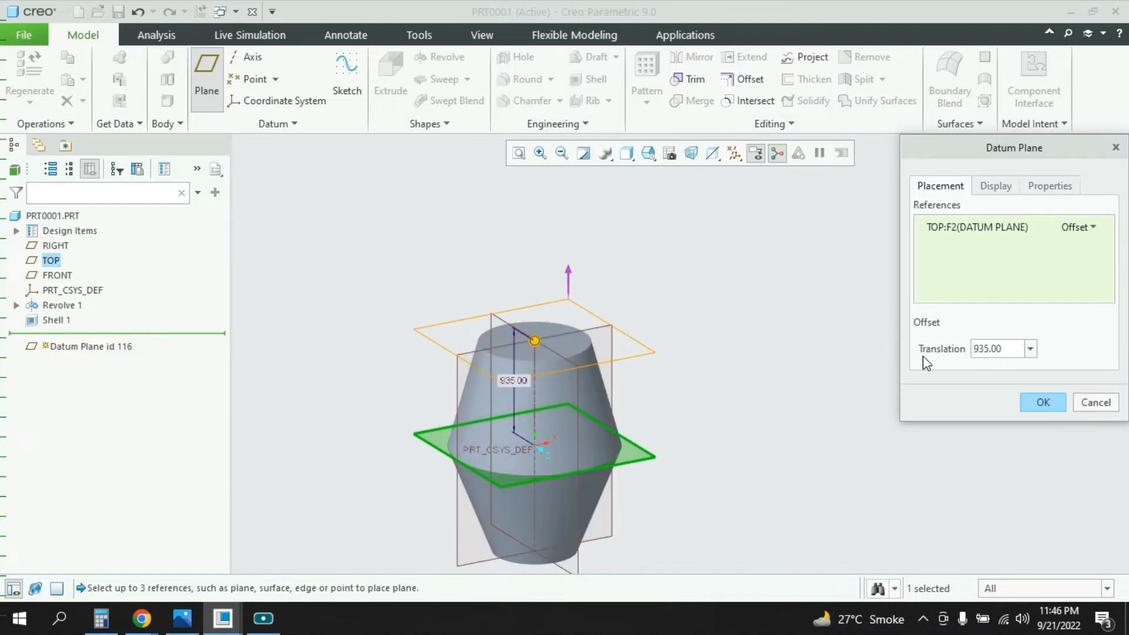
{"action": "left_click", "coordinate": [1043, 403]}
{"action": "mouse_move", "coordinate": [623, 417]}
{"action": "middle_mouse_down"}
{"action": "mouse_move", "coordinate": [625, 375]}
{"action": "mouse_move", "coordinate": [620, 424]}
{"action": "middle_mouse_up"}
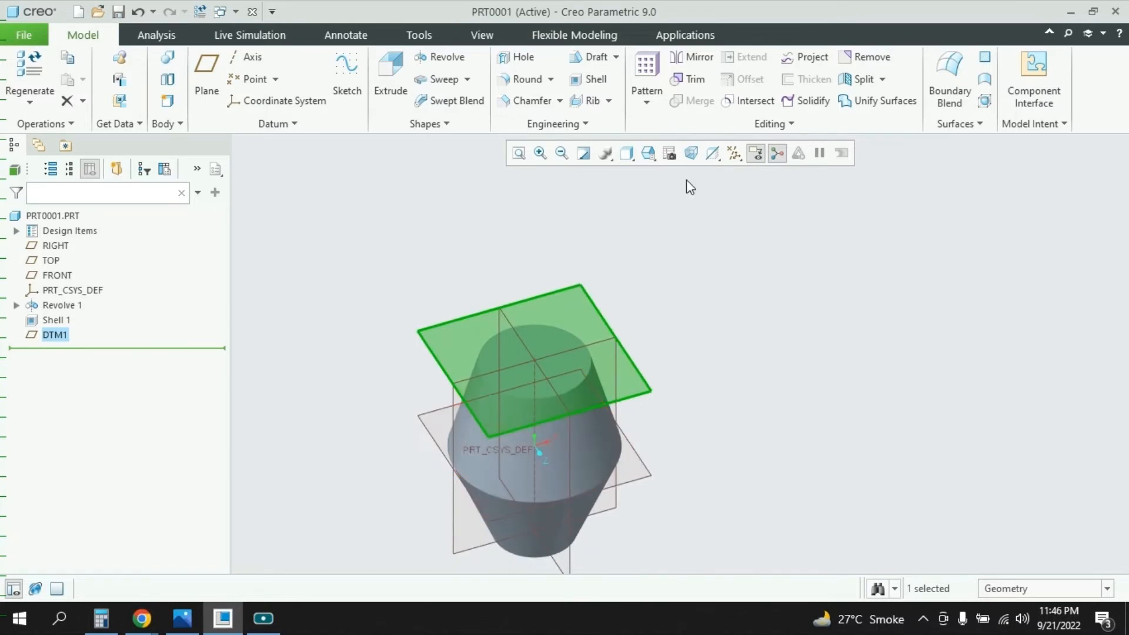
Step: Start an Extrude sketch on the new datum plane and draw a vertical line from the origin up to the end face's circular edge
{"action": "left_click", "coordinate": [393, 68]}
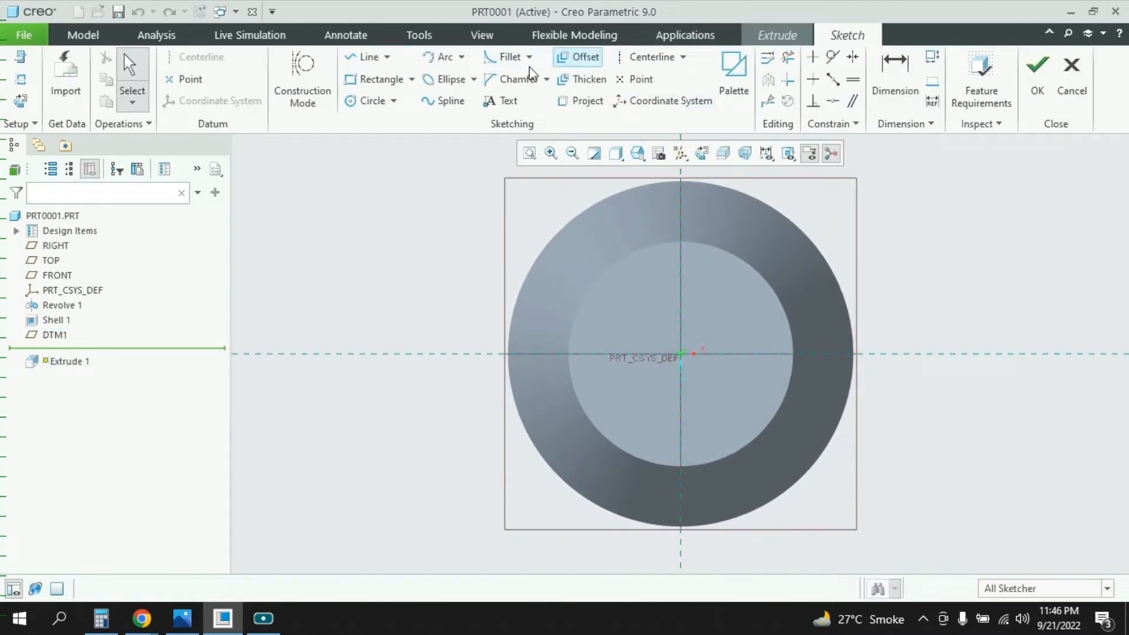
{"action": "left_click", "coordinate": [353, 59]}
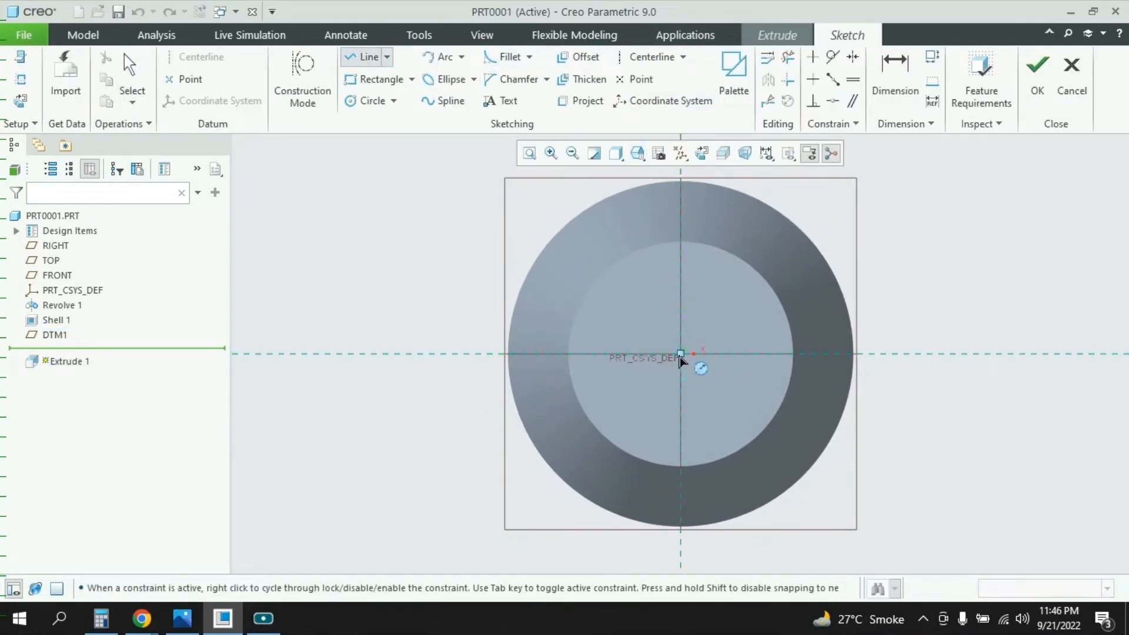
{"action": "left_click", "coordinate": [680, 241]}
{"action": "middle_click", "coordinate": [697, 323]}
{"action": "scroll", "coordinate": [709, 261], "scroll_direction": "up", "scroll_amount": 3}
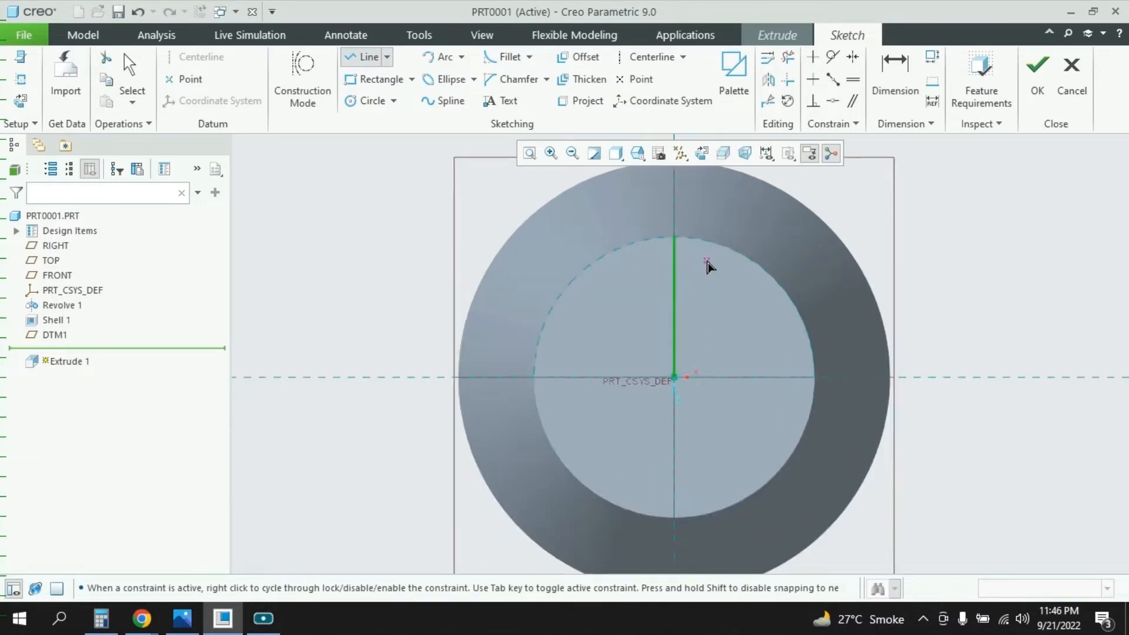
{"action": "scroll", "coordinate": [706, 253], "scroll_direction": "up", "scroll_amount": 1}
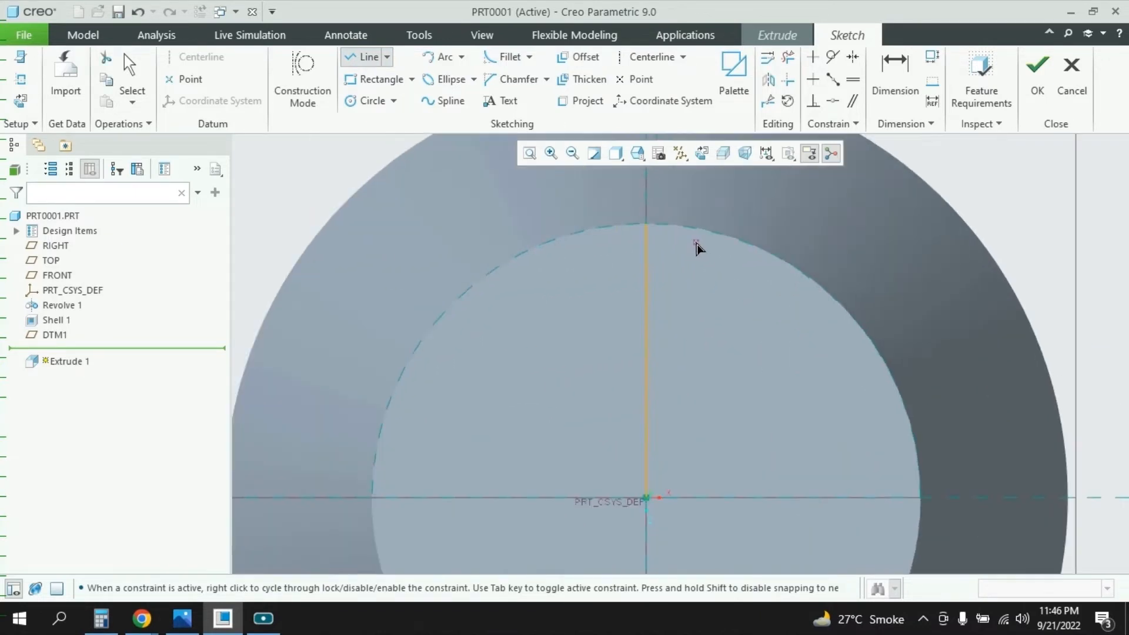
Step: Sketch seven equal circles about 40 mm in diameter, centred along the vertical line and spaced from near the edge toward the origin
{"action": "left_click", "coordinate": [365, 101]}
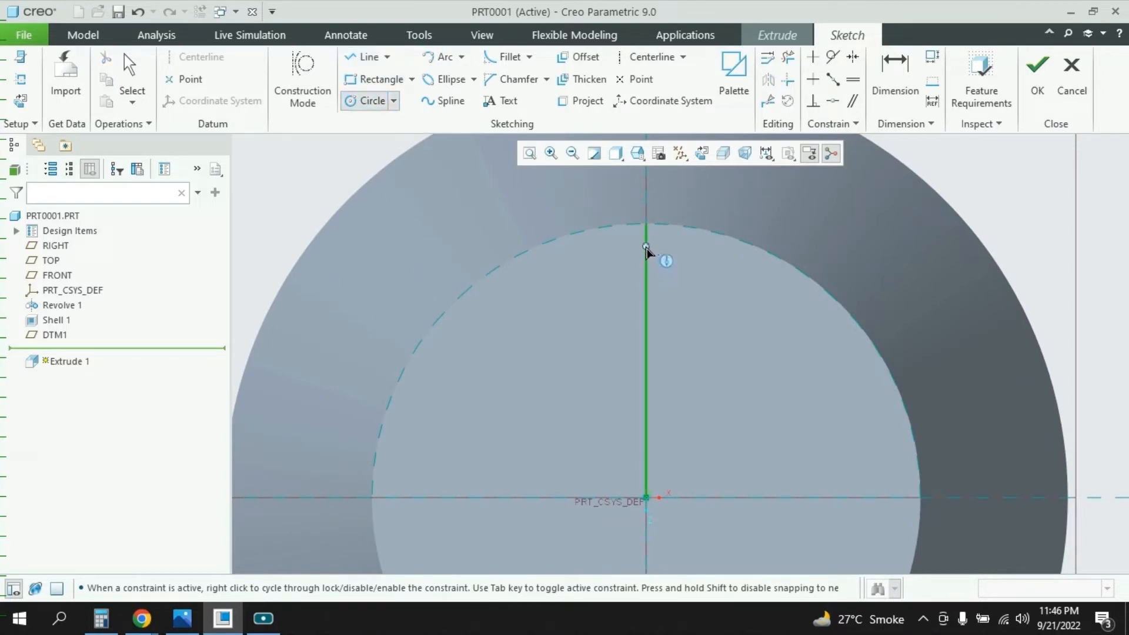
{"action": "left_click", "coordinate": [646, 246]}
{"action": "left_click", "coordinate": [654, 260]}
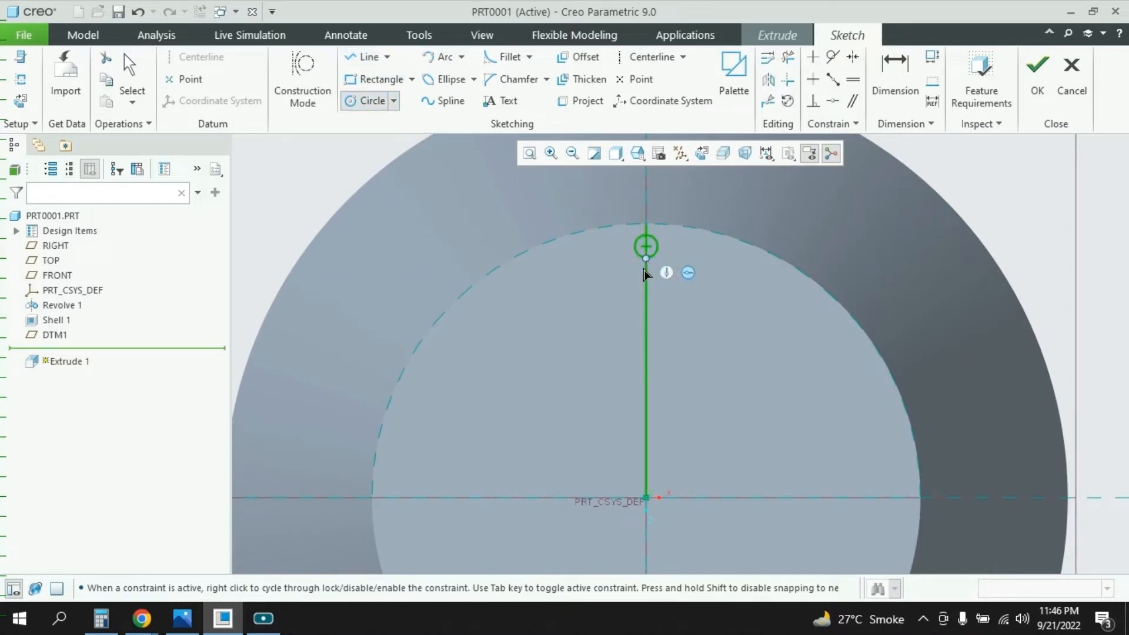
{"action": "left_click", "coordinate": [646, 281]}
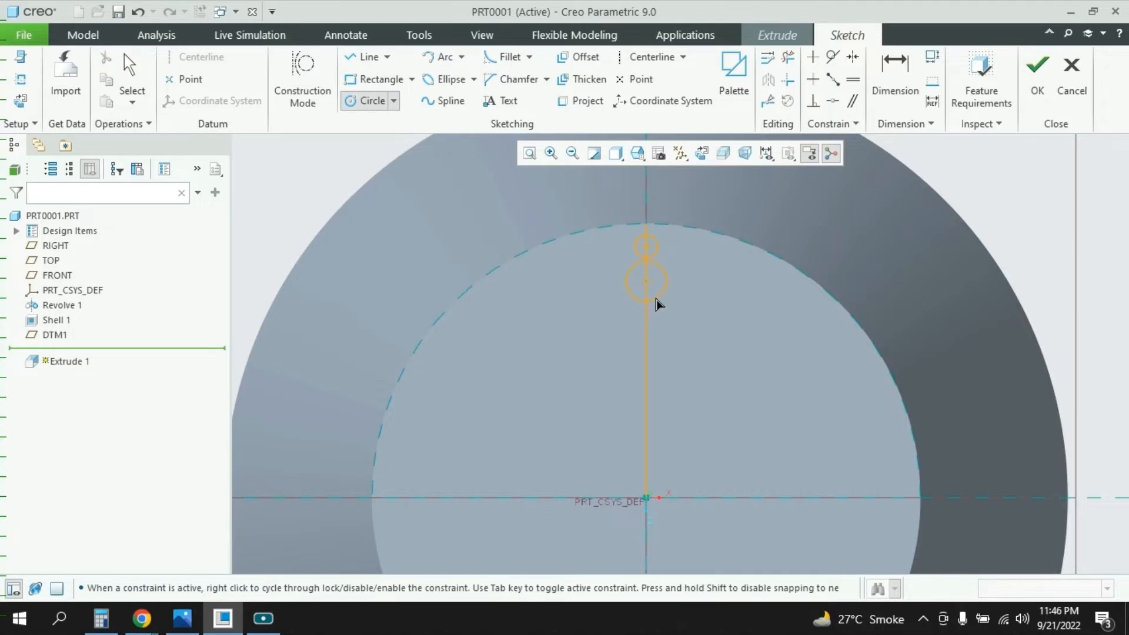
{"action": "left_click", "coordinate": [650, 293]}
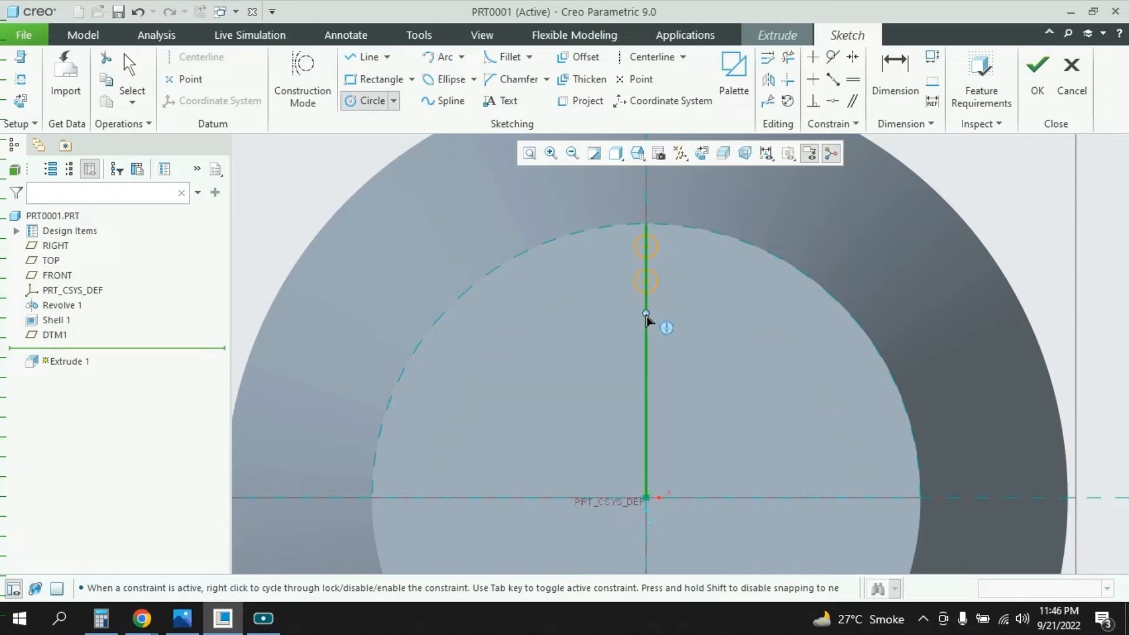
{"action": "left_click", "coordinate": [646, 316]}
{"action": "left_click", "coordinate": [652, 327]}
{"action": "left_click", "coordinate": [647, 349]}
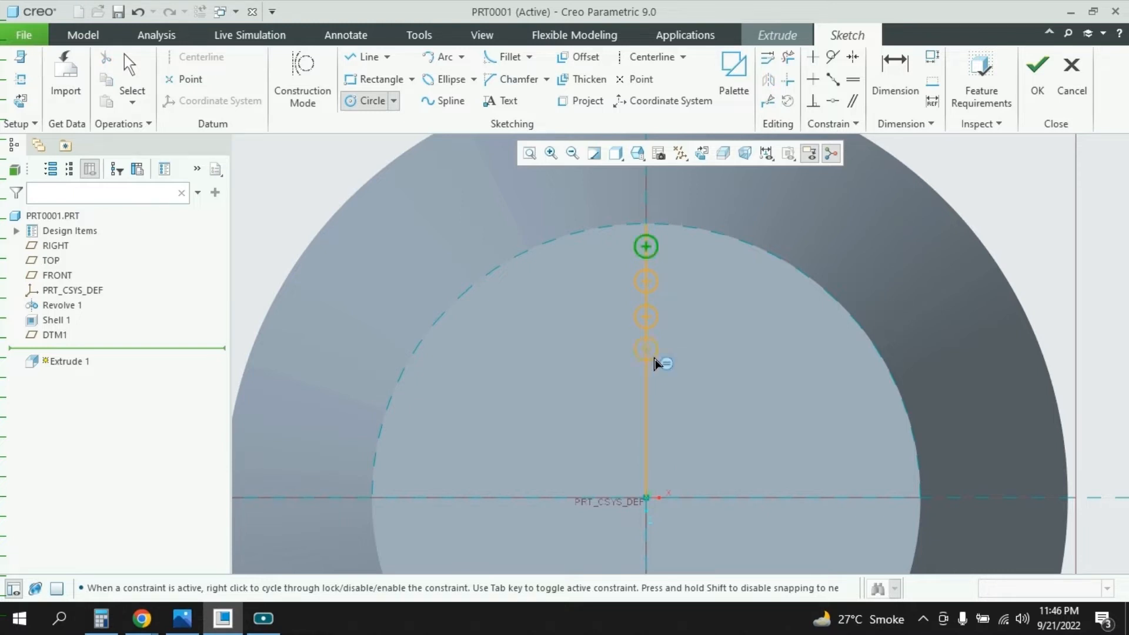
{"action": "left_click", "coordinate": [658, 361]}
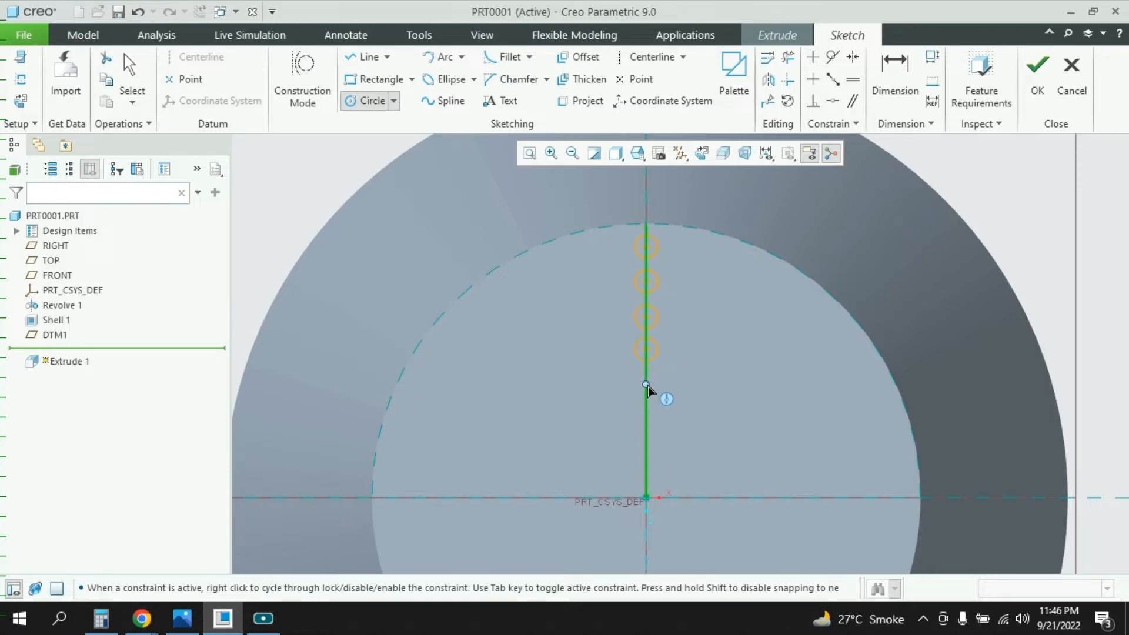
{"action": "left_click", "coordinate": [647, 385]}
{"action": "left_click", "coordinate": [657, 401]}
{"action": "middle_click", "coordinate": [645, 426]}
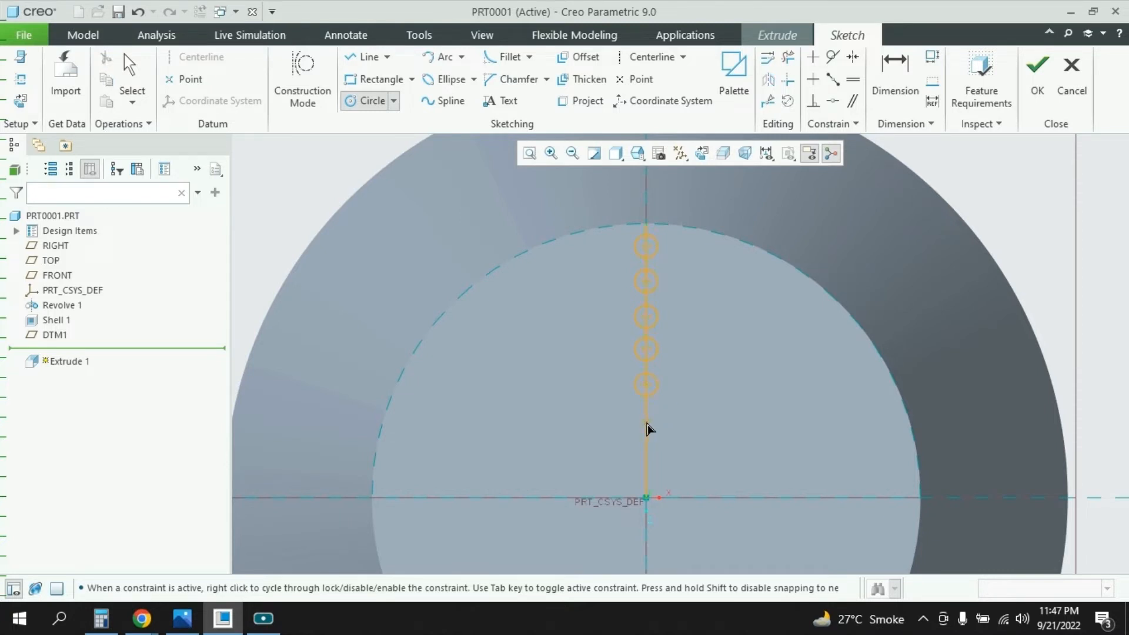
{"action": "left_click", "coordinate": [657, 432]}
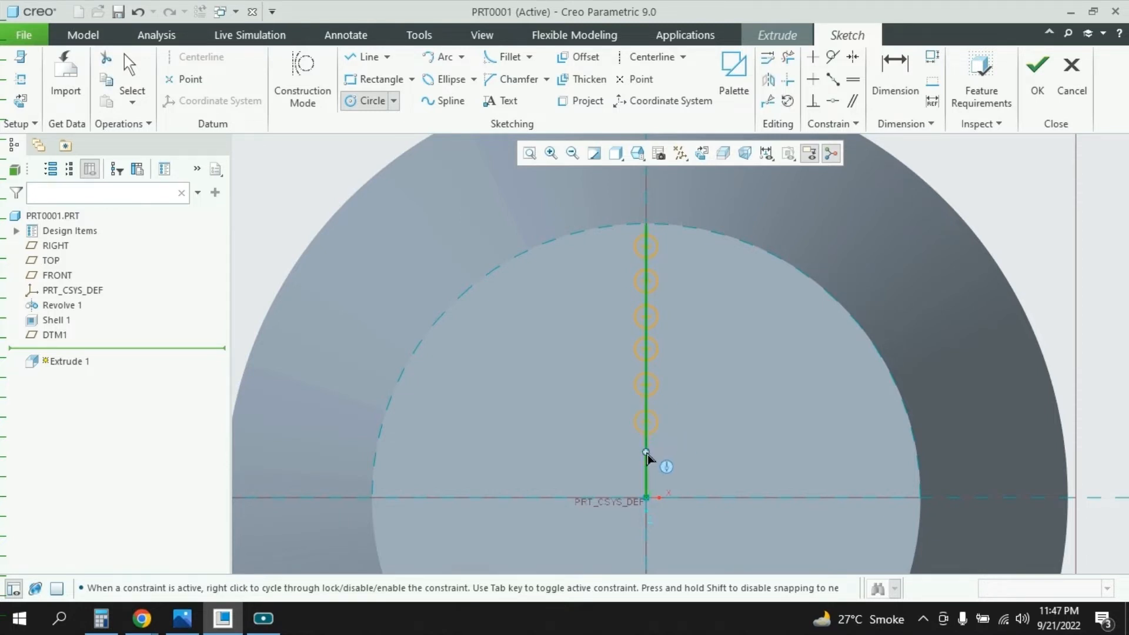
{"action": "left_click", "coordinate": [646, 454]}
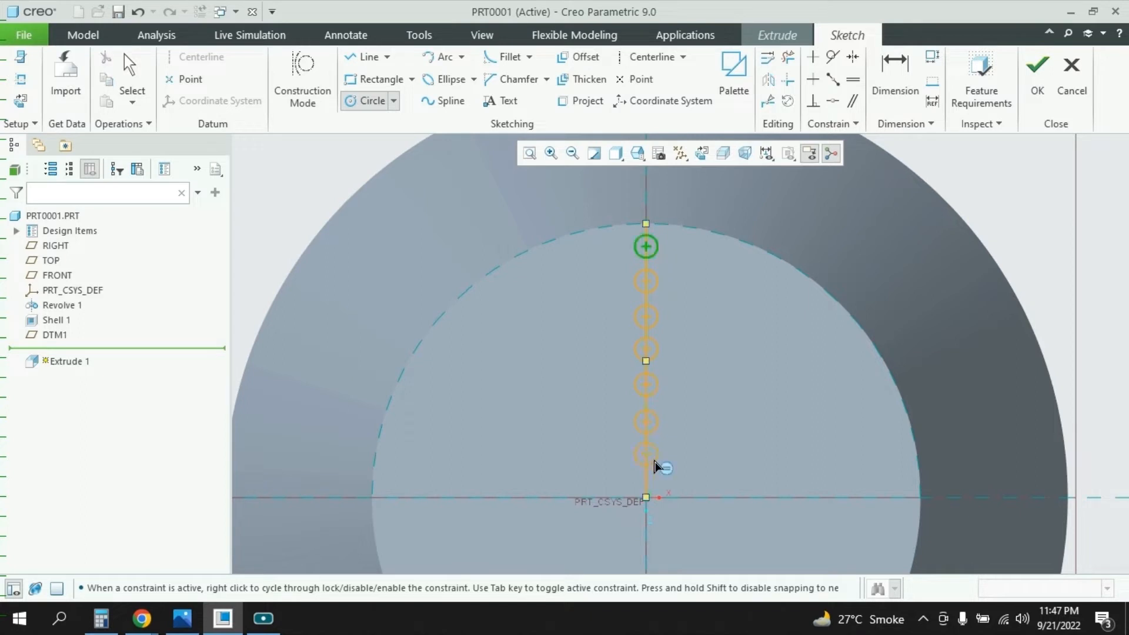
{"action": "left_click", "coordinate": [658, 466]}
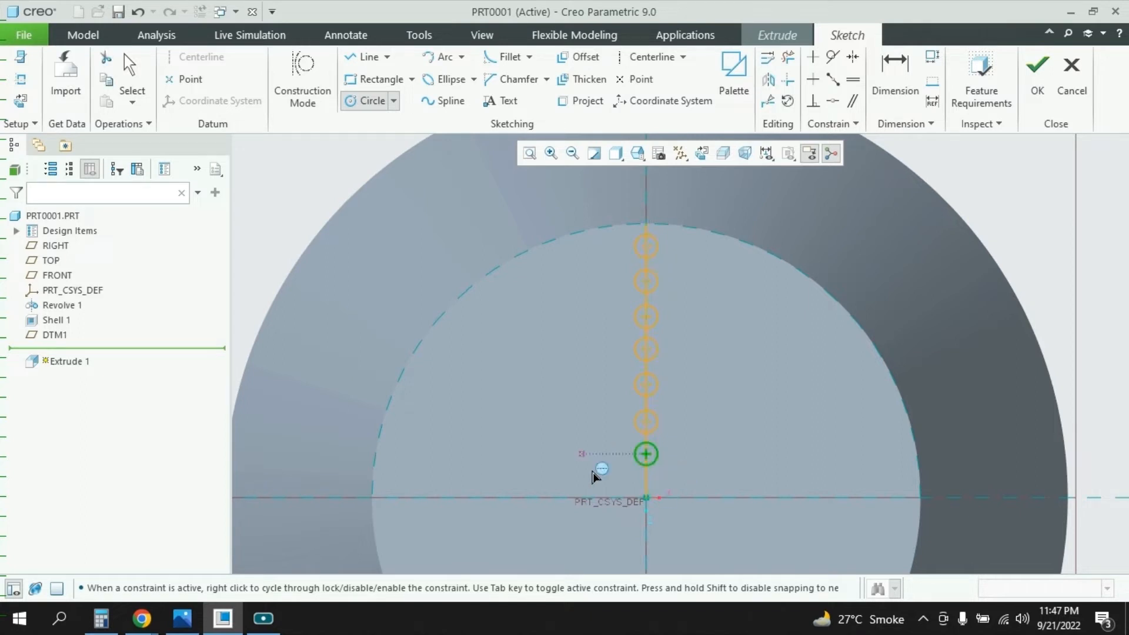
{"action": "middle_click", "coordinate": [718, 331]}
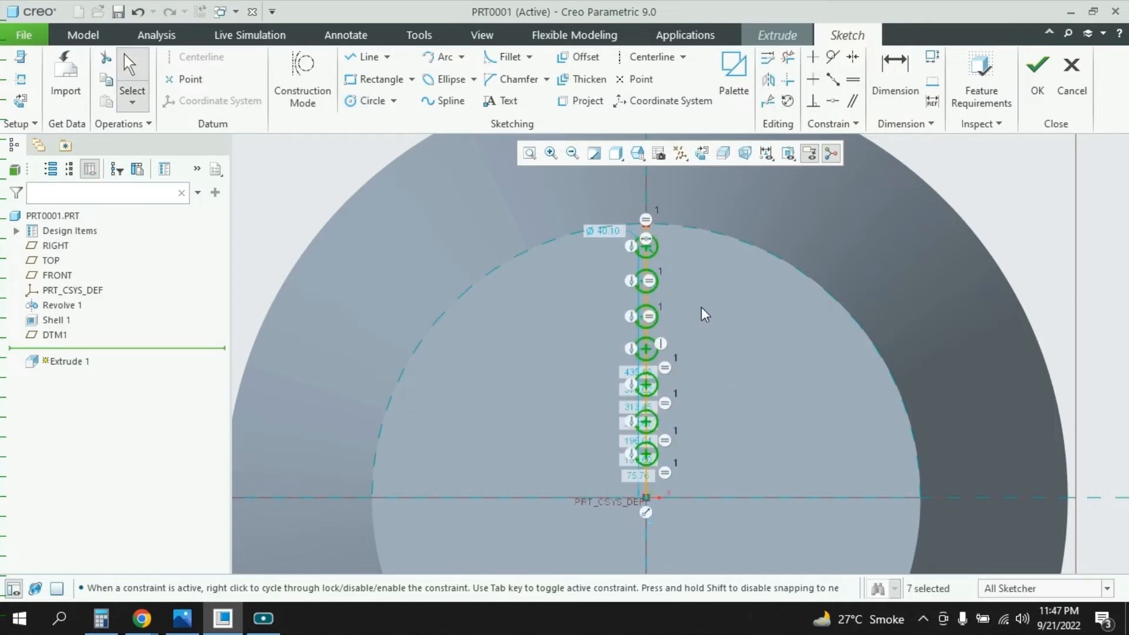
Step: Delete the vertical guide line running through the seven circles and finish the sketch
{"action": "left_click", "coordinate": [647, 264]}
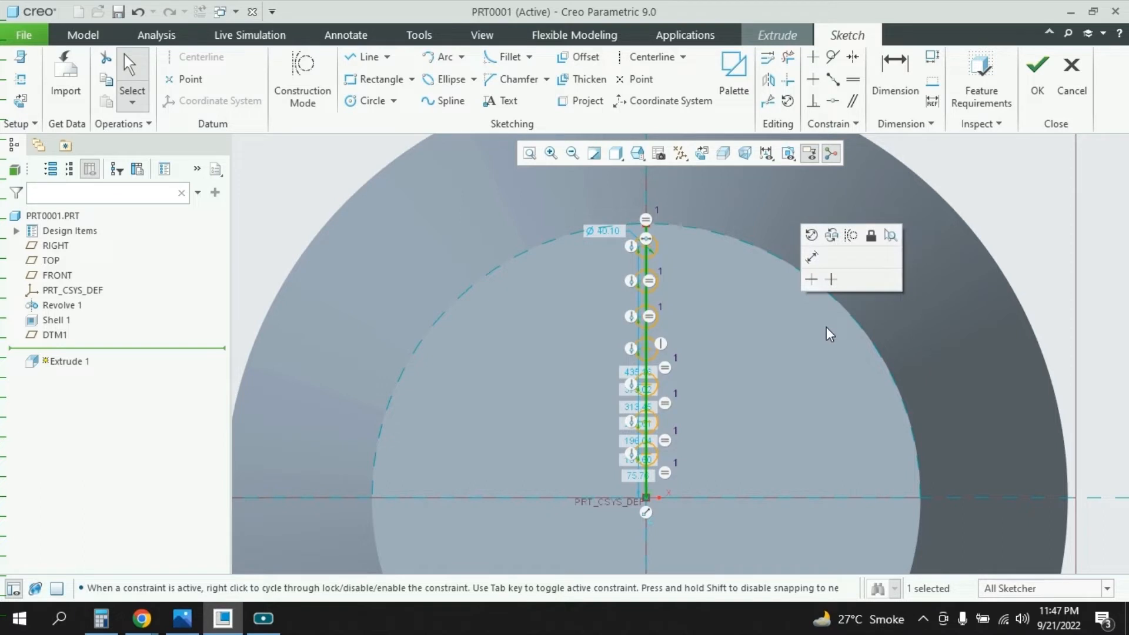
{"action": "left_click", "coordinate": [814, 266]}
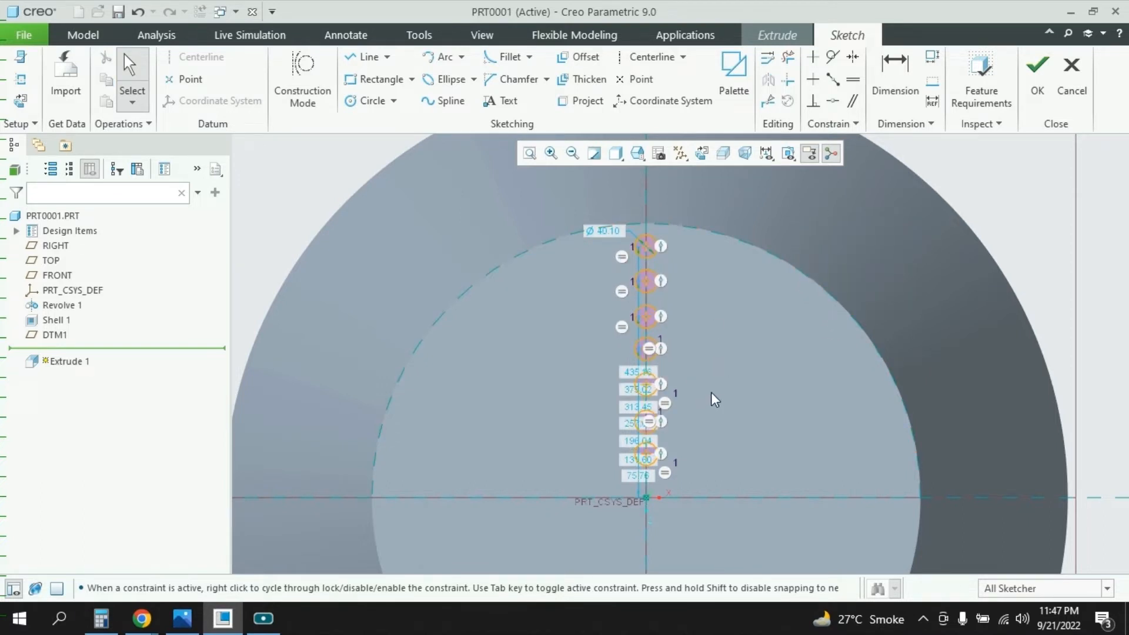
{"action": "left_click", "coordinate": [1037, 73]}
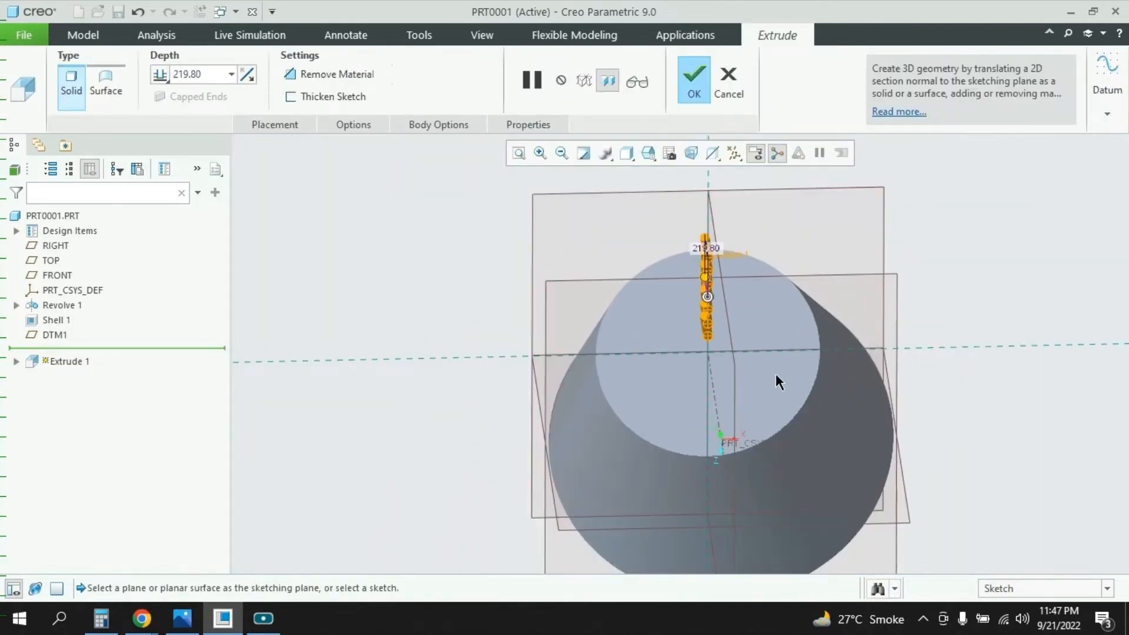
Step: Reverse the extrusion direction so the seven circles extend into the hood body
{"action": "mouse_move", "coordinate": [776, 378]}
{"action": "middle_mouse_down"}
{"action": "mouse_move", "coordinate": [786, 309]}
{"action": "mouse_move", "coordinate": [774, 355]}
{"action": "middle_mouse_up"}
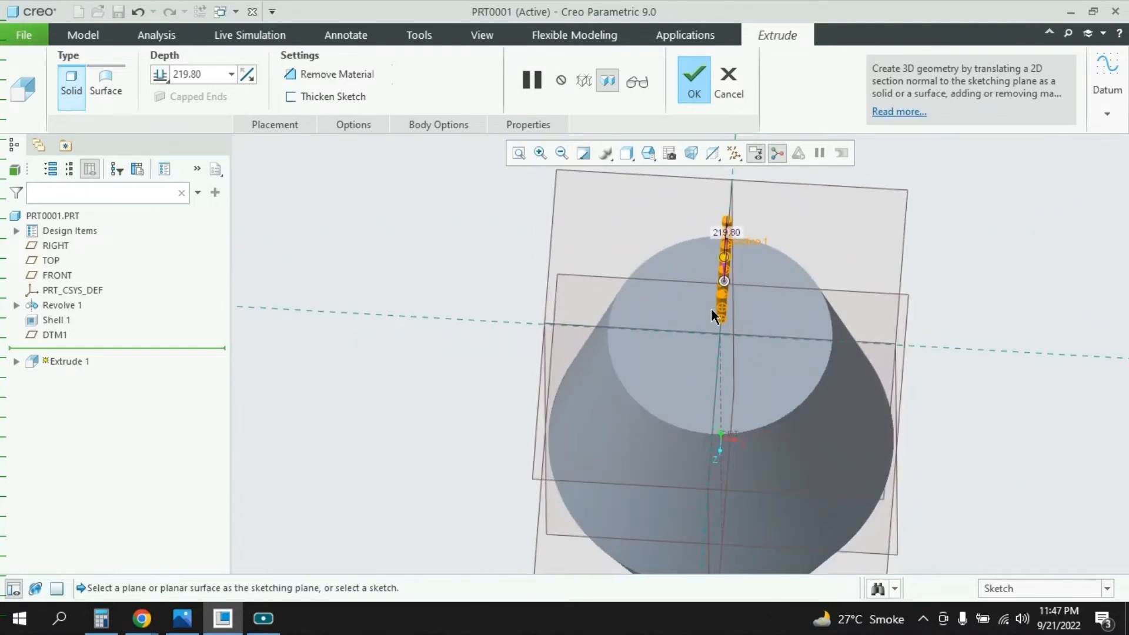
{"action": "middle_click_drag", "start_coordinate": [781, 323], "coordinate": [746, 318]}
{"action": "scroll", "coordinate": [644, 260], "scroll_direction": "down", "scroll_amount": 5}
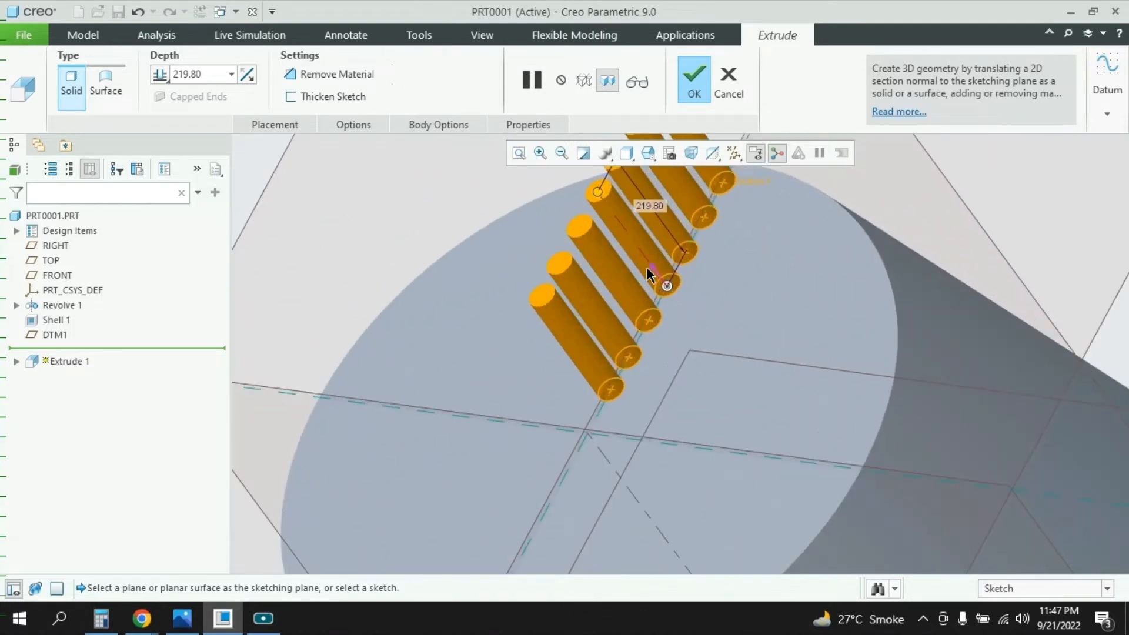
{"action": "left_click", "coordinate": [655, 273]}
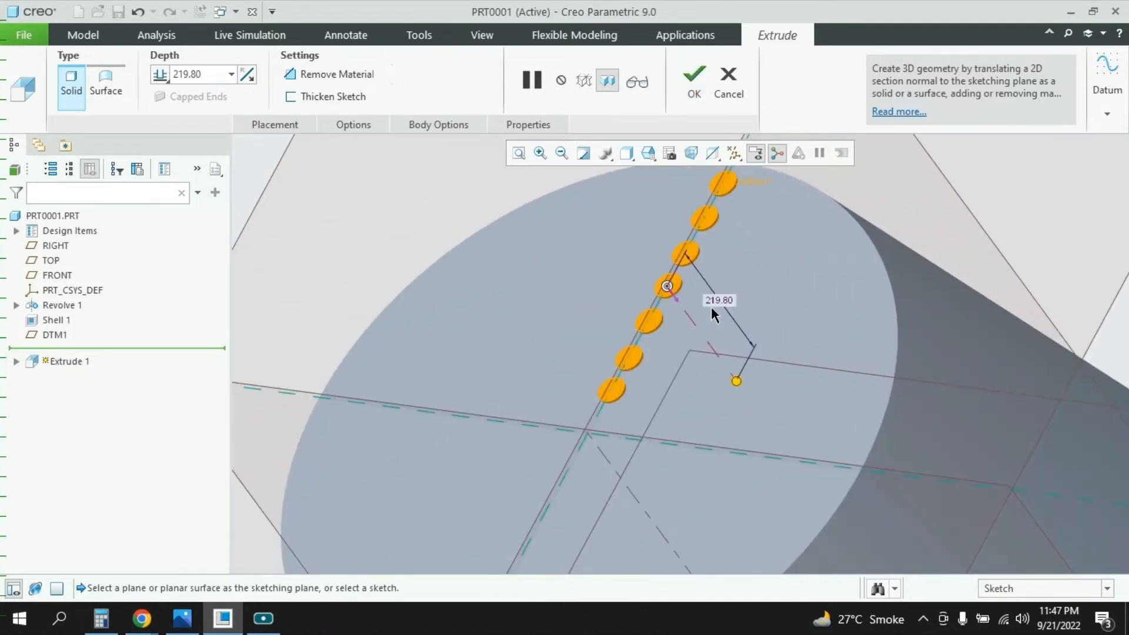
Step: Set the extrude to remove material and complete the seven holes in the upper end face at a depth of 219.80
{"action": "left_click", "coordinate": [332, 74]}
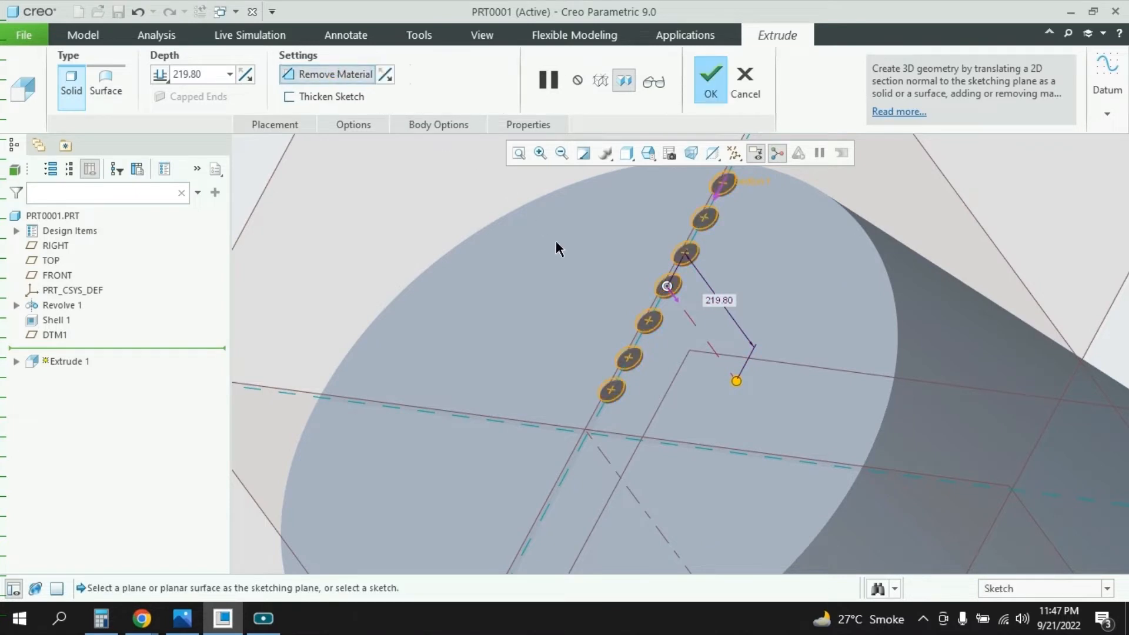
{"action": "middle_click_drag", "start_coordinate": [737, 245], "coordinate": [745, 243]}
{"action": "scroll", "coordinate": [658, 339], "scroll_direction": "down", "scroll_amount": 5}
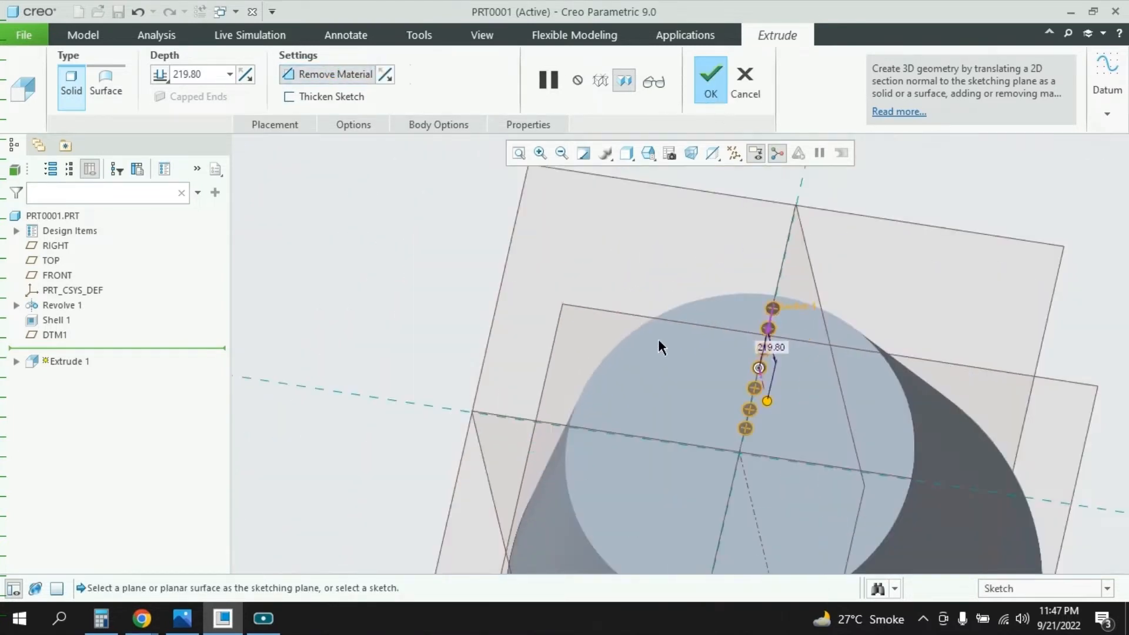
{"action": "left_click", "coordinate": [710, 83]}
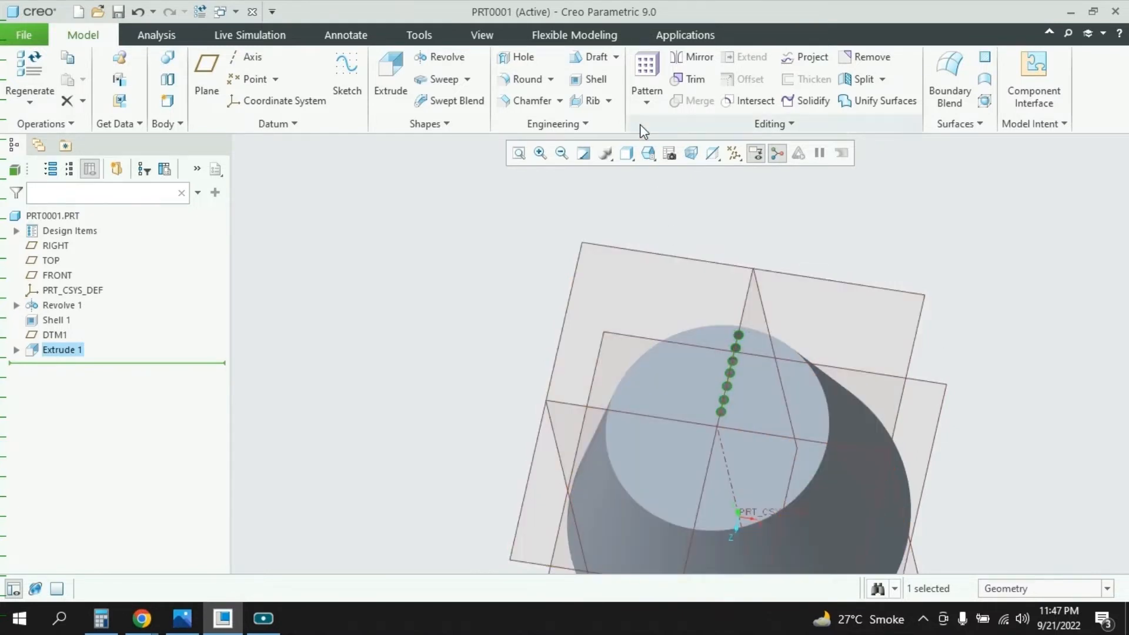
Step: Set up an axis pattern of the seven-hole cut around the hood's central axis
{"action": "left_click", "coordinate": [647, 103]}
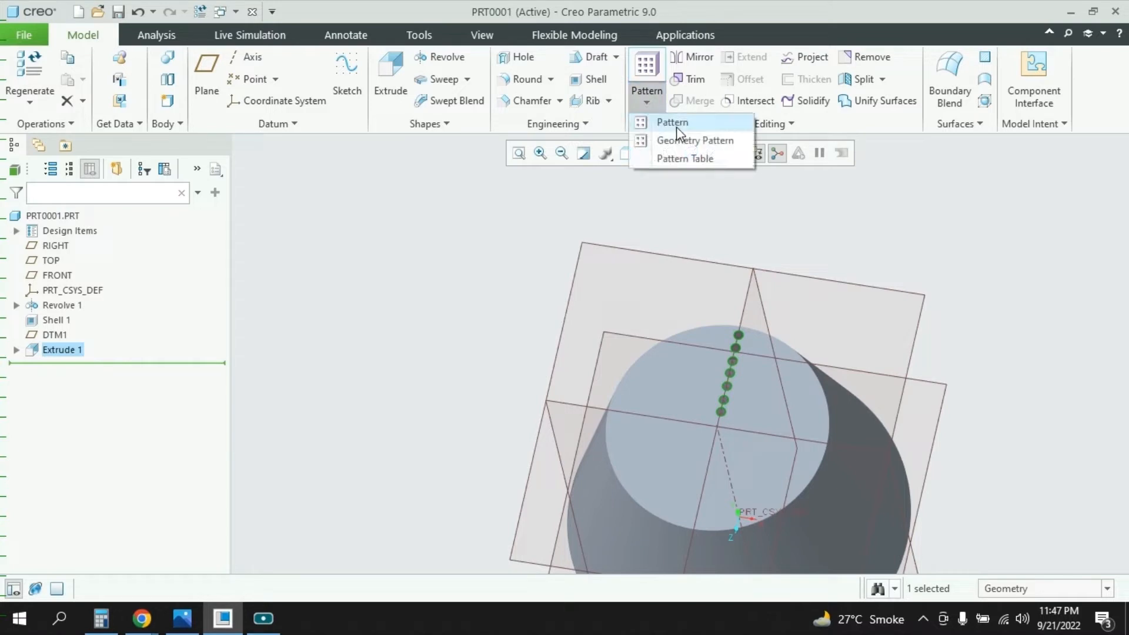
{"action": "left_click", "coordinate": [676, 123]}
{"action": "left_click", "coordinate": [88, 79]}
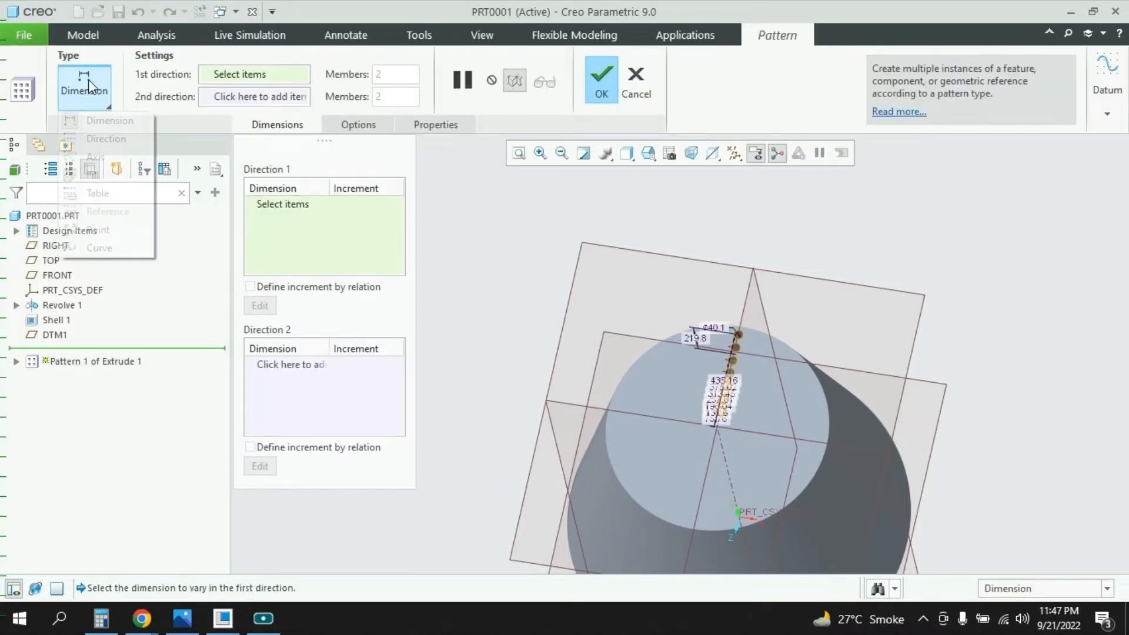
{"action": "left_click", "coordinate": [104, 157]}
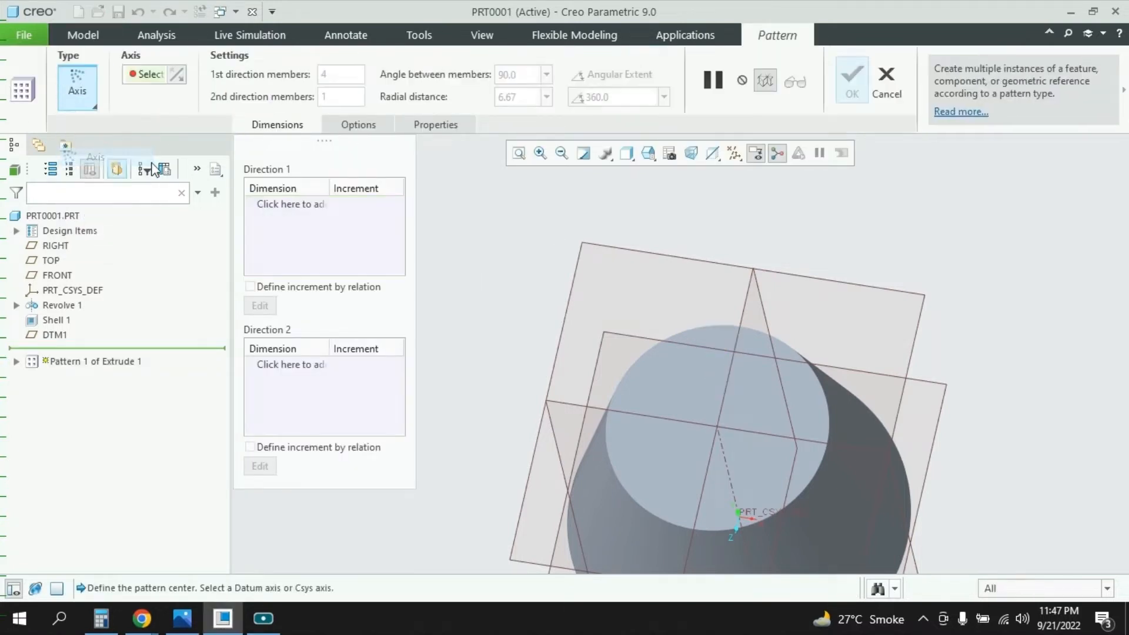
{"action": "left_click", "coordinate": [723, 456]}
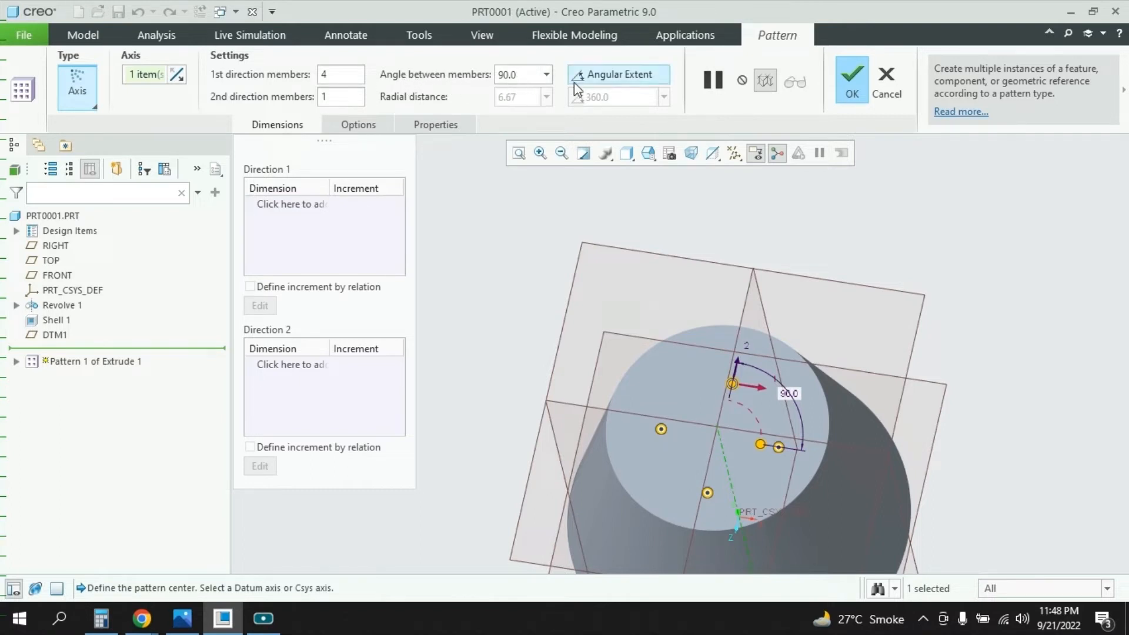
Step: Distribute 30 pattern members evenly over an angular extent of 360 degrees and complete the hole pattern
{"action": "left_click", "coordinate": [623, 79]}
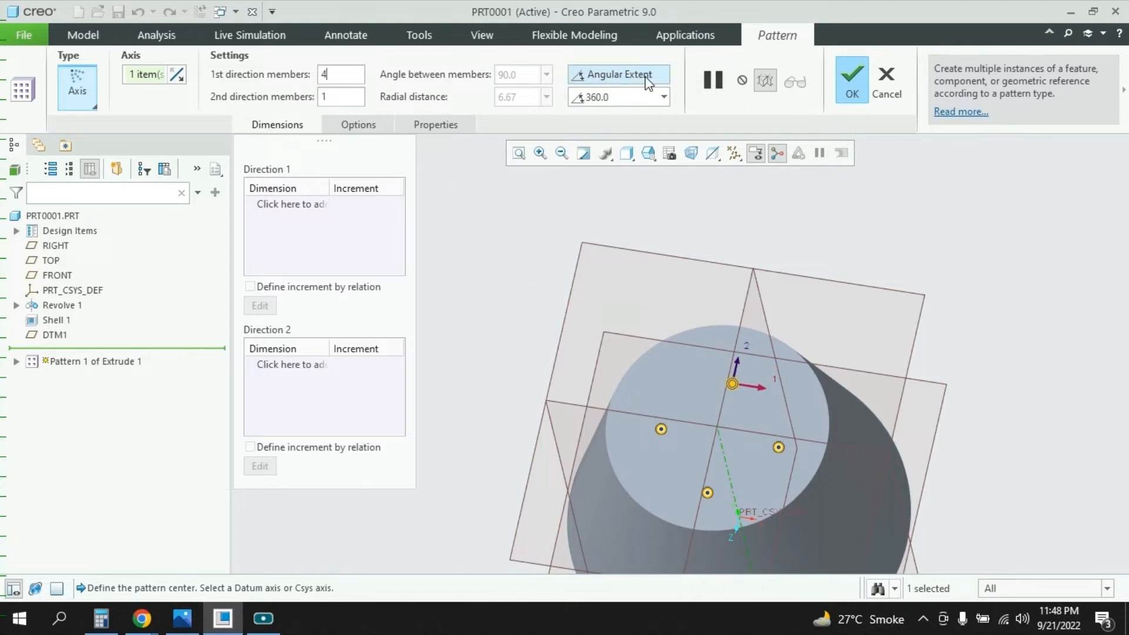
{"action": "key", "text": "BackSpace"}
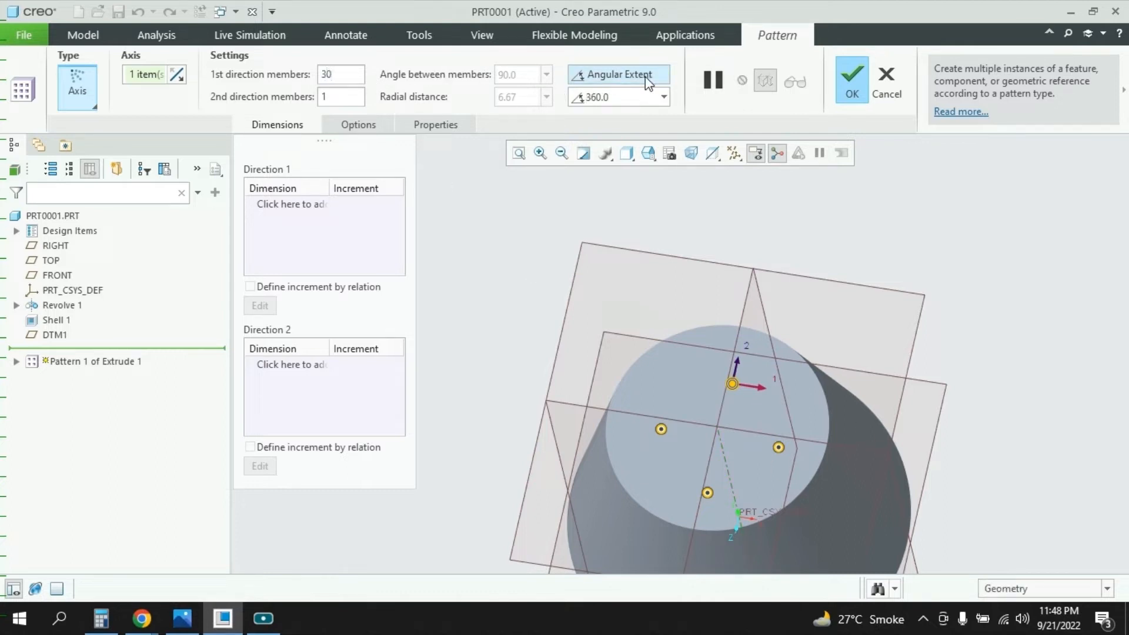
{"action": "key", "text": "Return"}
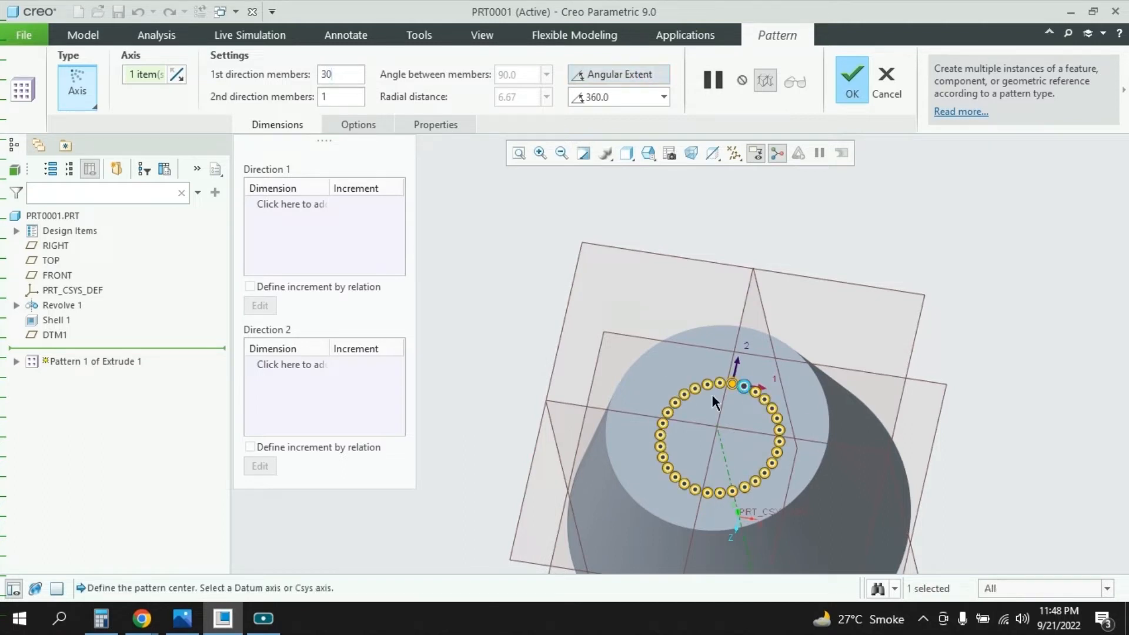
{"action": "left_click", "coordinate": [856, 78]}
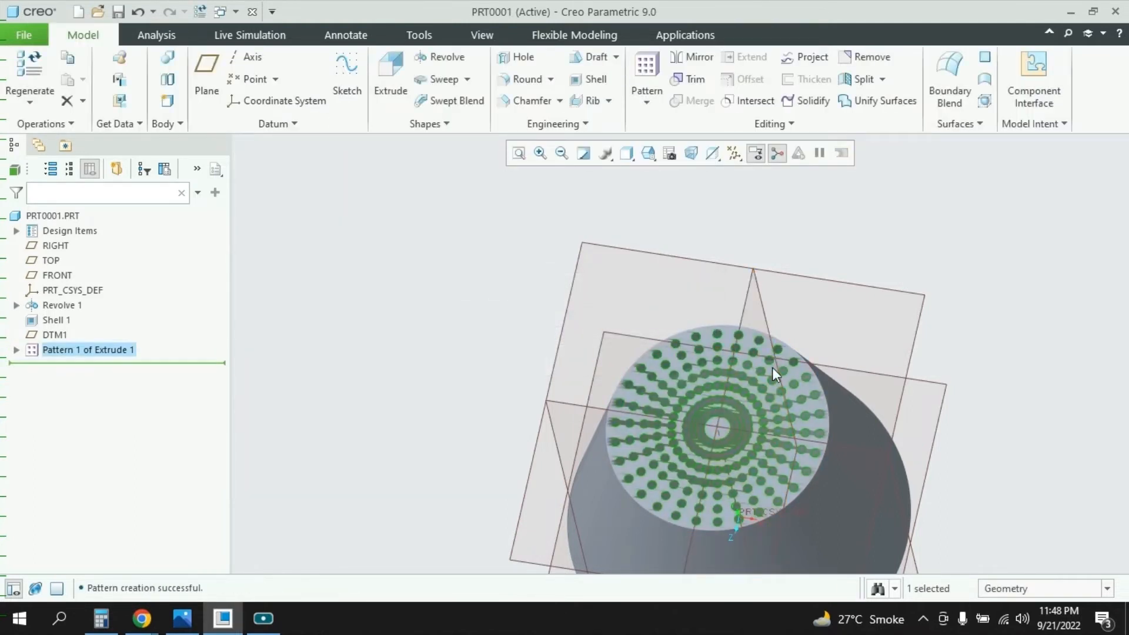
Step: Examine the perforated safety guard from above, through the hood's open lower end and from the side
{"action": "scroll", "coordinate": [736, 442], "scroll_direction": "down", "scroll_amount": 3}
{"action": "middle_click_drag", "start_coordinate": [788, 446], "coordinate": [781, 325]}
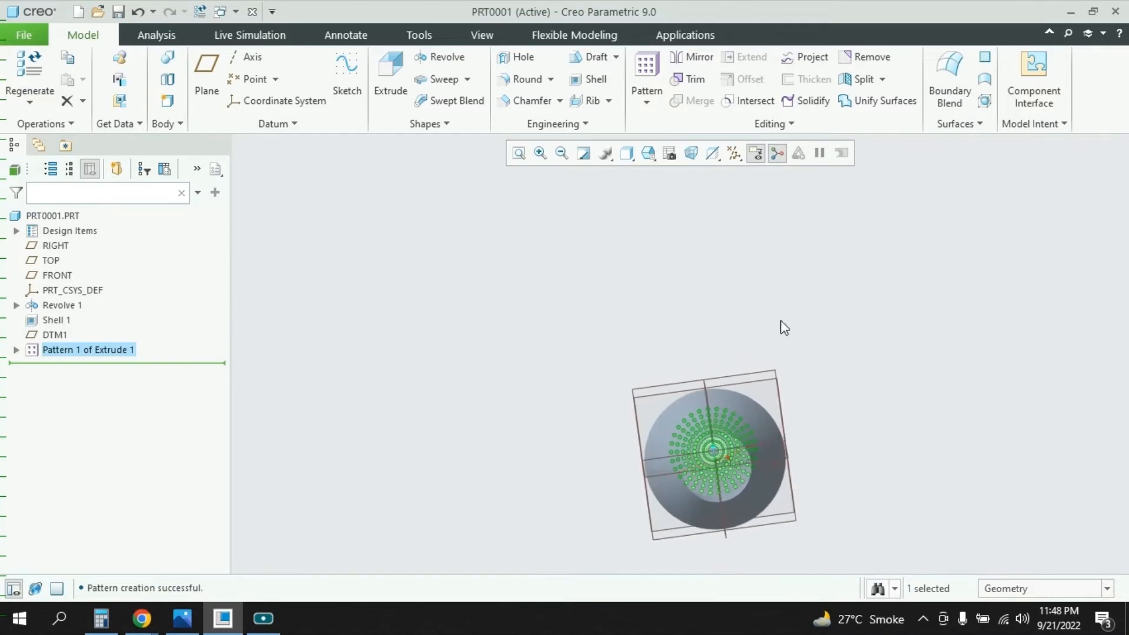
{"action": "left_click", "coordinate": [869, 440]}
{"action": "scroll", "coordinate": [725, 477], "scroll_direction": "up", "scroll_amount": 3}
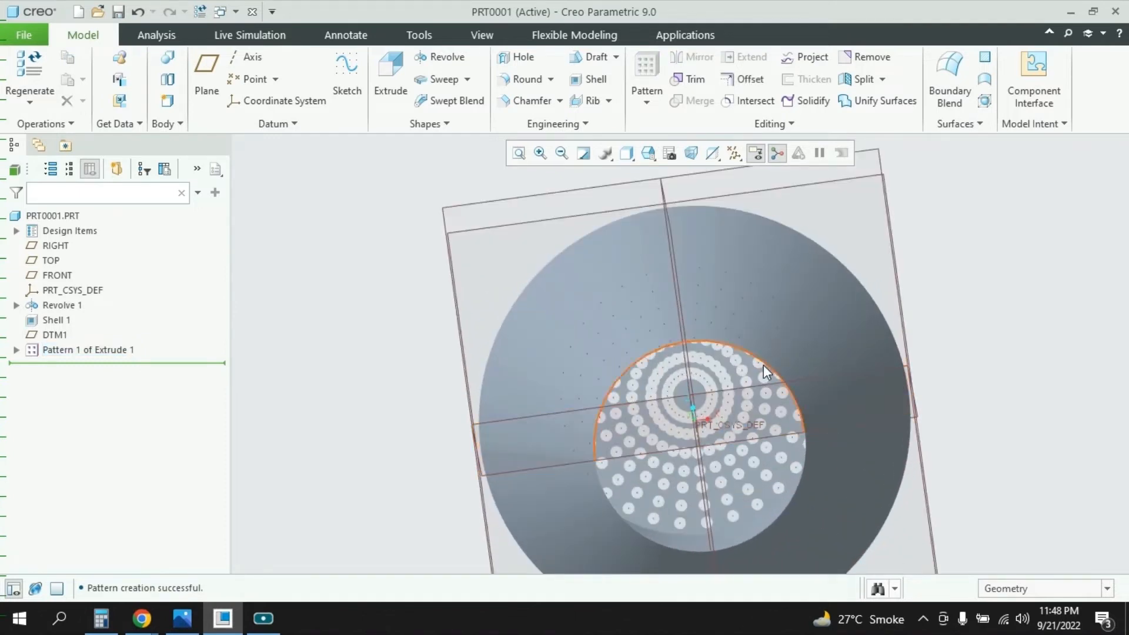
{"action": "middle_click_drag", "start_coordinate": [788, 320], "coordinate": [789, 459]}
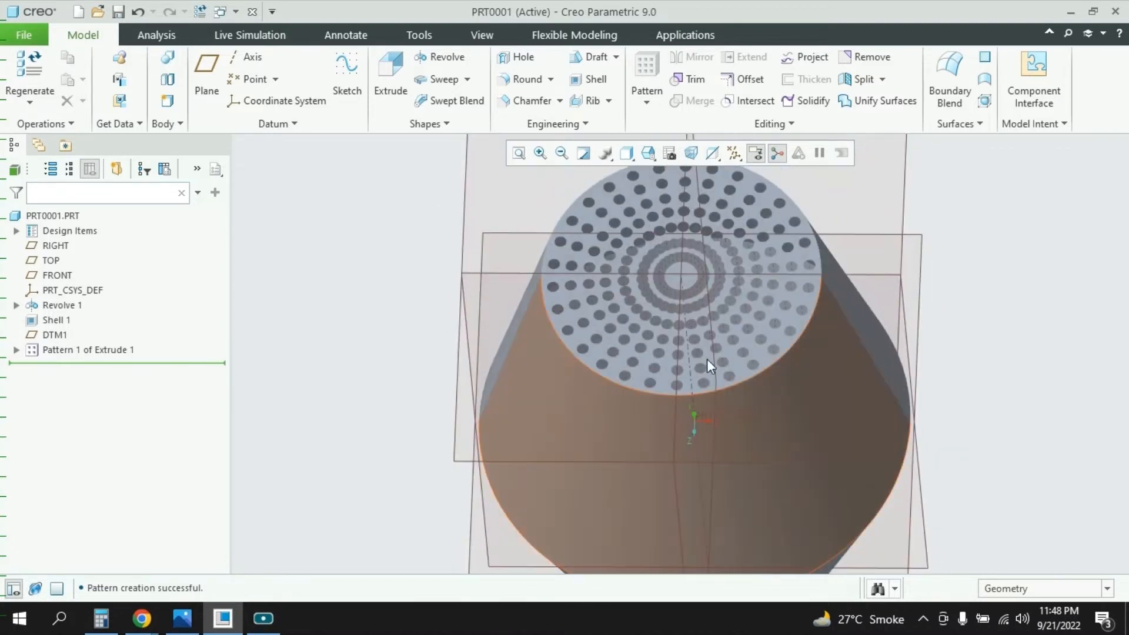
{"action": "middle_click_drag", "start_coordinate": [750, 386], "coordinate": [753, 244]}
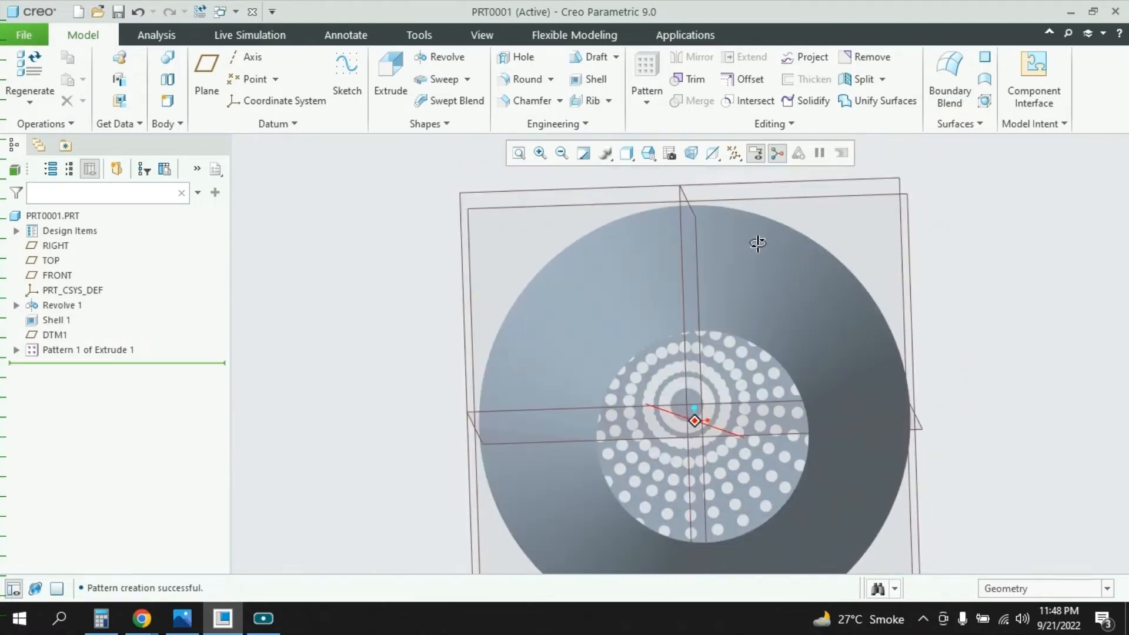
{"action": "scroll", "coordinate": [673, 394], "scroll_direction": "down", "scroll_amount": 3}
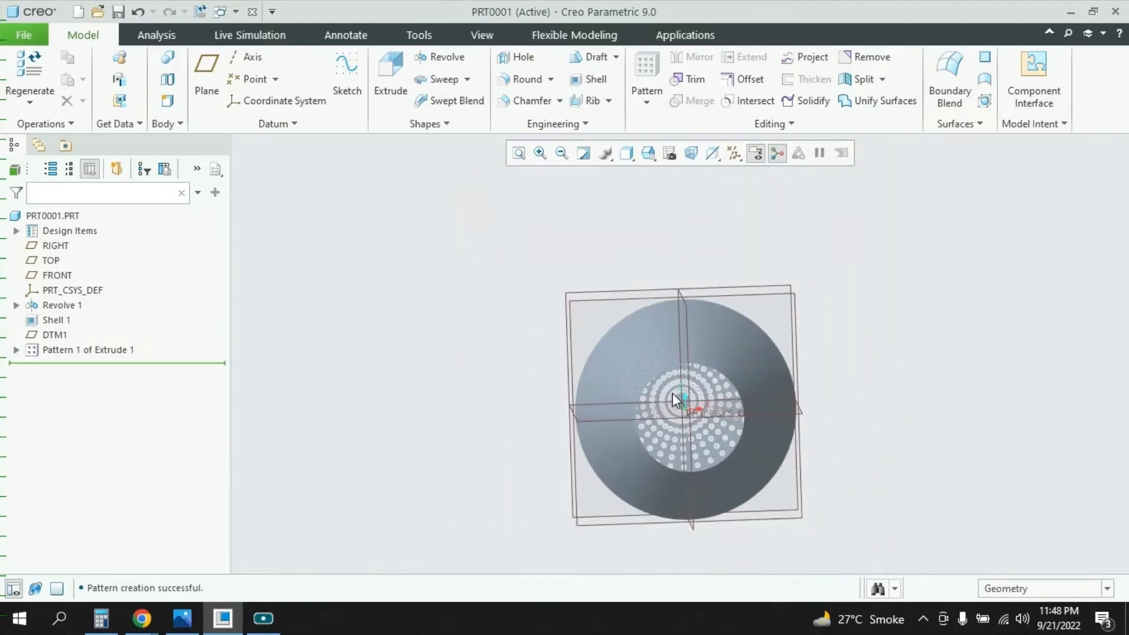
{"action": "middle_click_drag", "start_coordinate": [834, 320], "coordinate": [846, 385]}
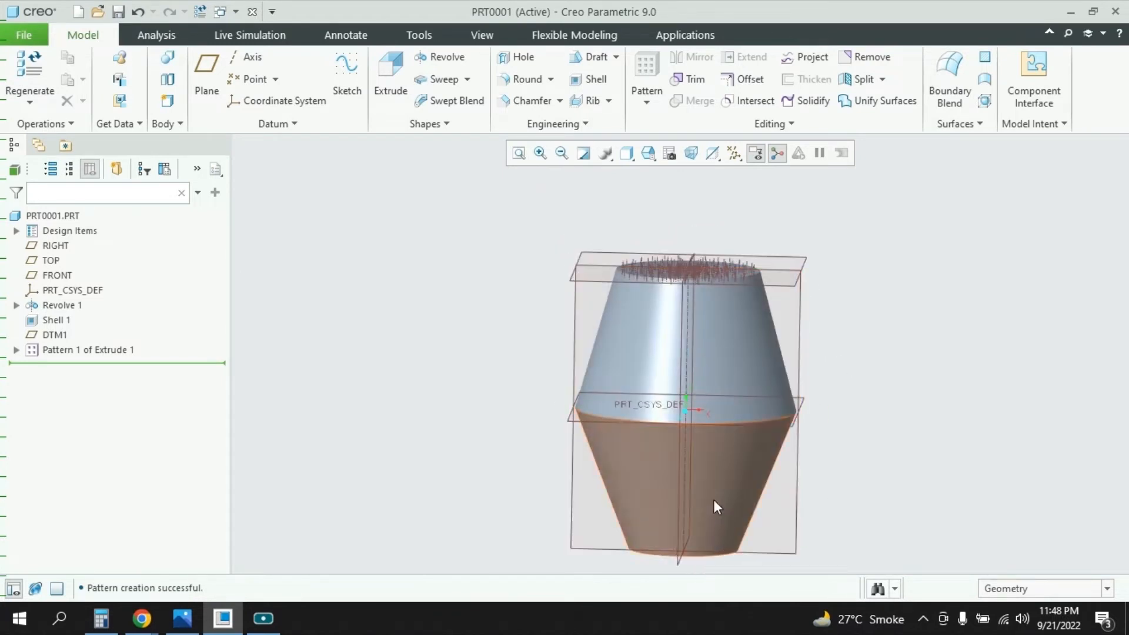
Step: Create a datum plane at the hood's lower end, offset 935.00 from the TOP plane
{"action": "middle_click_drag", "start_coordinate": [804, 428], "coordinate": [706, 405], "text": "shift"}
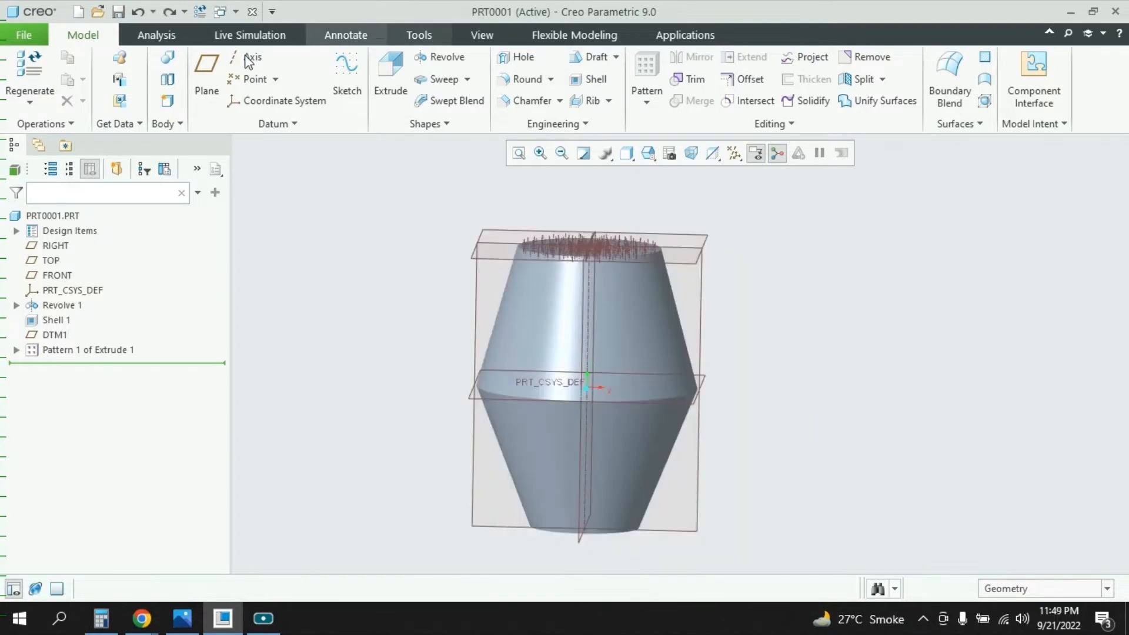
{"action": "left_click", "coordinate": [204, 69]}
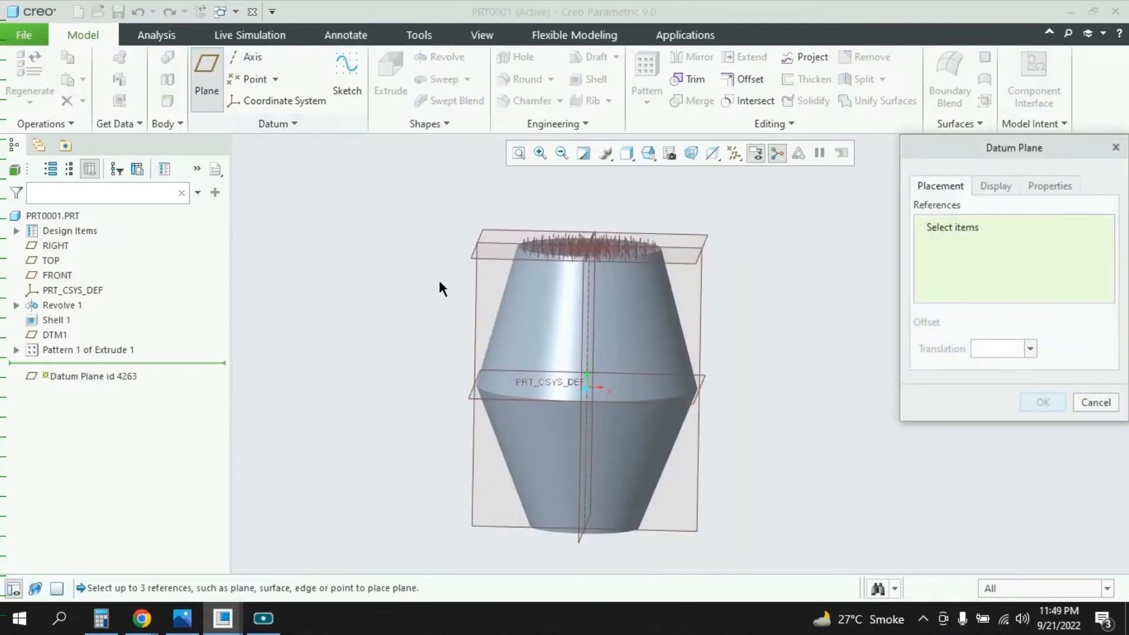
{"action": "left_click", "coordinate": [704, 379]}
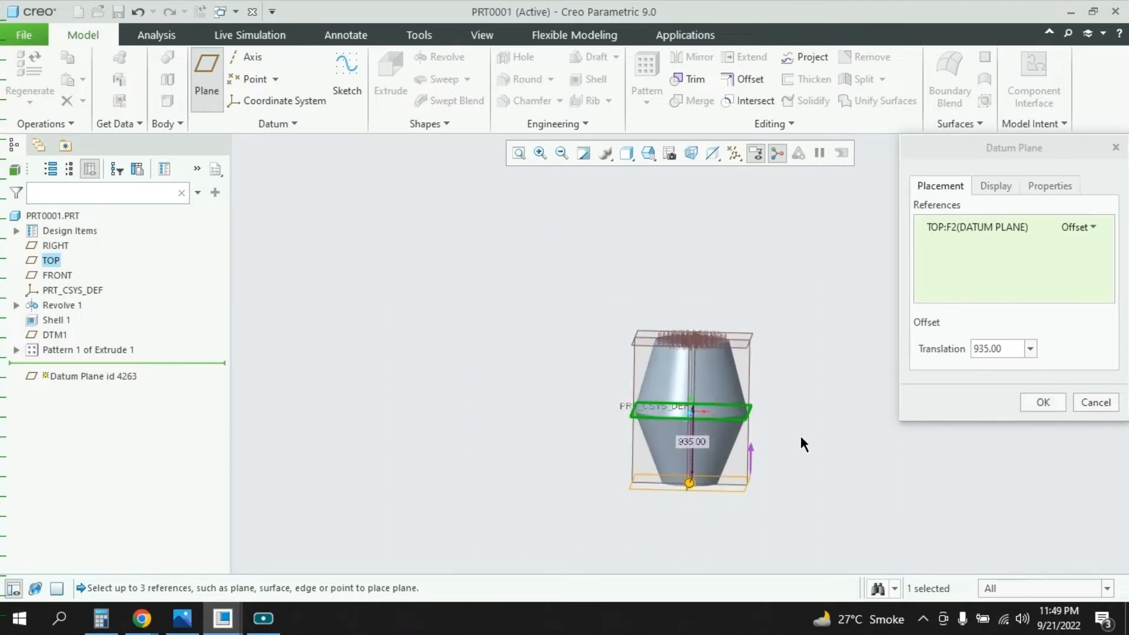
{"action": "scroll", "coordinate": [801, 438], "scroll_direction": "down", "scroll_amount": 2}
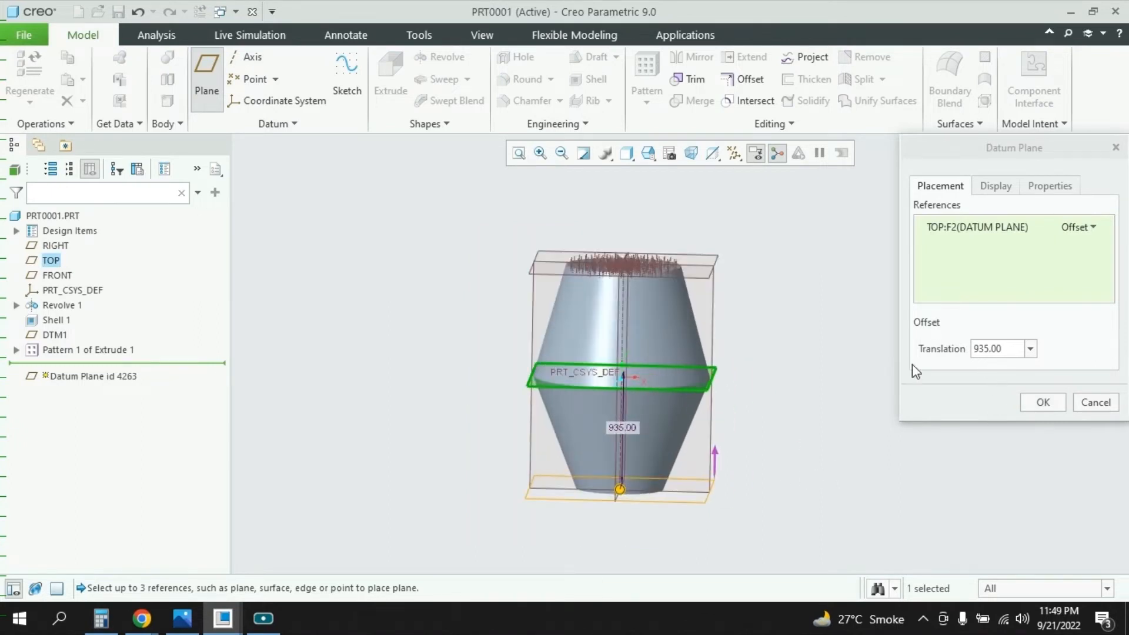
{"action": "mouse_move", "coordinate": [734, 463]}
{"action": "middle_mouse_down"}
{"action": "mouse_move", "coordinate": [731, 444]}
{"action": "mouse_move", "coordinate": [738, 455]}
{"action": "middle_mouse_up"}
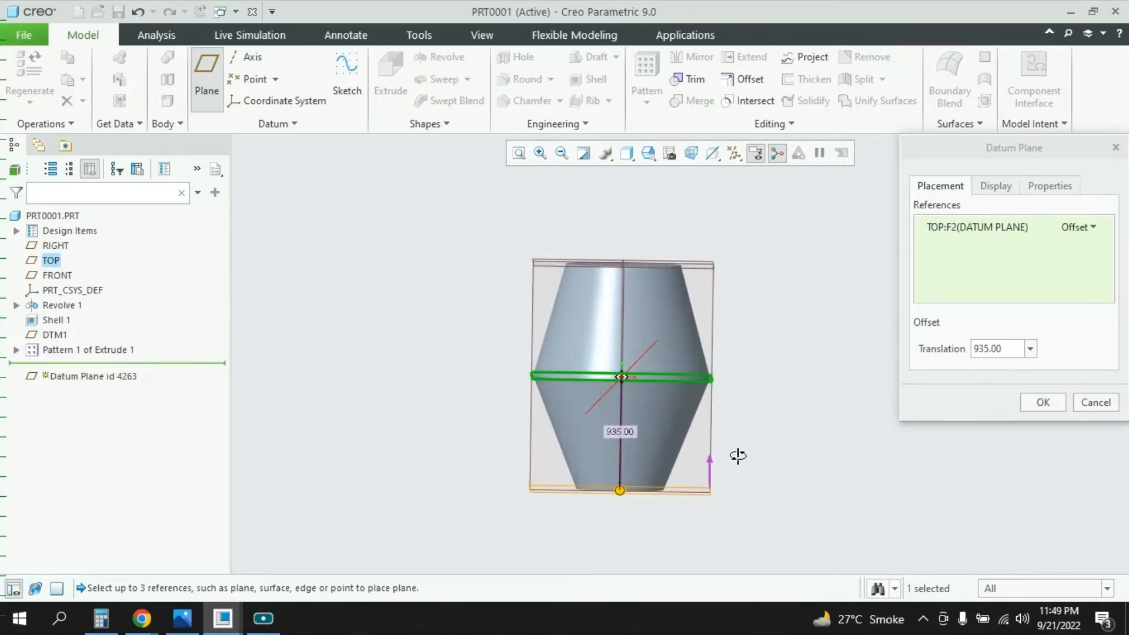
{"action": "left_click", "coordinate": [1051, 403]}
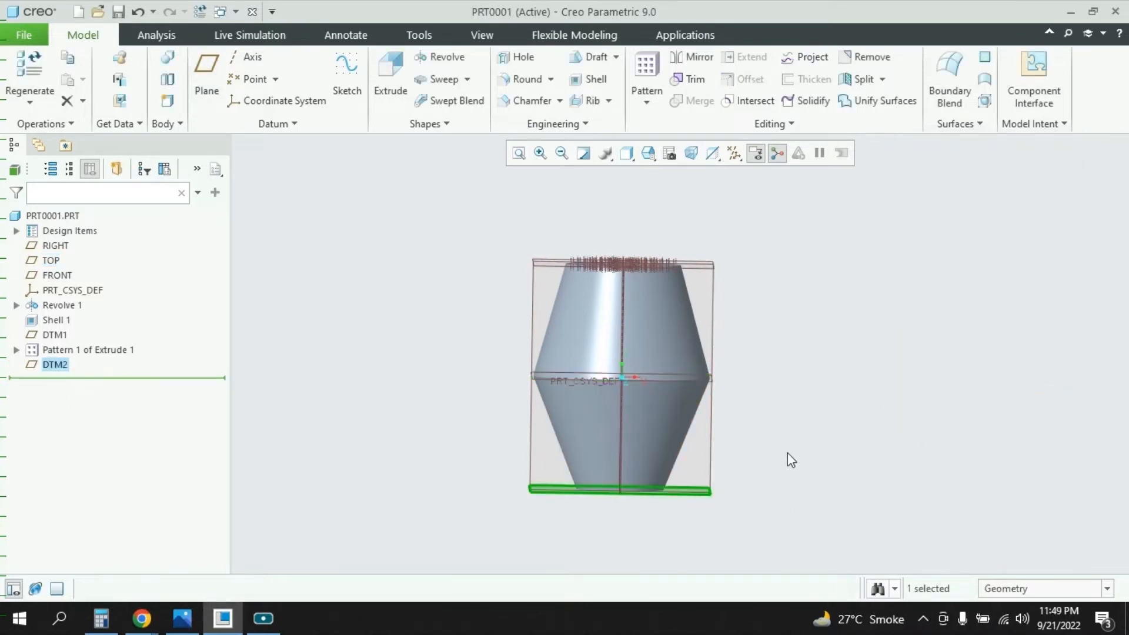
Step: Check the open lower end of the hood and consult the Rainhood.PNG drawing for the lower connection's dimensions
{"action": "middle_click_drag", "start_coordinate": [788, 453], "coordinate": [789, 368]}
{"action": "left_click", "coordinate": [810, 313]}
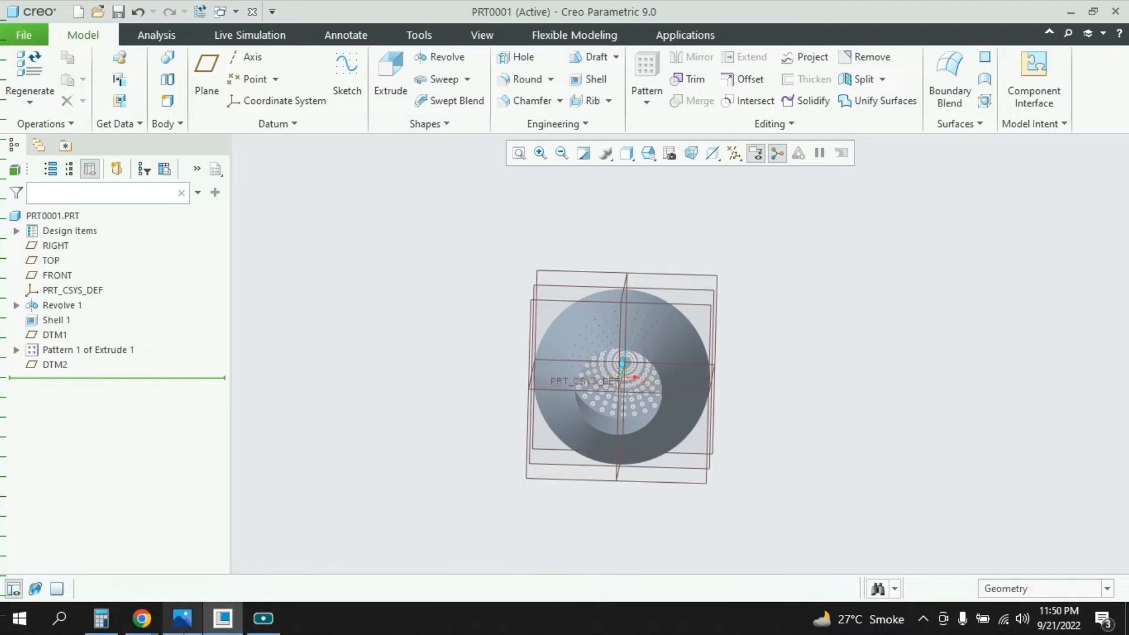
{"action": "left_click", "coordinate": [182, 624]}
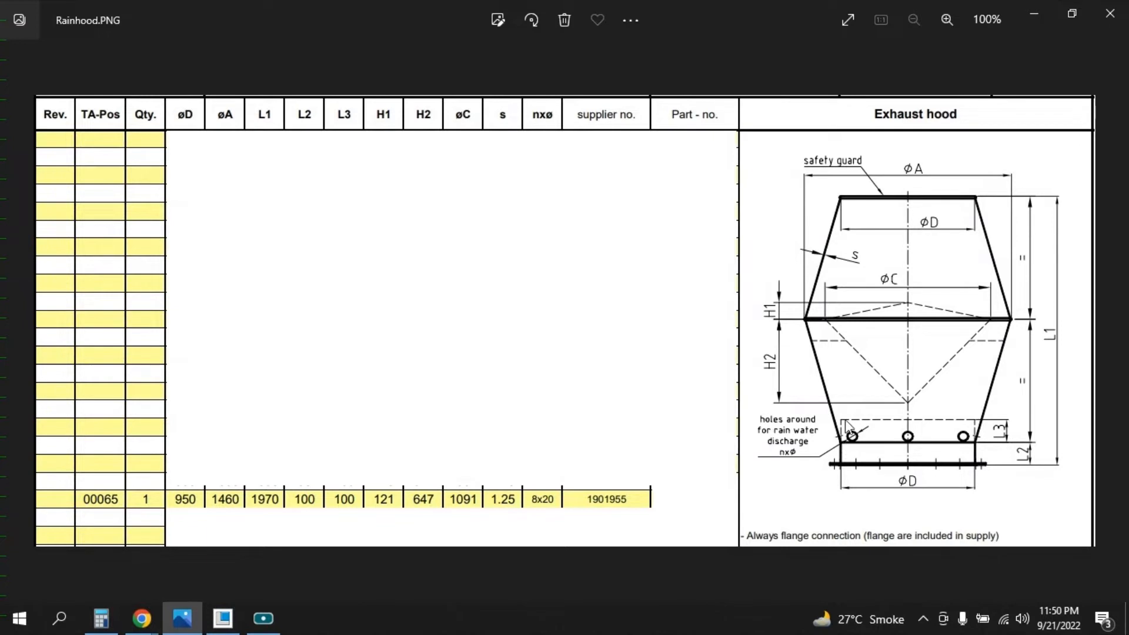
{"action": "left_click", "coordinate": [179, 622]}
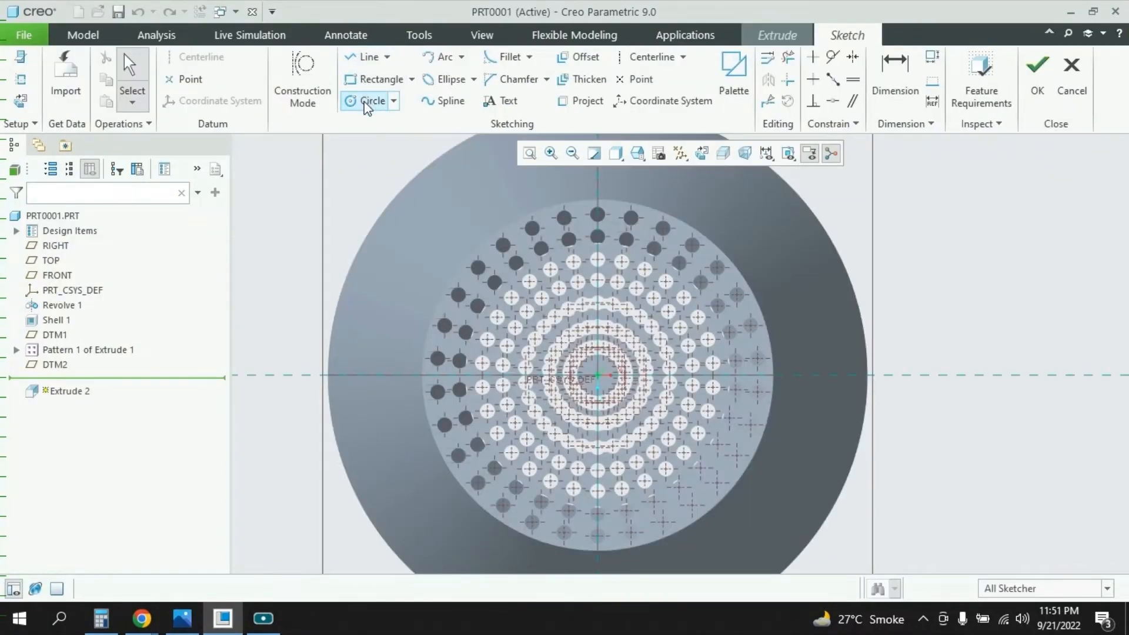
Step: Sketch a circle with a radius of about 358 mm centred on the origin at the hood's lower end
{"action": "left_click", "coordinate": [365, 102]}
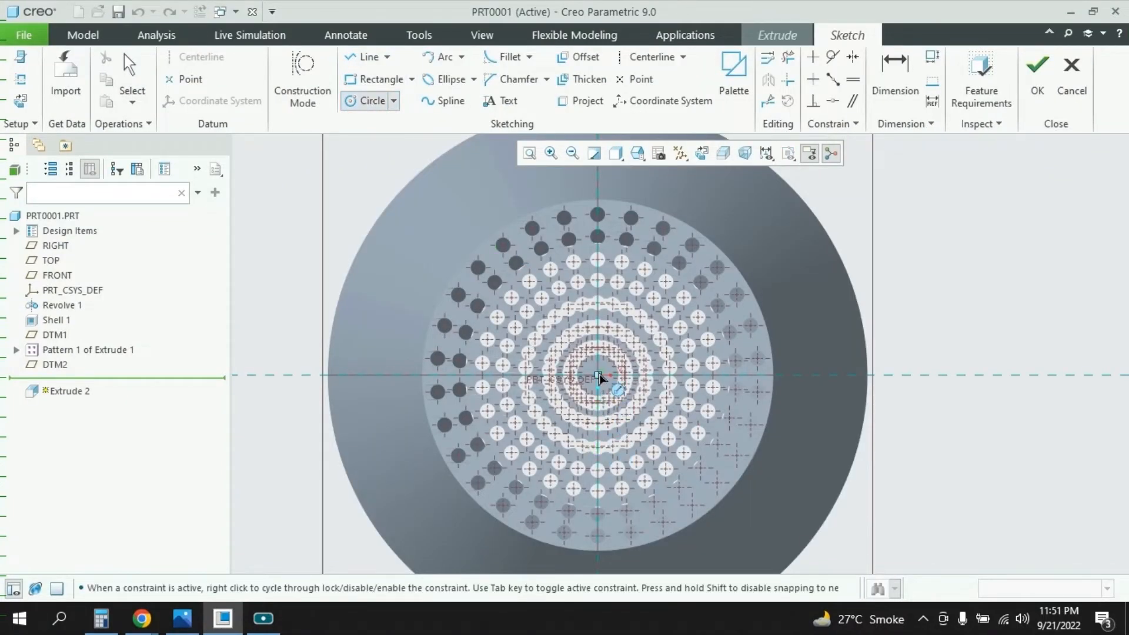
{"action": "left_click", "coordinate": [599, 374]}
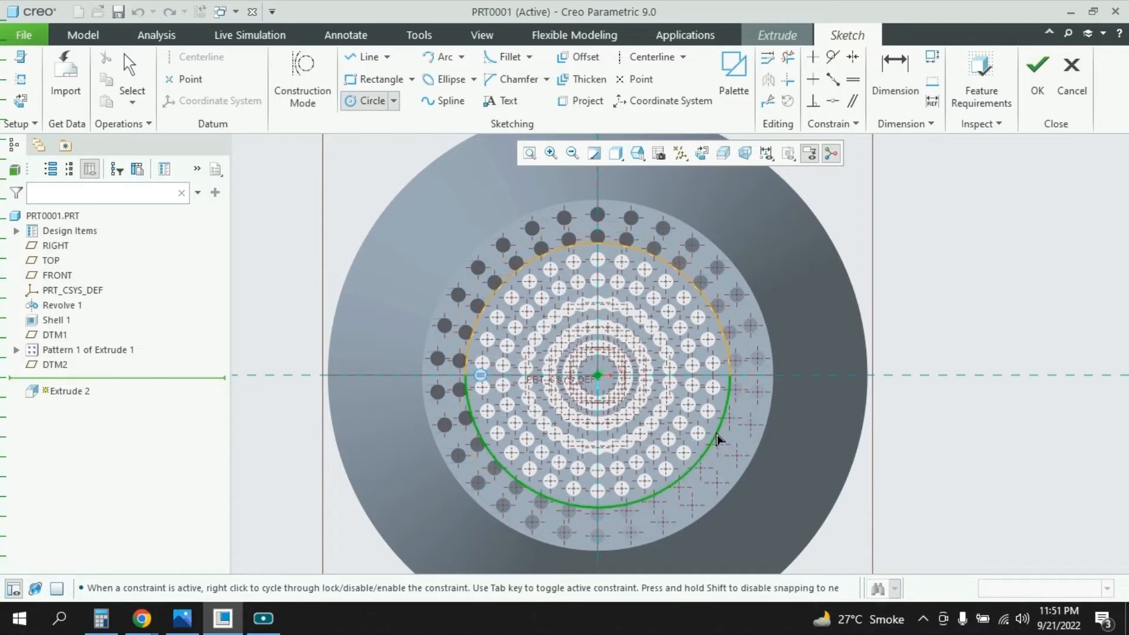
{"action": "left_click", "coordinate": [716, 438]}
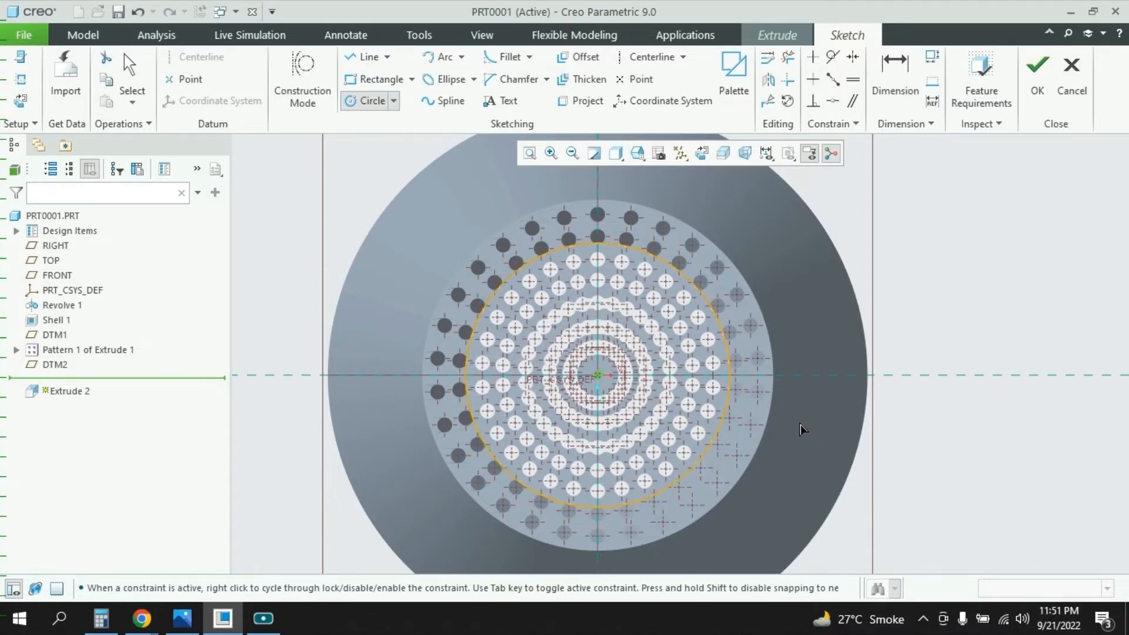
{"action": "middle_click", "coordinate": [786, 374]}
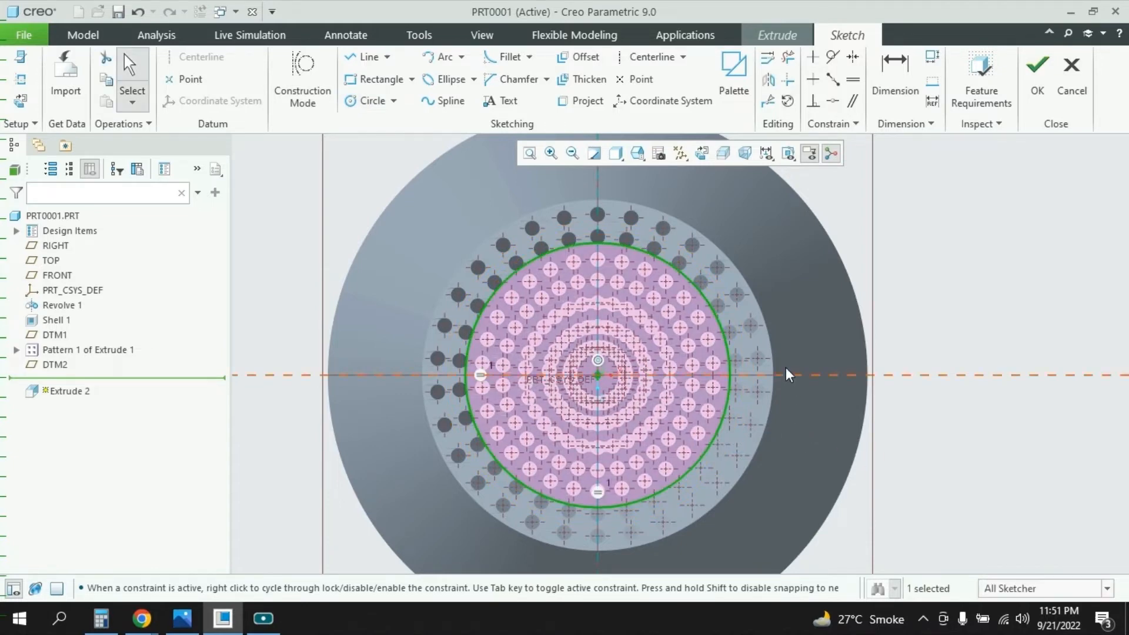
{"action": "left_click", "coordinate": [722, 308]}
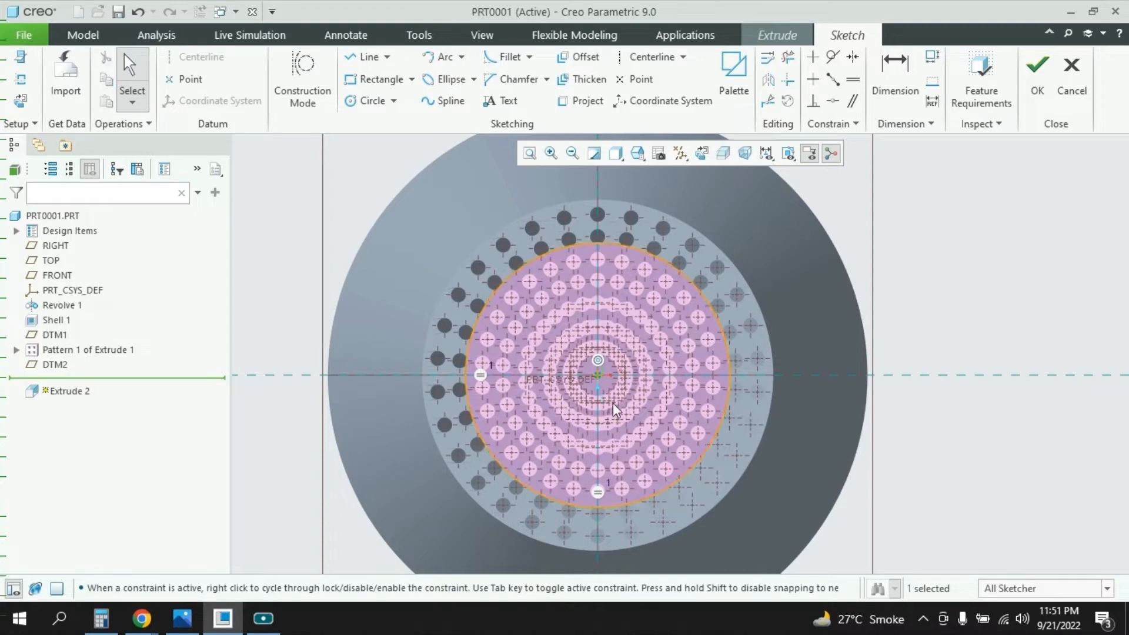
Step: Dimension the circle's radius, deleting the conflicting Equal radii constraint, and consult the Rainhood.PNG drawing for its size
{"action": "left_click", "coordinate": [895, 77]}
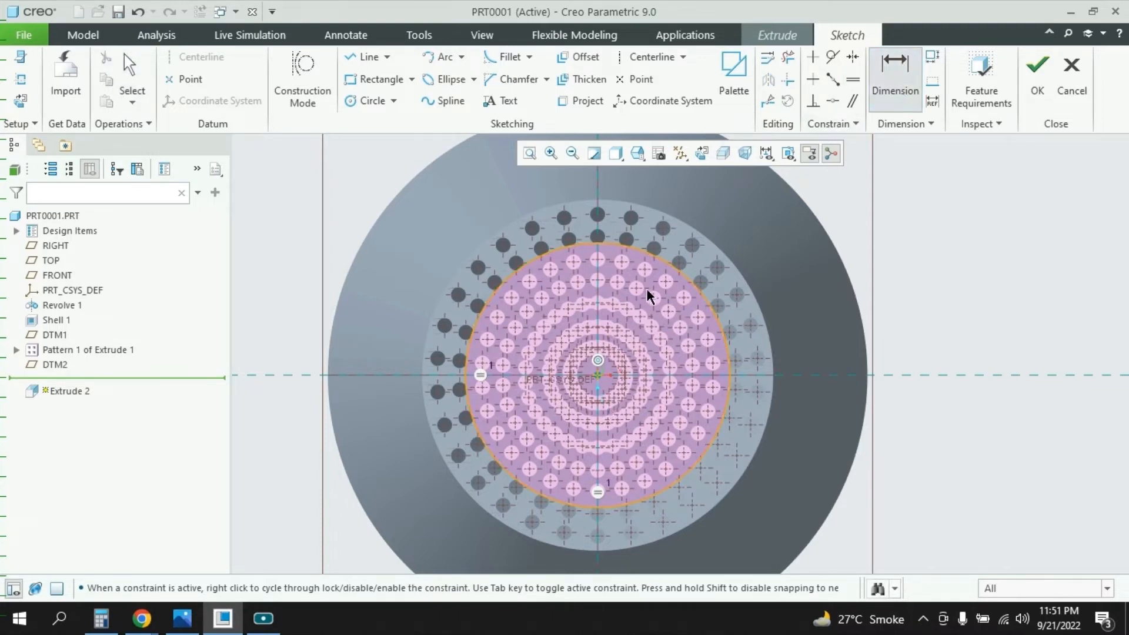
{"action": "left_click", "coordinate": [663, 264]}
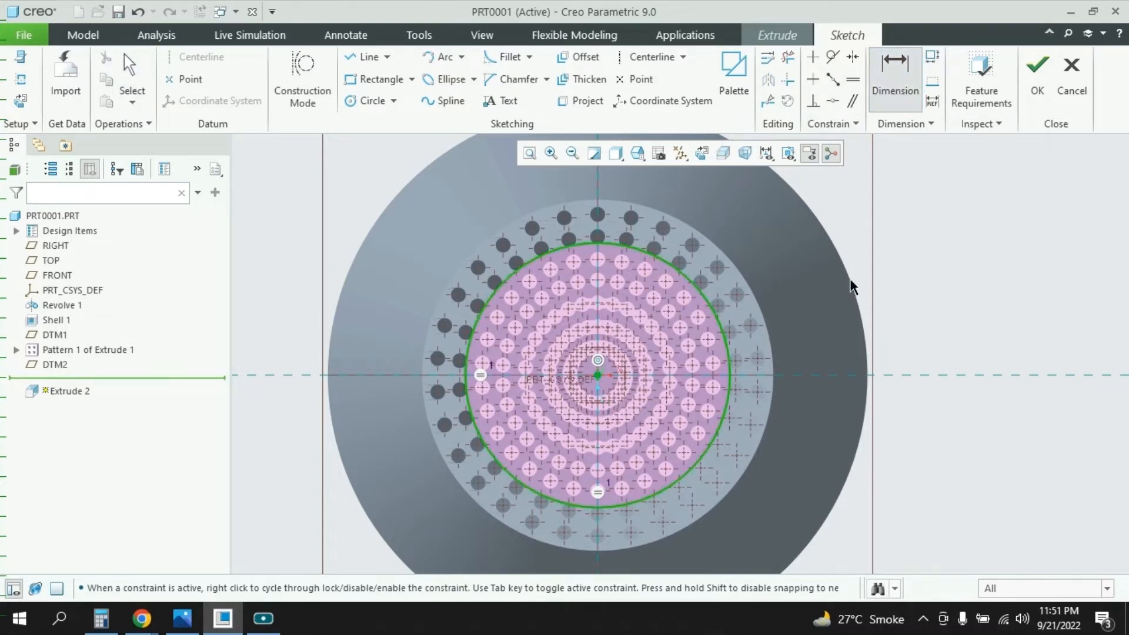
{"action": "middle_click", "coordinate": [865, 284]}
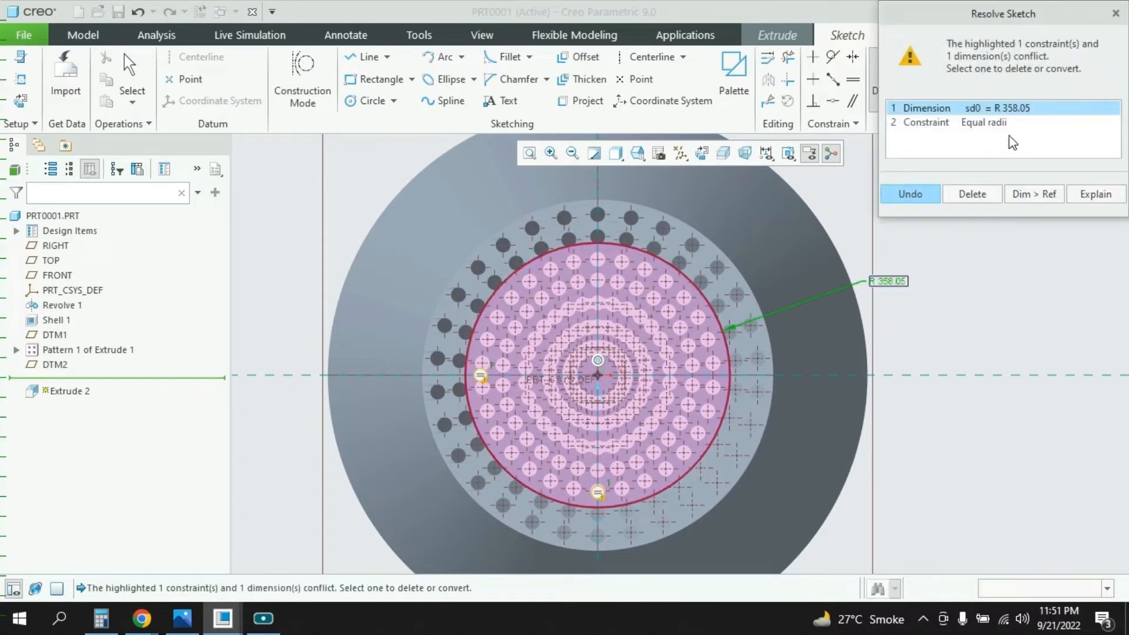
{"action": "left_click", "coordinate": [984, 123]}
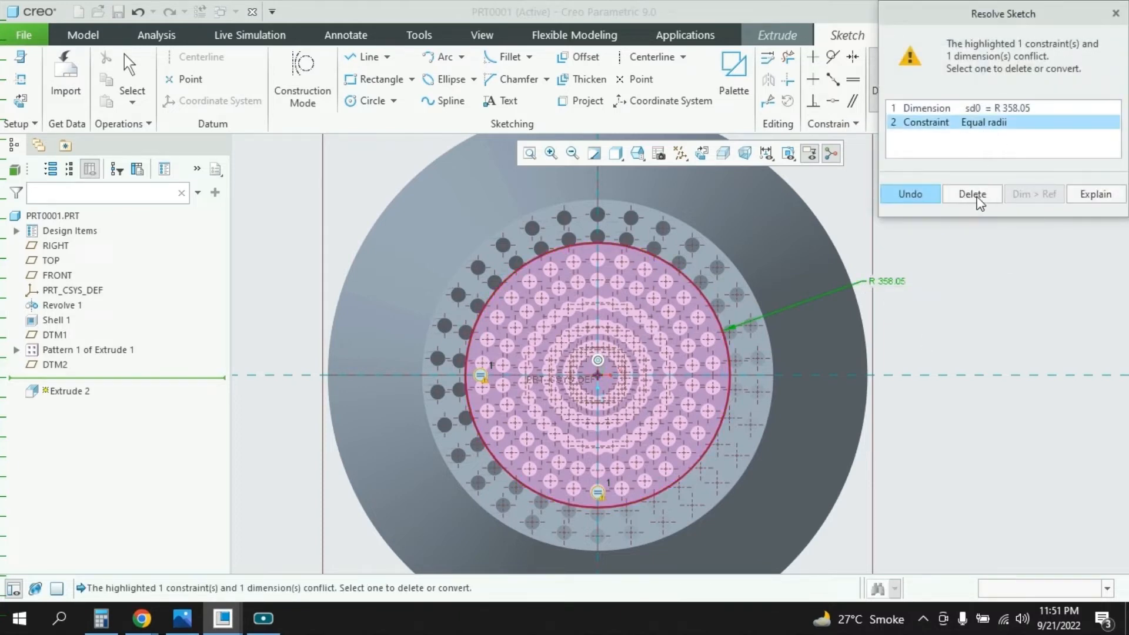
{"action": "left_click", "coordinate": [977, 199]}
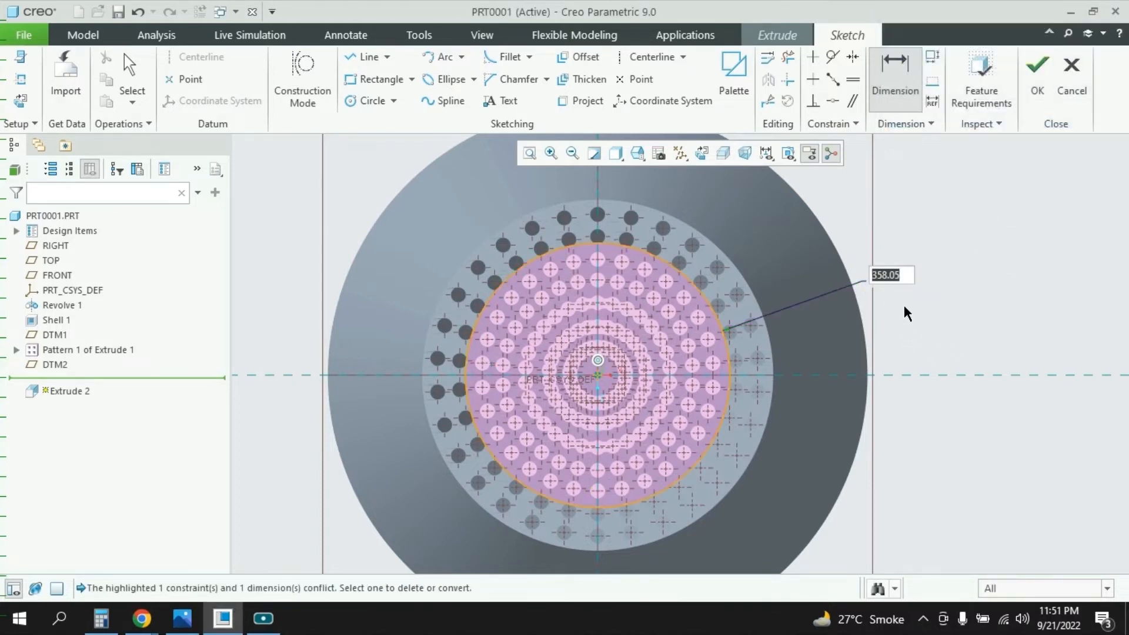
{"action": "left_click", "coordinate": [176, 620]}
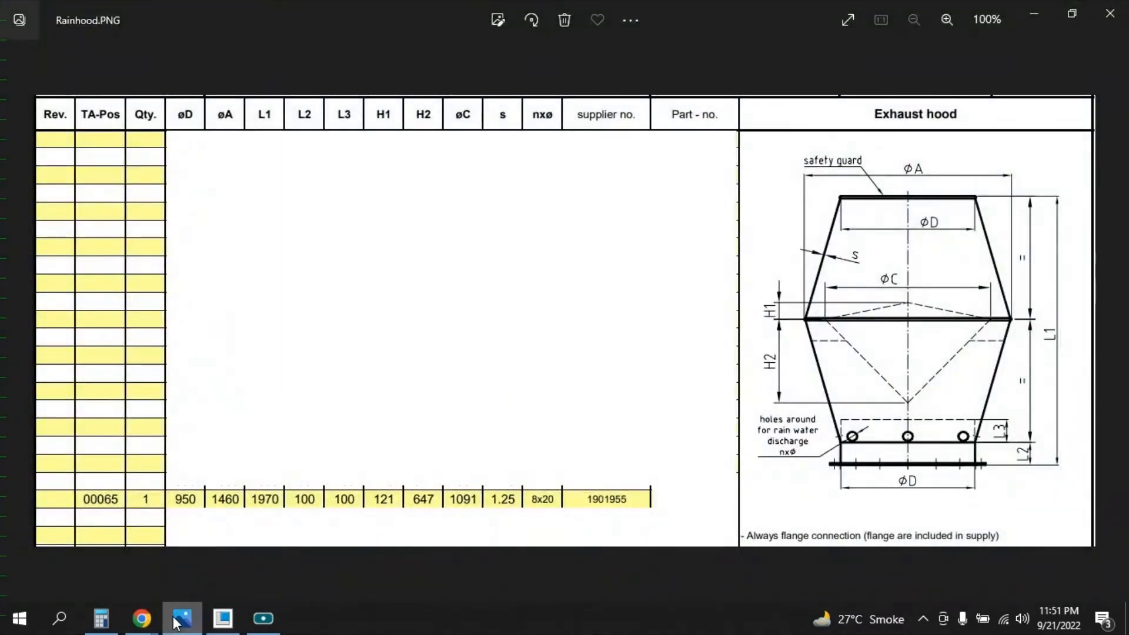
{"action": "left_click", "coordinate": [176, 622]}
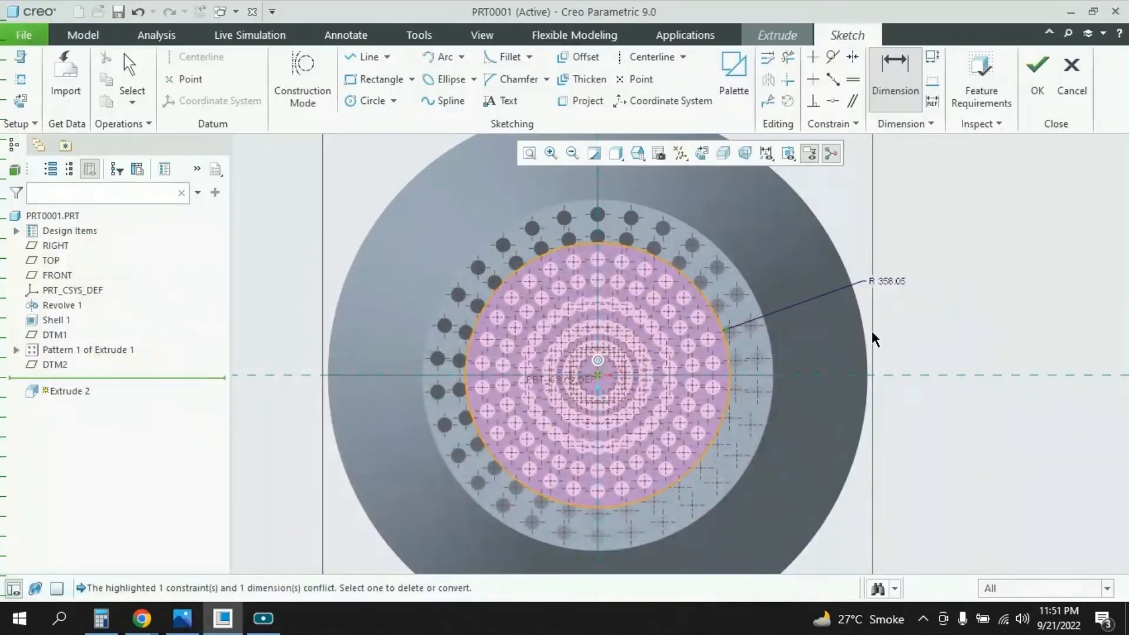
Step: Set the circle's radius to 360 mm at the hood's lower end and finish the sketch
{"action": "double_click", "coordinate": [901, 281]}
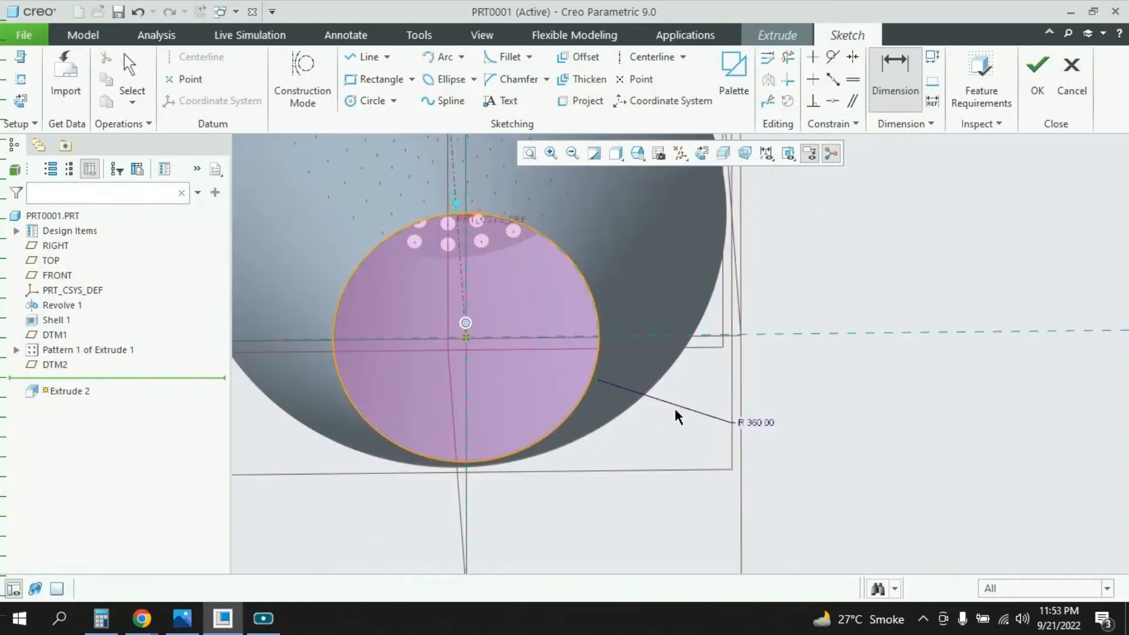
{"action": "mouse_move", "coordinate": [716, 347]}
{"action": "middle_mouse_down"}
{"action": "mouse_move", "coordinate": [720, 383]}
{"action": "mouse_move", "coordinate": [764, 369]}
{"action": "middle_mouse_up"}
{"action": "scroll", "coordinate": [809, 338], "scroll_direction": "up", "scroll_amount": 5}
{"action": "middle_click_drag", "start_coordinate": [810, 337], "coordinate": [795, 360]}
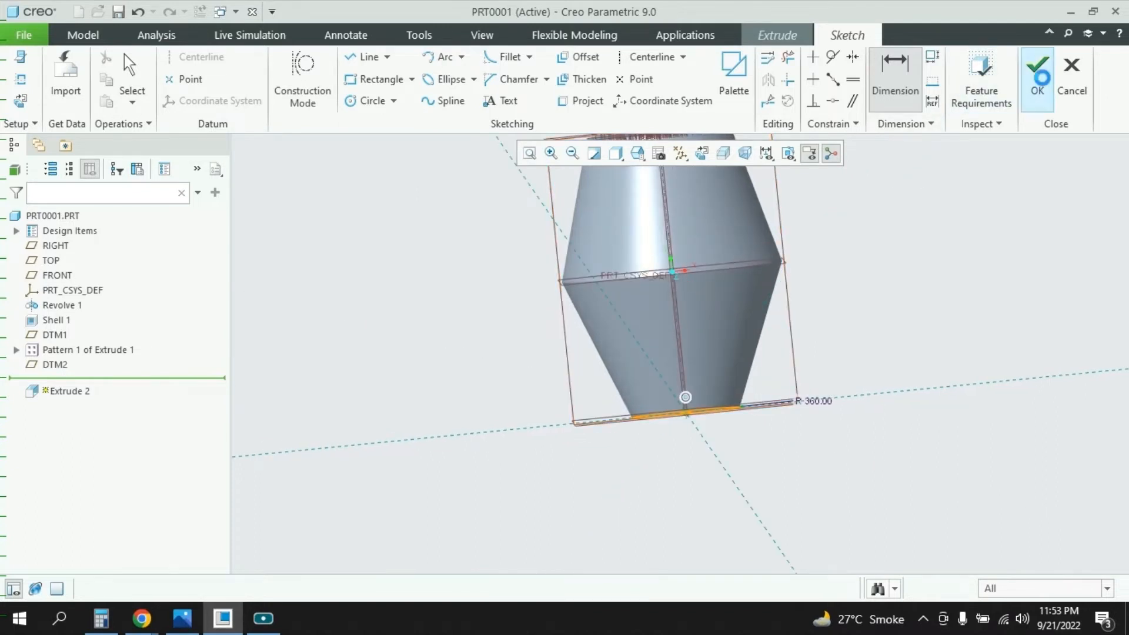
{"action": "left_click", "coordinate": [1037, 75]}
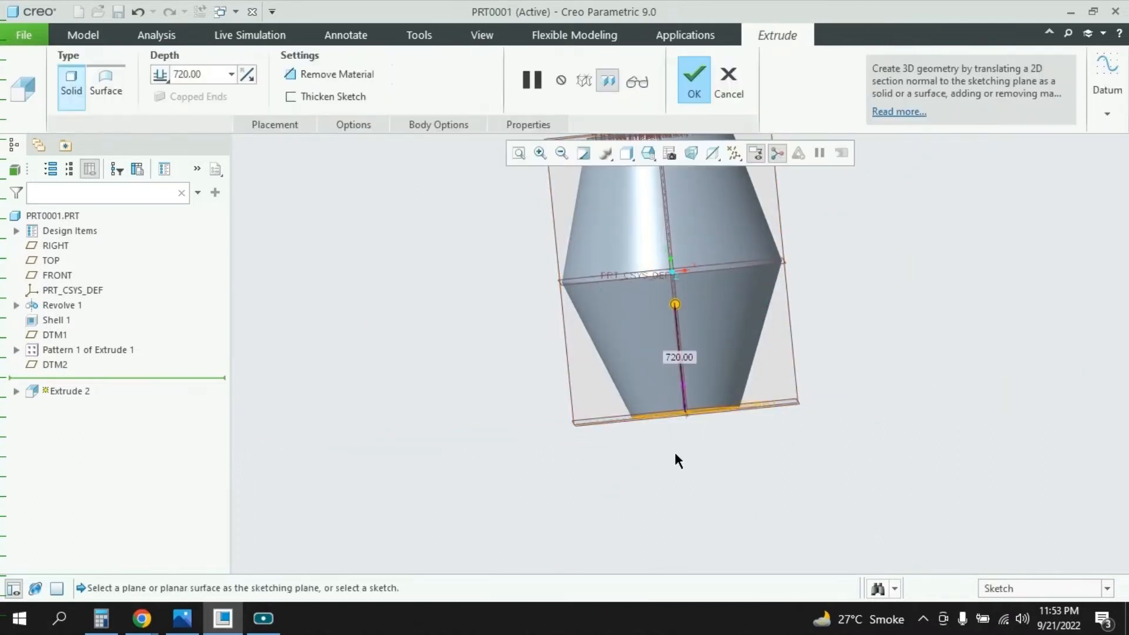
Step: Consult the Rainhood.PNG drawing for the L3 length and set the inner ring's extrusion depth to 100 mm
{"action": "scroll", "coordinate": [676, 459], "scroll_direction": "up", "scroll_amount": 2}
{"action": "scroll", "coordinate": [676, 474], "scroll_direction": "up", "scroll_amount": 1}
{"action": "scroll", "coordinate": [642, 370], "scroll_direction": "down", "scroll_amount": 3}
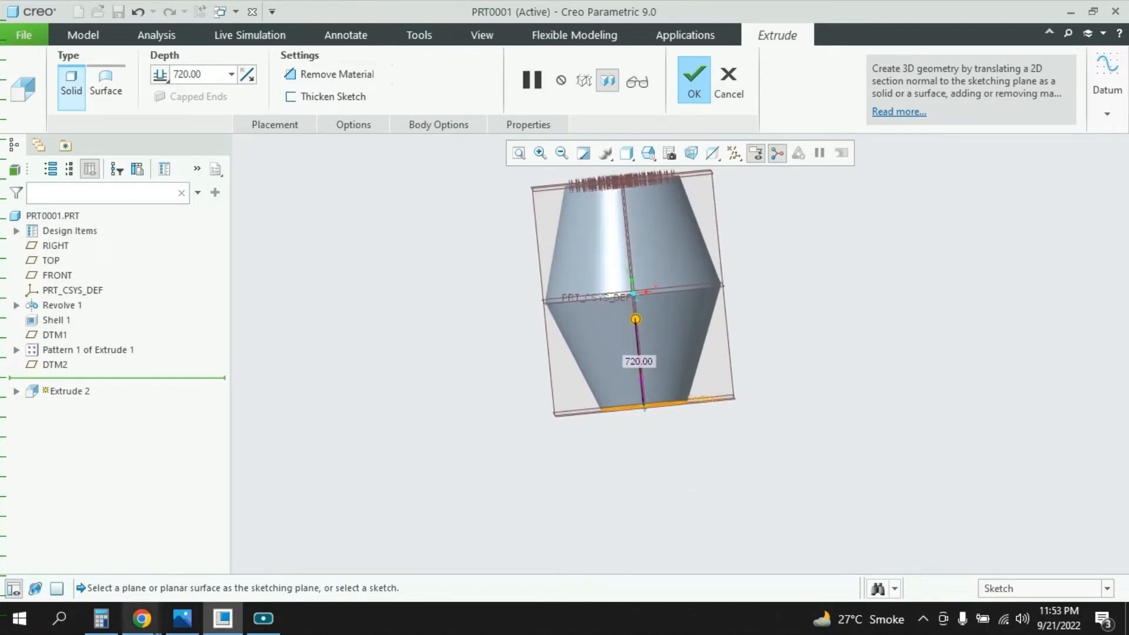
{"action": "left_click", "coordinate": [182, 618]}
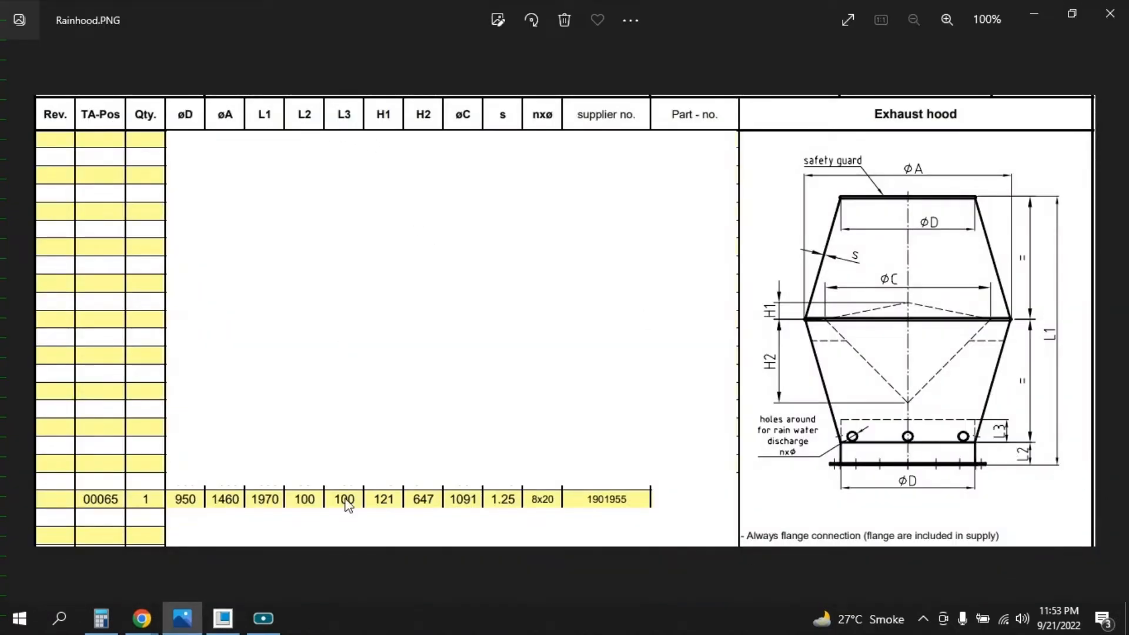
{"action": "left_click", "coordinate": [223, 618]}
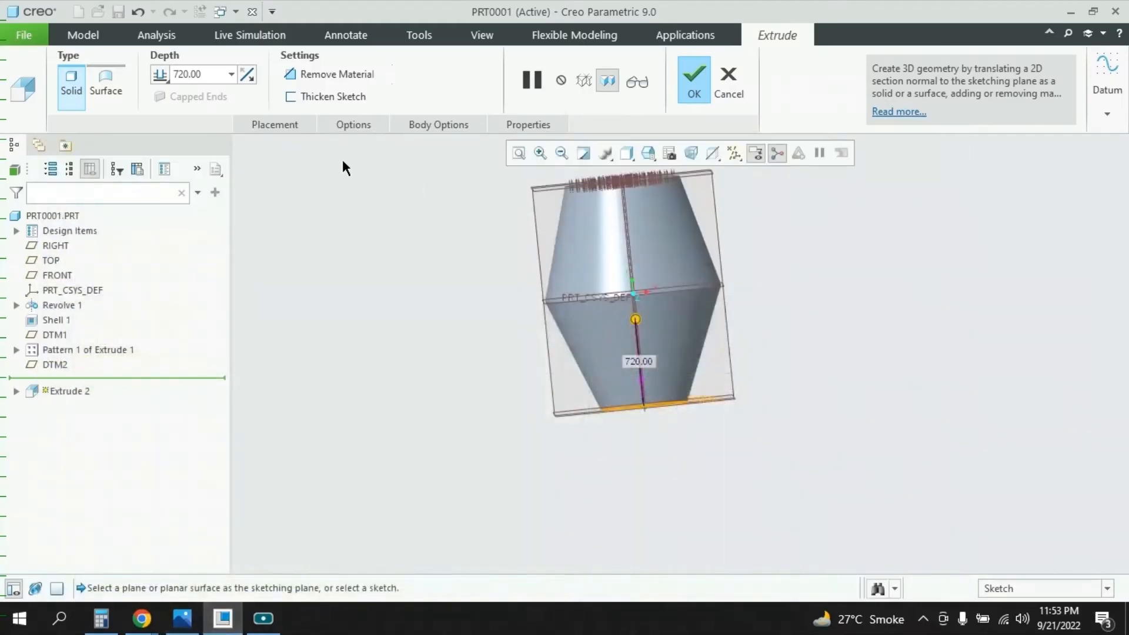
{"action": "double_click", "coordinate": [216, 76]}
{"action": "type", "text": "100"}
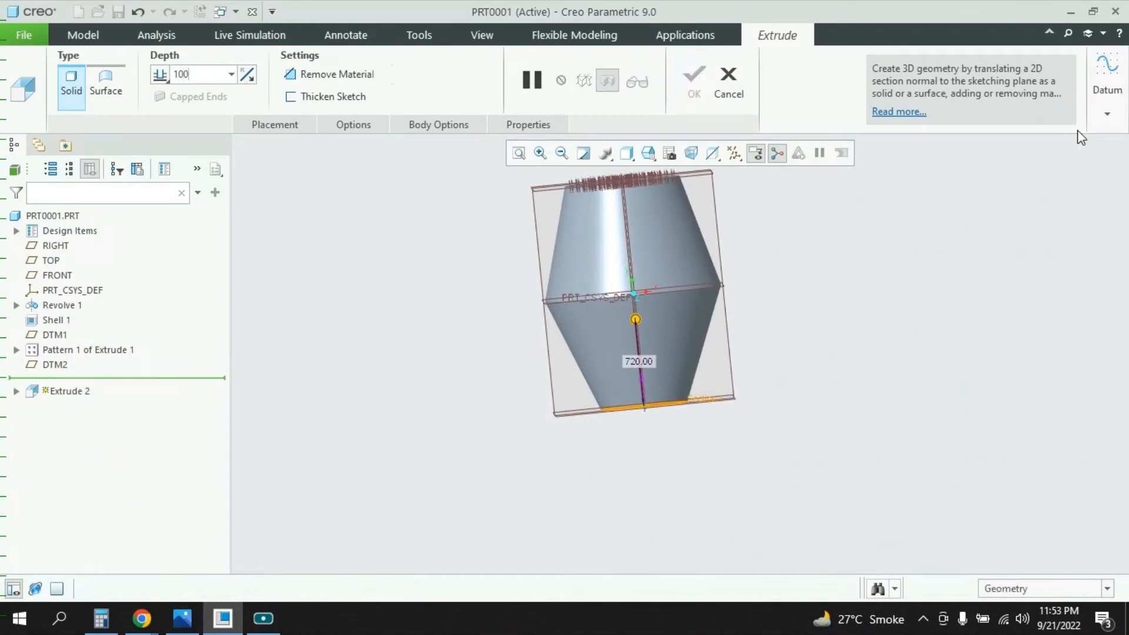
{"action": "key", "text": "Return"}
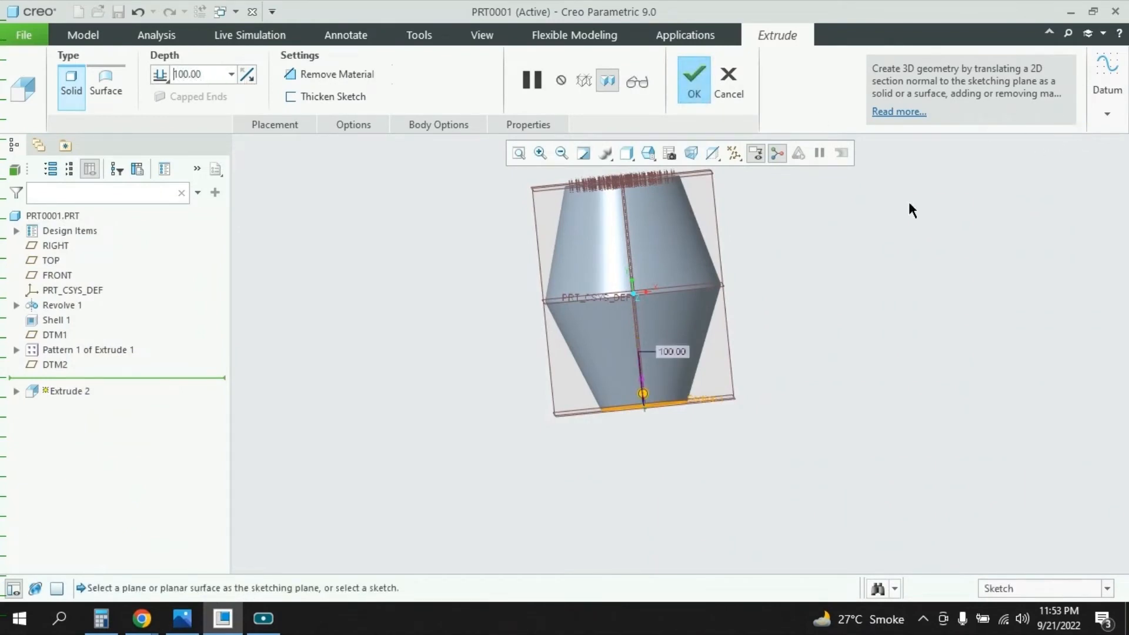
Step: Thicken the inner ring's sketch to a 1.25 mm wall and complete the extrusion inside the hood's lower end
{"action": "left_click", "coordinate": [339, 109]}
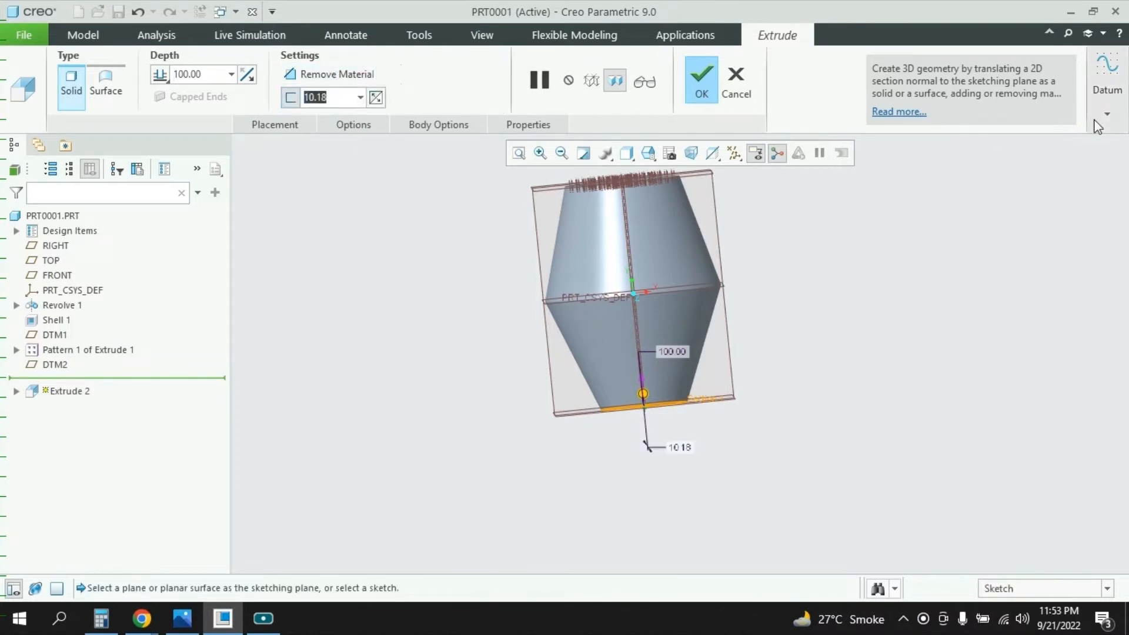
{"action": "type", "text": "1.25"}
{"action": "key", "text": "Return"}
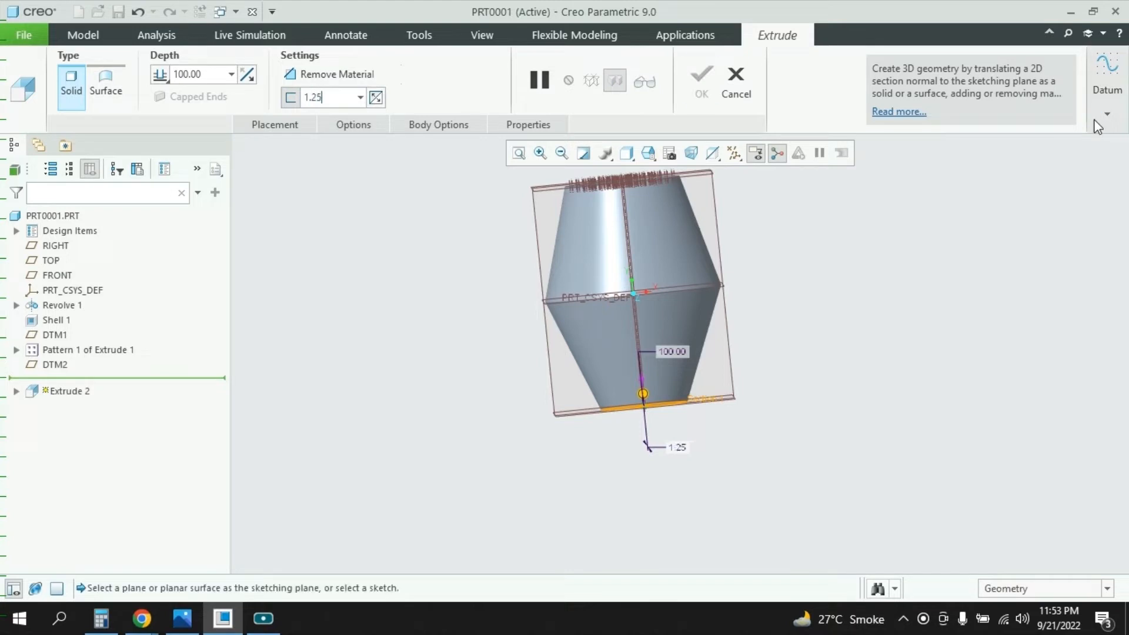
{"action": "left_click", "coordinate": [703, 79]}
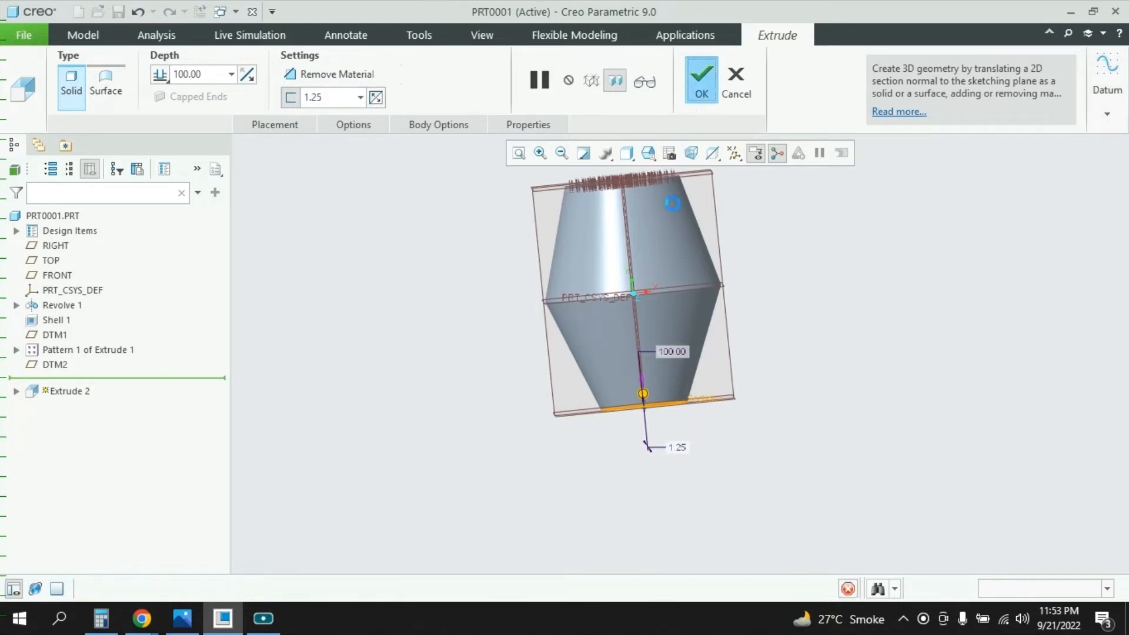
{"action": "scroll", "coordinate": [666, 388], "scroll_direction": "up", "scroll_amount": 4}
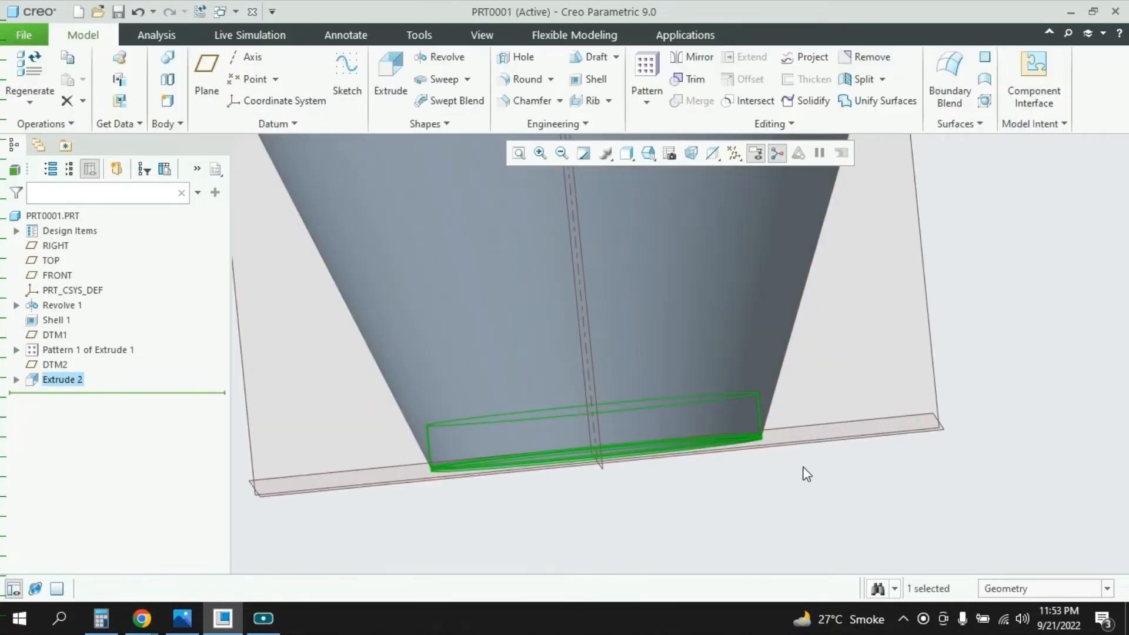
{"action": "middle_click_drag", "start_coordinate": [803, 470], "coordinate": [780, 478]}
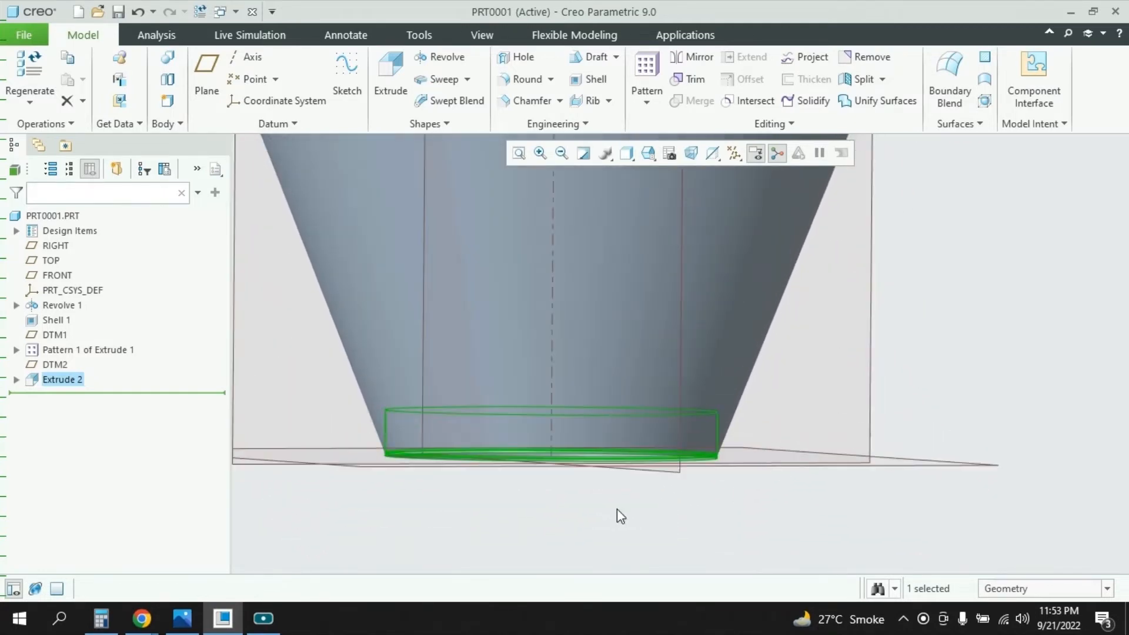
Step: Consult the Rainhood.PNG drawing for the lower connection and examine the inner ring at the hood's lower opening
{"action": "left_click", "coordinate": [182, 618]}
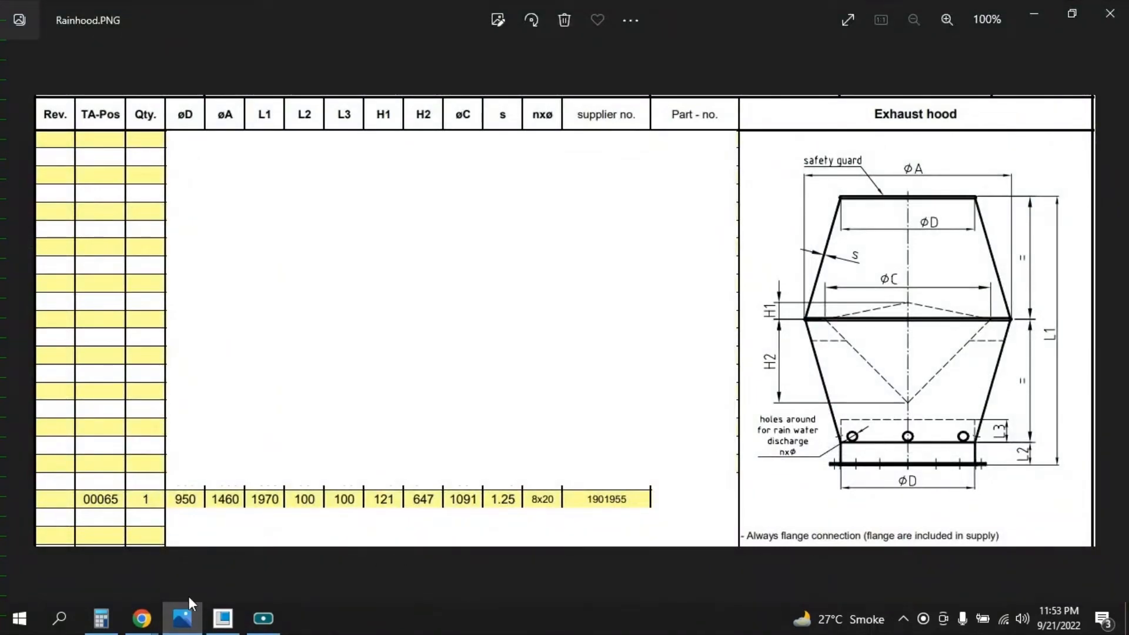
{"action": "left_click", "coordinate": [222, 618]}
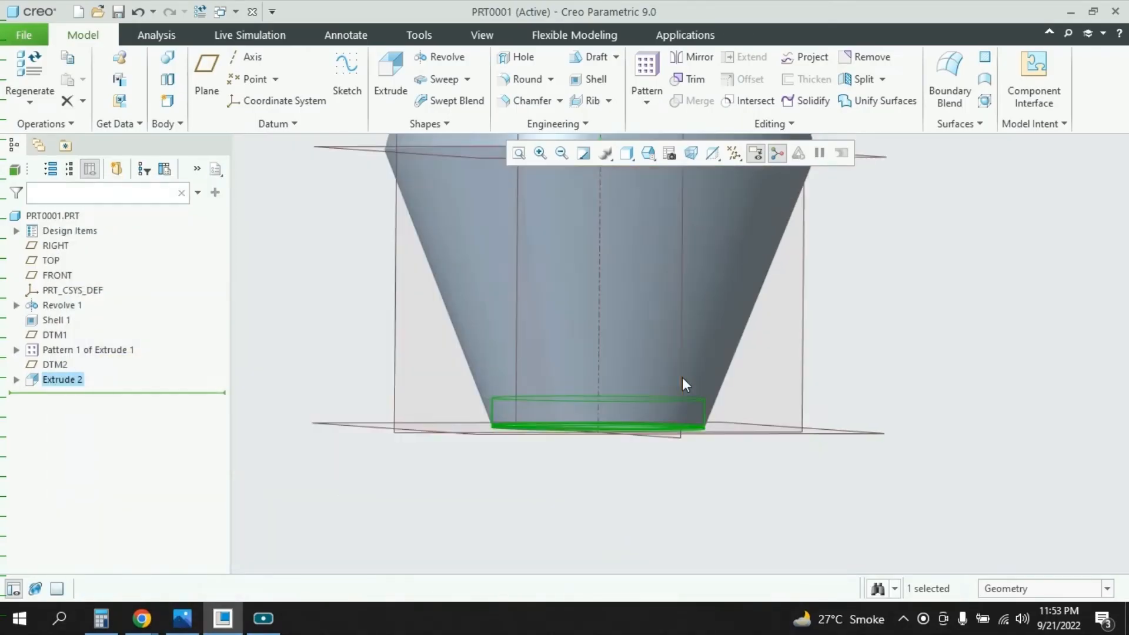
{"action": "scroll", "coordinate": [683, 377], "scroll_direction": "up", "scroll_amount": 4}
{"action": "middle_click_drag", "start_coordinate": [713, 354], "coordinate": [710, 324]}
{"action": "scroll", "coordinate": [711, 323], "scroll_direction": "up", "scroll_amount": 1}
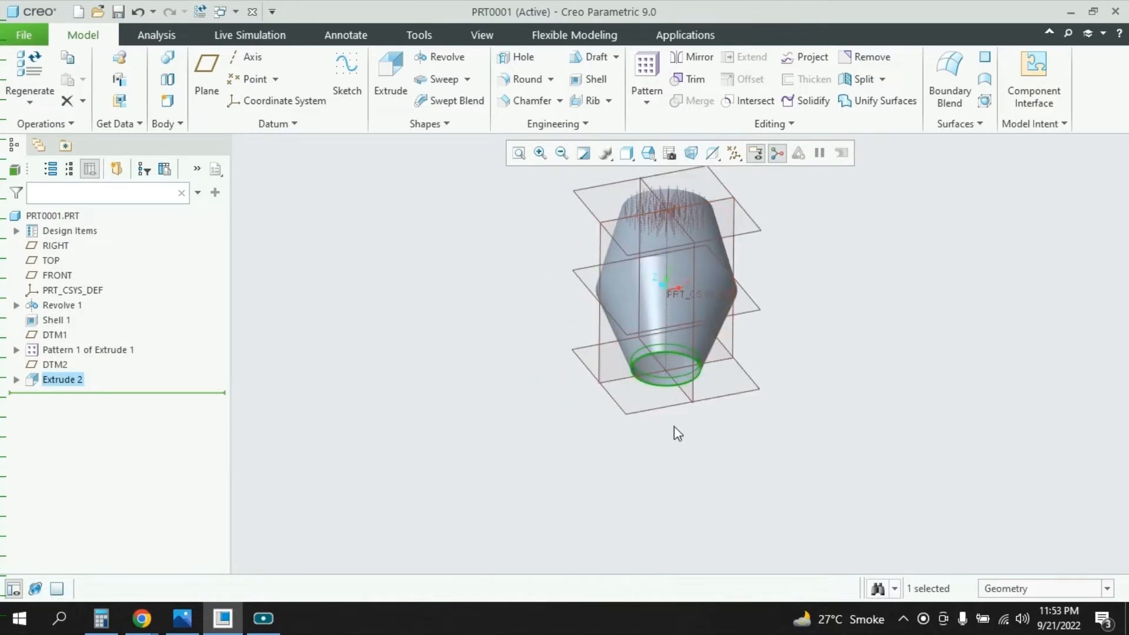
Step: Sketch a circle of 760 mm diameter centred on the origin on datum plane DTM2 for a new extrusion
{"action": "left_click", "coordinate": [398, 78]}
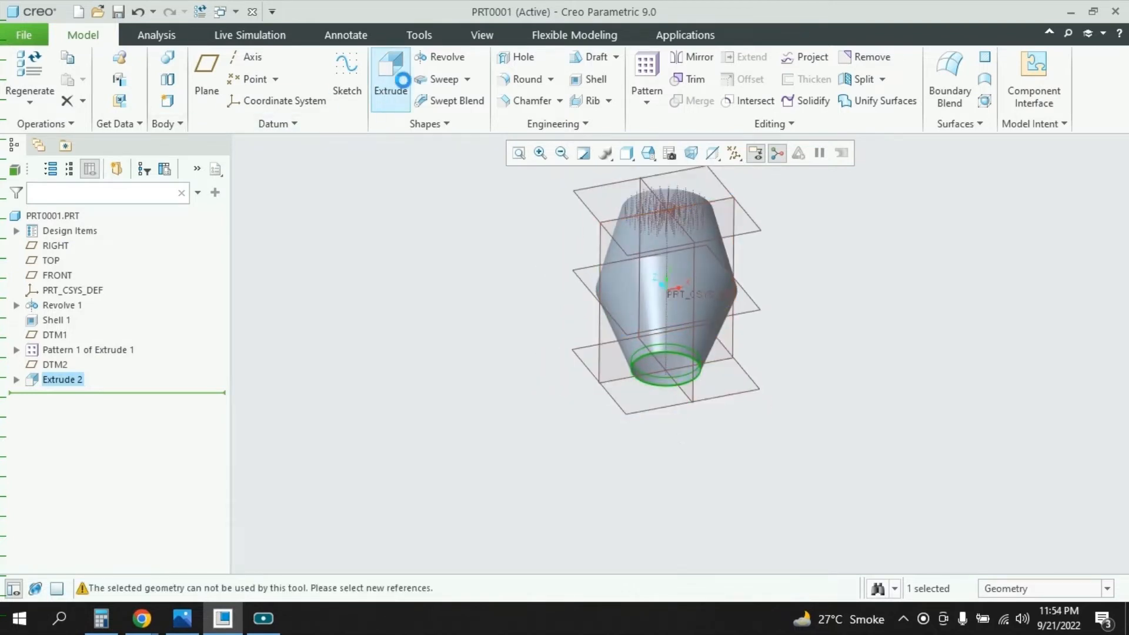
{"action": "left_click", "coordinate": [759, 386]}
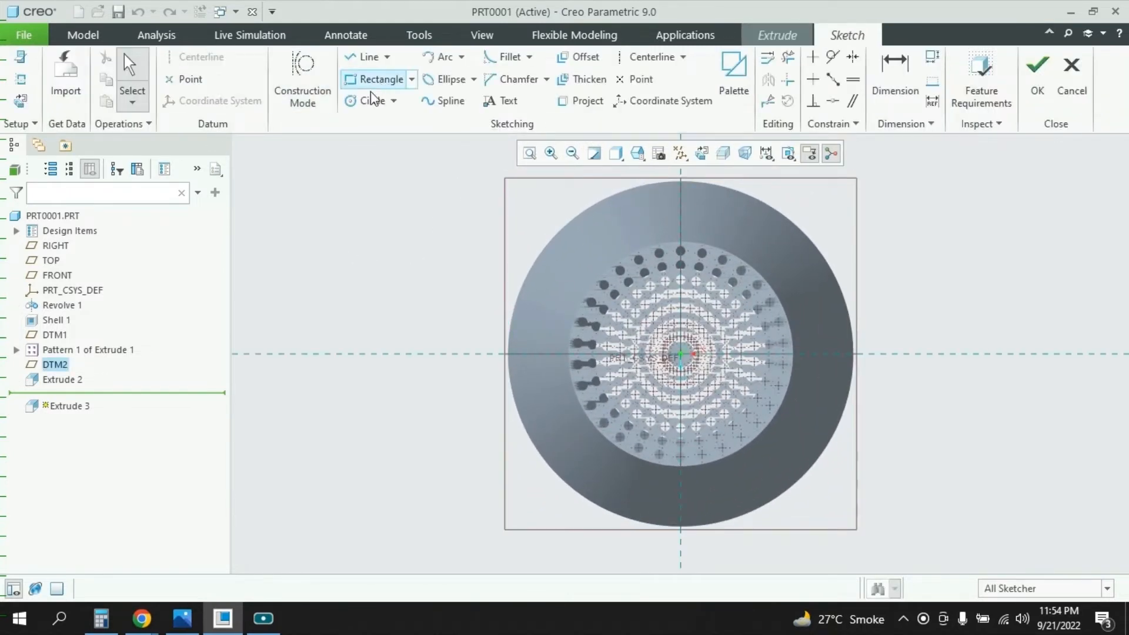
{"action": "left_click", "coordinate": [371, 100]}
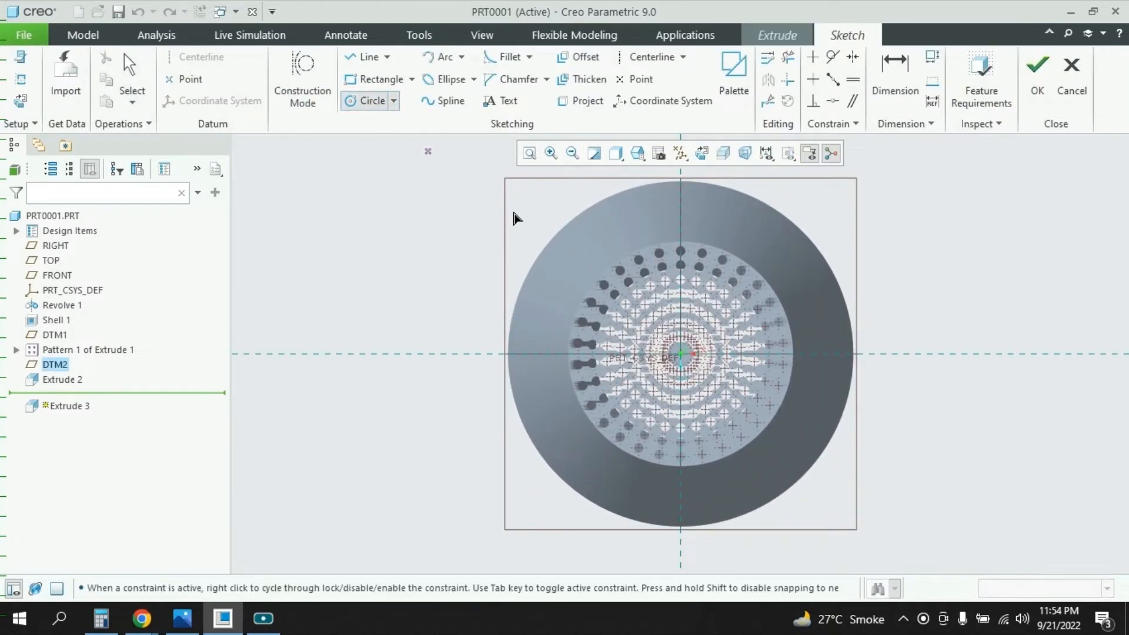
{"action": "left_click", "coordinate": [680, 354]}
{"action": "left_click", "coordinate": [761, 422]}
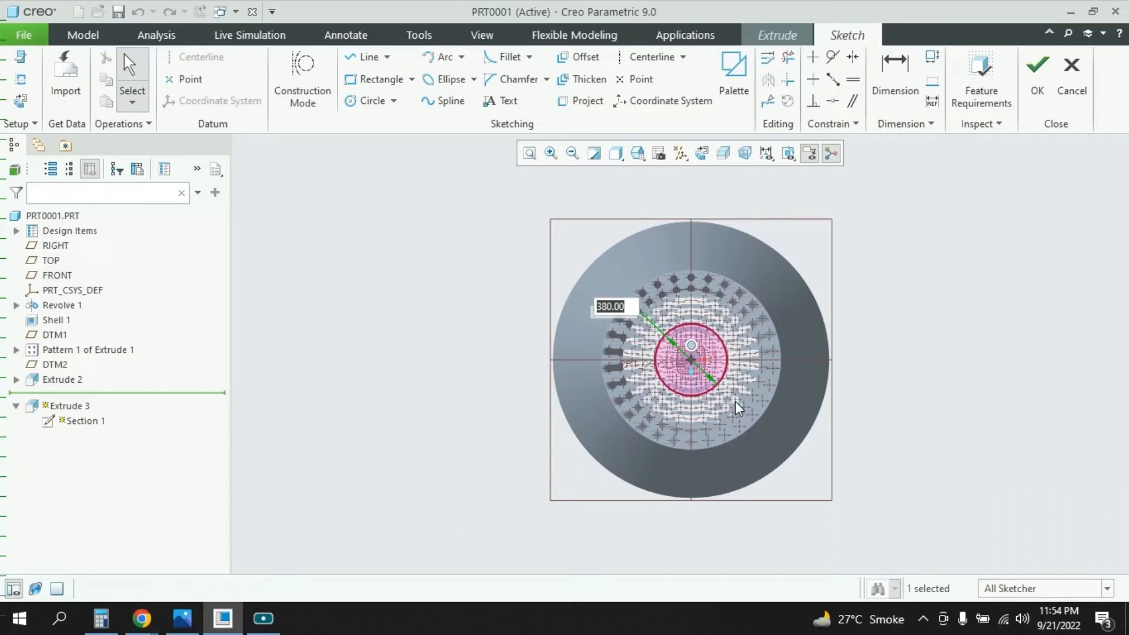
{"action": "type", "text": "760"}
{"action": "key", "text": "Return"}
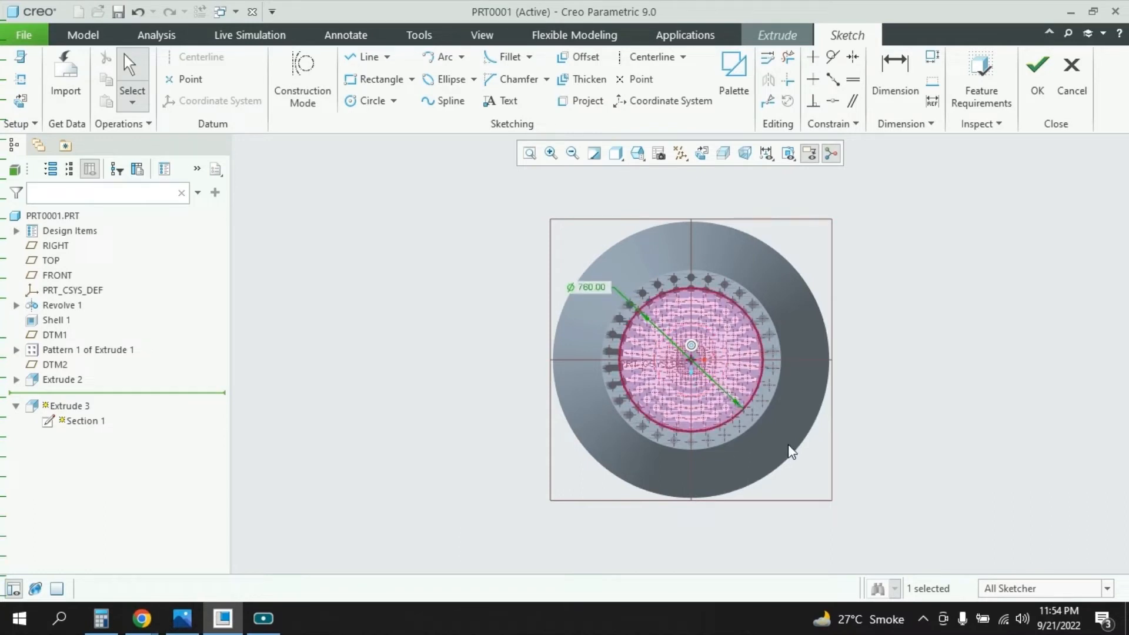
{"action": "mouse_move", "coordinate": [792, 452]}
{"action": "middle_mouse_down"}
{"action": "mouse_move", "coordinate": [778, 292]}
{"action": "mouse_move", "coordinate": [787, 272]}
{"action": "mouse_move", "coordinate": [774, 270]}
{"action": "mouse_move", "coordinate": [783, 285]}
{"action": "mouse_move", "coordinate": [778, 378]}
{"action": "mouse_move", "coordinate": [739, 406]}
{"action": "middle_mouse_up"}
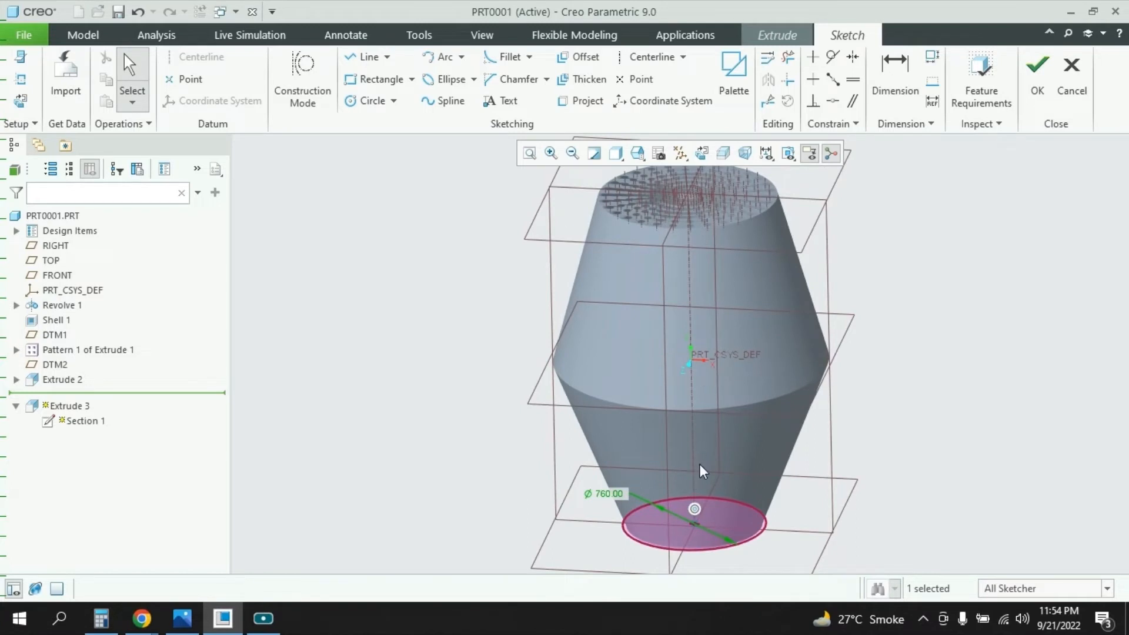
{"action": "left_click", "coordinate": [1037, 77]}
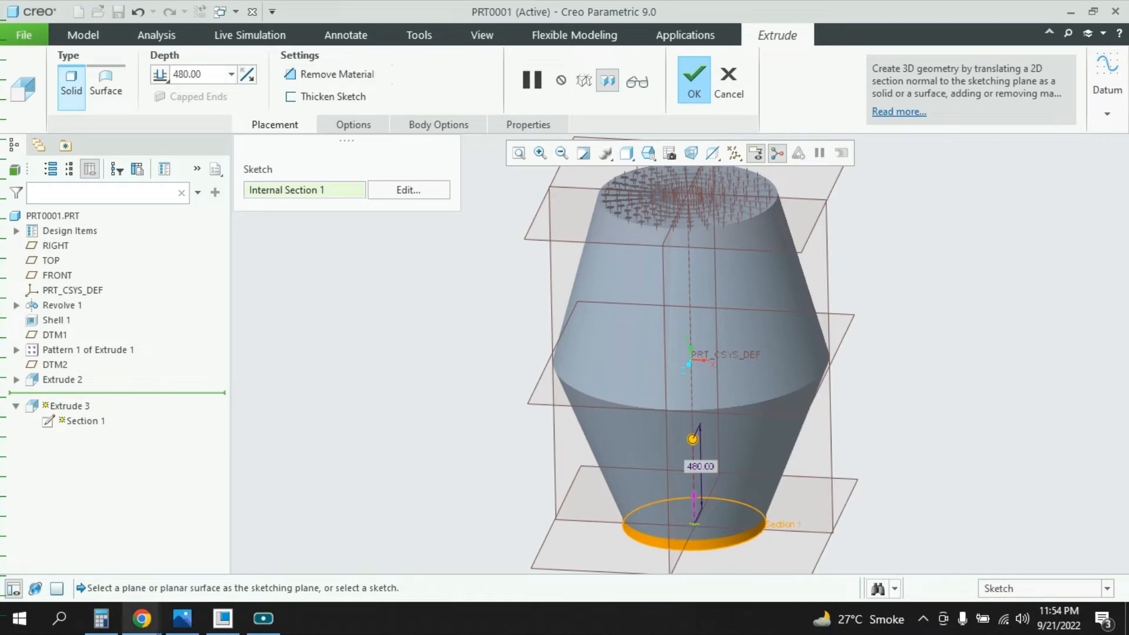
Step: Consult the Rainhood.PNG drawing for the L2 length and set the collar's extrusion depth to 100 mm
{"action": "left_click", "coordinate": [182, 618]}
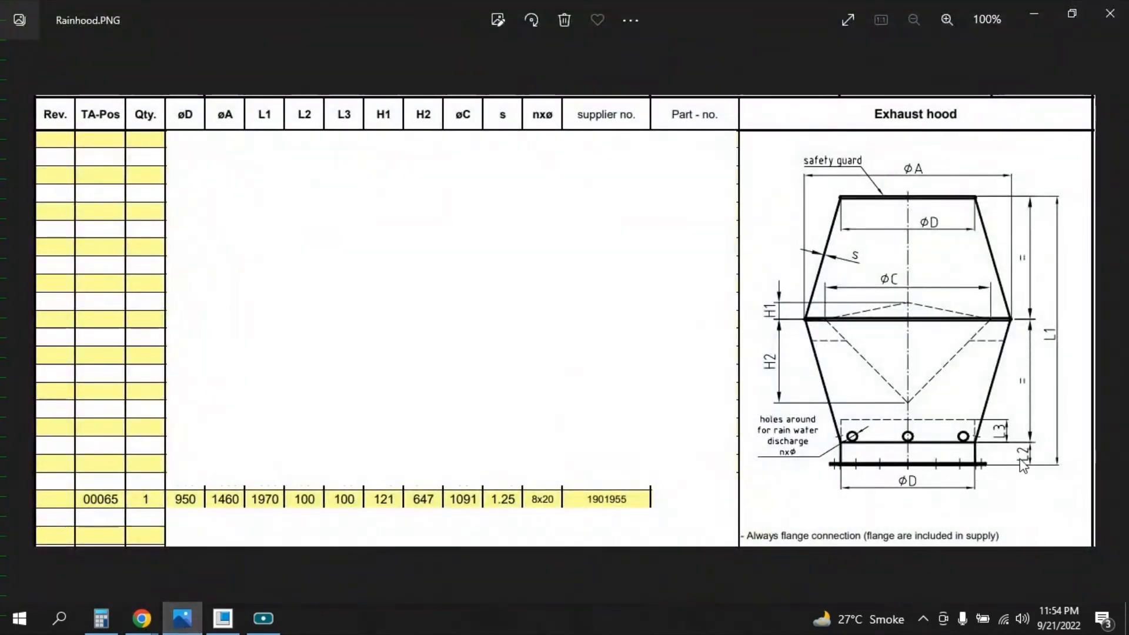
{"action": "left_click", "coordinate": [187, 622]}
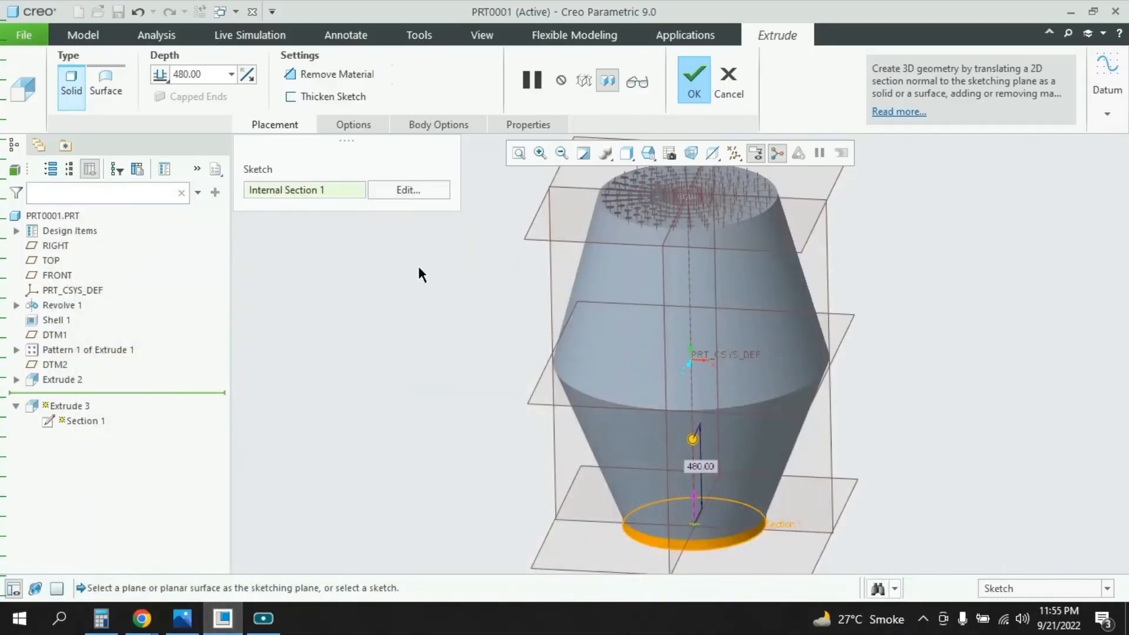
{"action": "left_click", "coordinate": [227, 74]}
{"action": "type", "text": "100"}
{"action": "key", "text": "Return"}
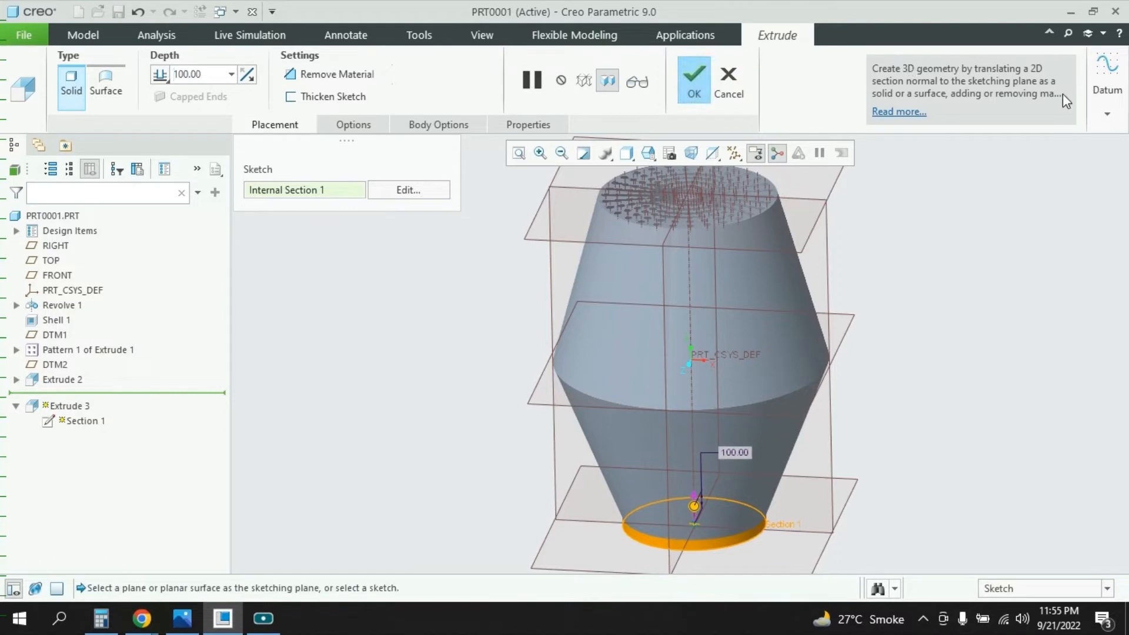
Step: Extrude the collar 150 mm downward from the hood's lower end with a 1.25 mm thickened wall
{"action": "middle_click_drag", "start_coordinate": [857, 323], "coordinate": [862, 313]}
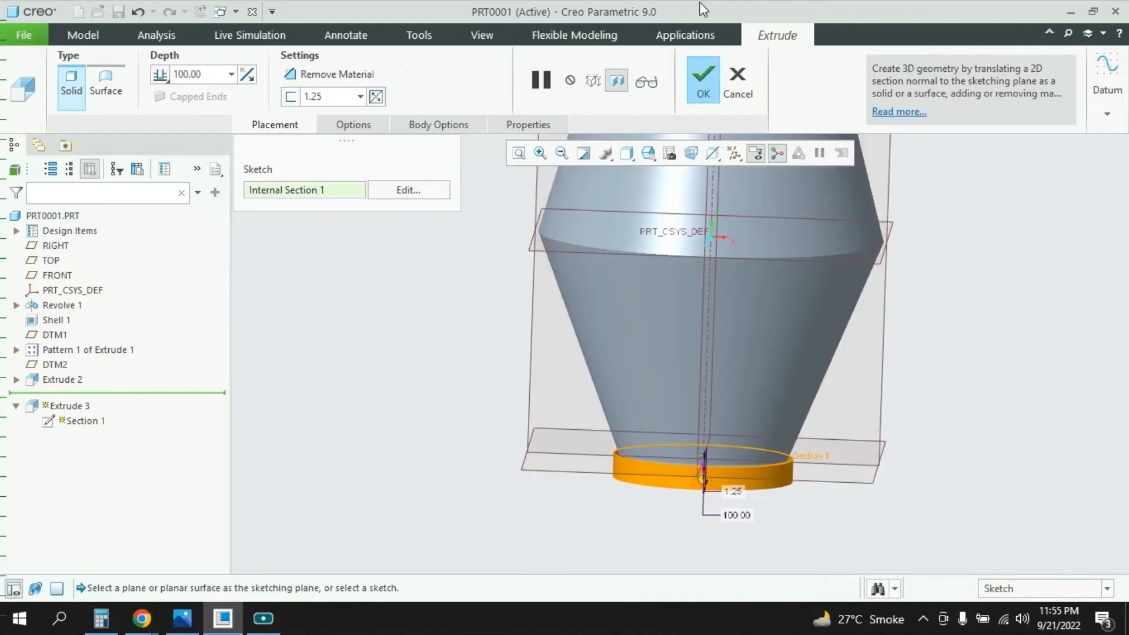
{"action": "key", "text": "BackSpace"}
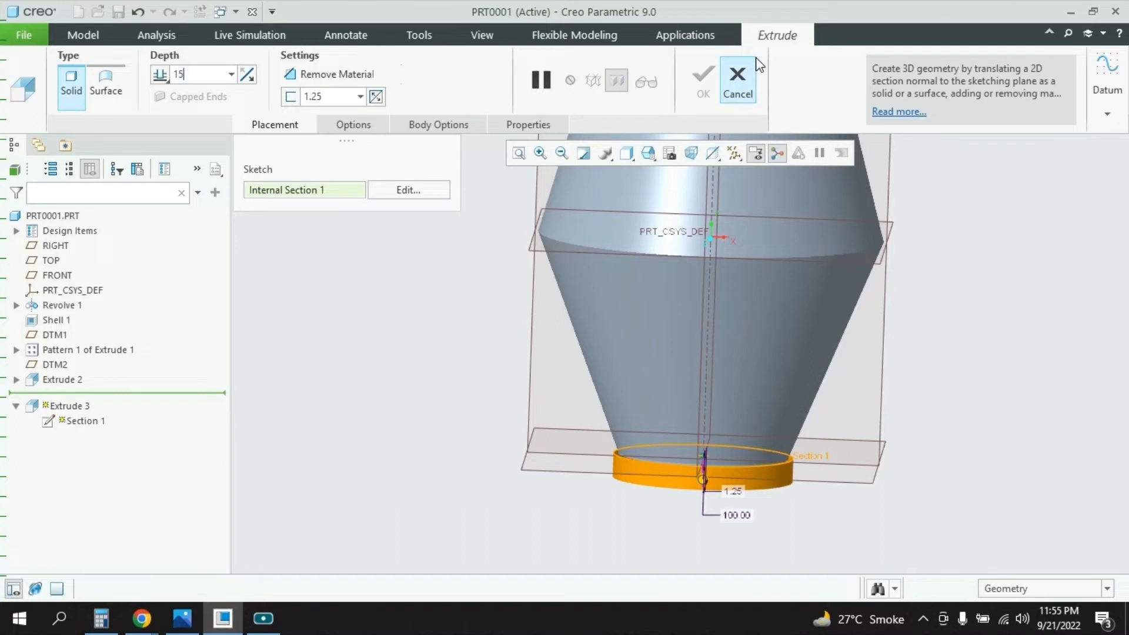
{"action": "type", "text": "0"}
{"action": "key", "text": "Return"}
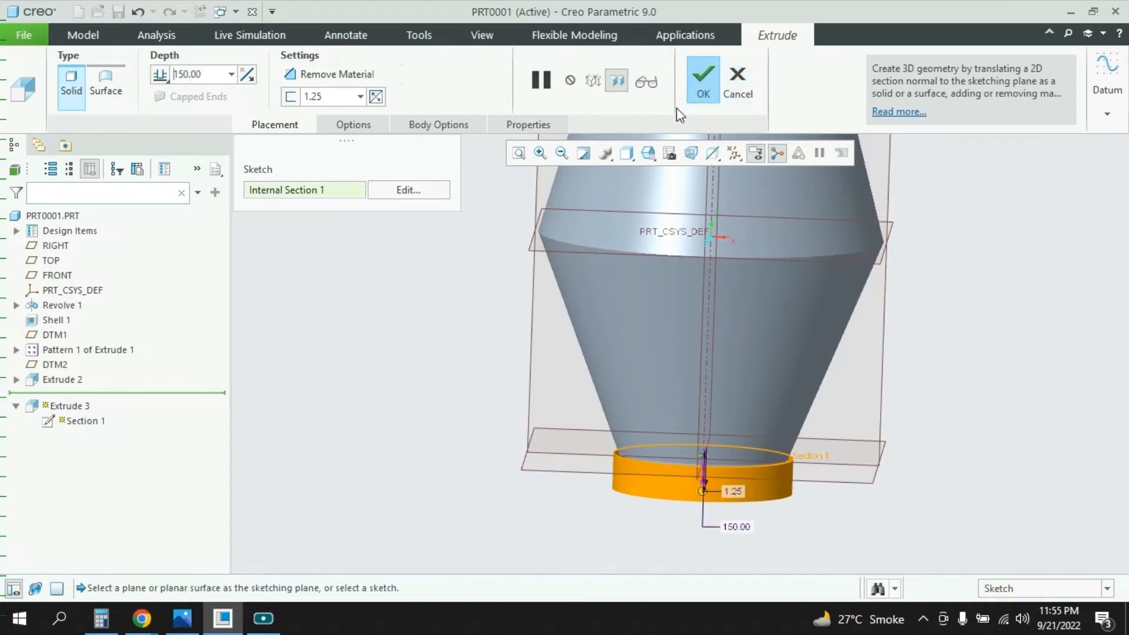
{"action": "left_click", "coordinate": [702, 82]}
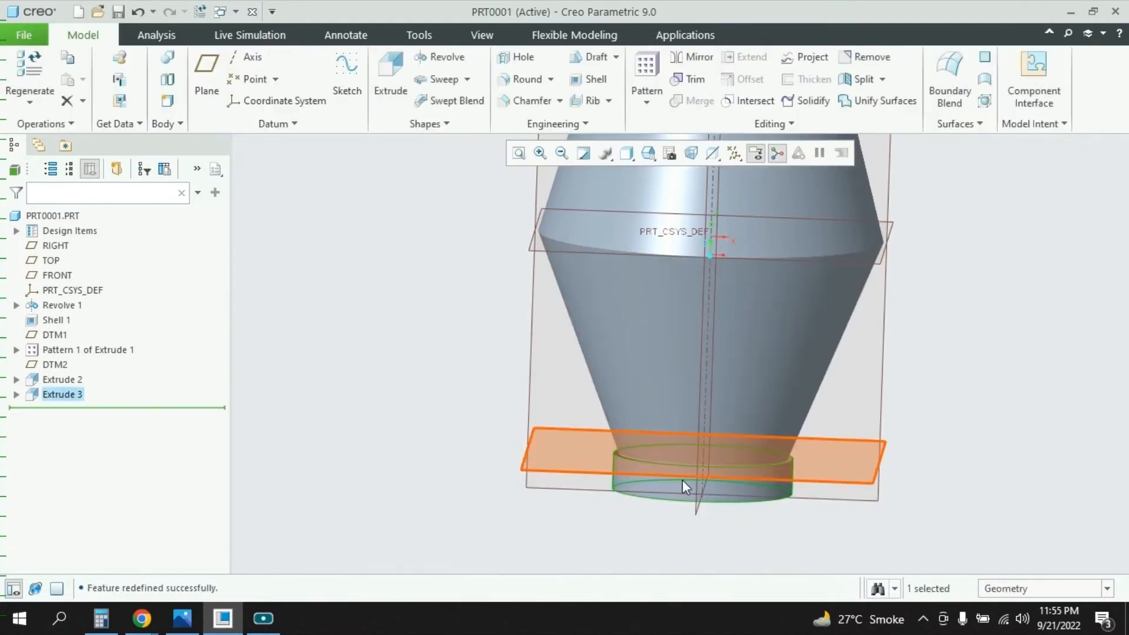
Step: Examine the lower collar and its junction with the hood body from several angles
{"action": "scroll", "coordinate": [798, 502], "scroll_direction": "up", "scroll_amount": 2}
{"action": "middle_click_drag", "start_coordinate": [799, 502], "coordinate": [803, 490]}
{"action": "middle_click_drag", "start_coordinate": [803, 489], "coordinate": [804, 486]}
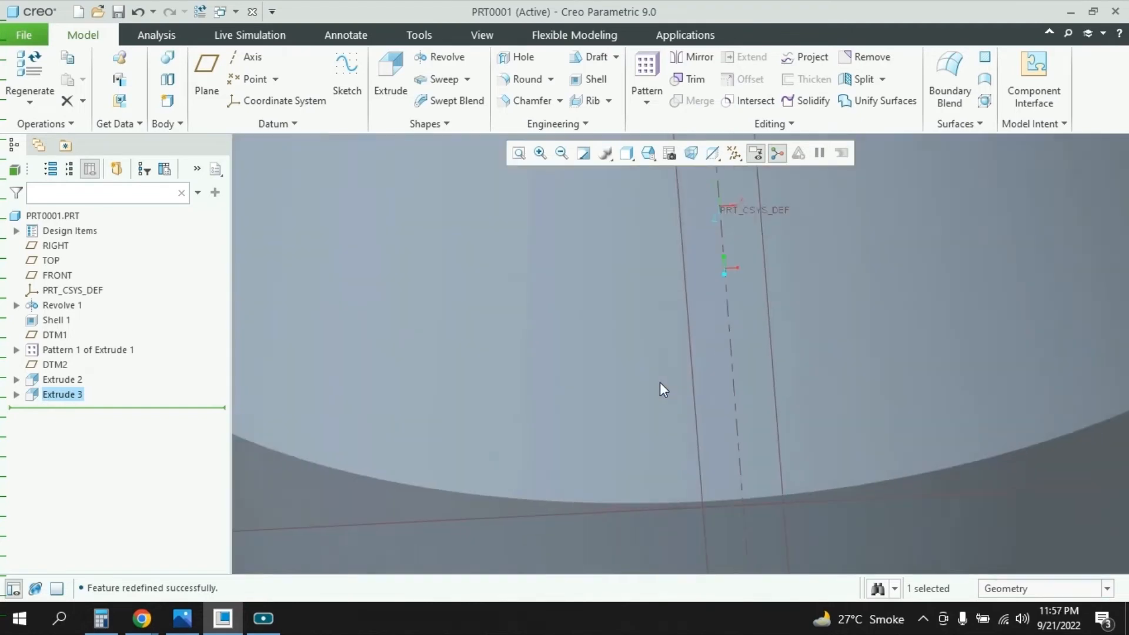
{"action": "scroll", "coordinate": [652, 382], "scroll_direction": "up", "scroll_amount": 5}
{"action": "scroll", "coordinate": [617, 379], "scroll_direction": "up", "scroll_amount": 5}
{"action": "scroll", "coordinate": [654, 455], "scroll_direction": "down", "scroll_amount": 5}
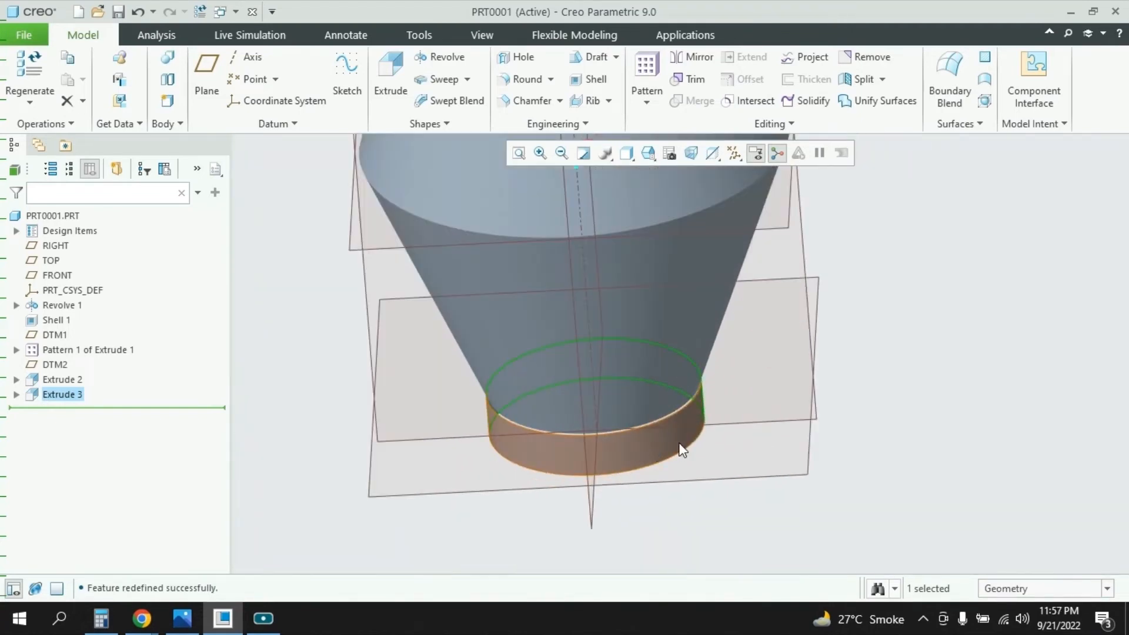
{"action": "middle_click_drag", "start_coordinate": [680, 448], "coordinate": [533, 440]}
{"action": "scroll", "coordinate": [638, 463], "scroll_direction": "down", "scroll_amount": 5}
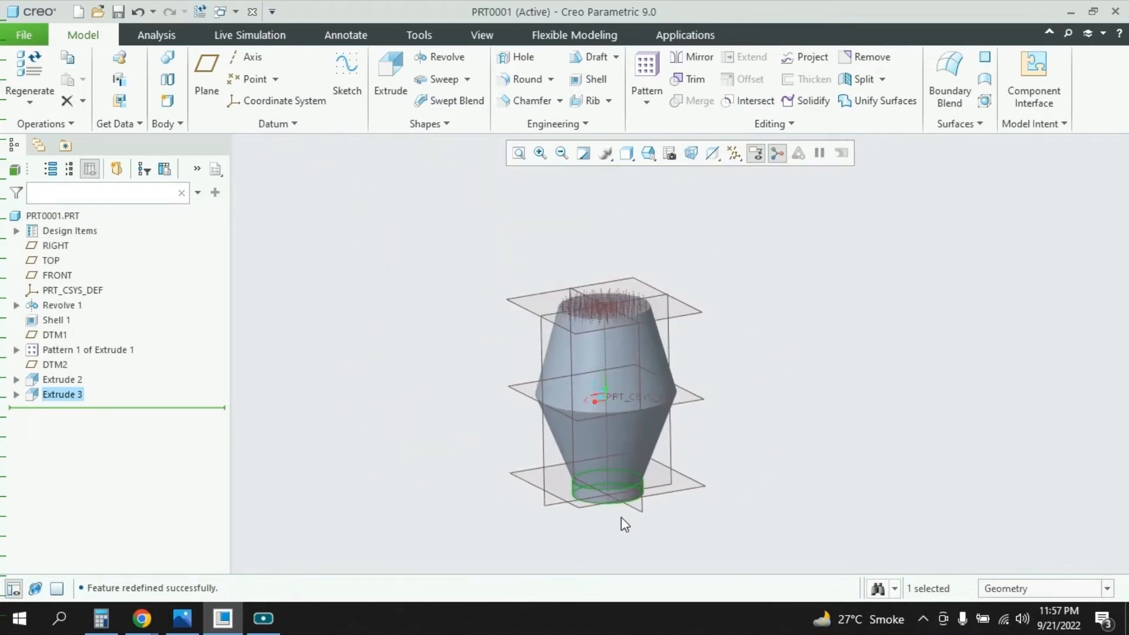
{"action": "middle_click_drag", "start_coordinate": [655, 446], "coordinate": [654, 440]}
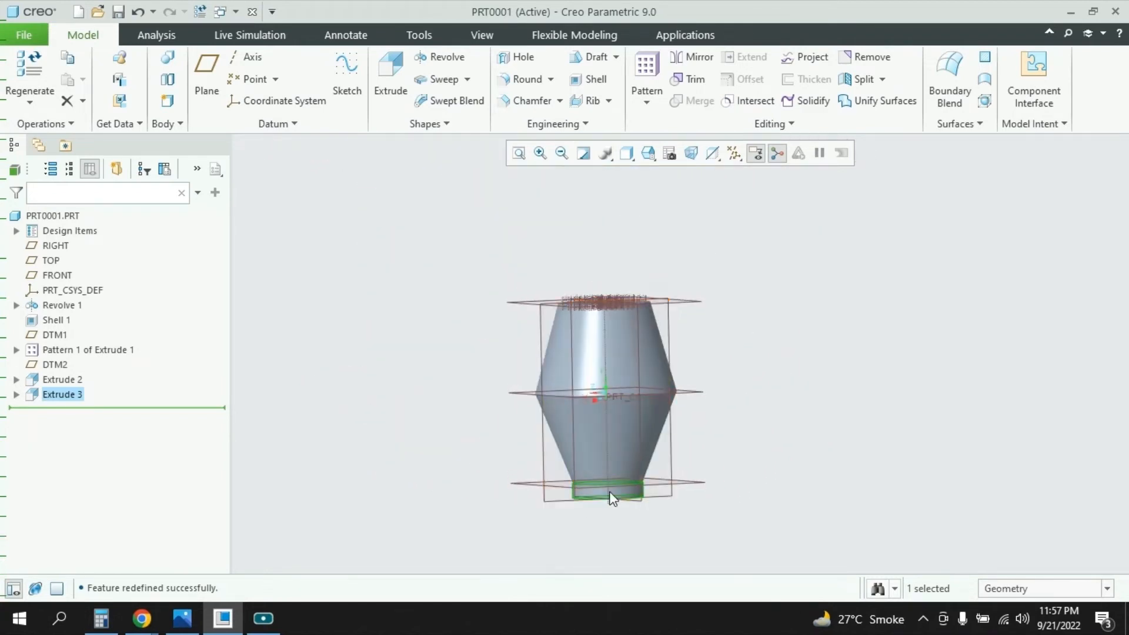
{"action": "scroll", "coordinate": [616, 487], "scroll_direction": "up", "scroll_amount": 5}
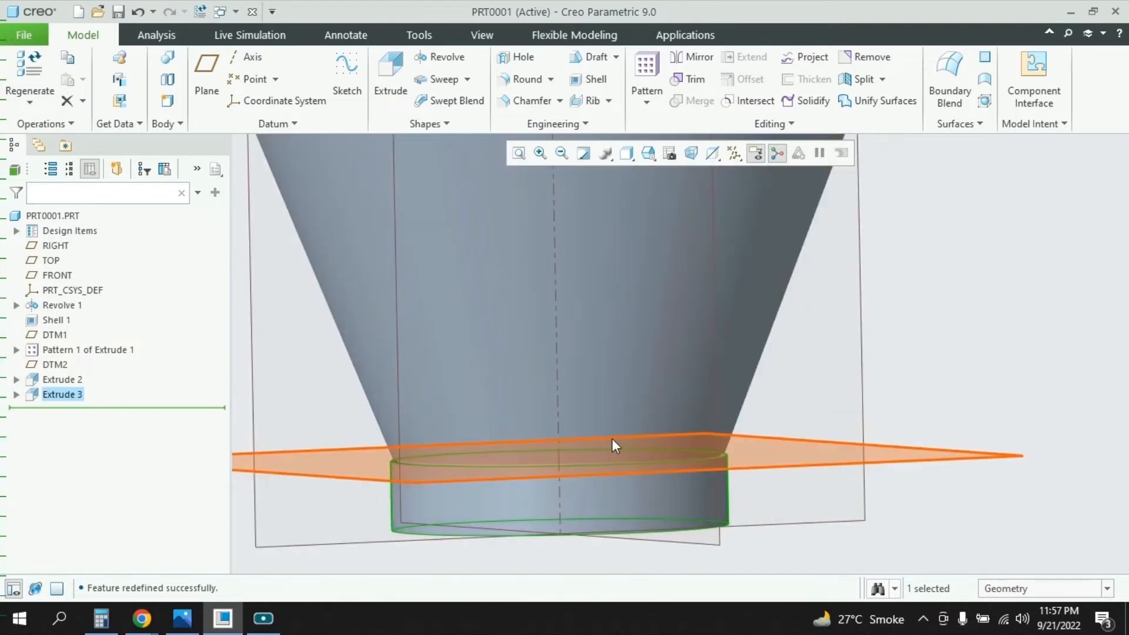
Step: Consult the Rainhood.PNG drawing for the number and diameter of the rain water discharge holes
{"action": "left_click", "coordinate": [182, 618]}
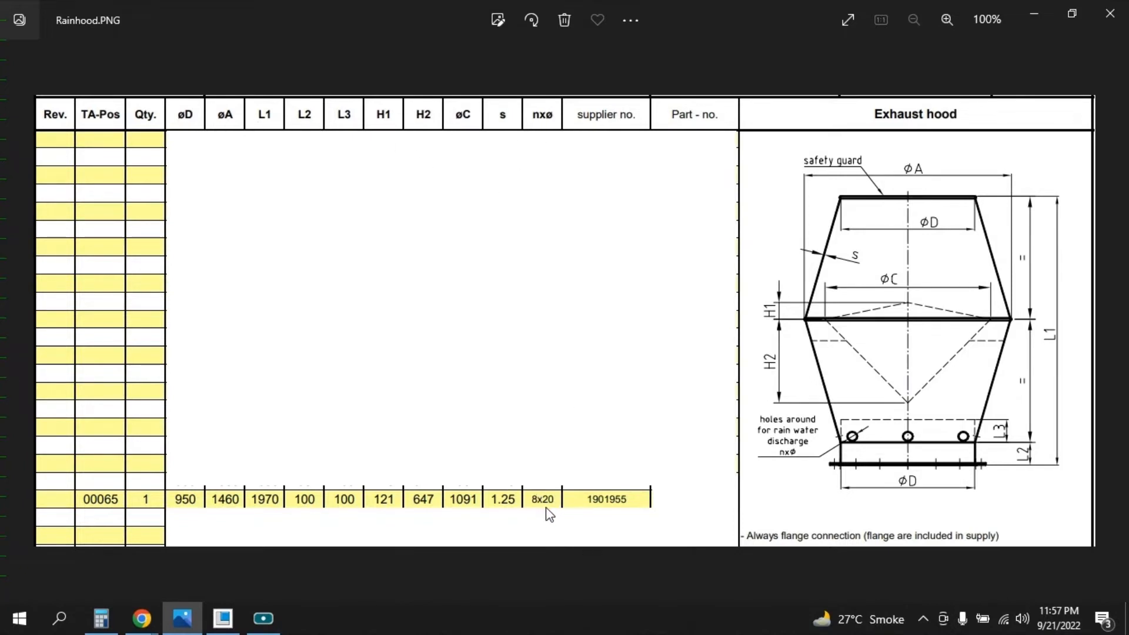
{"action": "left_click", "coordinate": [223, 617]}
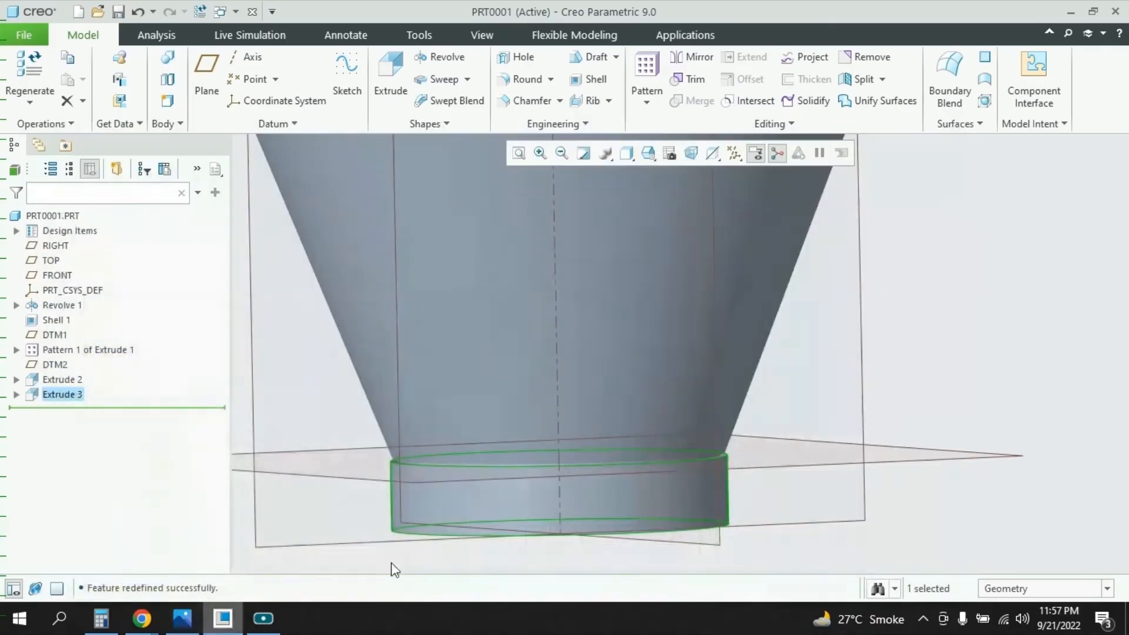
{"action": "scroll", "coordinate": [630, 475], "scroll_direction": "down", "scroll_amount": 3}
{"action": "middle_click_drag", "start_coordinate": [636, 474], "coordinate": [544, 378]}
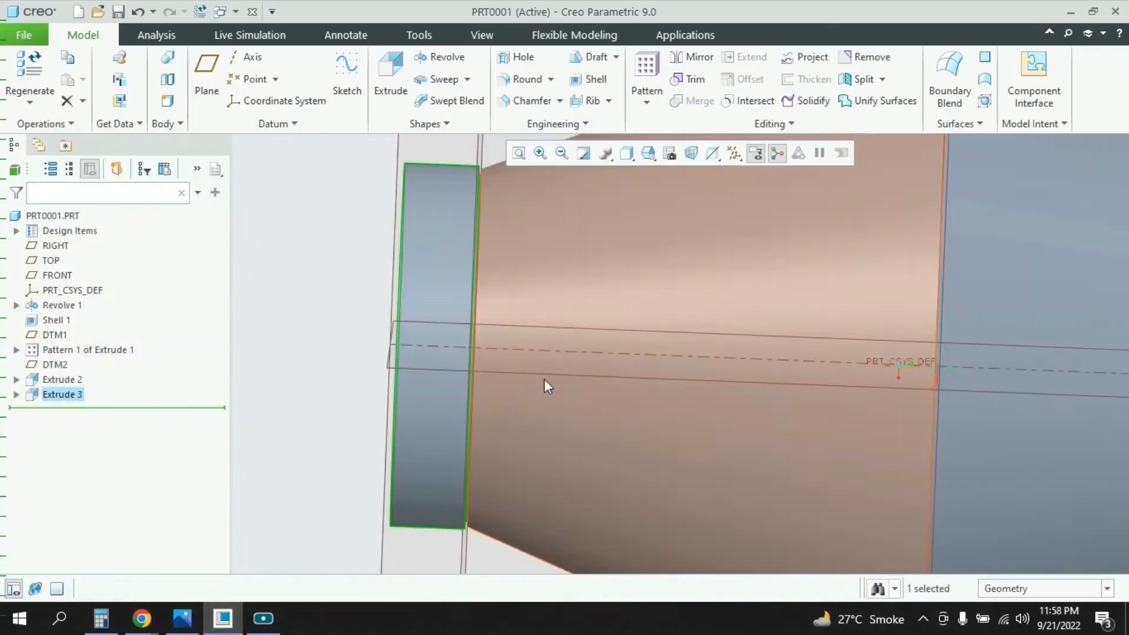
{"action": "scroll", "coordinate": [548, 375], "scroll_direction": "up", "scroll_amount": 7}
{"action": "left_click", "coordinate": [840, 376]}
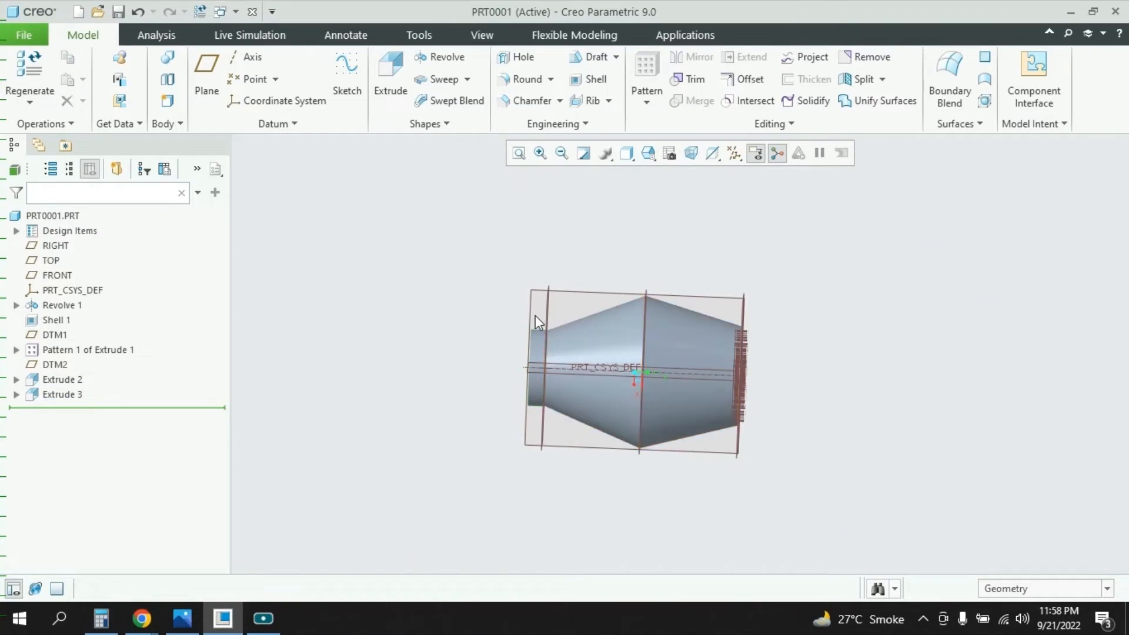
Step: Start a datum plane offset from the FRONT plane, consult the drawing for diameter D and calculate 950/2 in Calculator
{"action": "left_click", "coordinate": [207, 65]}
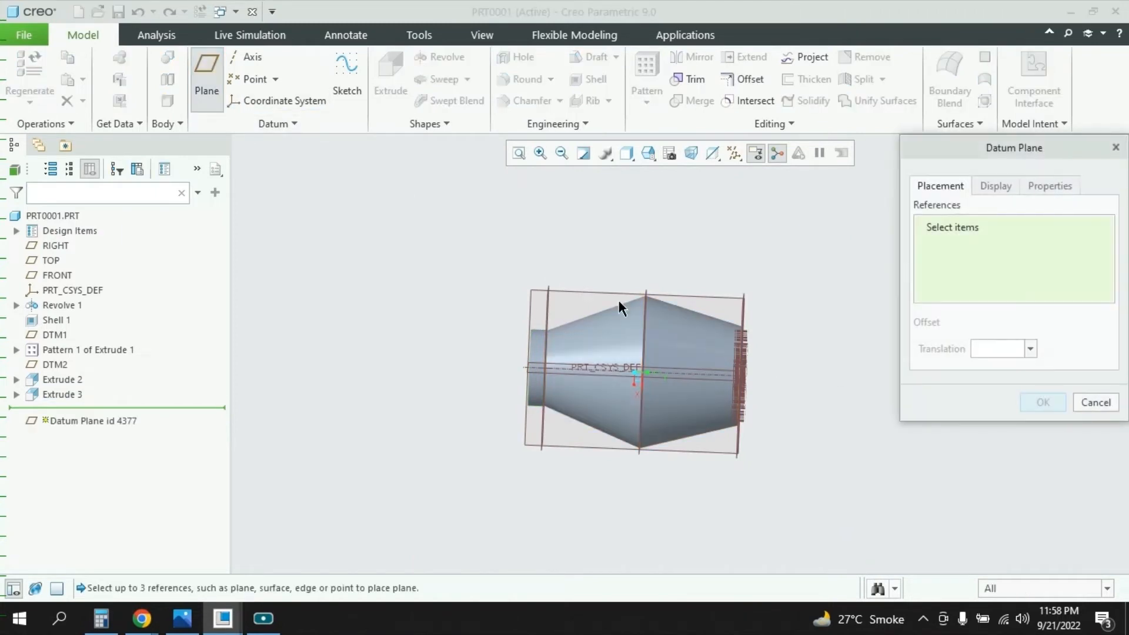
{"action": "left_click", "coordinate": [592, 302]}
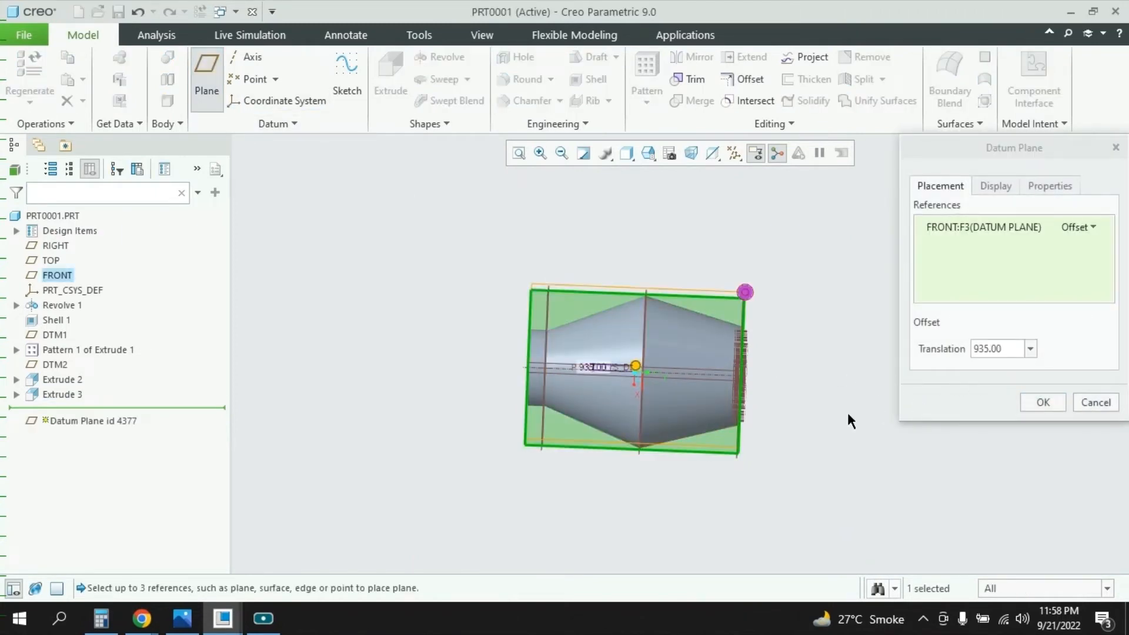
{"action": "middle_click_drag", "start_coordinate": [823, 415], "coordinate": [814, 330]}
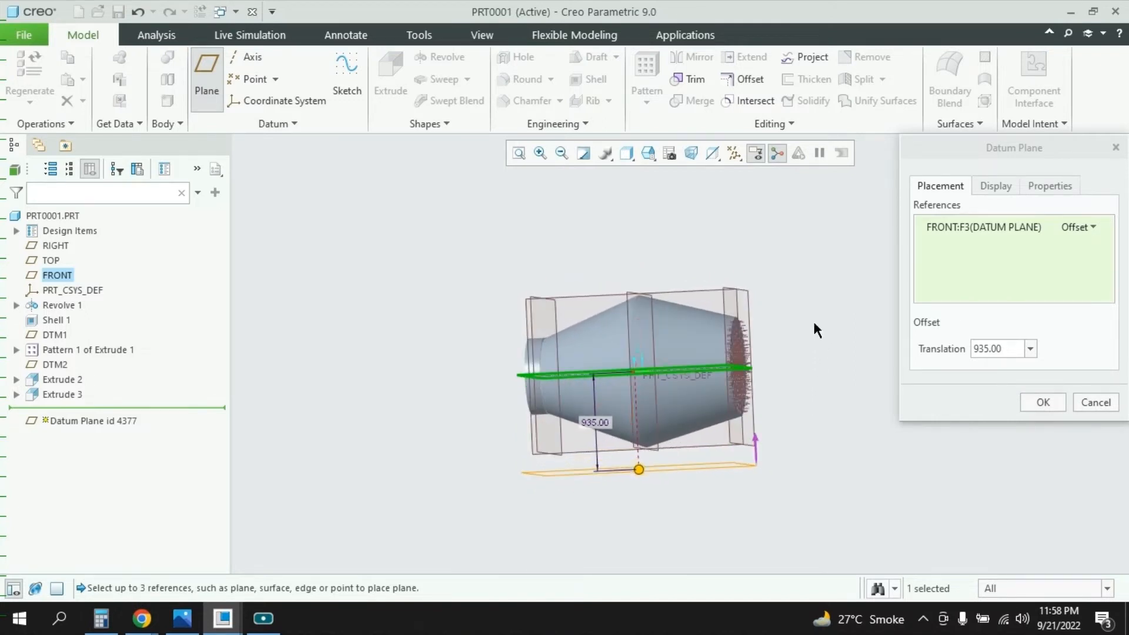
{"action": "left_click", "coordinate": [182, 617]}
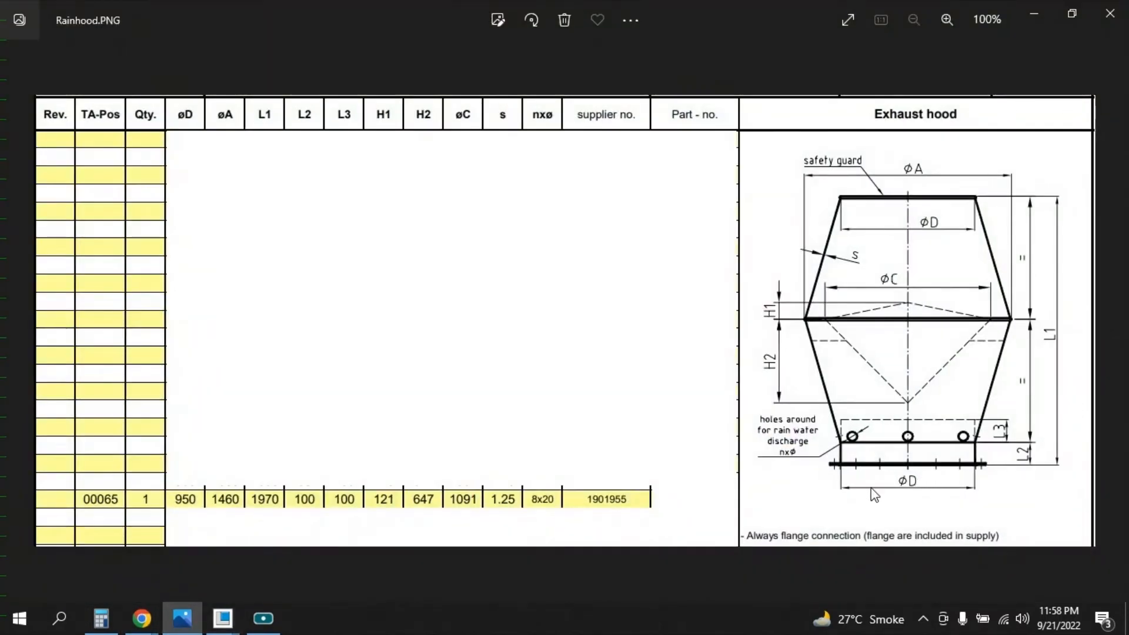
{"action": "left_click", "coordinate": [182, 618]}
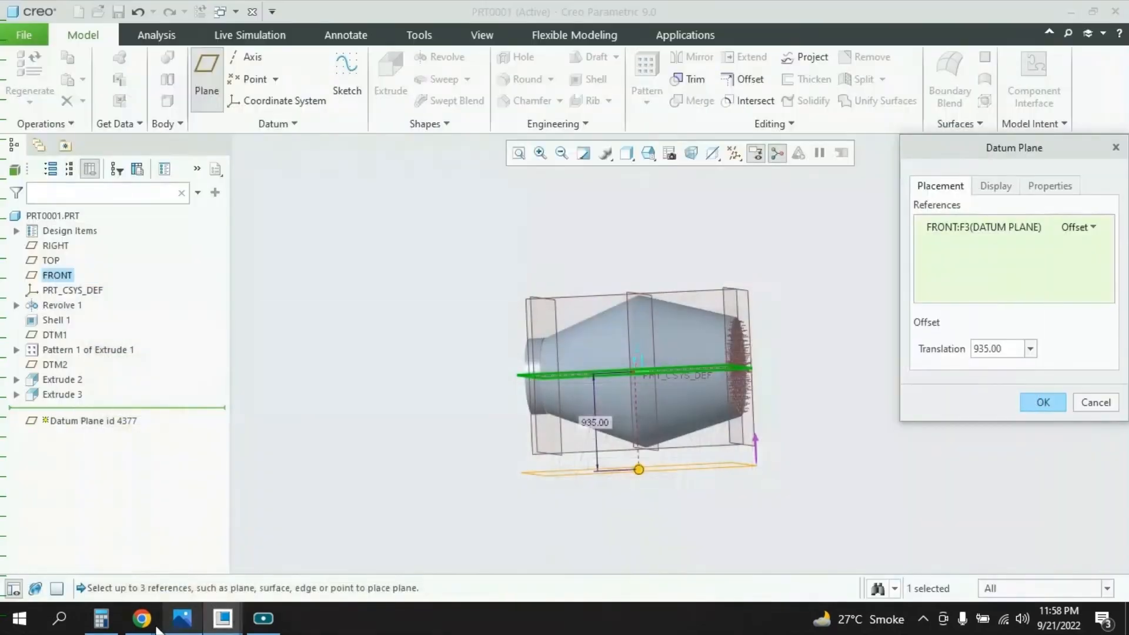
{"action": "left_click", "coordinate": [101, 618]}
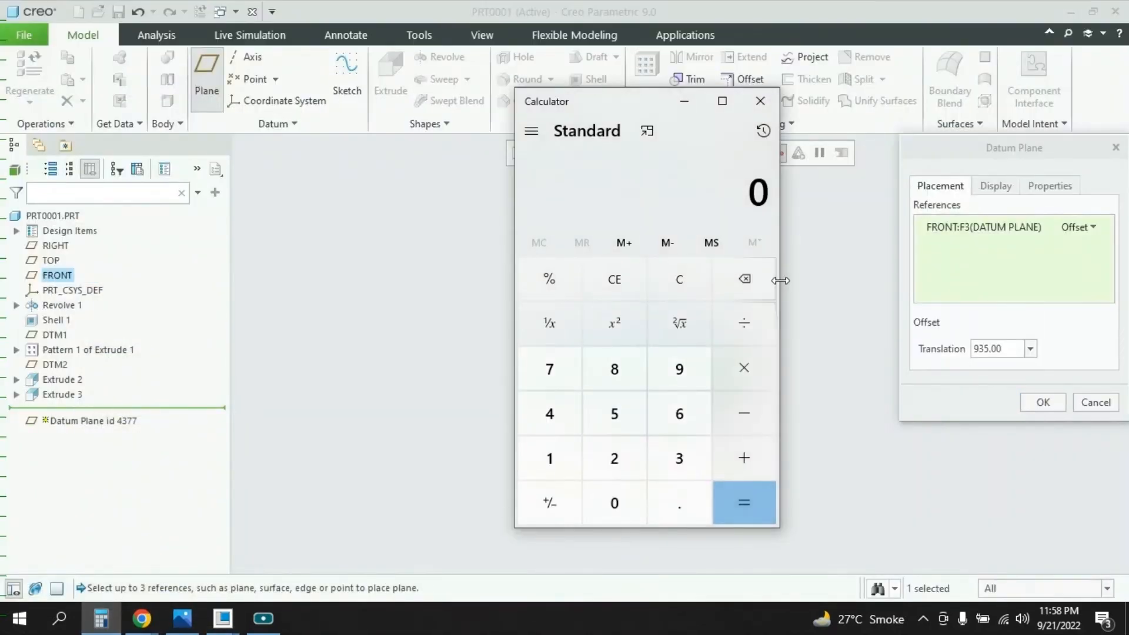
{"action": "type", "text": "950/2"}
{"action": "key", "text": "Return"}
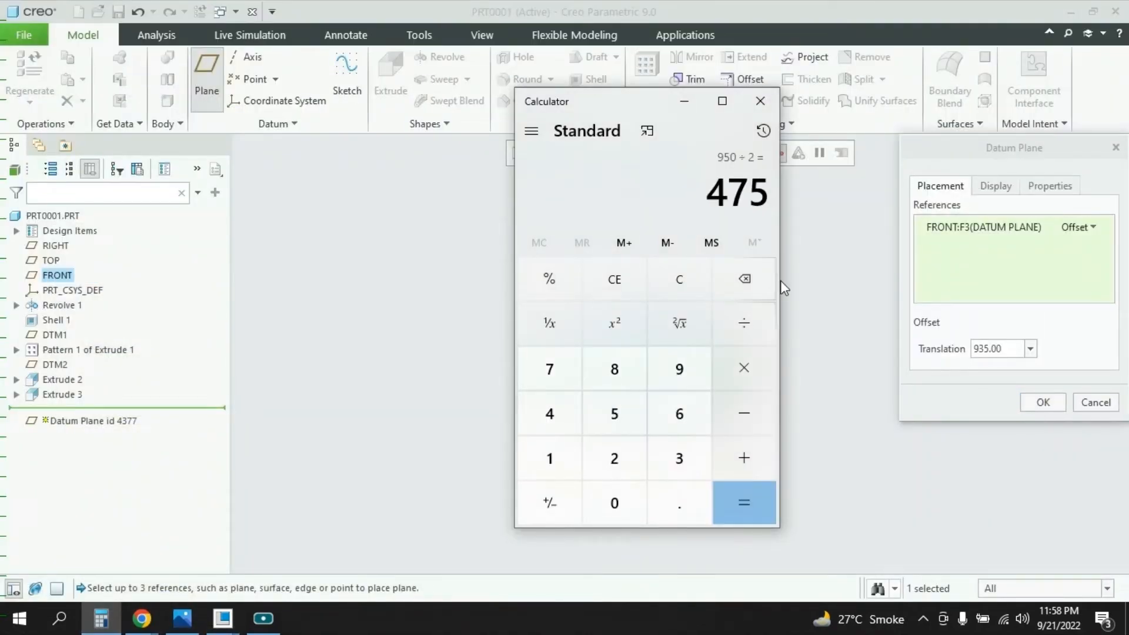
{"action": "left_click", "coordinate": [682, 103]}
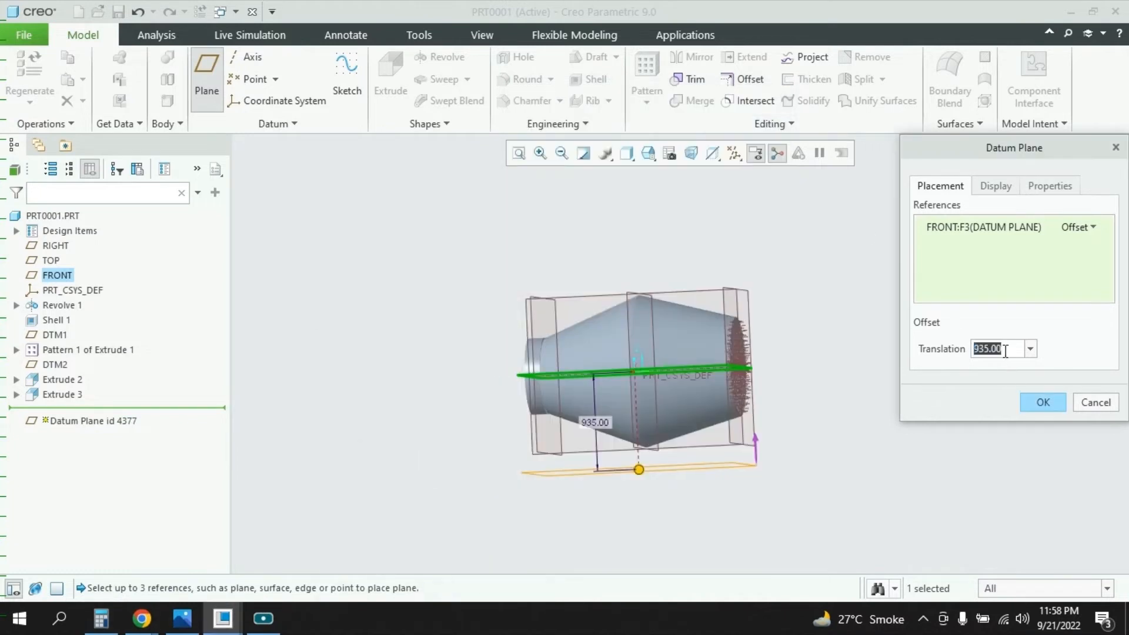
Step: Set the new datum plane's offset from FRONT to 475 mm and create the plane
{"action": "type", "text": "47"}
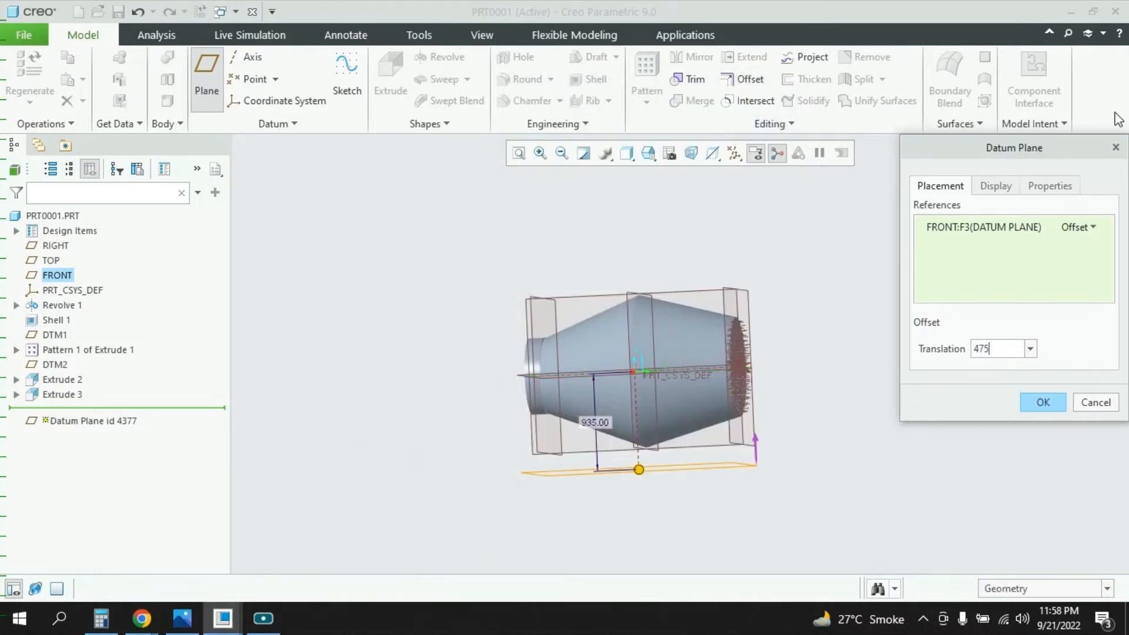
{"action": "type", "text": "5"}
{"action": "key", "text": "Return"}
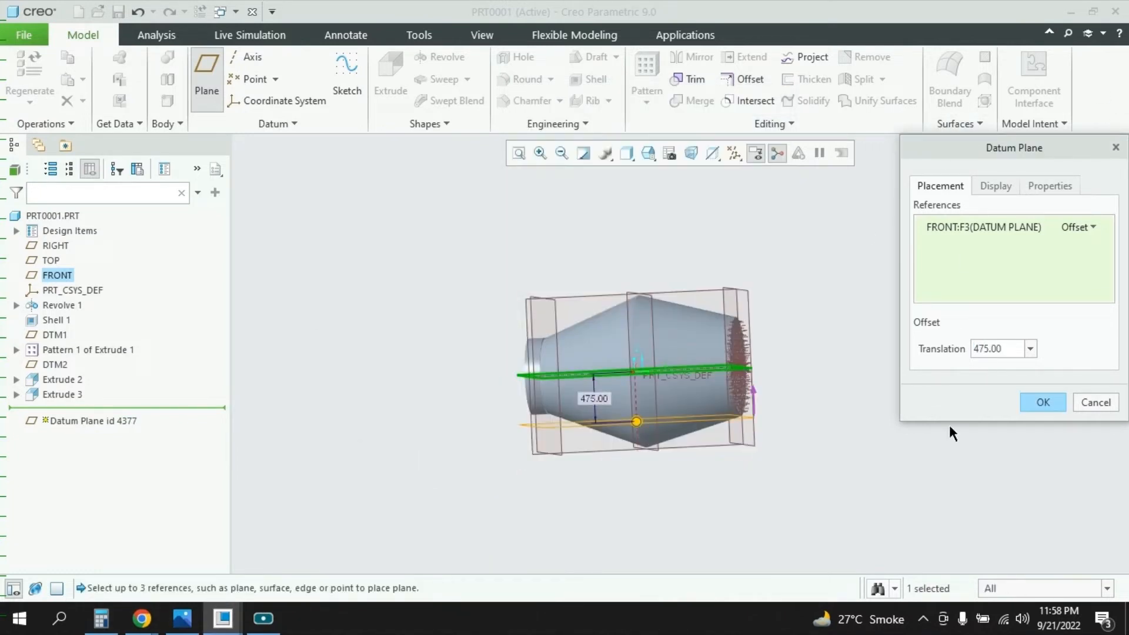
{"action": "scroll", "coordinate": [542, 426], "scroll_direction": "up", "scroll_amount": 3}
{"action": "scroll", "coordinate": [583, 425], "scroll_direction": "down", "scroll_amount": 4}
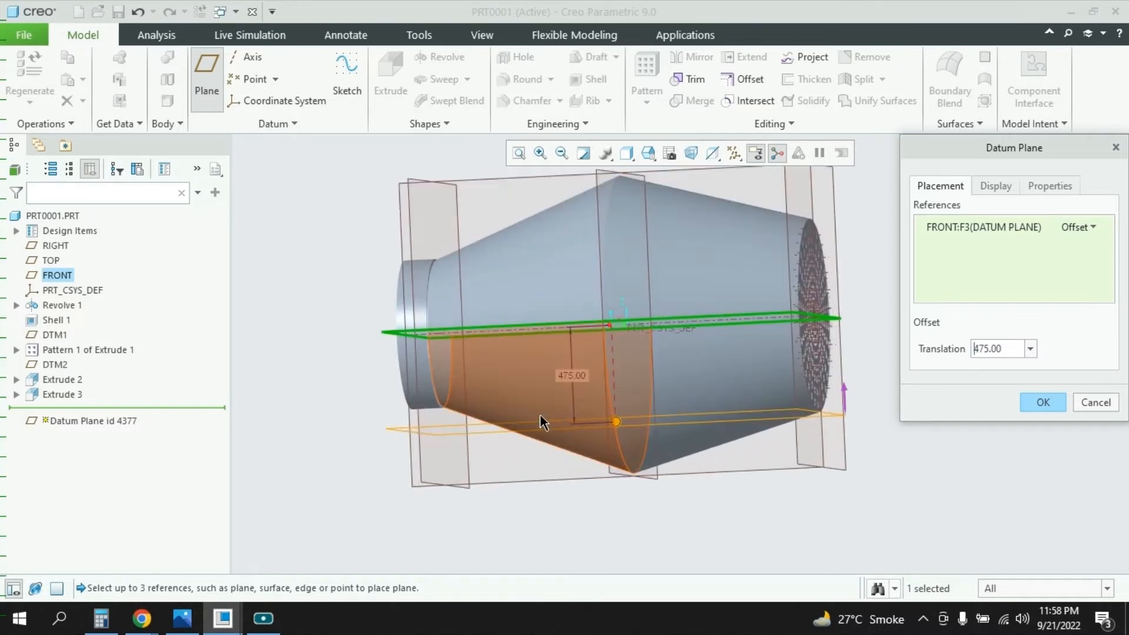
{"action": "scroll", "coordinate": [581, 382], "scroll_direction": "down", "scroll_amount": 2}
{"action": "mouse_move", "coordinate": [581, 382]}
{"action": "middle_mouse_down"}
{"action": "mouse_move", "coordinate": [595, 398]}
{"action": "mouse_move", "coordinate": [589, 378]}
{"action": "middle_mouse_up"}
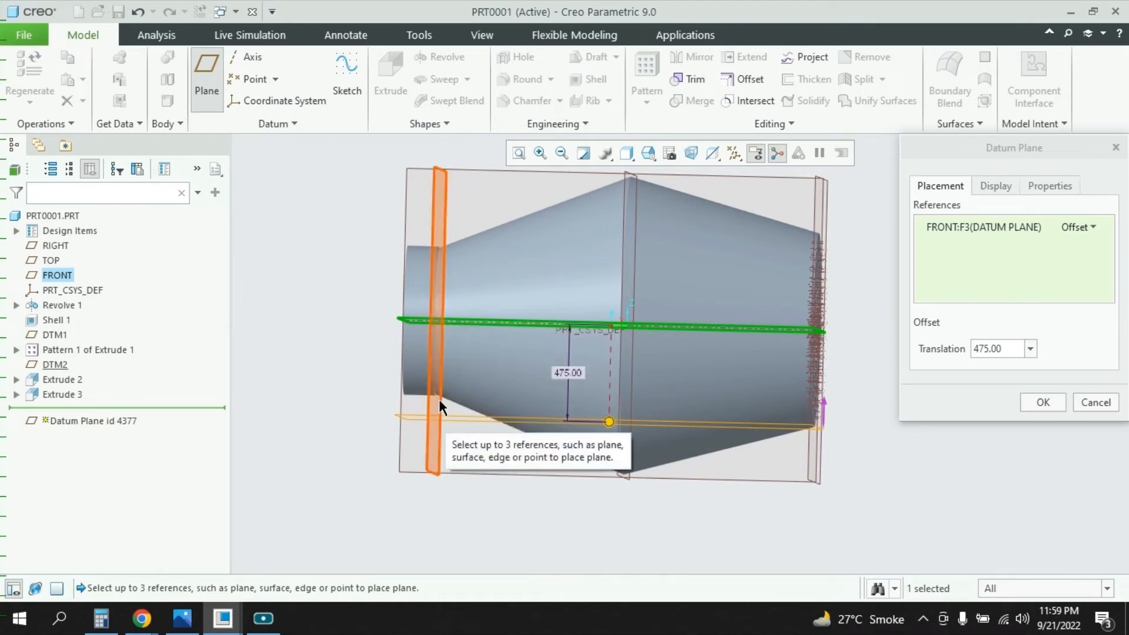
{"action": "left_click", "coordinate": [1044, 402]}
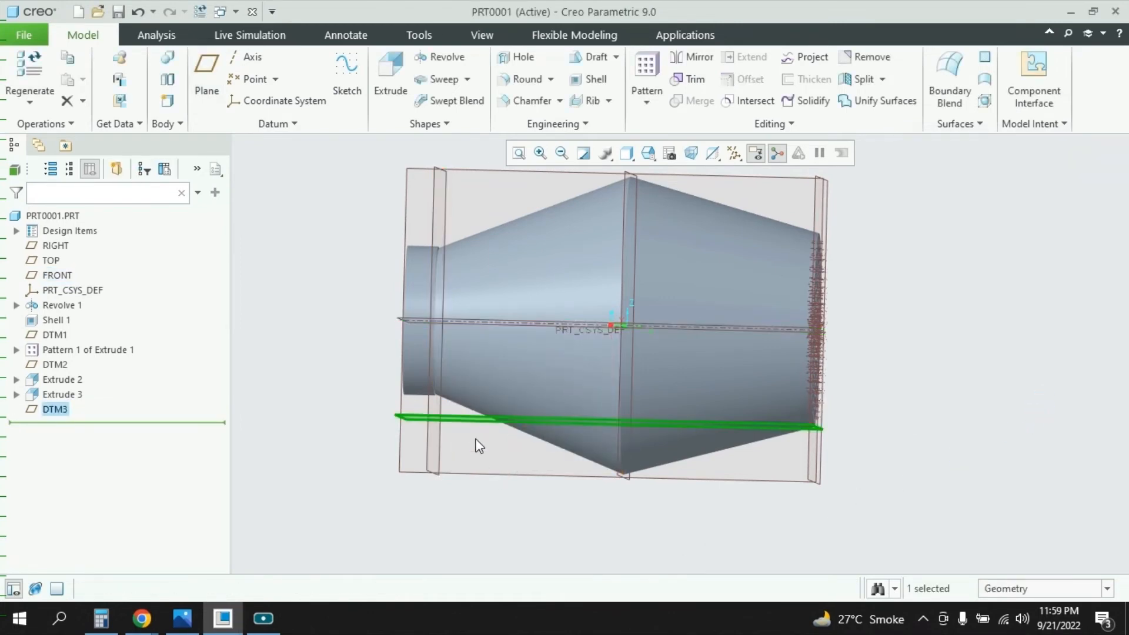
Step: For a new extrusion on datum plane DTM3, sketch a circle about 68 mm in diameter on the hood's centreline, just beside the collar junction
{"action": "scroll", "coordinate": [477, 446], "scroll_direction": "down", "scroll_amount": 3}
{"action": "middle_click_drag", "start_coordinate": [474, 439], "coordinate": [520, 411]}
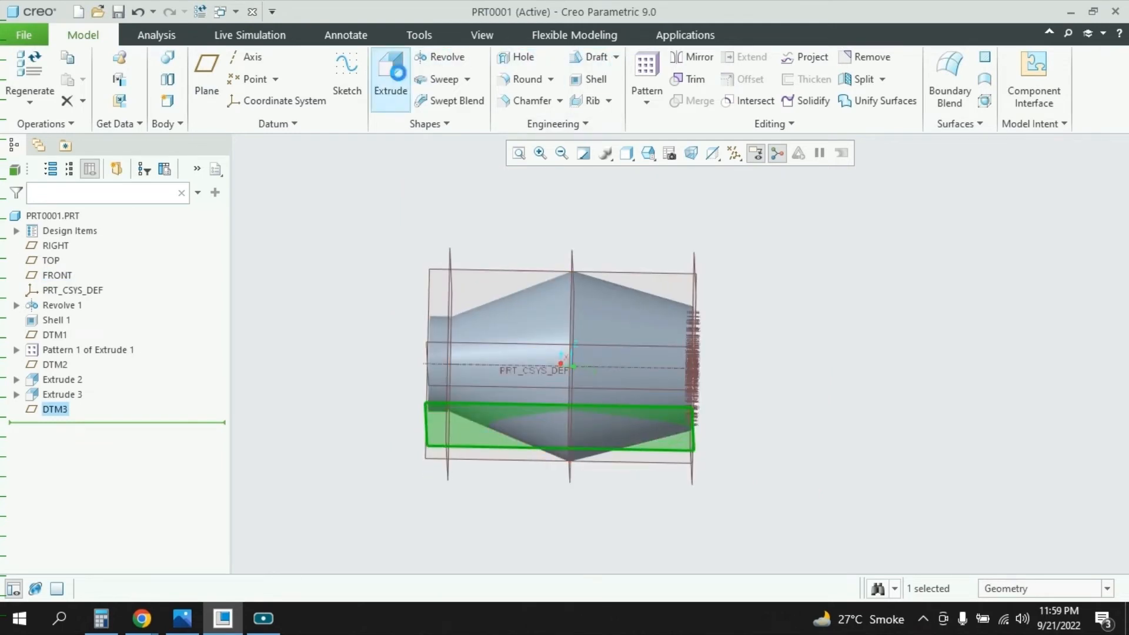
{"action": "left_click", "coordinate": [390, 77]}
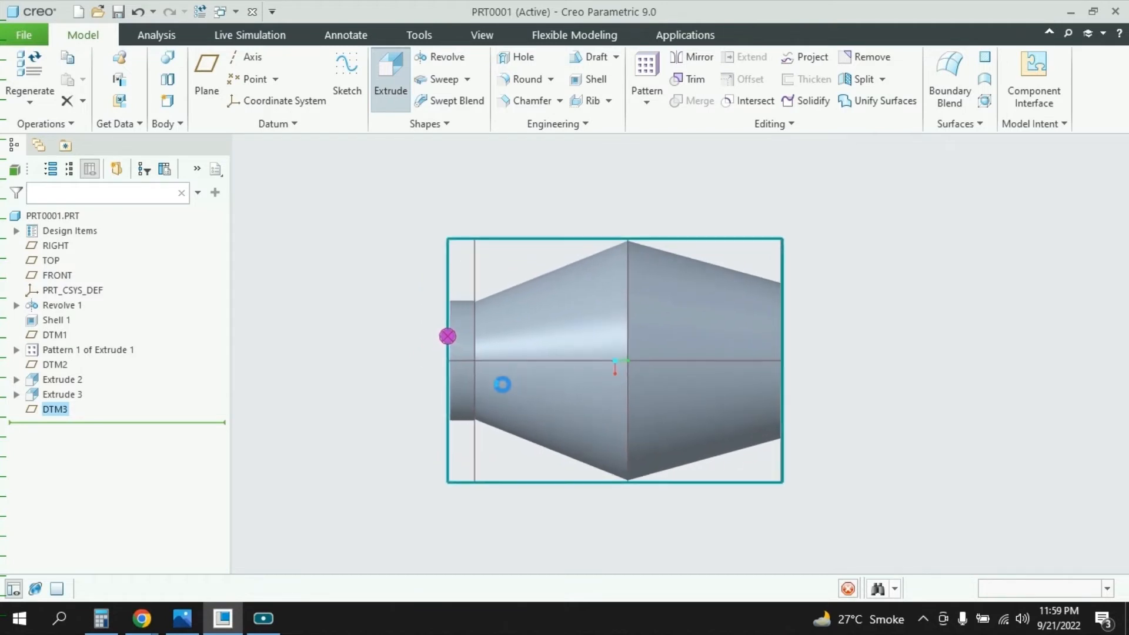
{"action": "scroll", "coordinate": [511, 358], "scroll_direction": "down", "scroll_amount": 5}
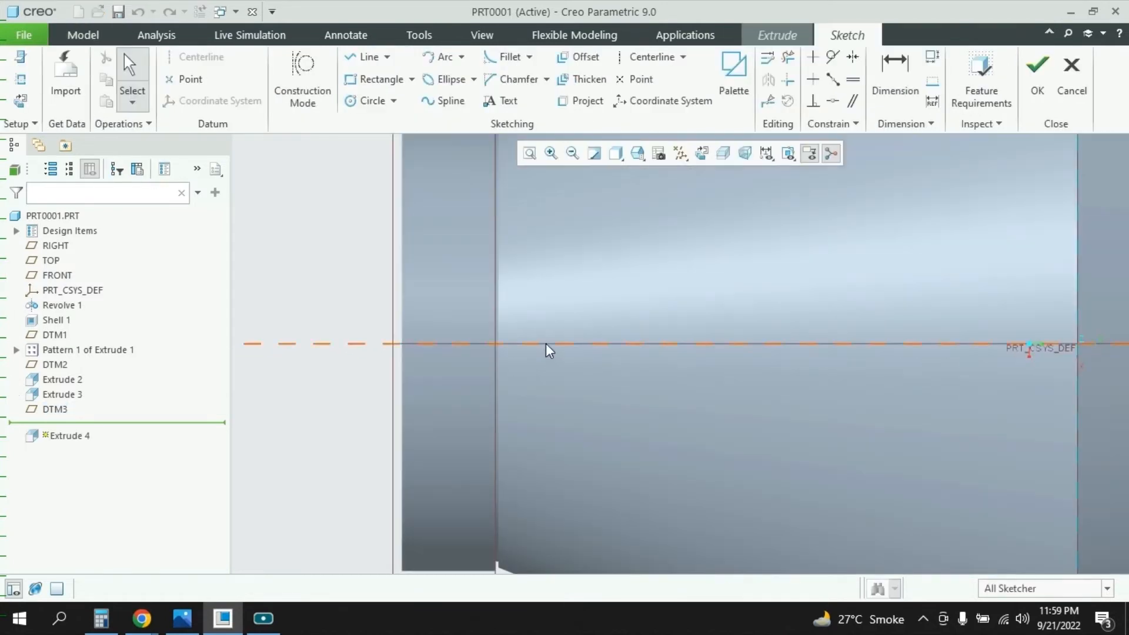
{"action": "left_click", "coordinate": [368, 101]}
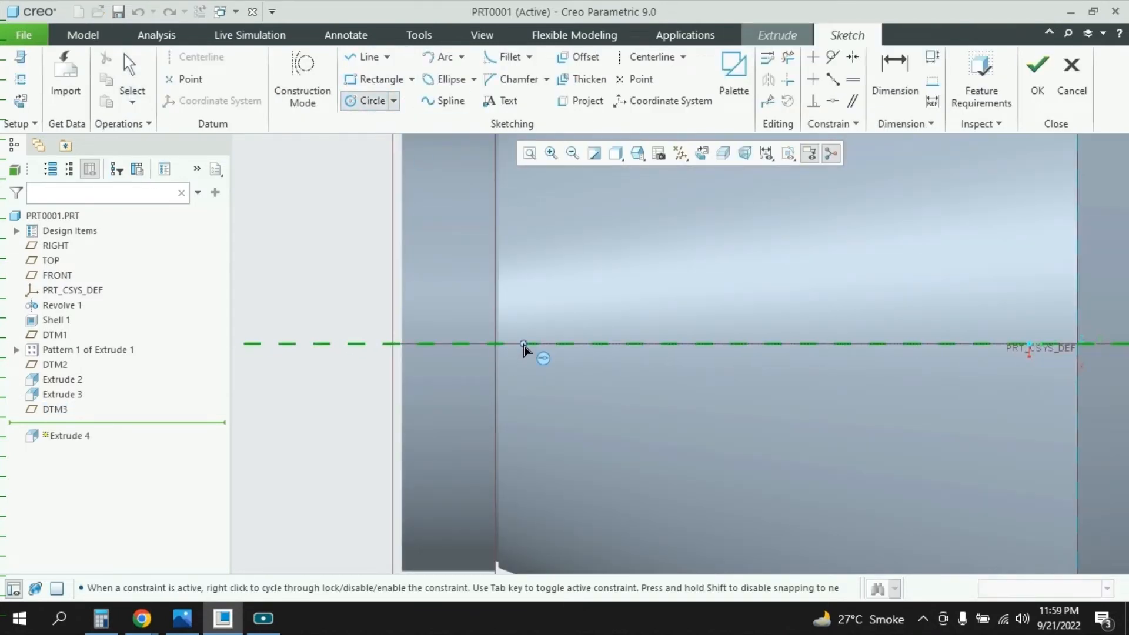
{"action": "left_click", "coordinate": [522, 344]}
{"action": "left_click", "coordinate": [544, 348]}
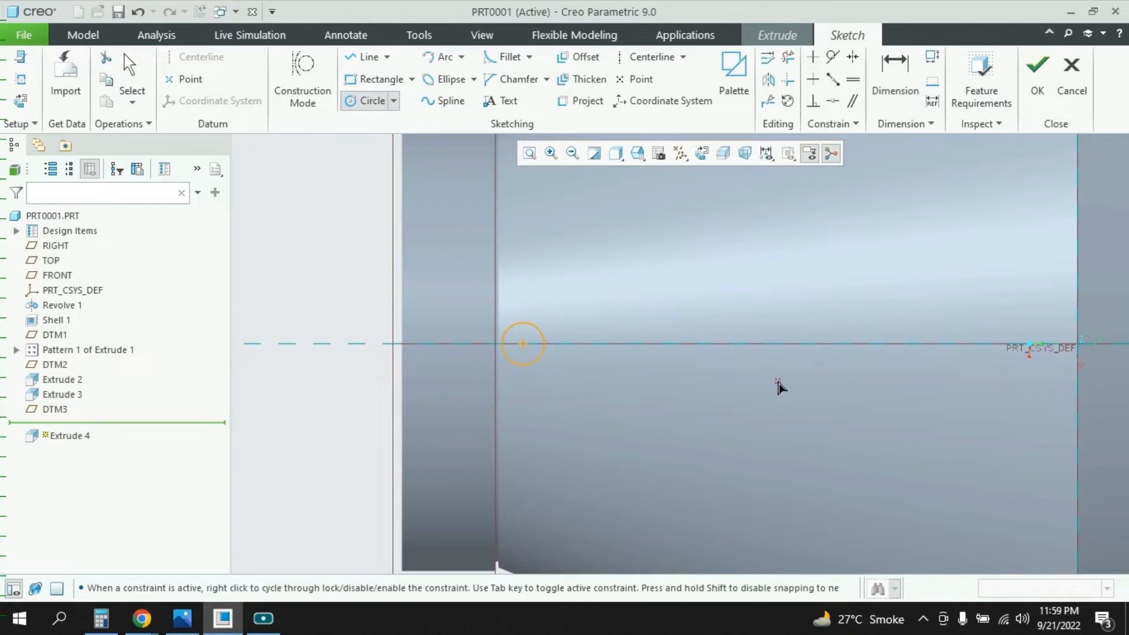
{"action": "middle_click", "coordinate": [682, 388]}
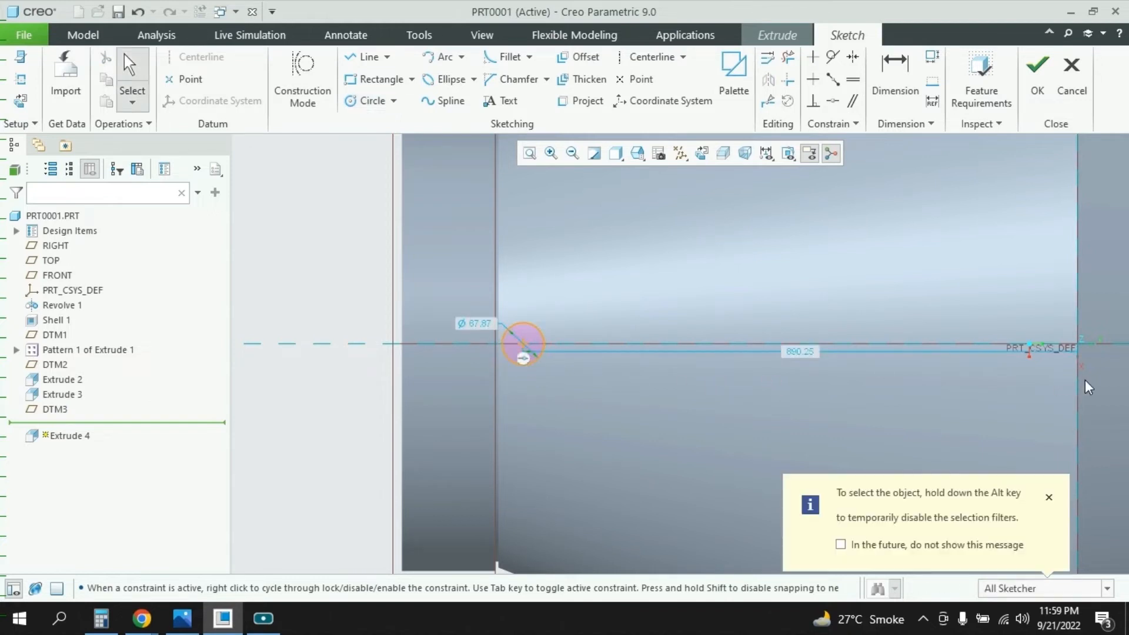
Step: Set the discharge hole circle's diameter to 40 mm and finish the sketch
{"action": "double_click", "coordinate": [477, 323]}
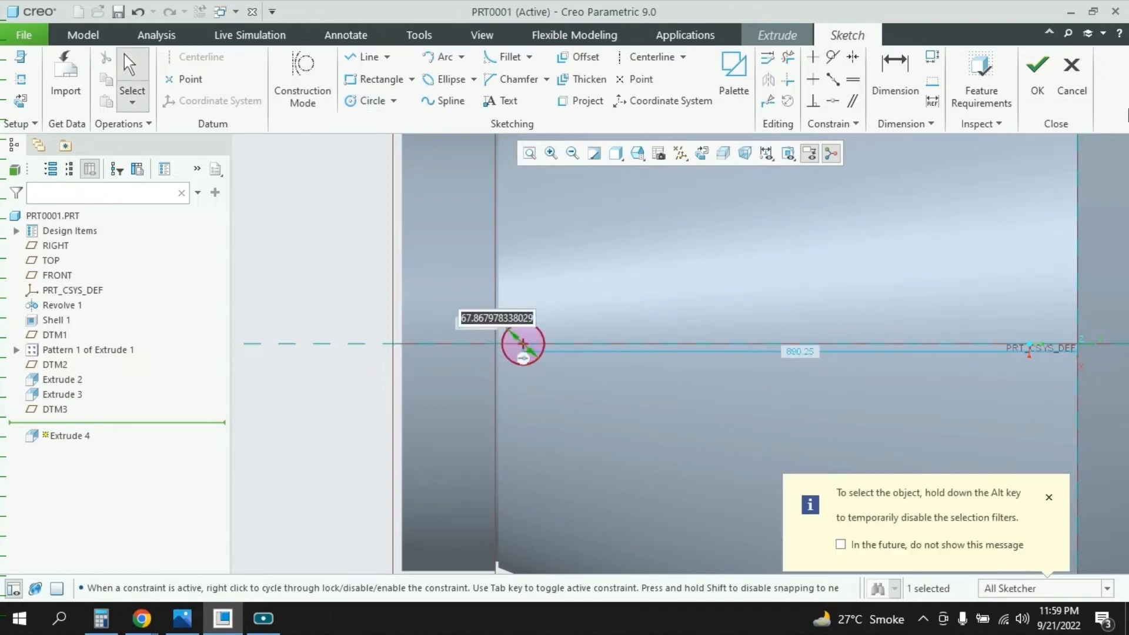
{"action": "type", "text": "3"}
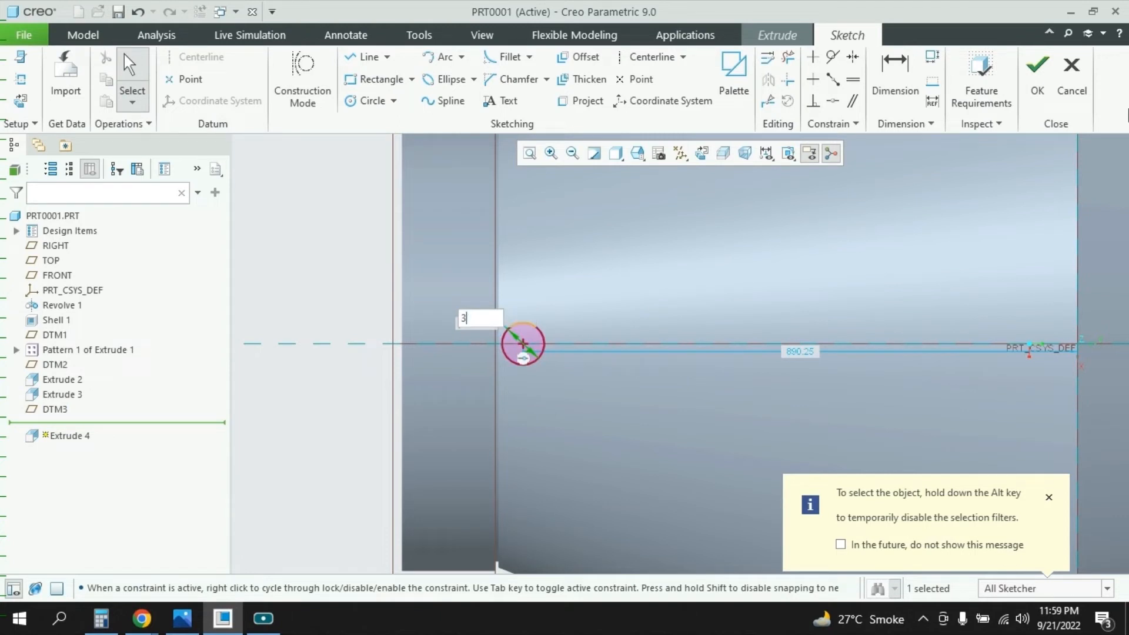
{"action": "type", "text": "040"}
{"action": "key", "text": "Return"}
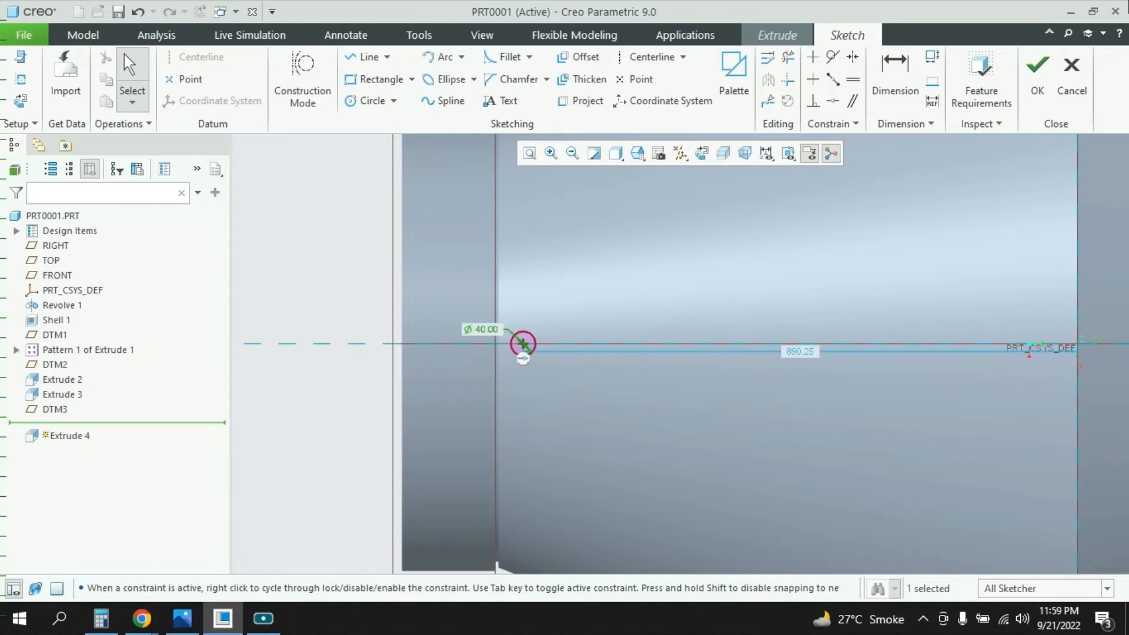
{"action": "left_click", "coordinate": [1037, 74]}
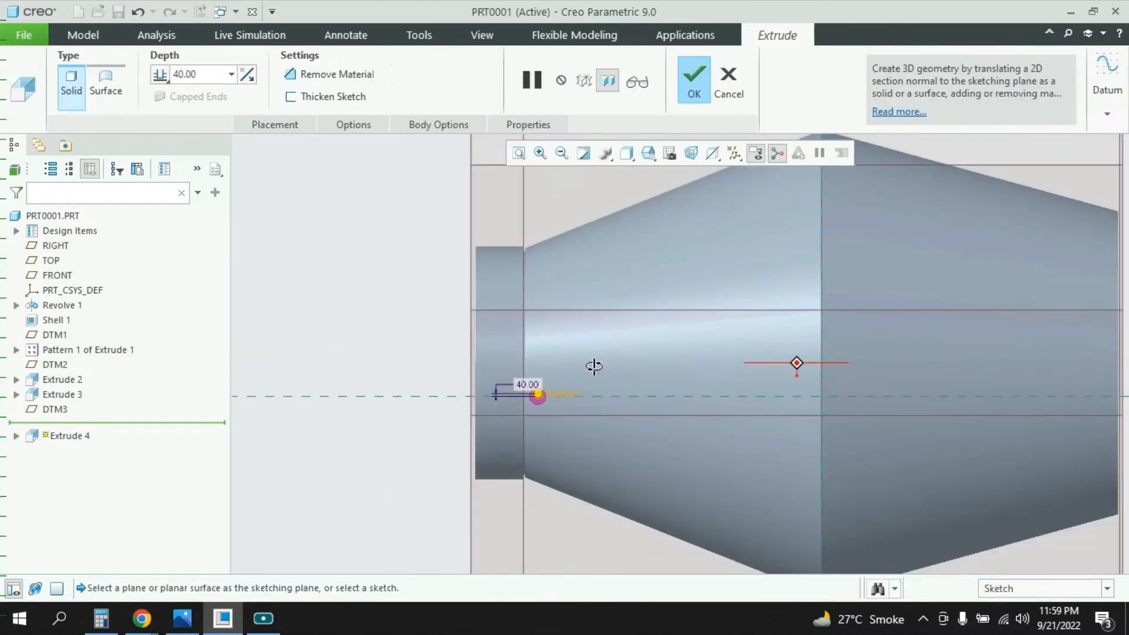
Step: Cut the discharge hole through the hood wall by extruding the circle To Next with Remove Material
{"action": "middle_click_drag", "start_coordinate": [593, 366], "coordinate": [590, 303]}
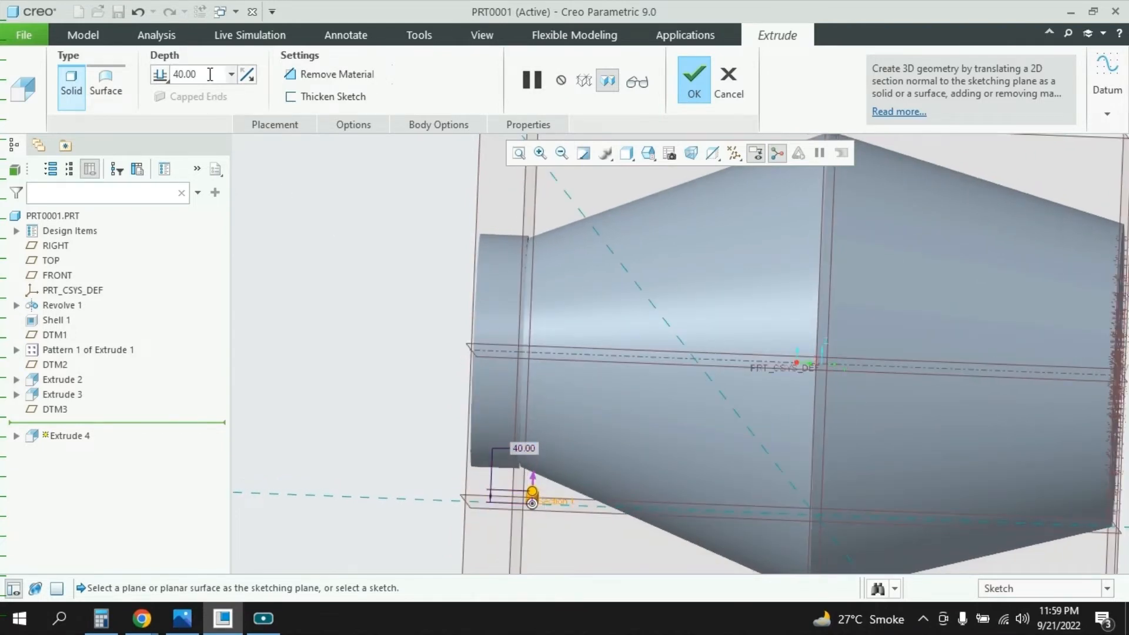
{"action": "left_click", "coordinate": [161, 75]}
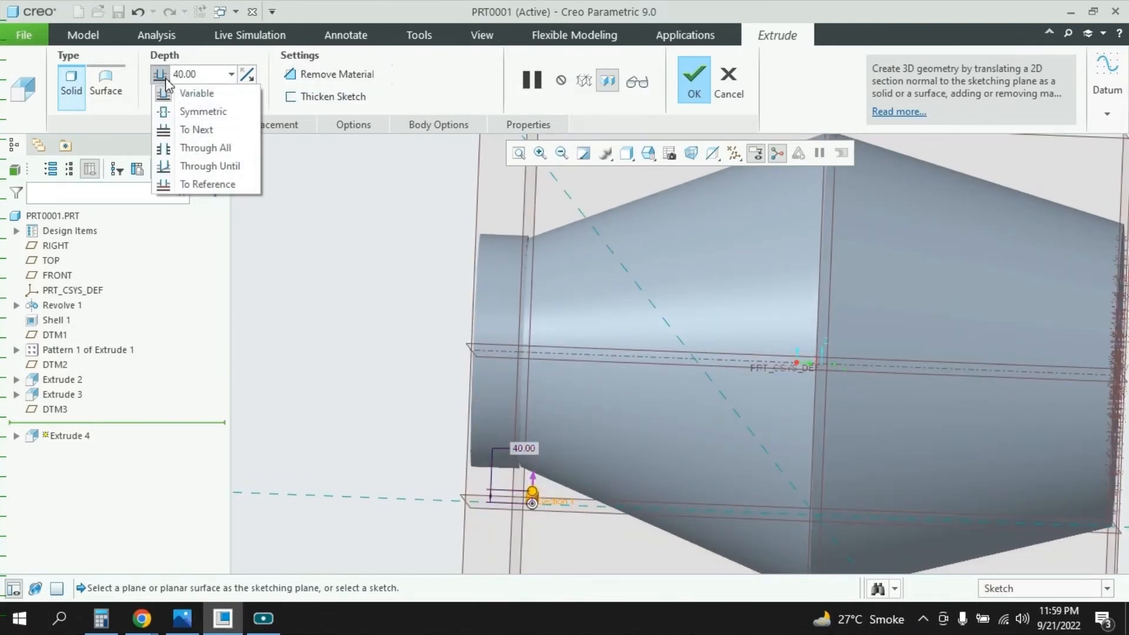
{"action": "left_click", "coordinate": [194, 131]}
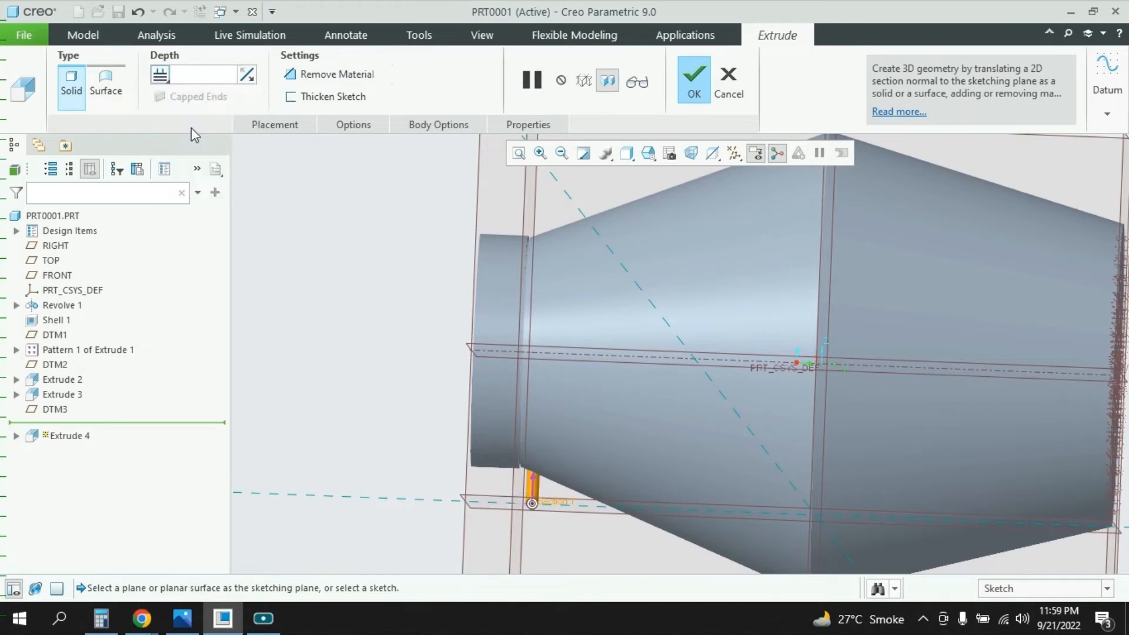
{"action": "left_click", "coordinate": [327, 76]}
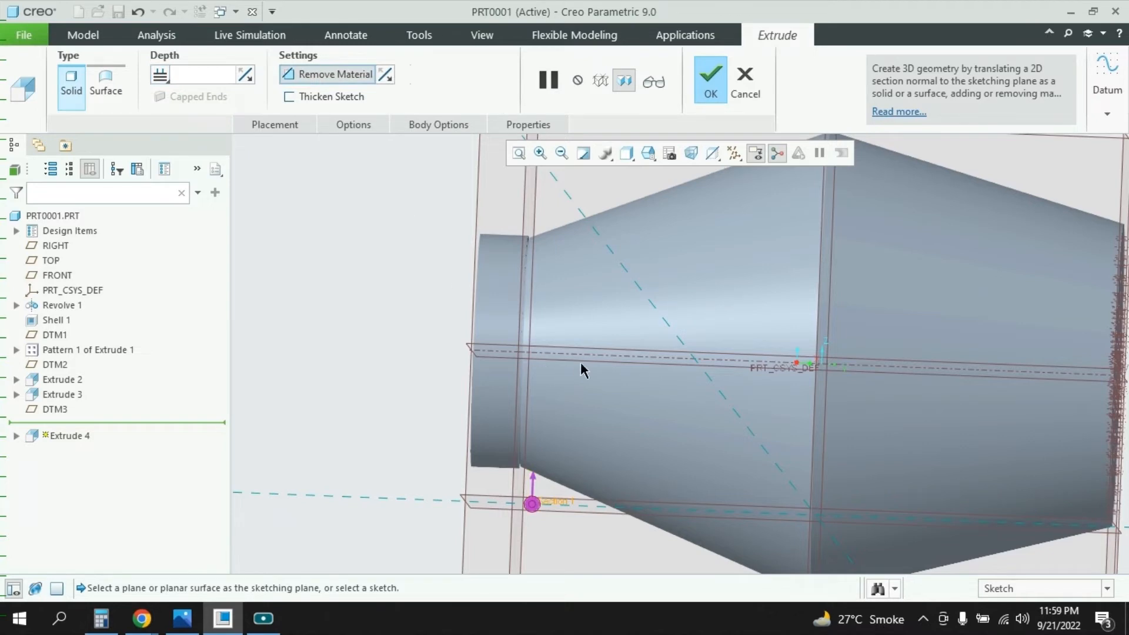
{"action": "mouse_move", "coordinate": [608, 366]}
{"action": "middle_mouse_down"}
{"action": "mouse_move", "coordinate": [602, 396]}
{"action": "mouse_move", "coordinate": [613, 302]}
{"action": "middle_mouse_up"}
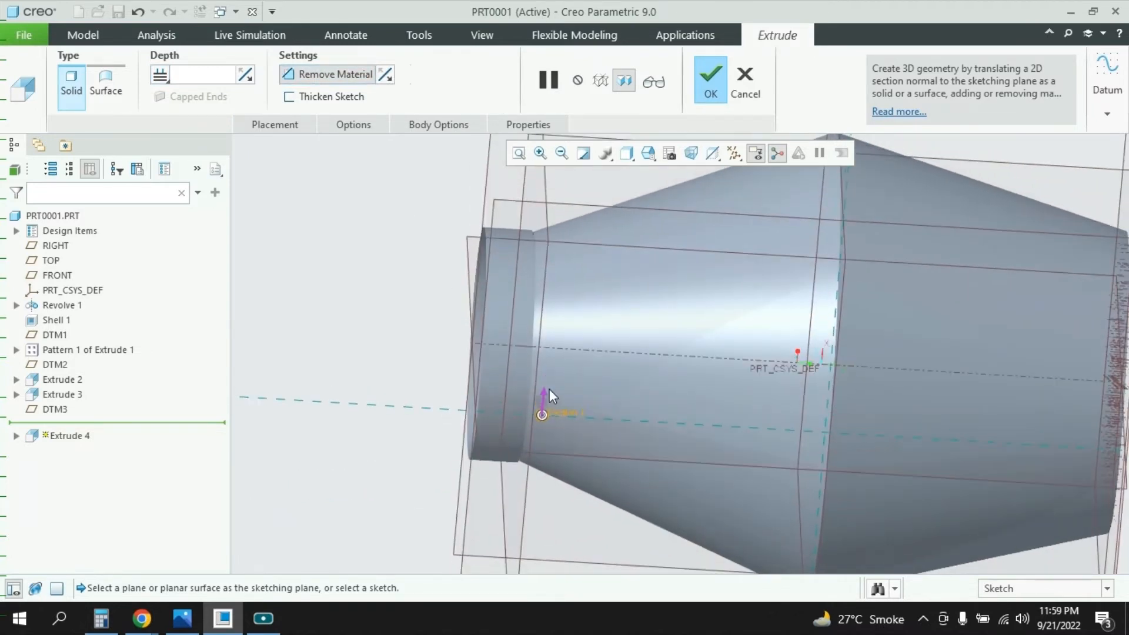
{"action": "scroll", "coordinate": [534, 416], "scroll_direction": "down", "scroll_amount": 6}
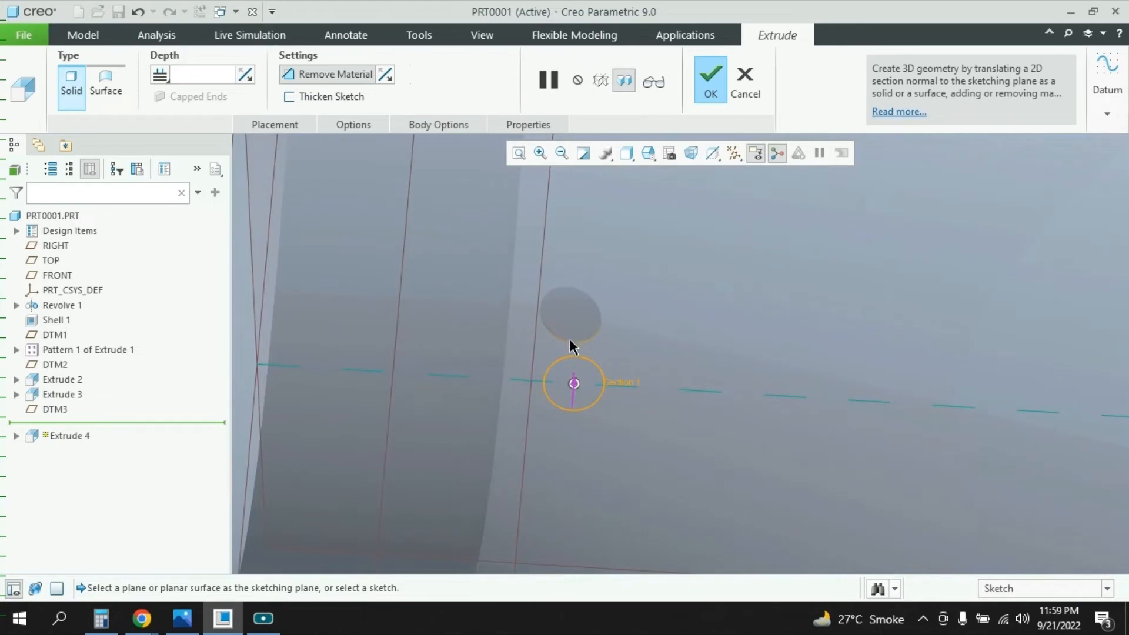
{"action": "scroll", "coordinate": [570, 341], "scroll_direction": "up", "scroll_amount": 5}
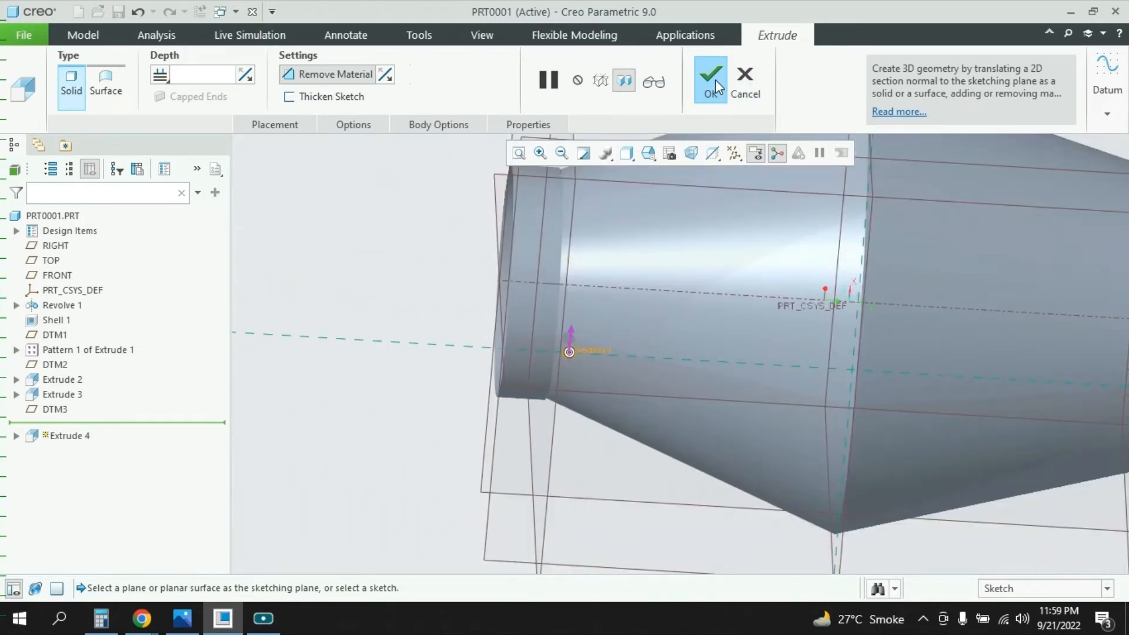
{"action": "left_click", "coordinate": [715, 80]}
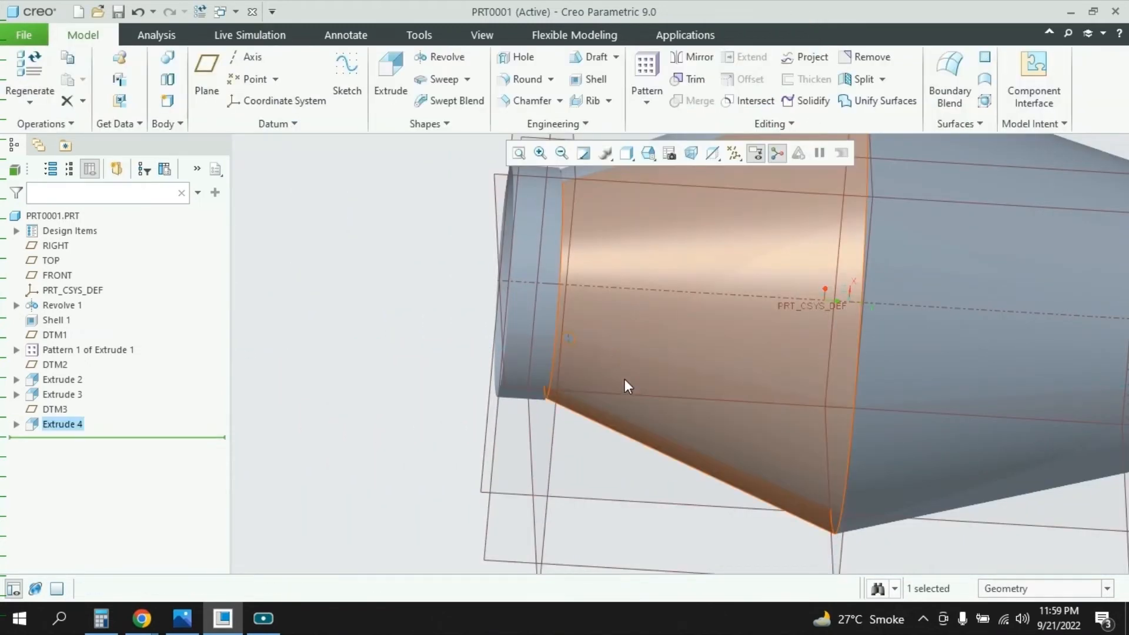
Step: Start an axis pattern of the discharge hole cut around the hood's central axis
{"action": "mouse_move", "coordinate": [637, 341]}
{"action": "middle_mouse_down"}
{"action": "mouse_move", "coordinate": [638, 360]}
{"action": "mouse_move", "coordinate": [637, 330]}
{"action": "mouse_move", "coordinate": [696, 398]}
{"action": "mouse_move", "coordinate": [620, 377]}
{"action": "mouse_move", "coordinate": [612, 338]}
{"action": "mouse_move", "coordinate": [694, 395]}
{"action": "middle_mouse_up"}
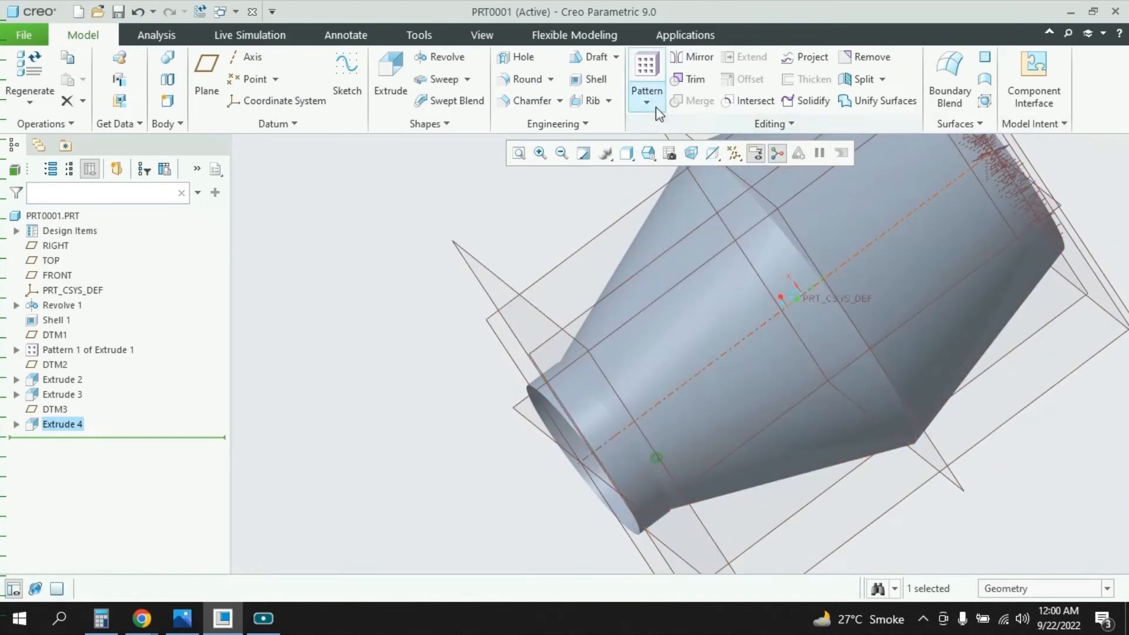
{"action": "left_click", "coordinate": [656, 106]}
{"action": "left_click", "coordinate": [662, 122]}
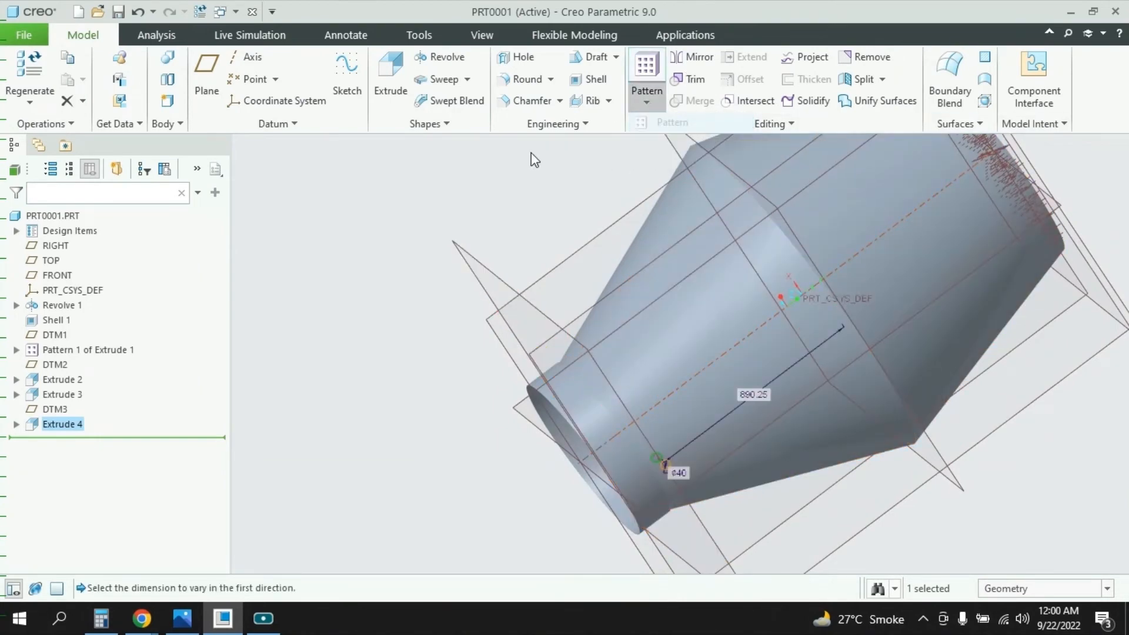
{"action": "left_click", "coordinate": [97, 87]}
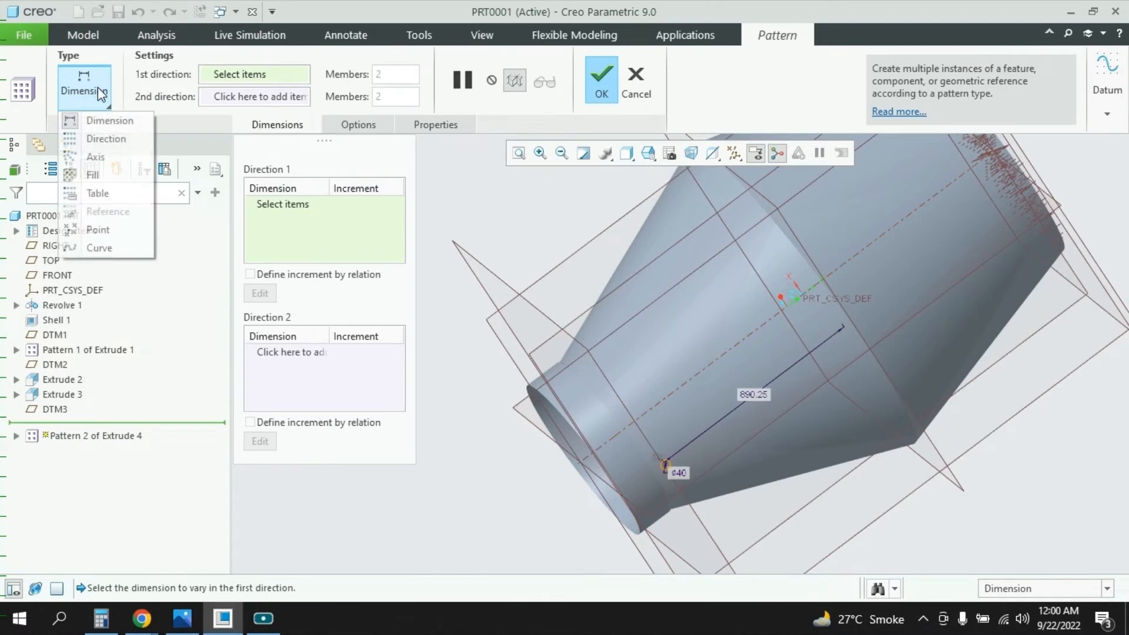
{"action": "left_click", "coordinate": [101, 160]}
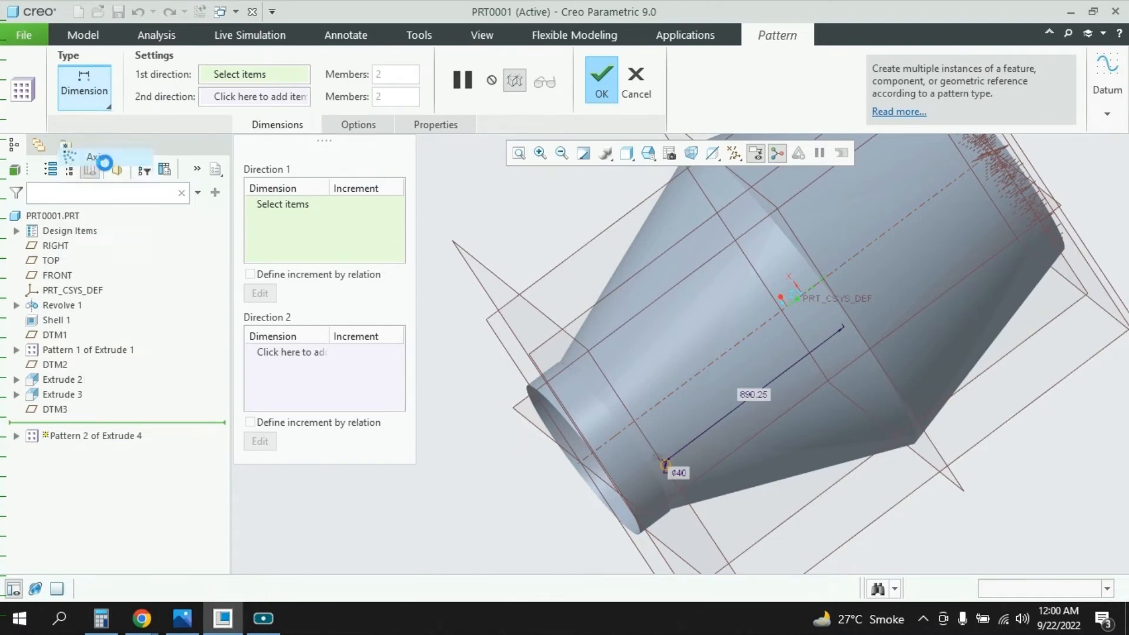
{"action": "left_click", "coordinate": [712, 362]}
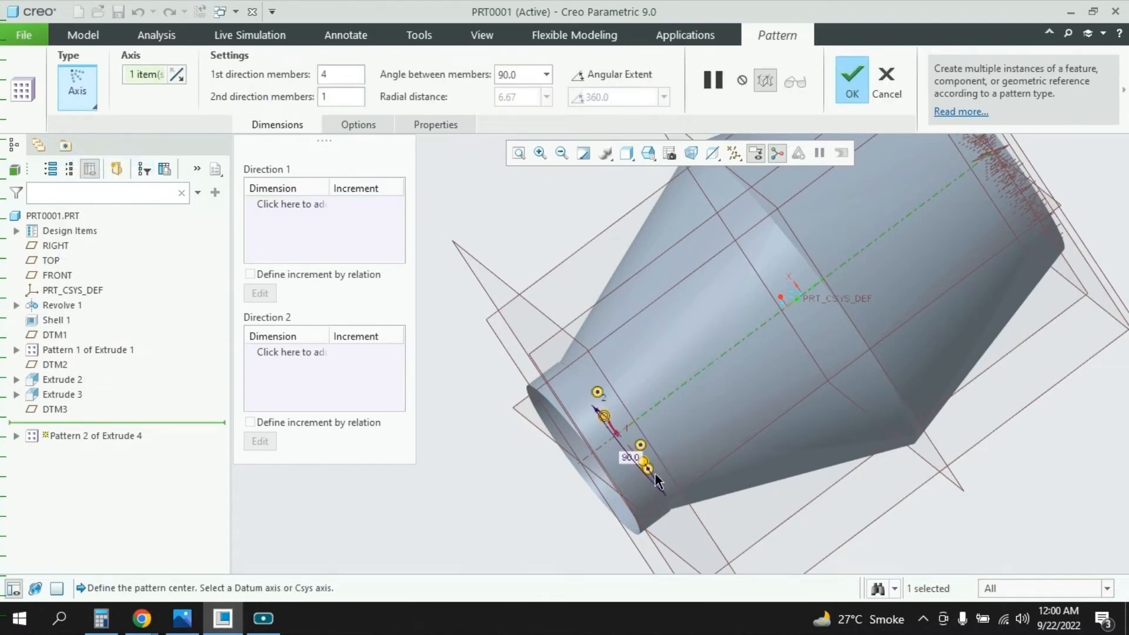
Step: Set the discharge hole pattern to 10 members over a 360° angular extent and create it
{"action": "left_click", "coordinate": [597, 75]}
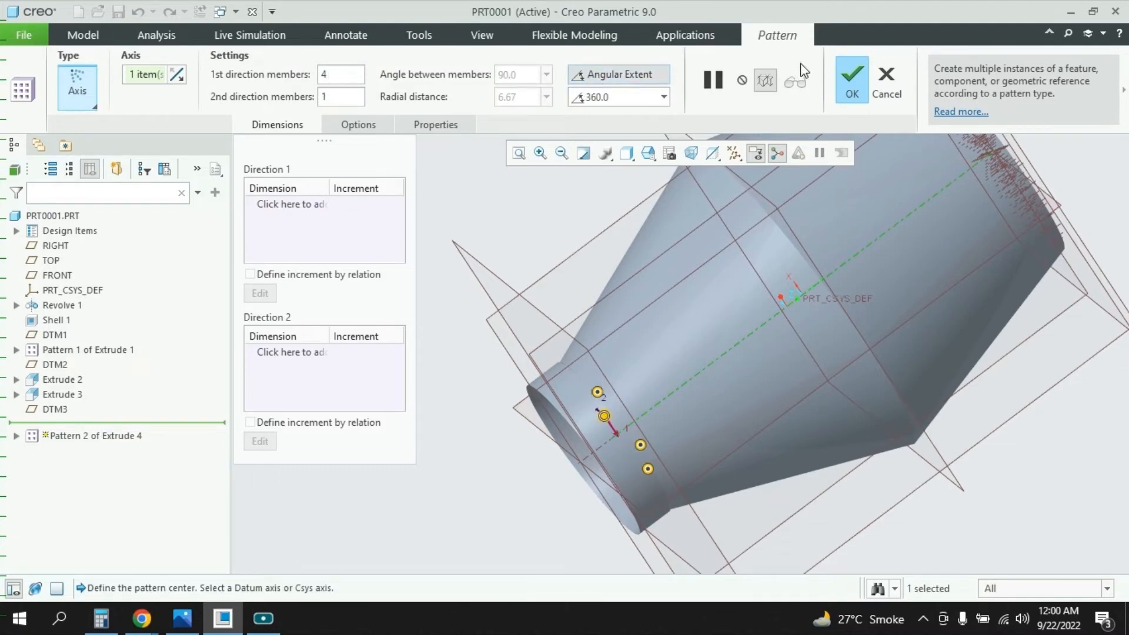
{"action": "key", "text": "BackSpace"}
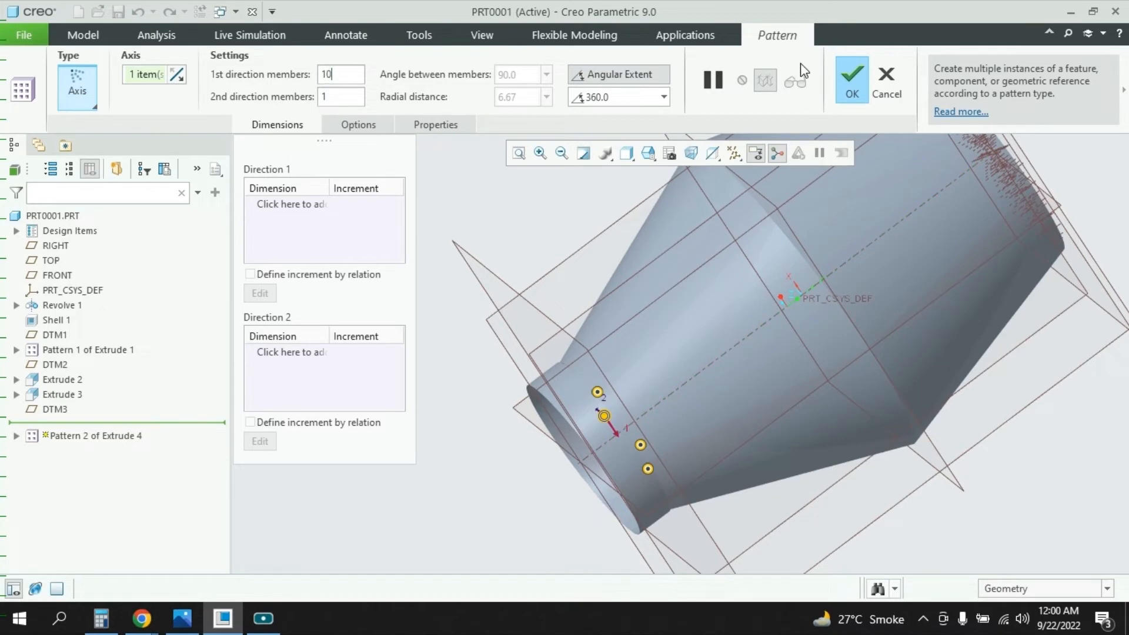
{"action": "key", "text": "Return"}
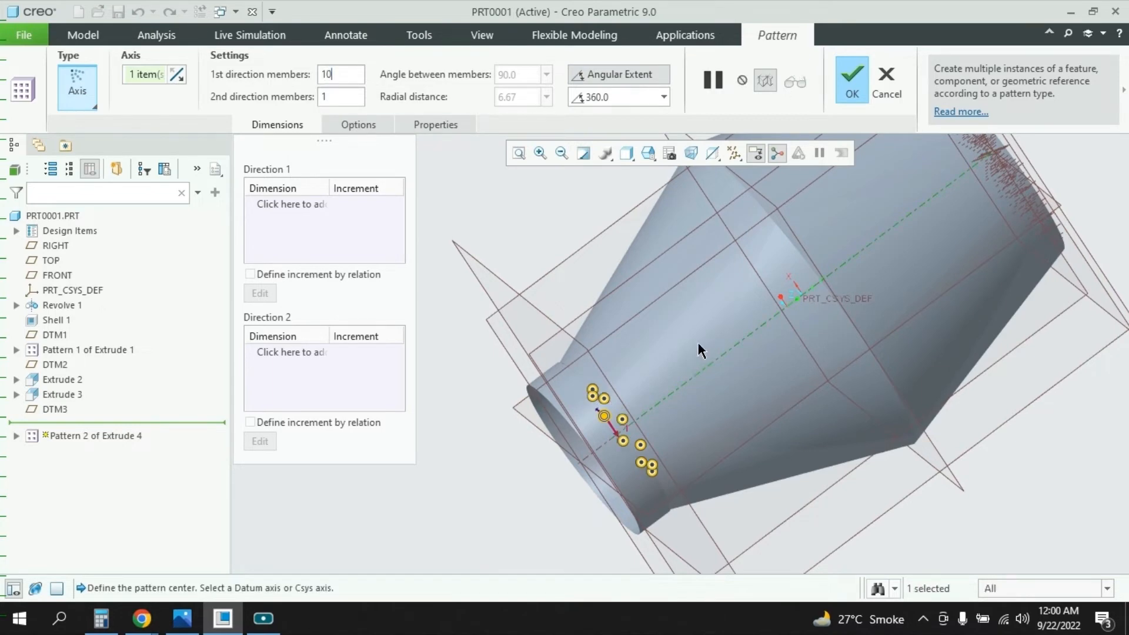
{"action": "mouse_move", "coordinate": [690, 348]}
{"action": "middle_mouse_down"}
{"action": "mouse_move", "coordinate": [681, 383]}
{"action": "mouse_move", "coordinate": [632, 415]}
{"action": "mouse_move", "coordinate": [635, 383]}
{"action": "mouse_move", "coordinate": [671, 388]}
{"action": "mouse_move", "coordinate": [680, 360]}
{"action": "mouse_move", "coordinate": [703, 348]}
{"action": "mouse_move", "coordinate": [751, 345]}
{"action": "mouse_move", "coordinate": [754, 361]}
{"action": "middle_mouse_up"}
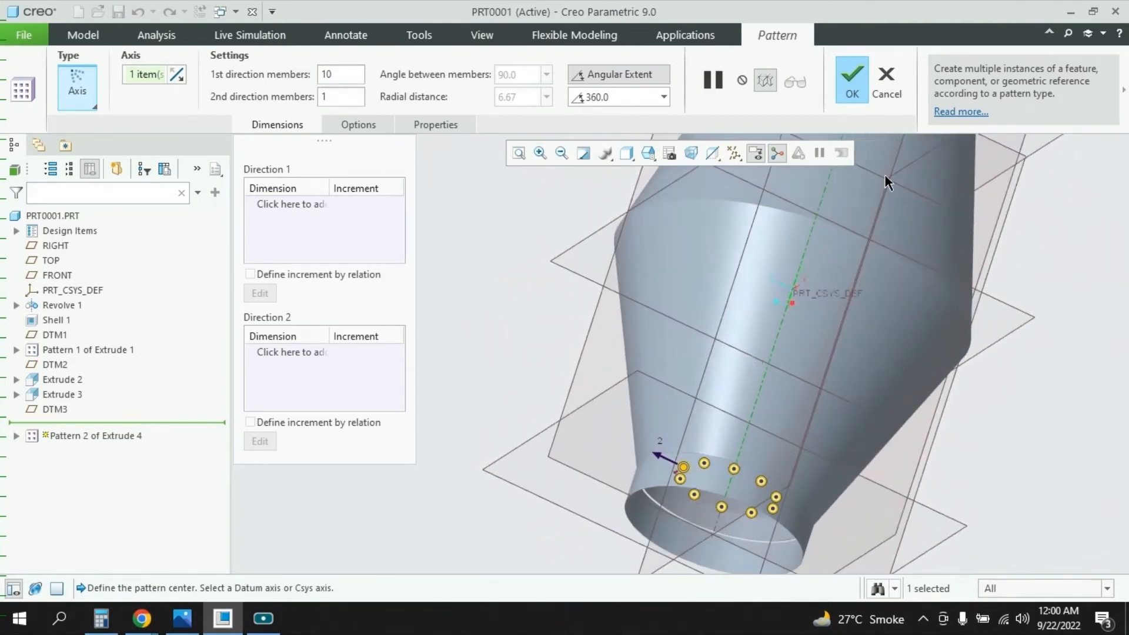
{"action": "left_click", "coordinate": [860, 83]}
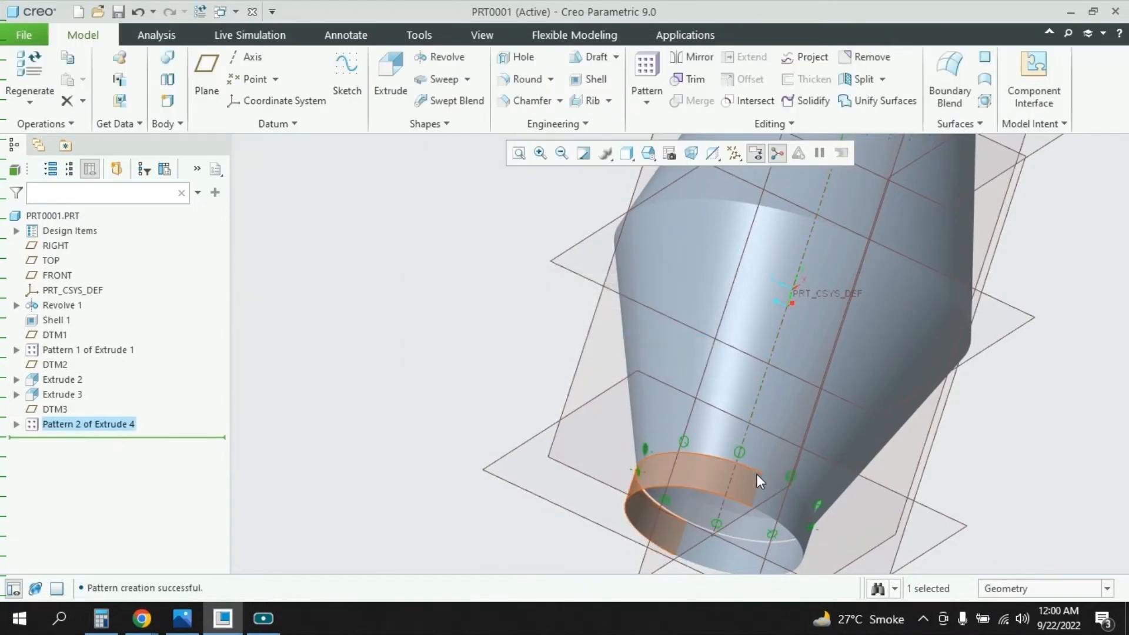
Step: Inspect the patterned discharge holes and the whole hood from several angles, and compare the model with the Rainhood.PNG drawing
{"action": "scroll", "coordinate": [592, 410], "scroll_direction": "down", "scroll_amount": 5}
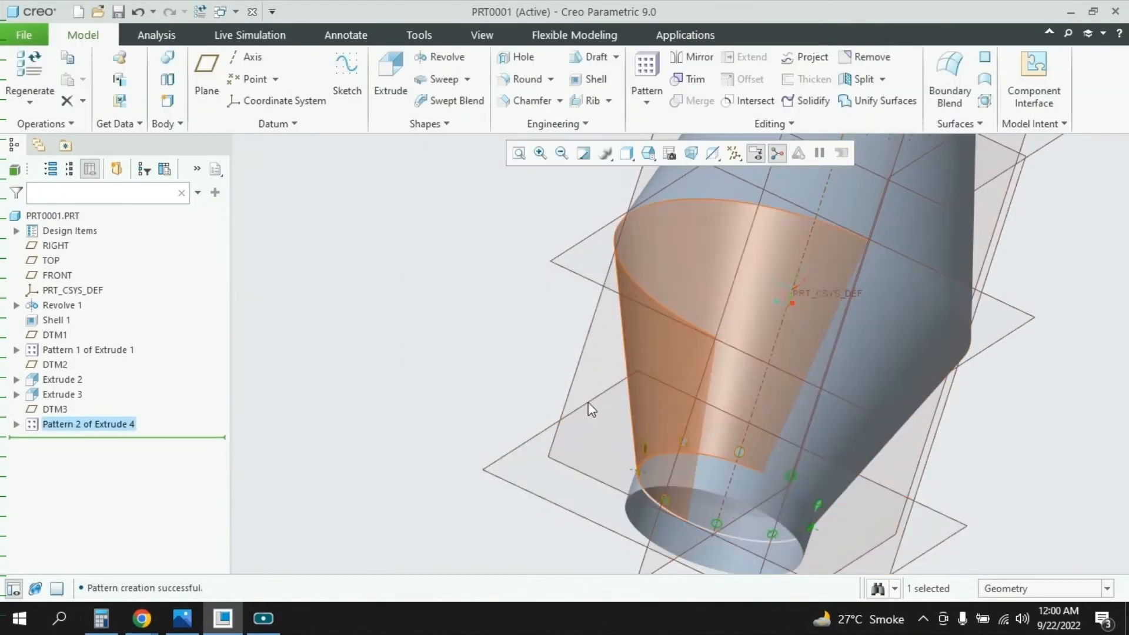
{"action": "middle_click_drag", "start_coordinate": [548, 381], "coordinate": [604, 403]}
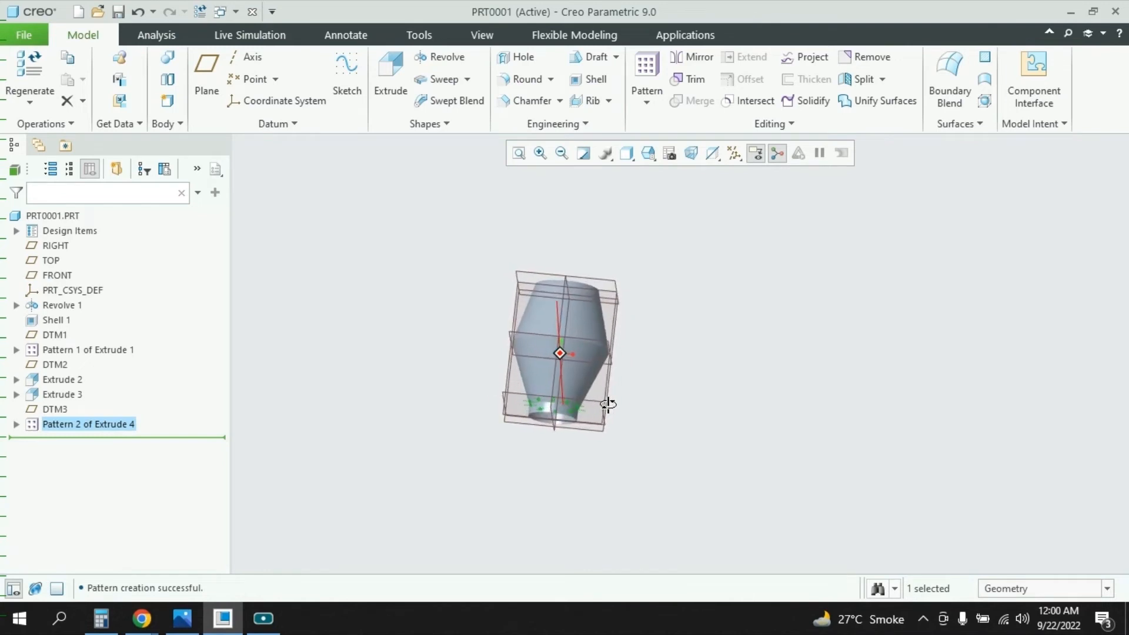
{"action": "scroll", "coordinate": [569, 416], "scroll_direction": "up", "scroll_amount": 5}
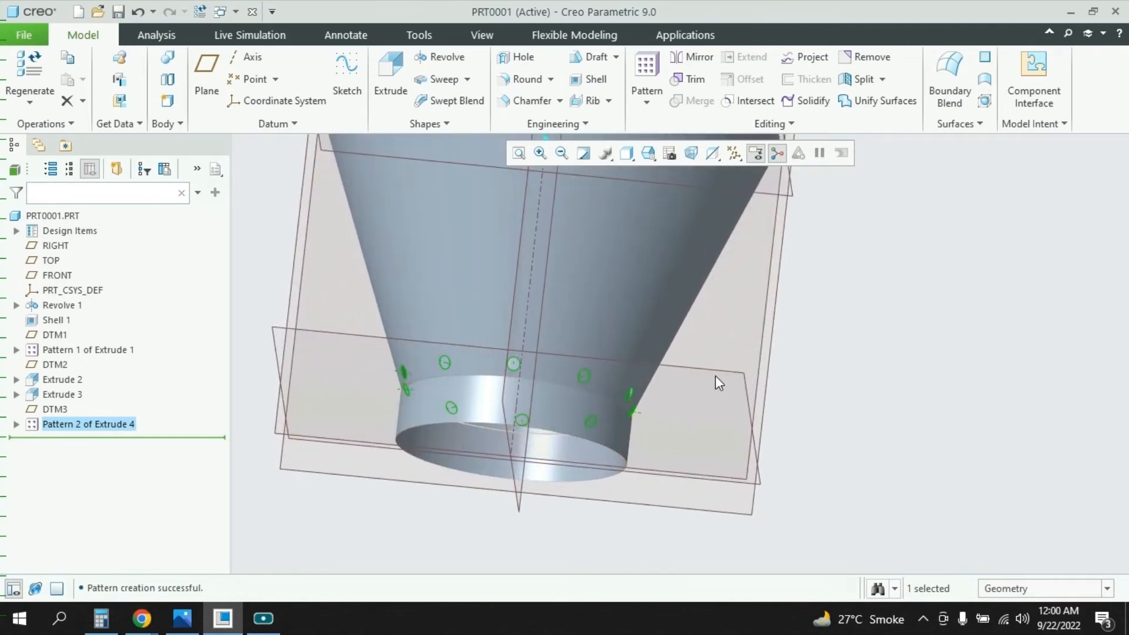
{"action": "mouse_move", "coordinate": [715, 377]}
{"action": "middle_mouse_down"}
{"action": "mouse_move", "coordinate": [749, 397]}
{"action": "mouse_move", "coordinate": [715, 413]}
{"action": "mouse_move", "coordinate": [725, 386]}
{"action": "mouse_move", "coordinate": [732, 408]}
{"action": "mouse_move", "coordinate": [765, 416]}
{"action": "middle_mouse_up"}
{"action": "scroll", "coordinate": [729, 401], "scroll_direction": "down", "scroll_amount": 6}
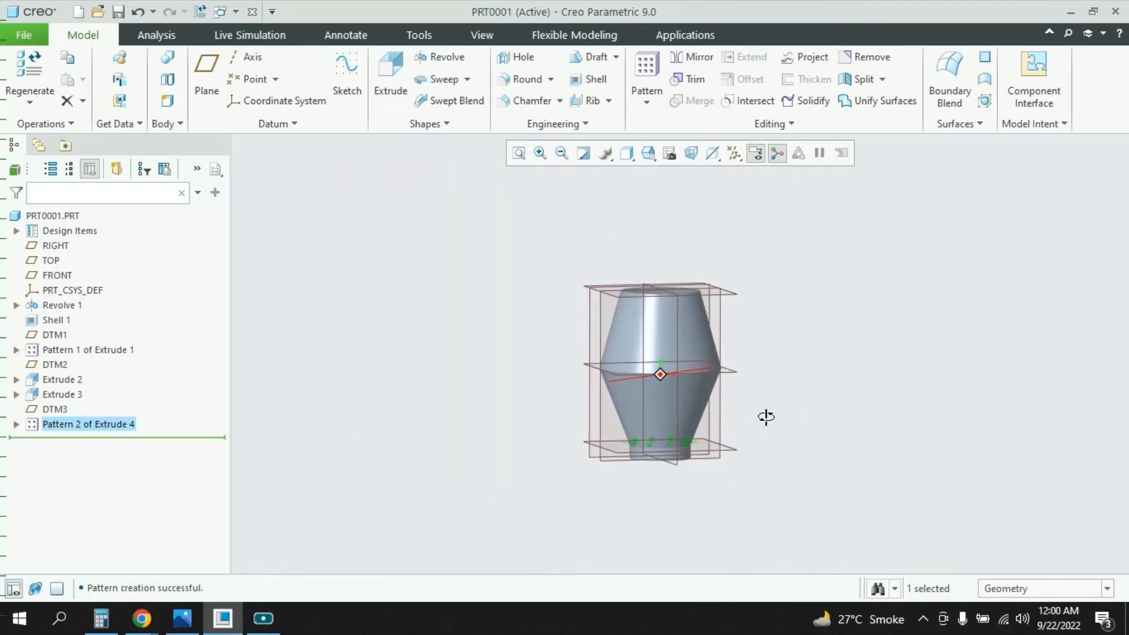
{"action": "scroll", "coordinate": [612, 486], "scroll_direction": "down", "scroll_amount": 5}
{"action": "scroll", "coordinate": [670, 497], "scroll_direction": "up", "scroll_amount": 5}
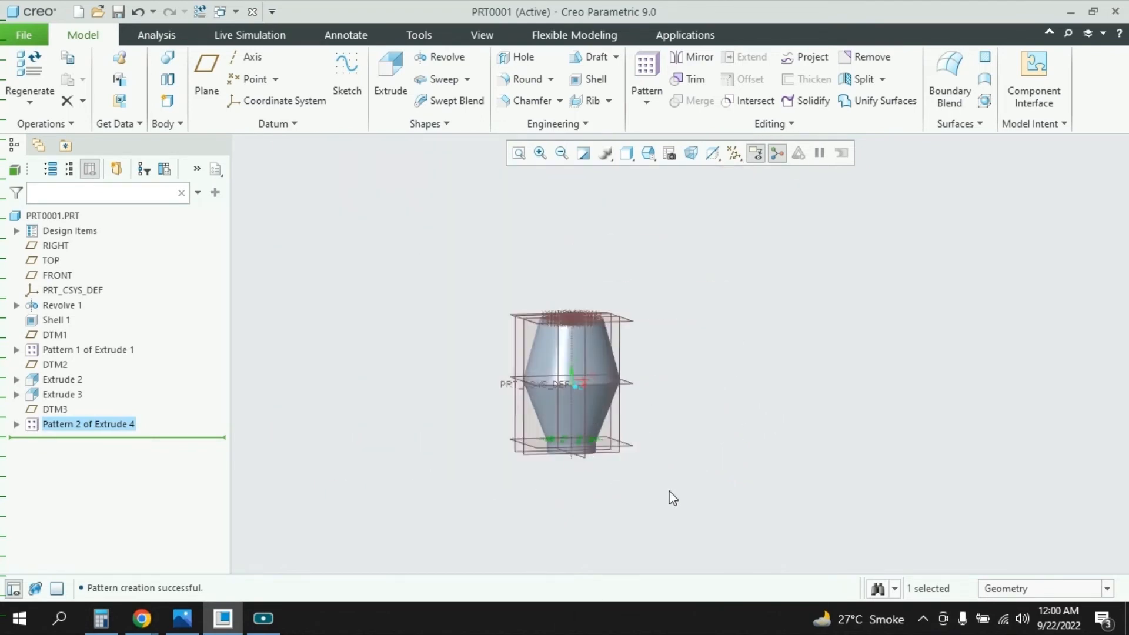
{"action": "middle_click_drag", "start_coordinate": [525, 454], "coordinate": [531, 413]}
{"action": "scroll", "coordinate": [647, 464], "scroll_direction": "up", "scroll_amount": 5}
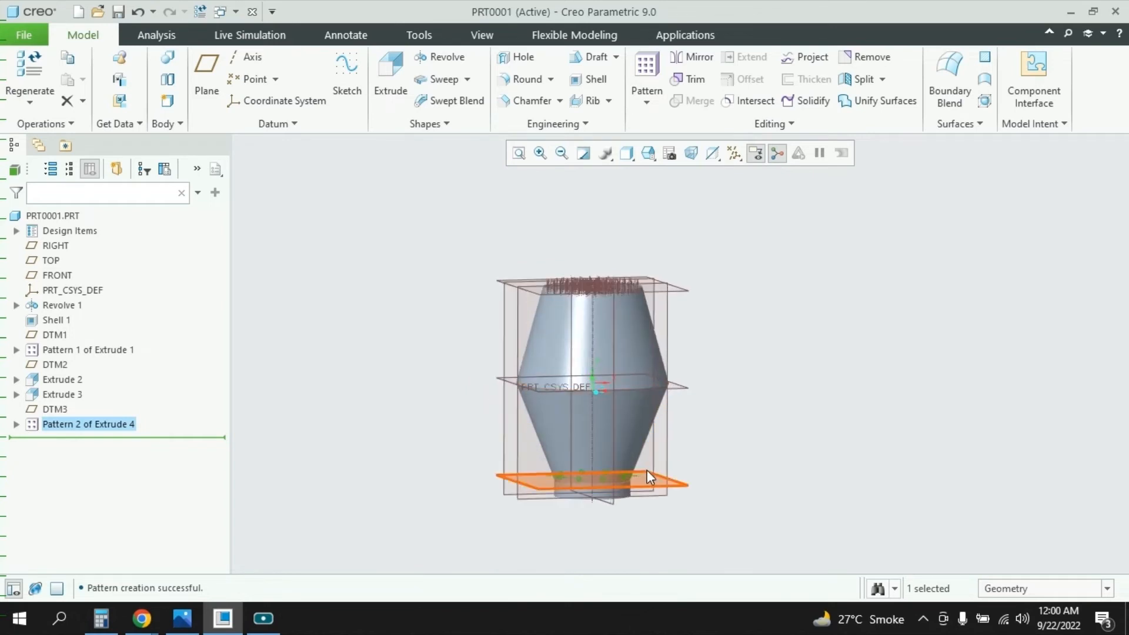
{"action": "scroll", "coordinate": [635, 441], "scroll_direction": "down", "scroll_amount": 4}
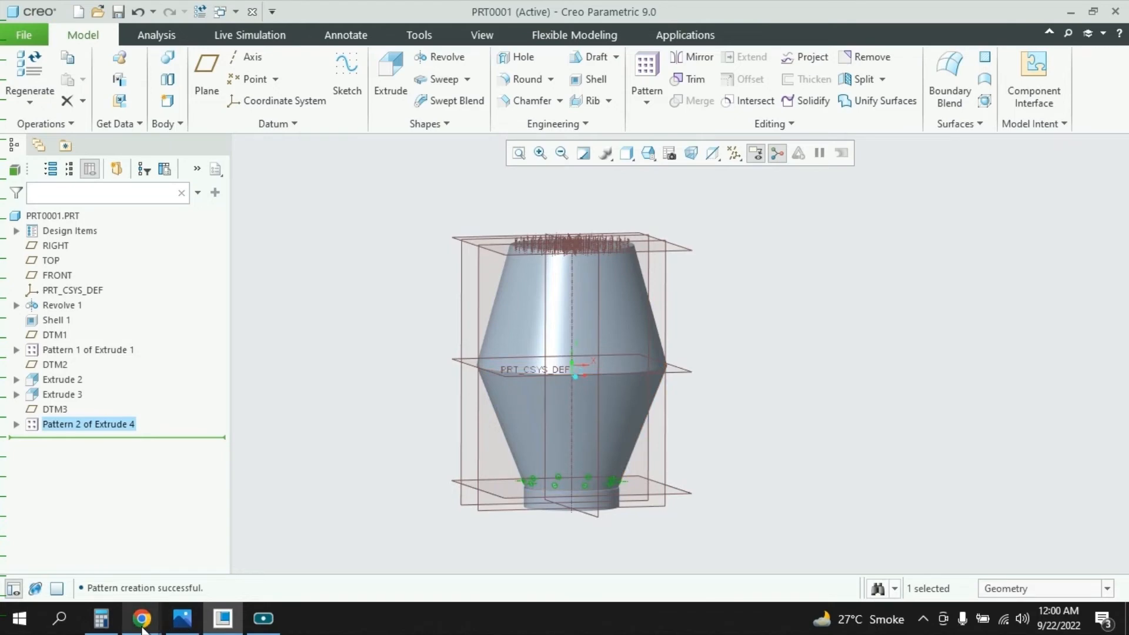
{"action": "left_click", "coordinate": [184, 625]}
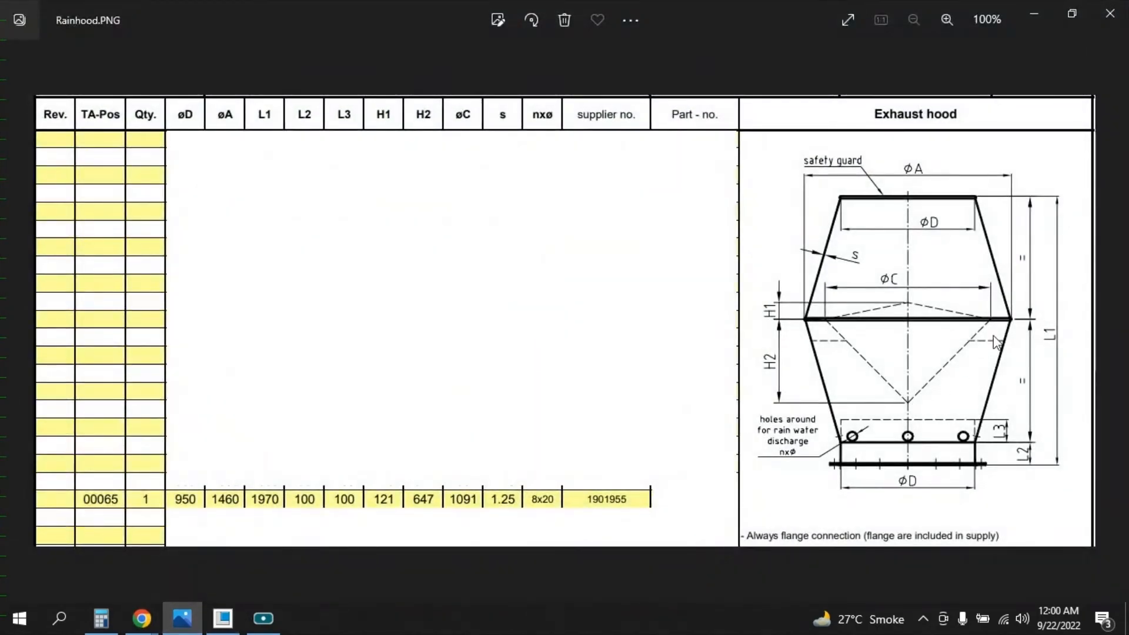
{"action": "left_click", "coordinate": [222, 618]}
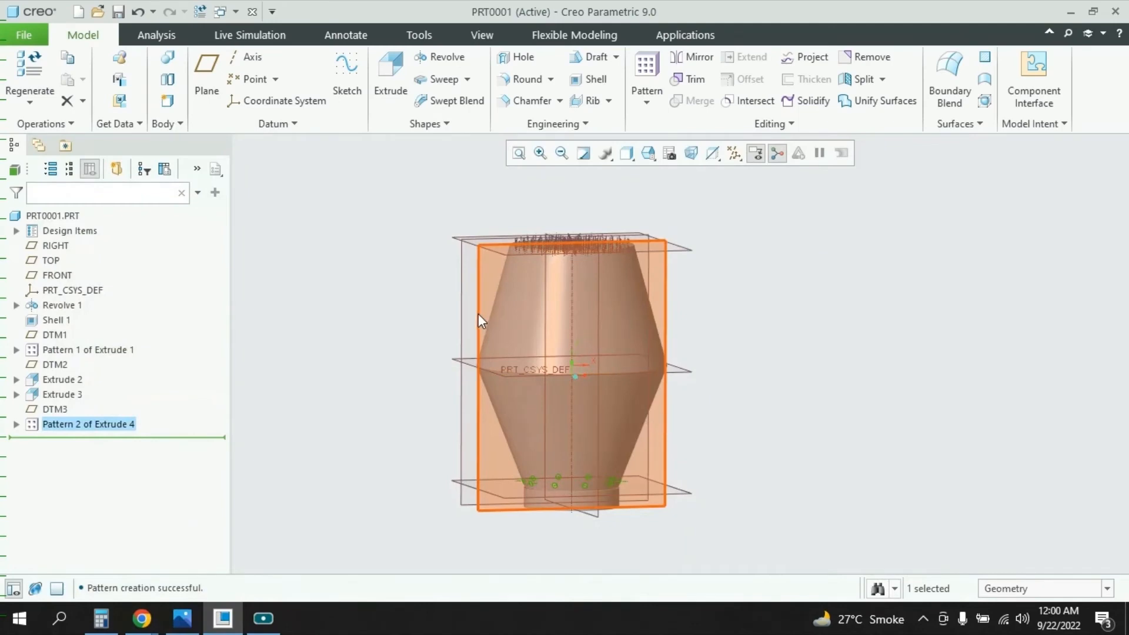
Step: Save the hood part PRT0001.PRT in the My Documents folder
{"action": "left_click", "coordinate": [23, 35]}
{"action": "left_click", "coordinate": [45, 126]}
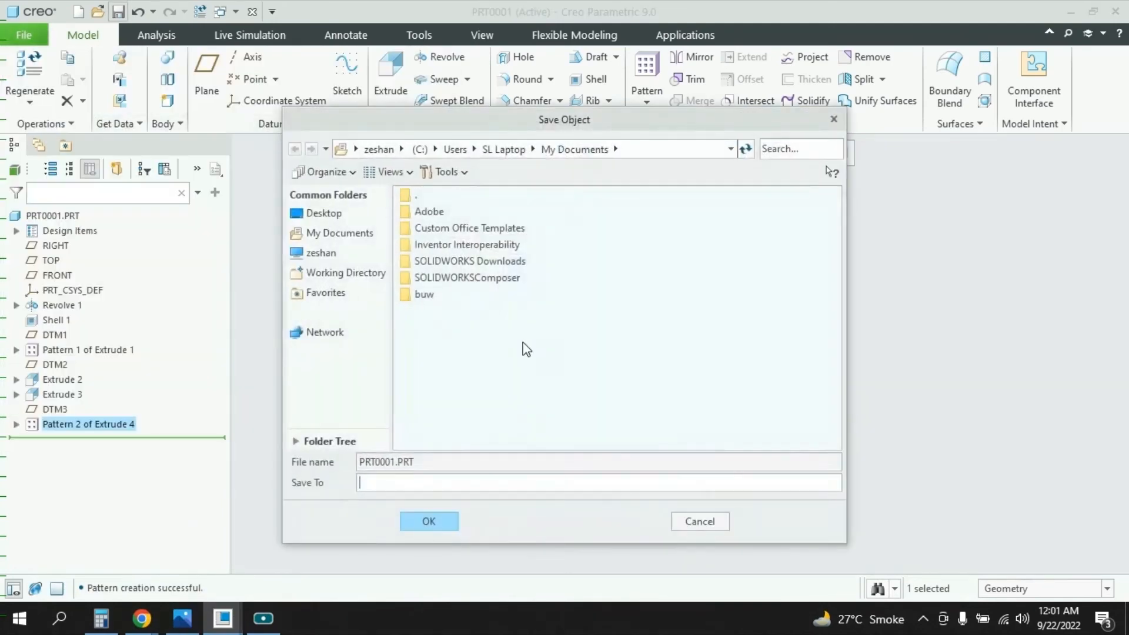
{"action": "left_click", "coordinate": [427, 522]}
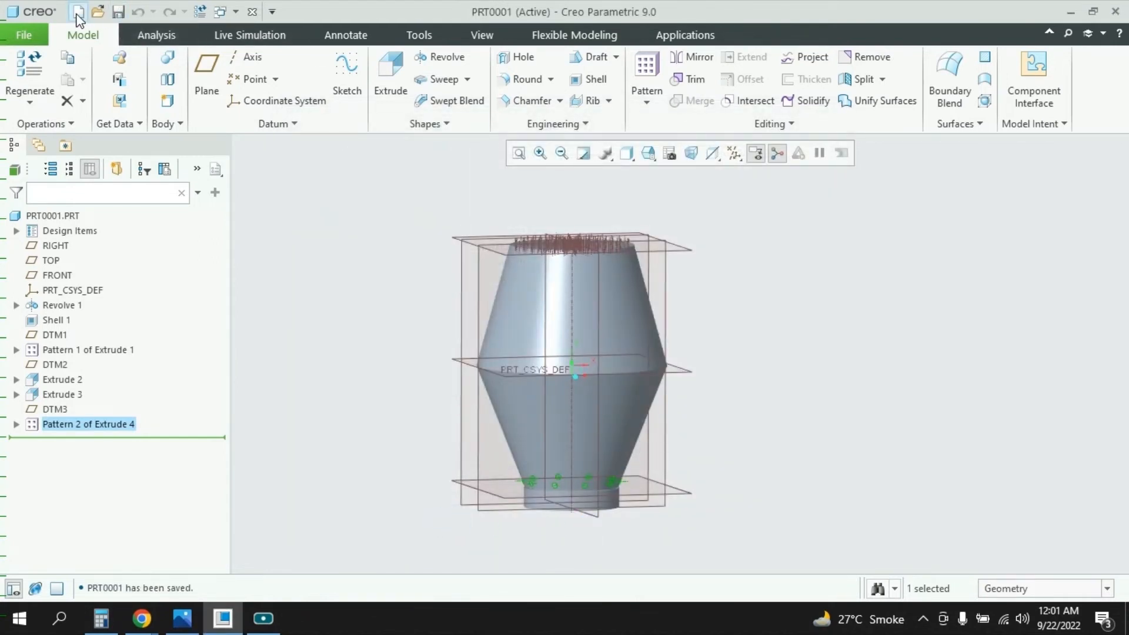
Step: Create a new solid part named prt0002 from the mmns_part_solid_abs template instead of the default template
{"action": "left_click", "coordinate": [23, 37]}
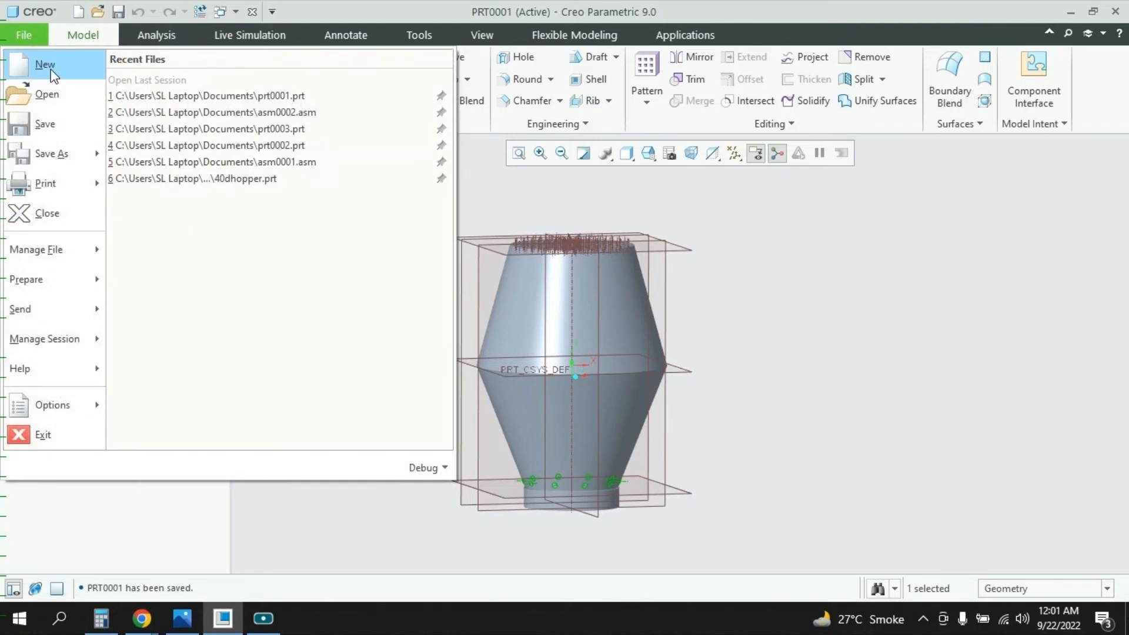
{"action": "left_click", "coordinate": [33, 62]}
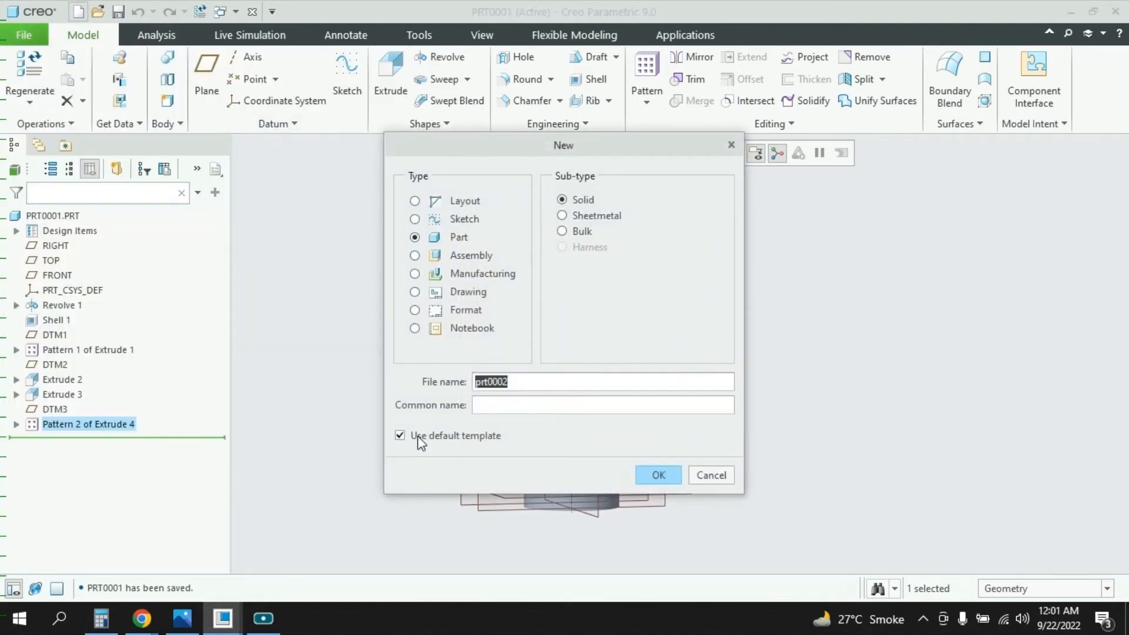
{"action": "left_click", "coordinate": [658, 476]}
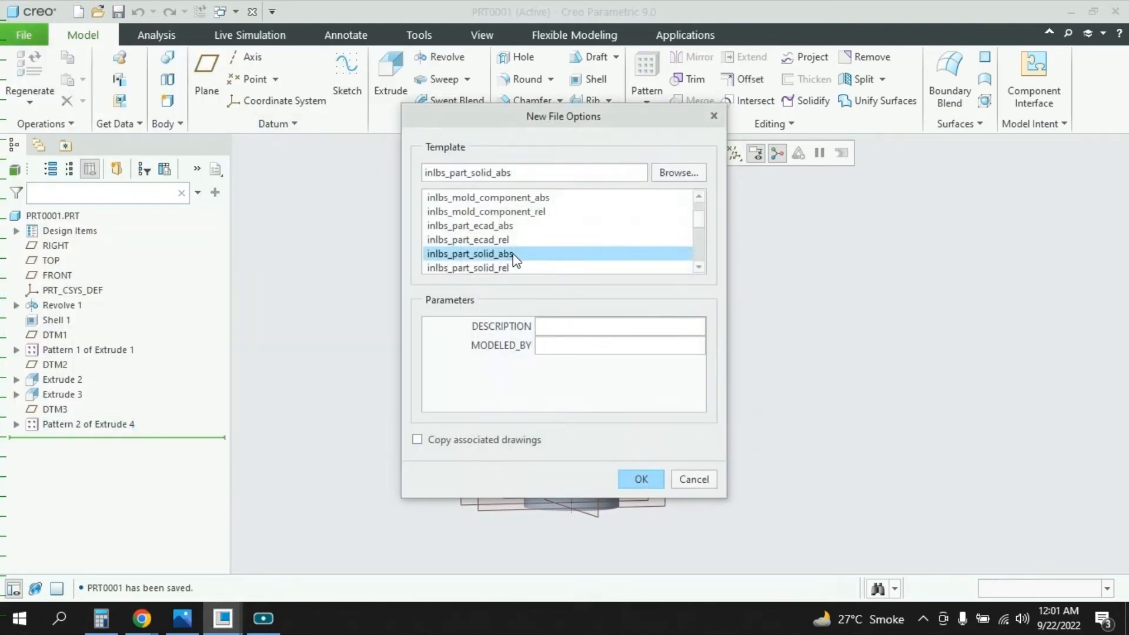
{"action": "scroll", "coordinate": [512, 253], "scroll_direction": "down", "scroll_amount": 3}
{"action": "scroll", "coordinate": [498, 261], "scroll_direction": "down", "scroll_amount": 1}
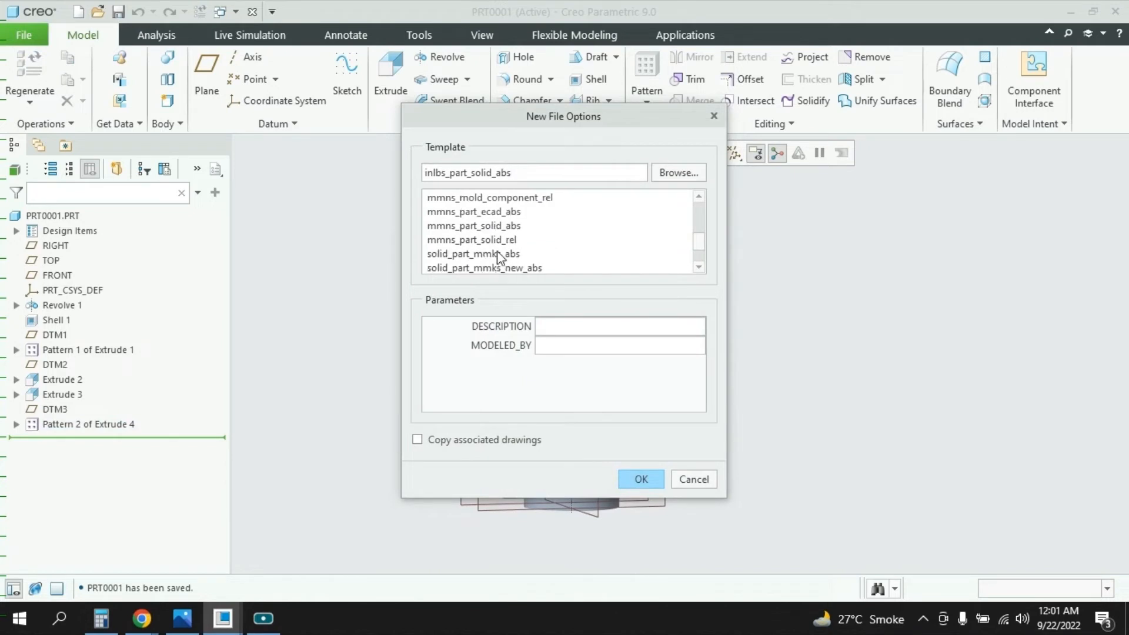
{"action": "double_click", "coordinate": [502, 228]}
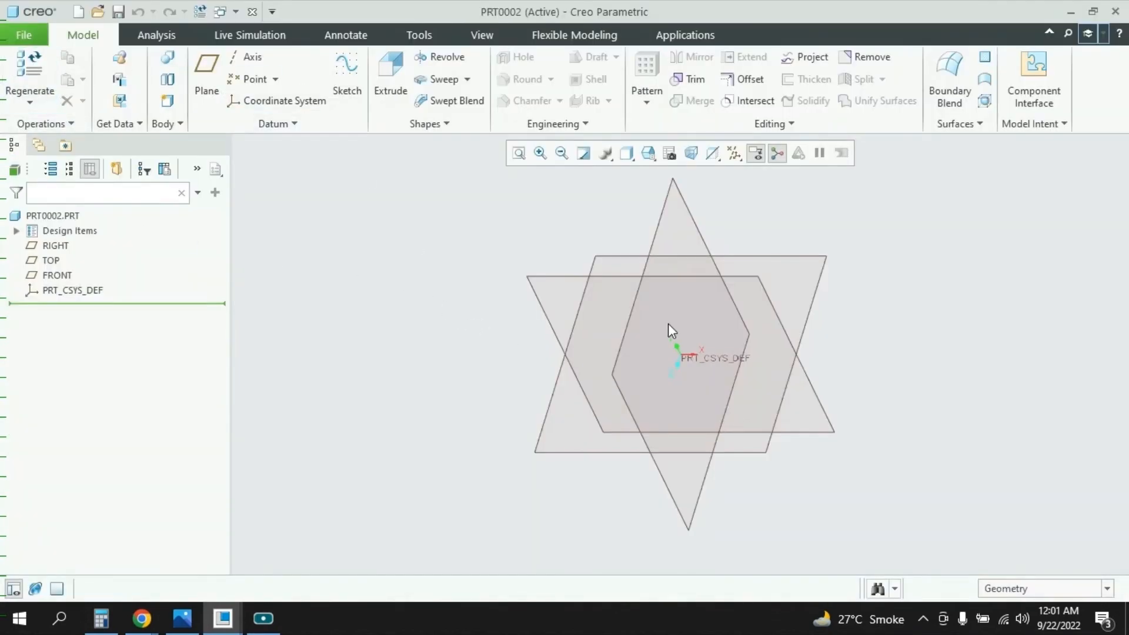
Step: For a new revolve on FRONT, sketch a closed triangle with one side on the vertical reference, its top about 56 mm above the origin
{"action": "scroll", "coordinate": [596, 353], "scroll_direction": "up", "scroll_amount": 3}
{"action": "scroll", "coordinate": [666, 356], "scroll_direction": "down", "scroll_amount": 3}
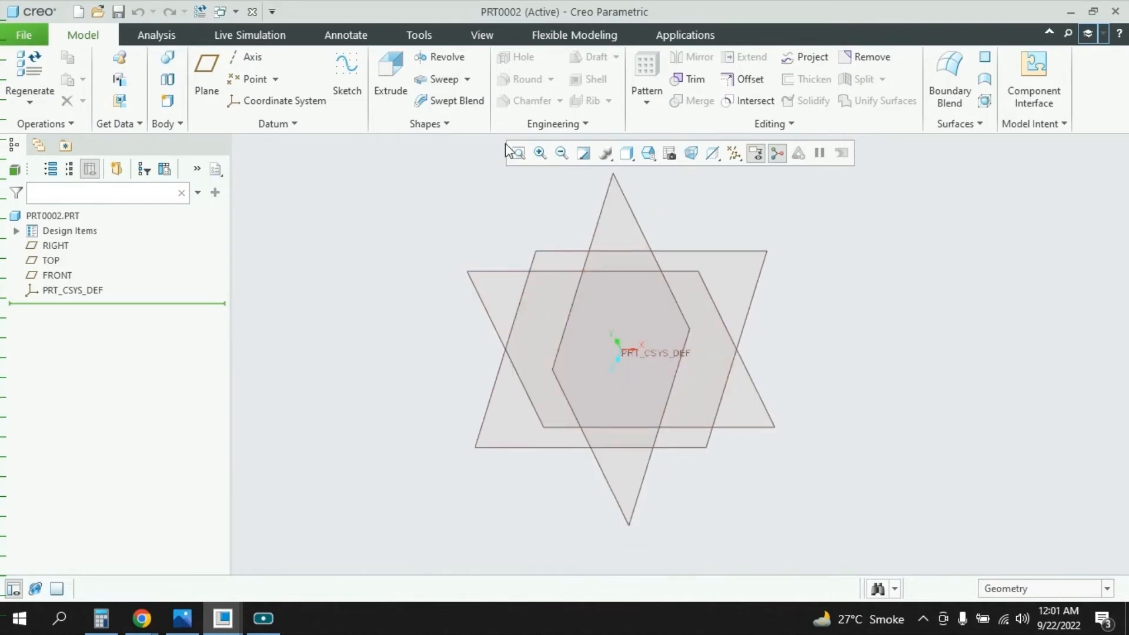
{"action": "left_click", "coordinate": [445, 58]}
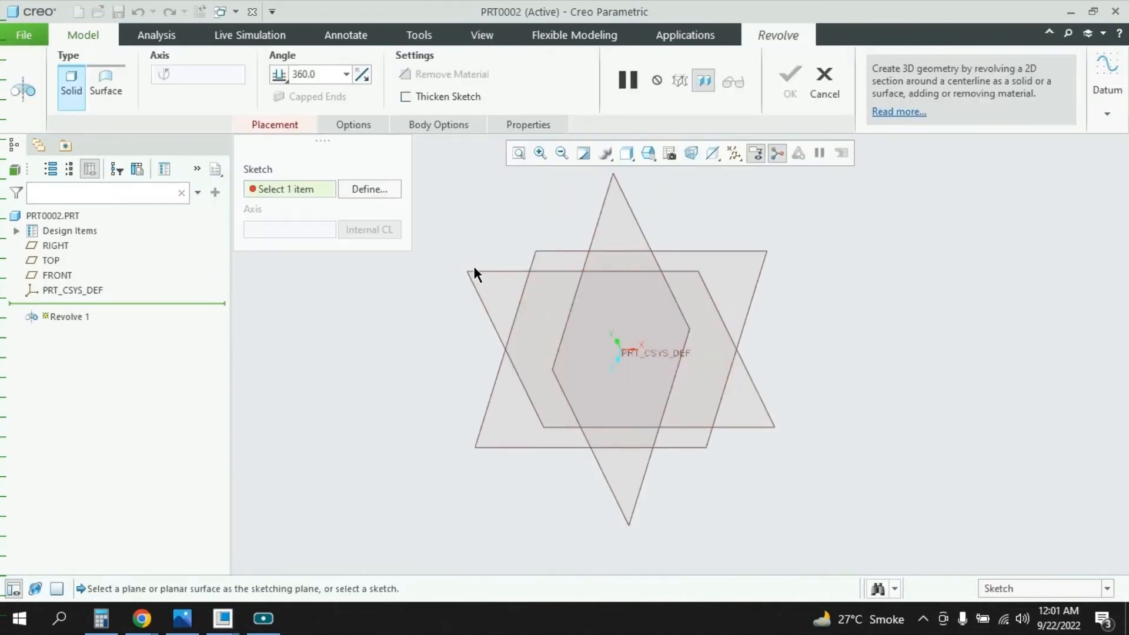
{"action": "left_click", "coordinate": [506, 271]}
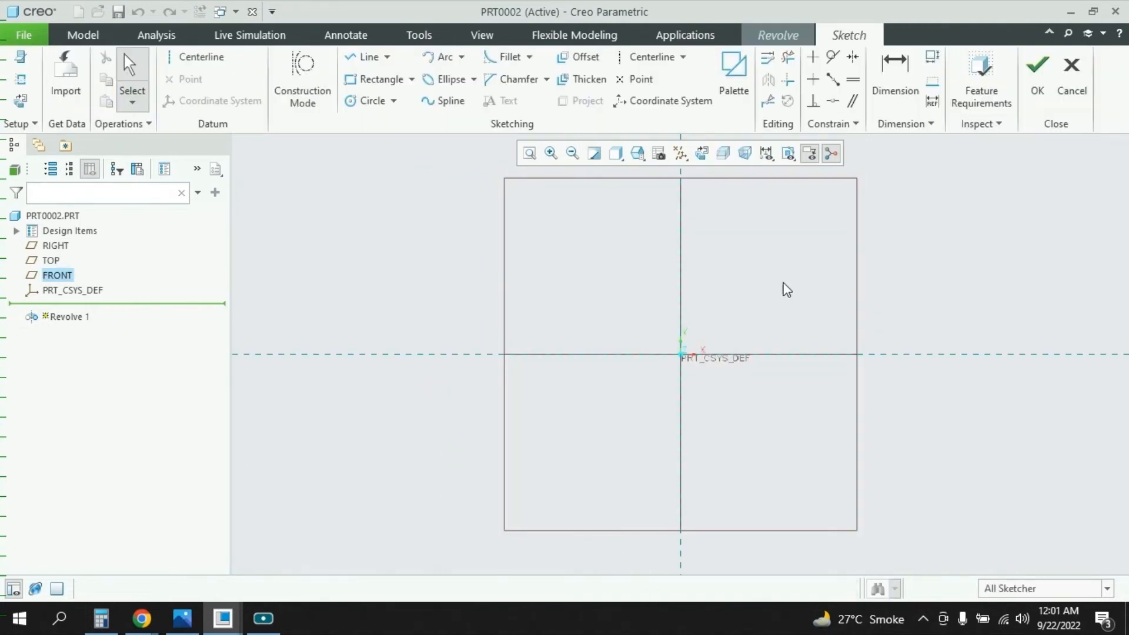
{"action": "scroll", "coordinate": [759, 269], "scroll_direction": "down", "scroll_amount": 1}
{"action": "left_click", "coordinate": [354, 58]}
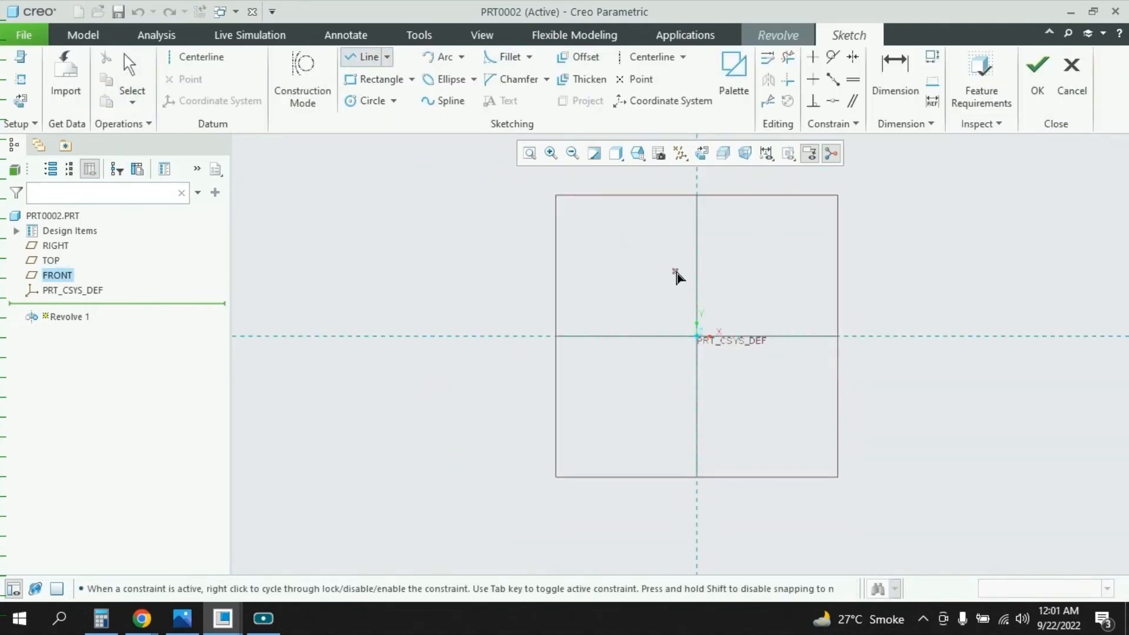
{"action": "left_click", "coordinate": [696, 305]}
{"action": "left_click", "coordinate": [578, 336]}
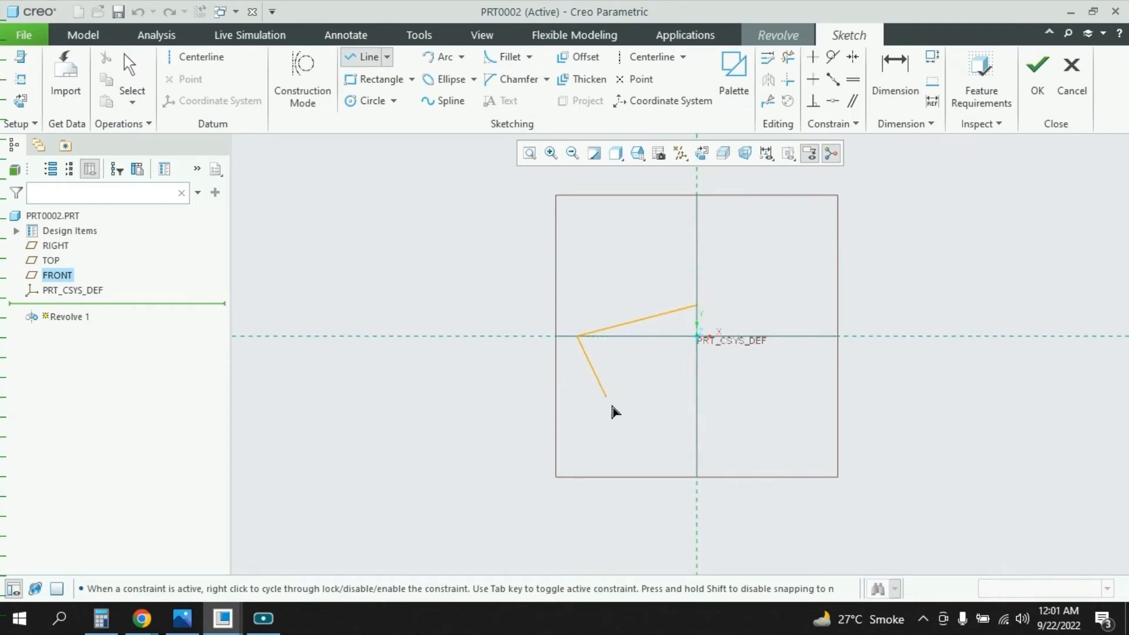
{"action": "left_click", "coordinate": [696, 445]}
{"action": "left_click", "coordinate": [697, 305]}
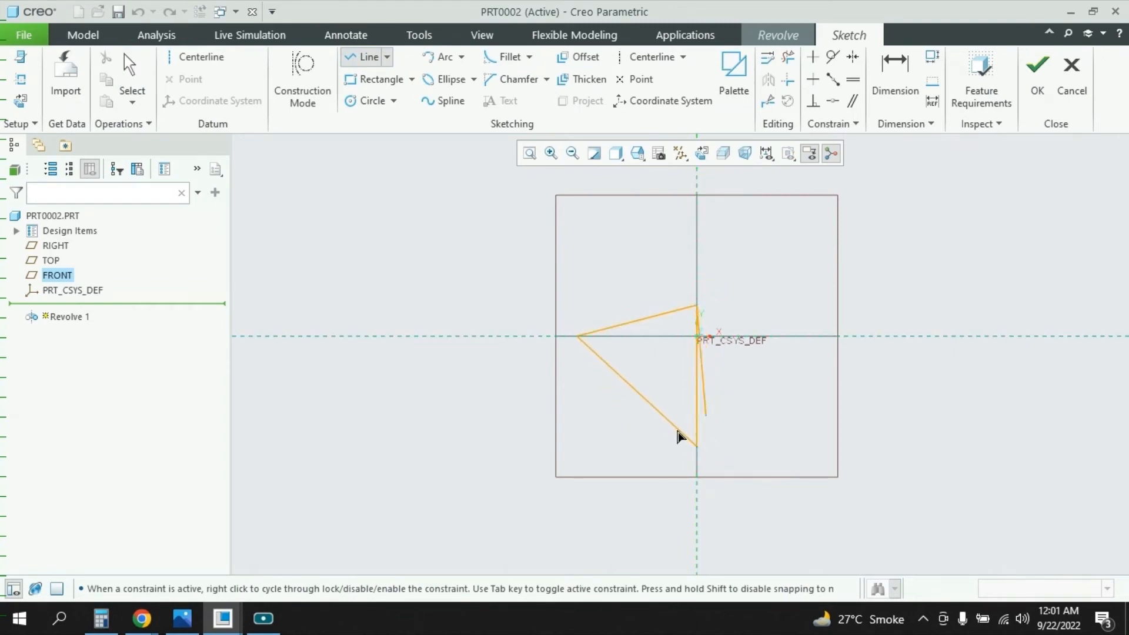
{"action": "middle_click", "coordinate": [701, 372]}
{"action": "scroll", "coordinate": [708, 340], "scroll_direction": "down", "scroll_amount": 3}
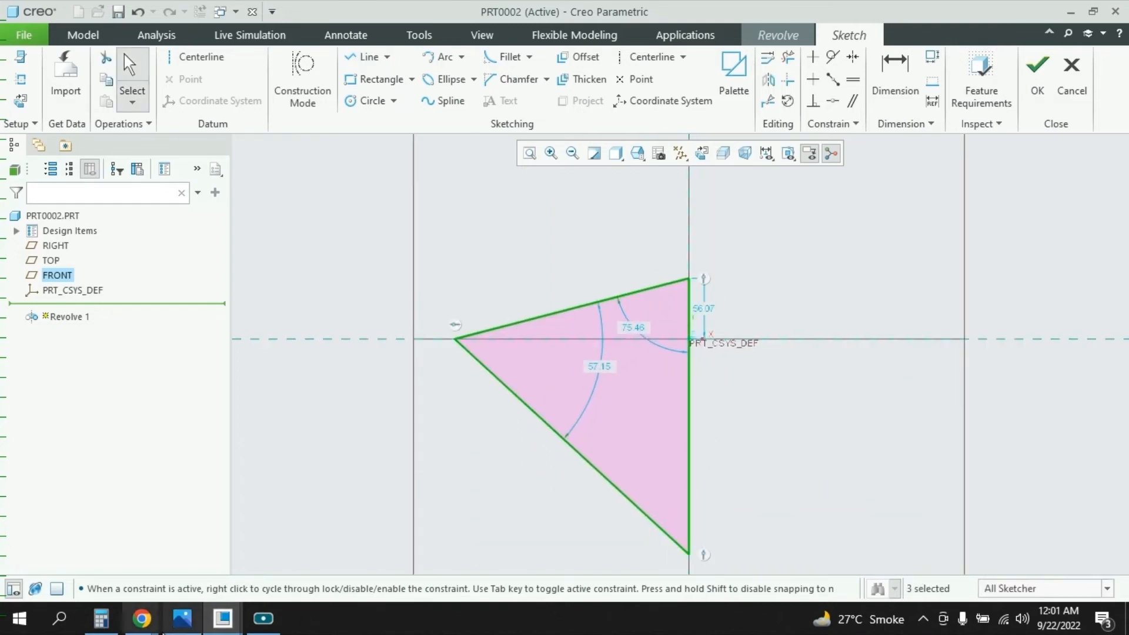
Step: Check the ØC diameter in the Rainhood.PNG table and calculate its half, 1091/2, in Calculator
{"action": "left_click", "coordinate": [187, 624]}
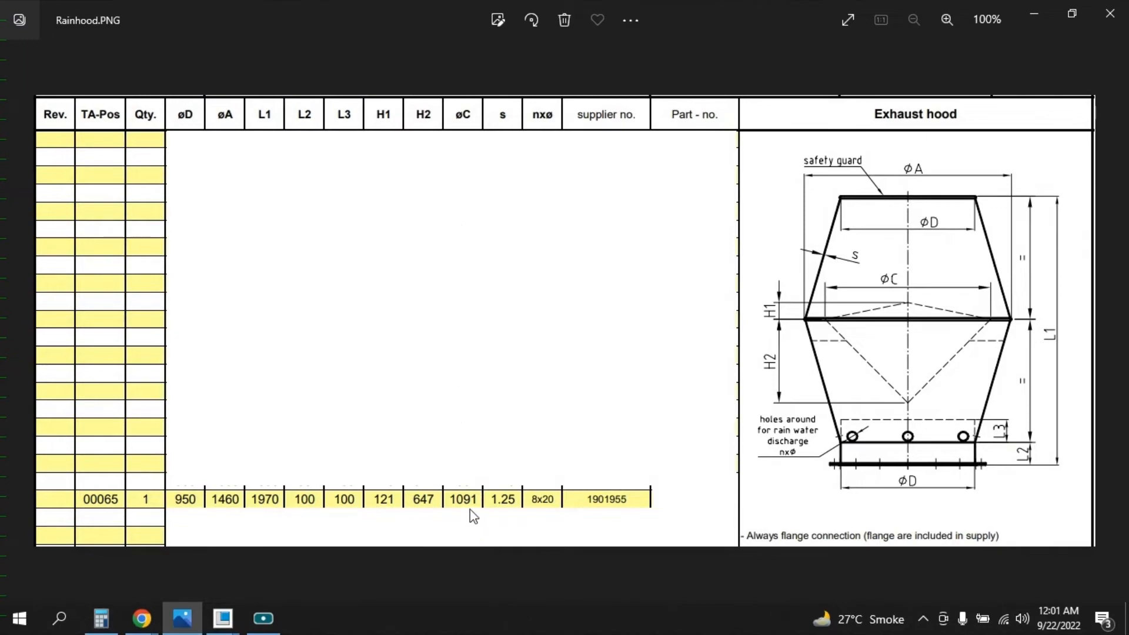
{"action": "left_click", "coordinate": [182, 620]}
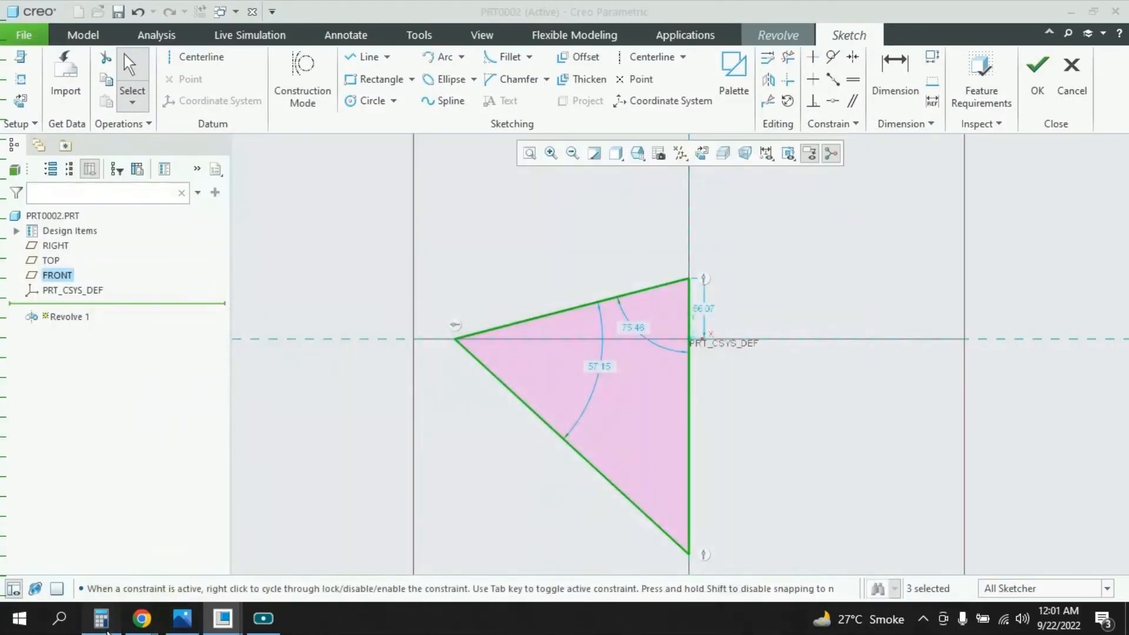
{"action": "left_click", "coordinate": [101, 619]}
{"action": "key", "text": "Escape"}
{"action": "type", "text": "1091/2"}
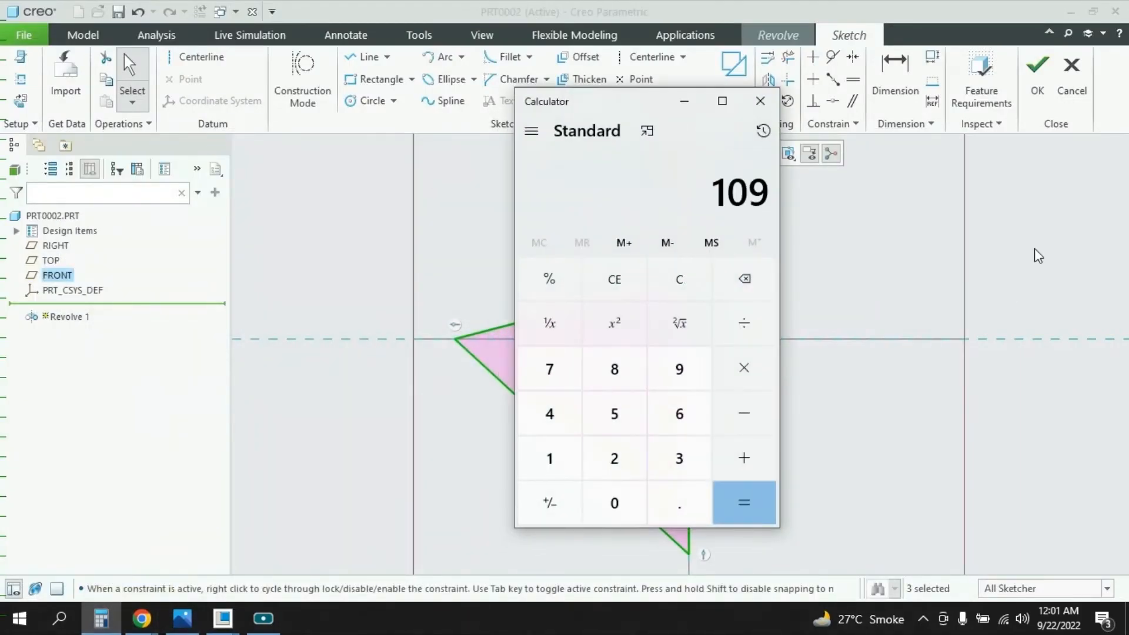
{"action": "key", "text": "Return"}
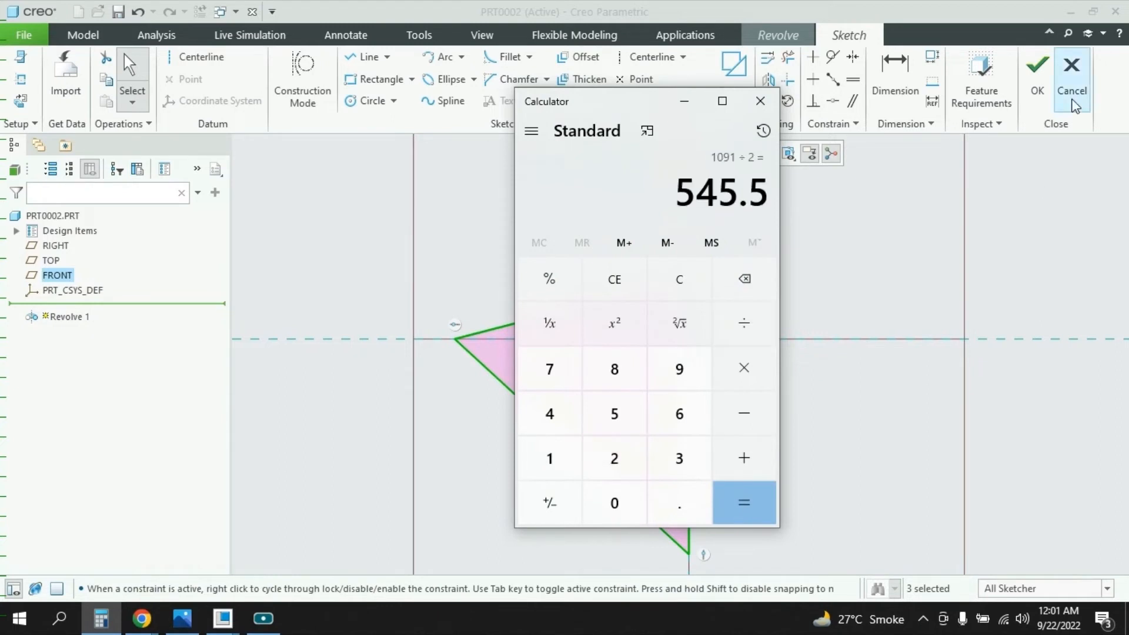
{"action": "left_click", "coordinate": [683, 101]}
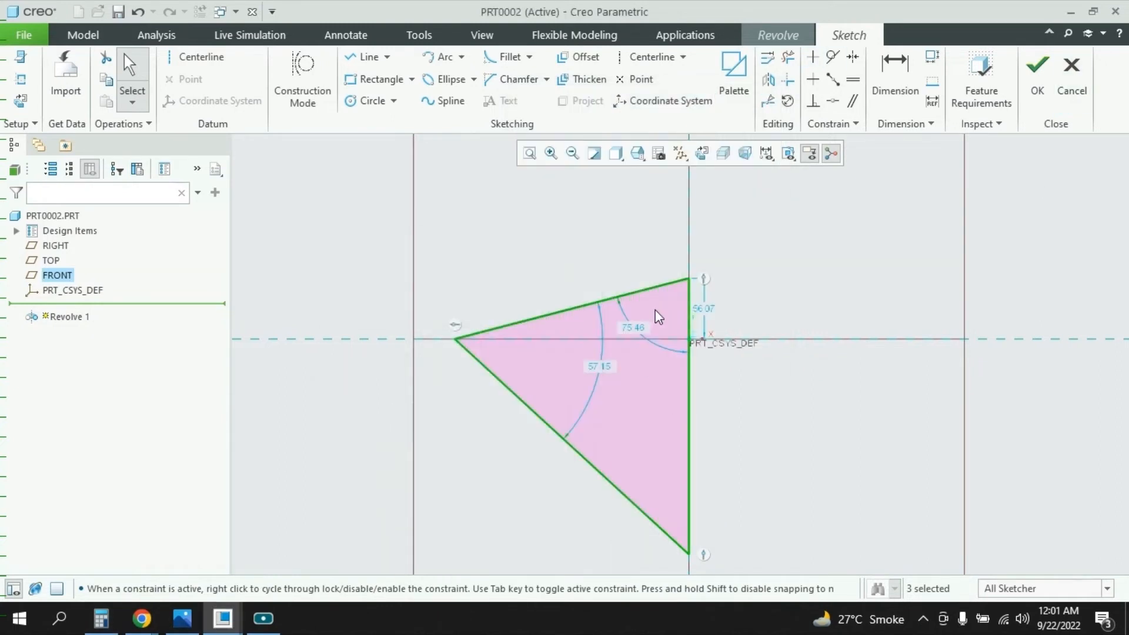
Step: Dimension the horizontal distance from the triangle's outer corner to its top corner on the vertical reference and set it to 545.5 mm
{"action": "left_click", "coordinate": [894, 73]}
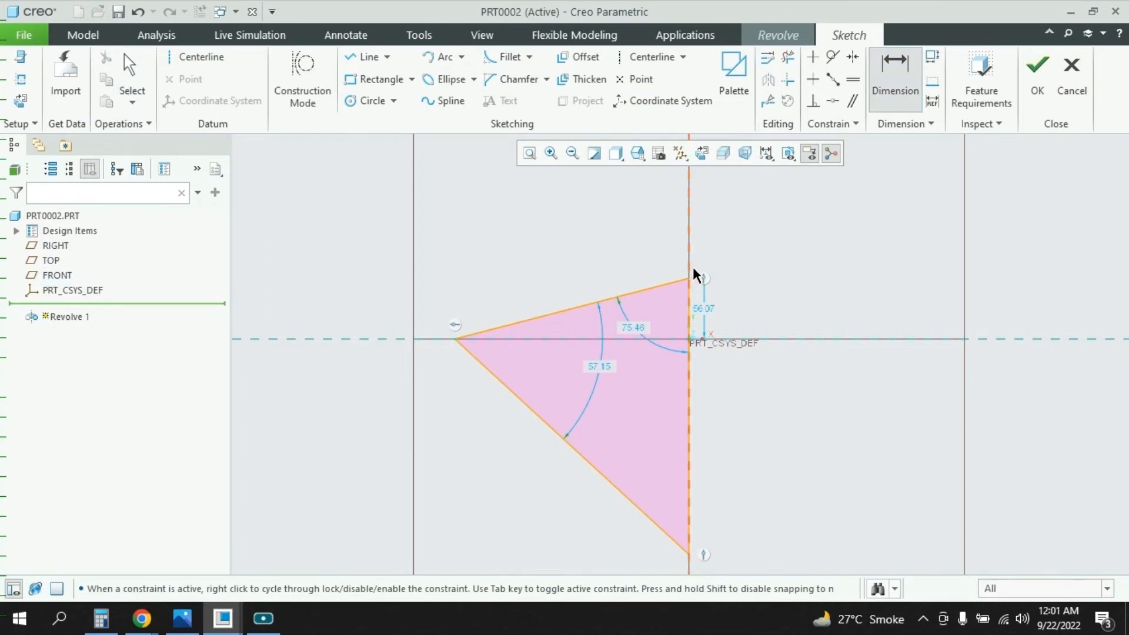
{"action": "left_click", "coordinate": [689, 279]}
{"action": "left_click", "coordinate": [489, 330]}
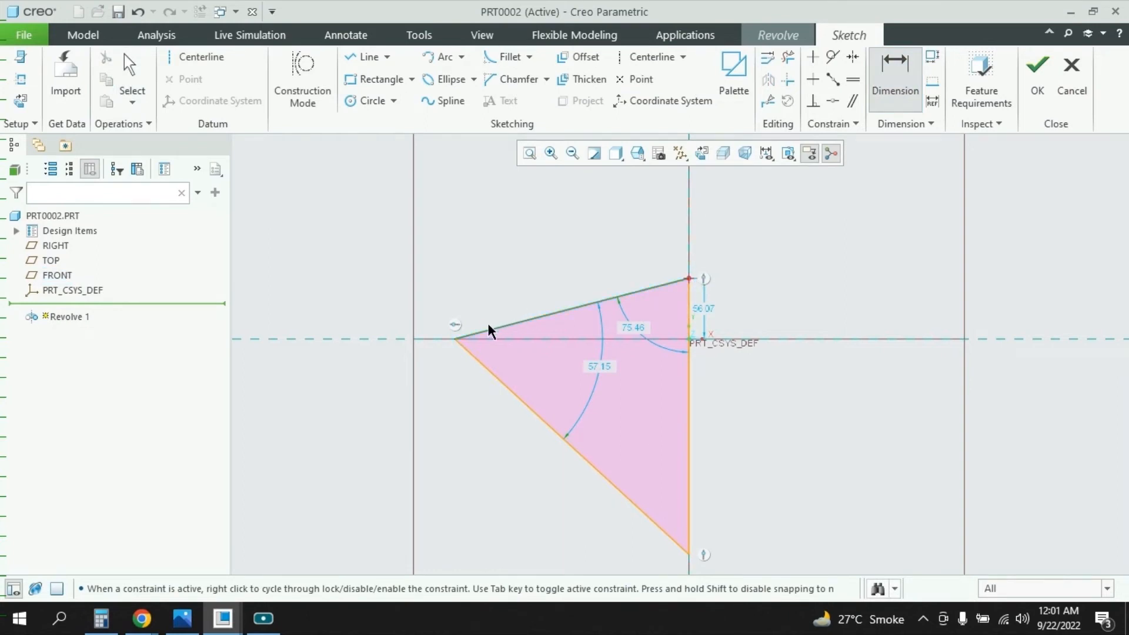
{"action": "left_click", "coordinate": [454, 338]}
{"action": "middle_click", "coordinate": [560, 238]}
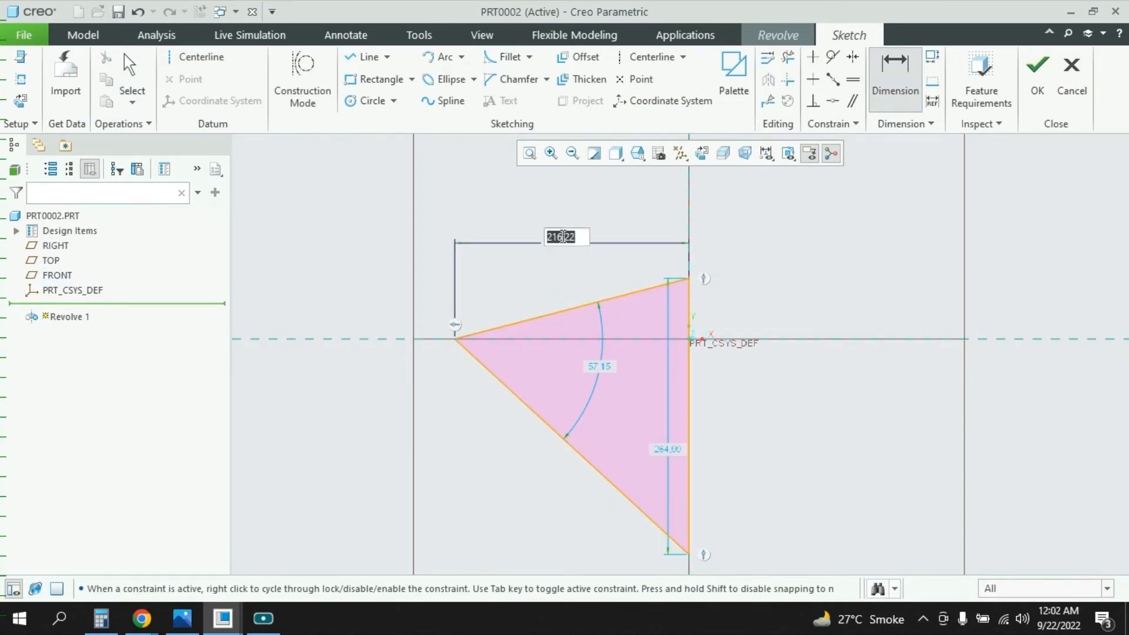
{"action": "type", "text": "545.50"}
{"action": "key", "text": "Return"}
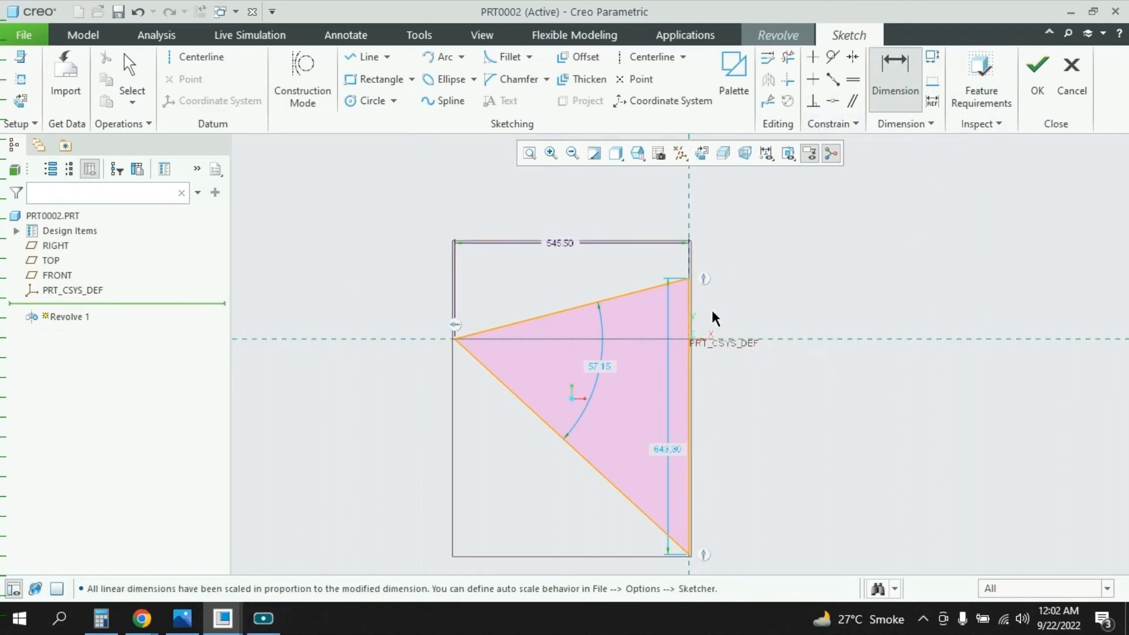
Step: Dimension the height of the triangle's top corner above its outer corner and set it to the drawing's H1 value, 121 mm
{"action": "left_click", "coordinate": [889, 70]}
{"action": "left_click", "coordinate": [689, 278]}
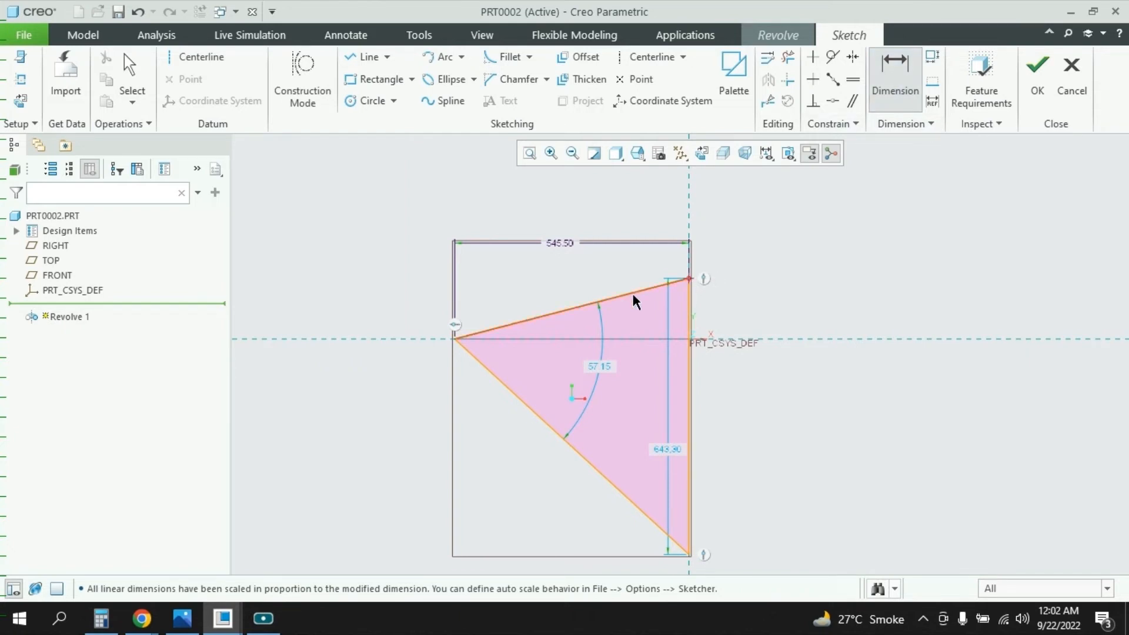
{"action": "left_click", "coordinate": [454, 339]}
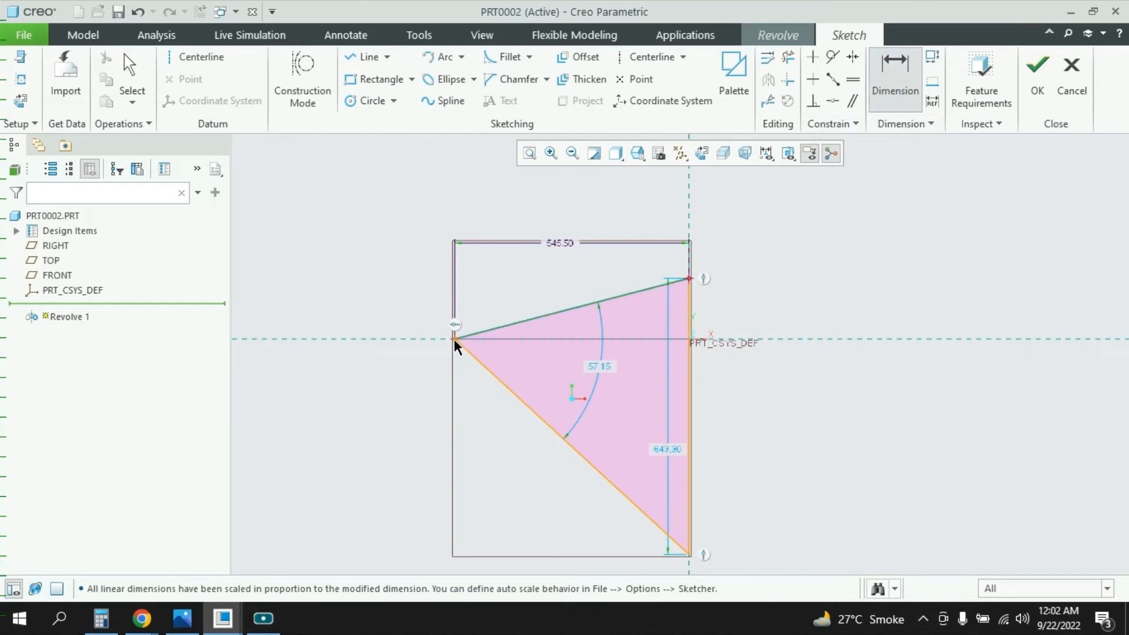
{"action": "middle_click", "coordinate": [720, 312]}
{"action": "left_click", "coordinate": [180, 621]}
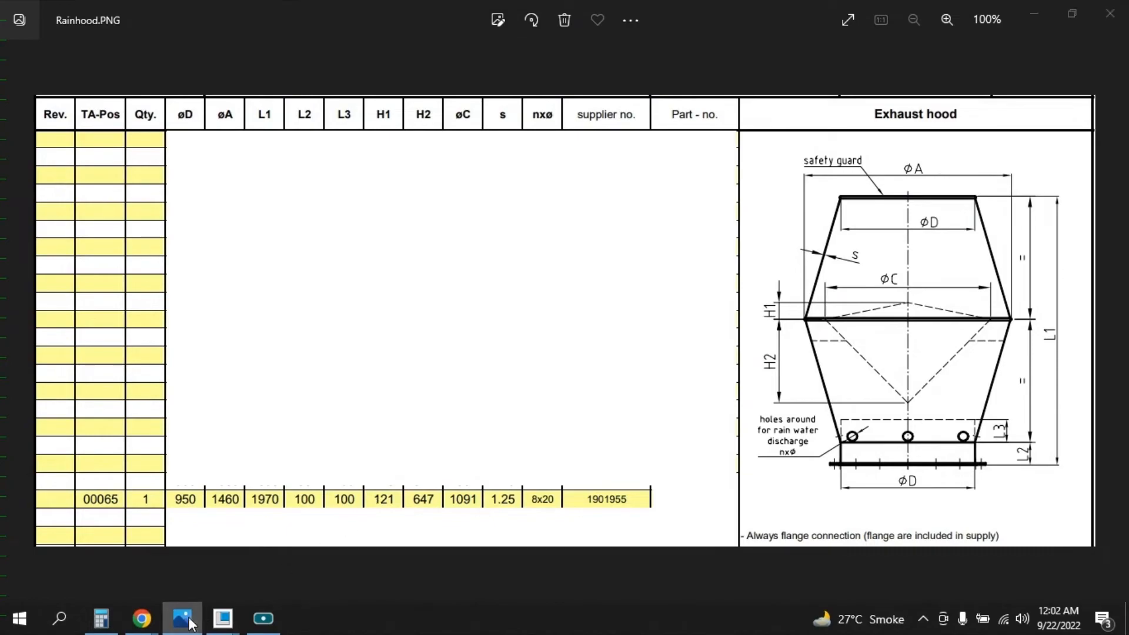
{"action": "left_click", "coordinate": [183, 618]}
{"action": "double_click", "coordinate": [724, 317]}
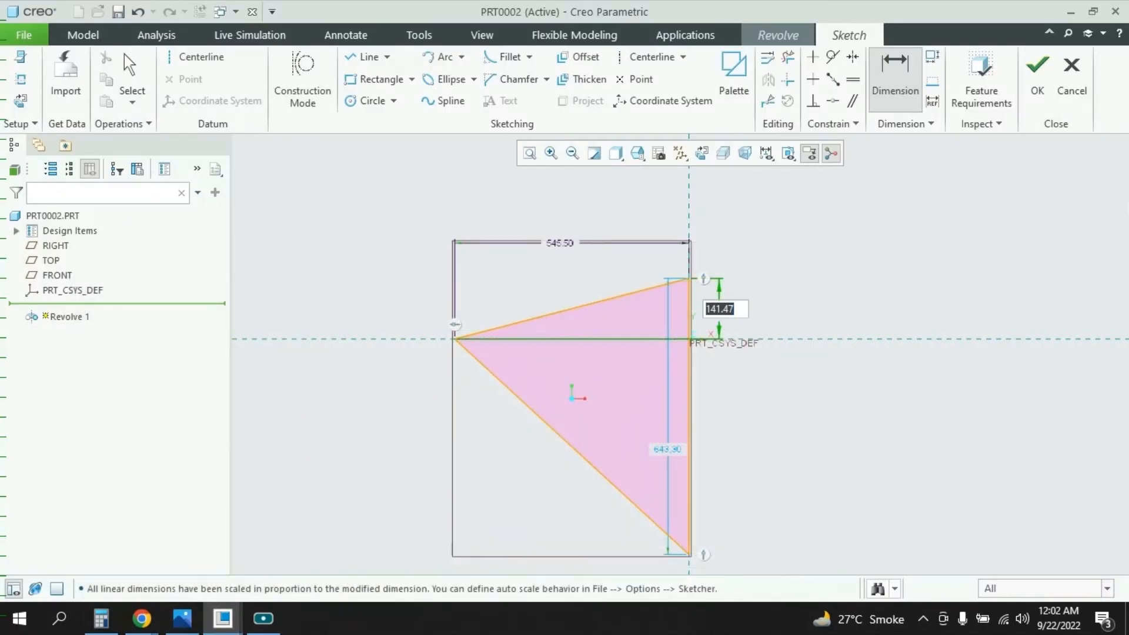
{"action": "type", "text": "121"}
{"action": "key", "text": "Return"}
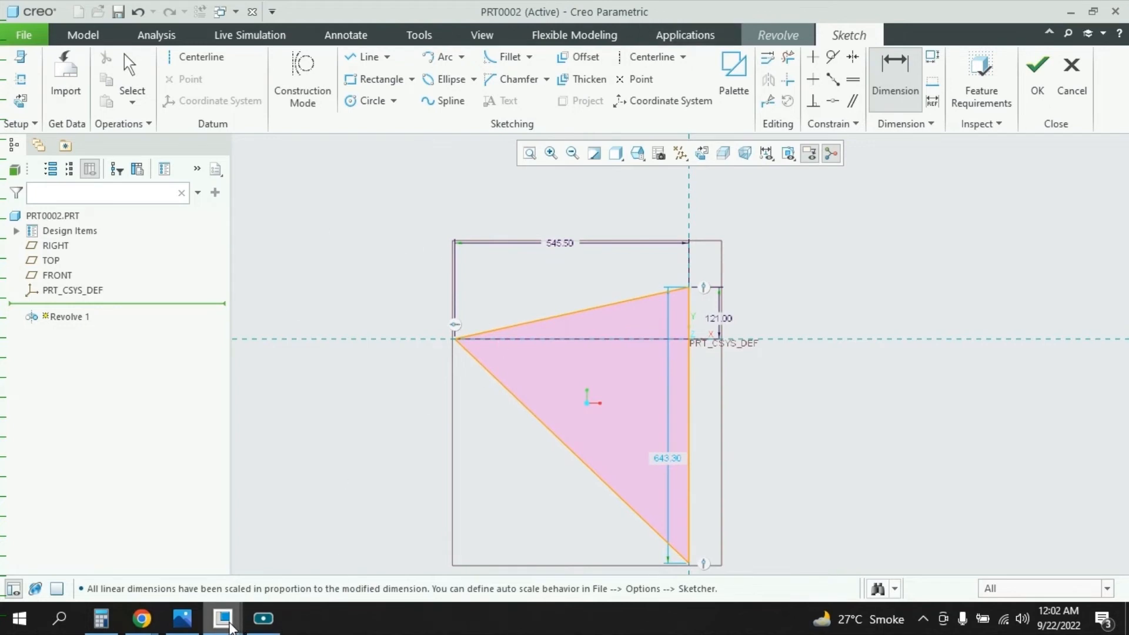
Step: Dimension the vertical distance from the triangle's outer corner down to its bottom corner and set it to the drawing's H2 value, 647 mm
{"action": "scroll", "coordinate": [578, 356], "scroll_direction": "down", "scroll_amount": 2}
{"action": "scroll", "coordinate": [577, 356], "scroll_direction": "down", "scroll_amount": 2}
{"action": "scroll", "coordinate": [653, 363], "scroll_direction": "up", "scroll_amount": 3}
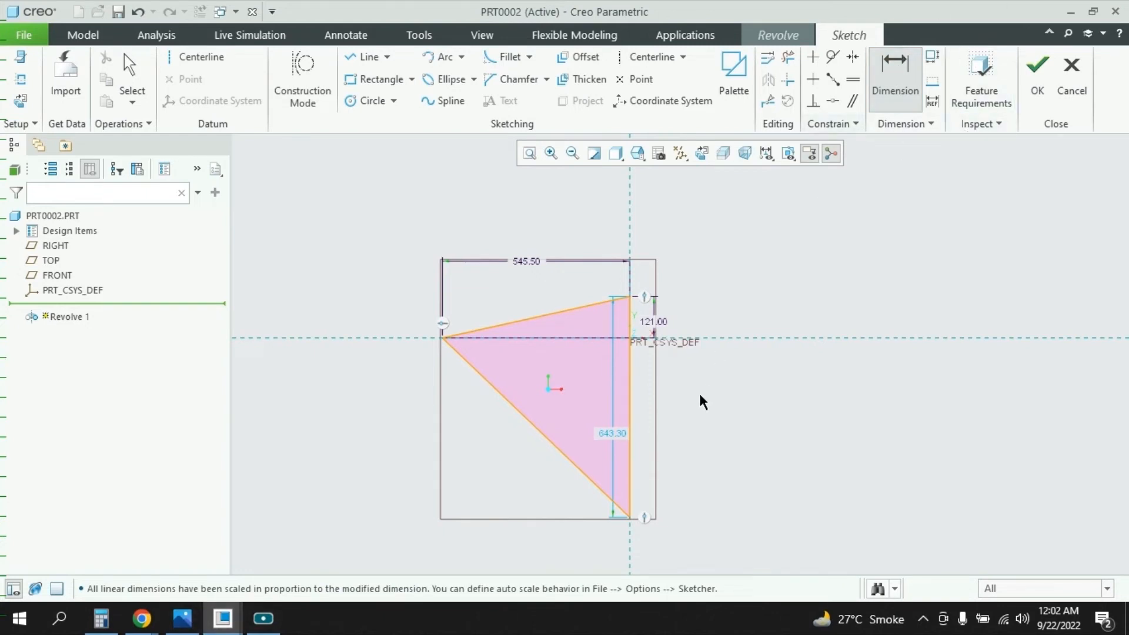
{"action": "left_click", "coordinate": [443, 339]}
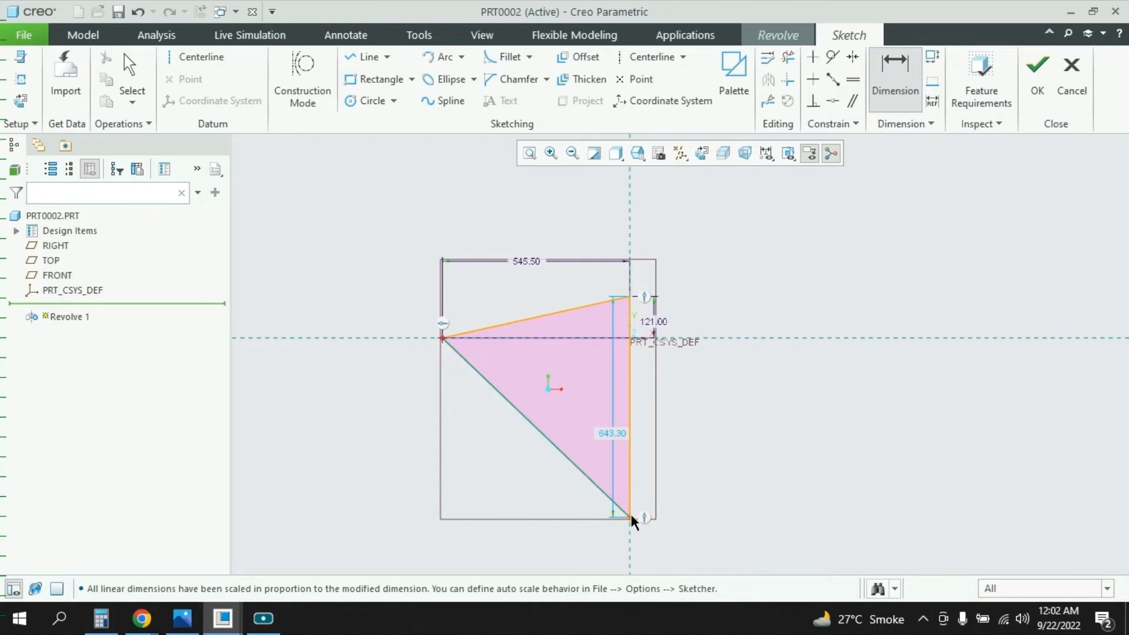
{"action": "middle_click", "coordinate": [669, 433]}
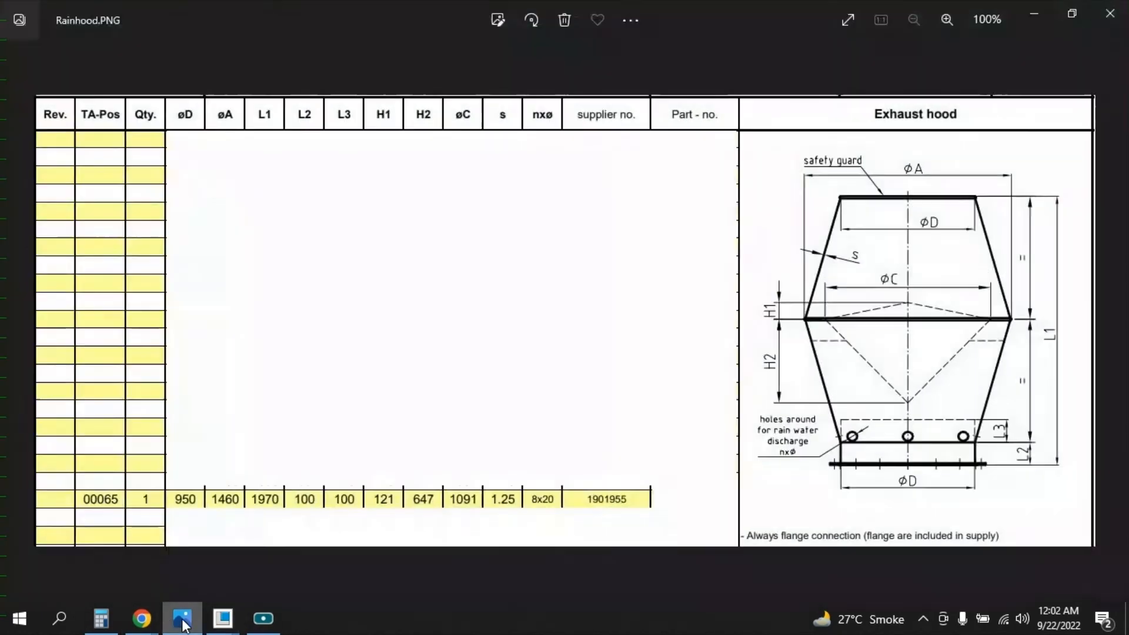
{"action": "left_click", "coordinate": [182, 620]}
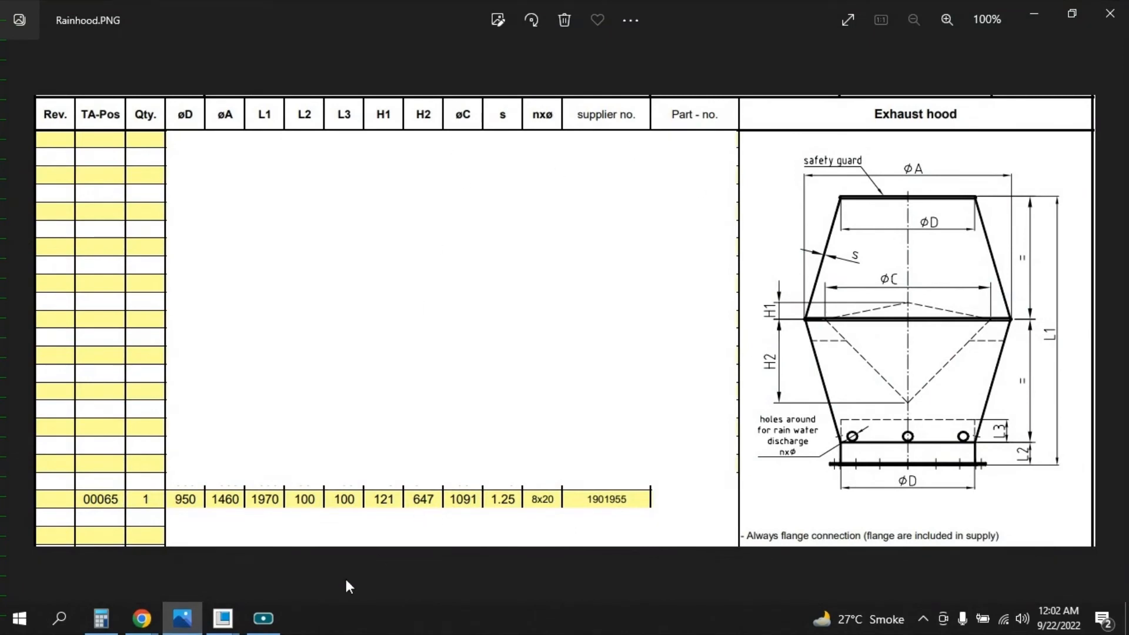
{"action": "left_click", "coordinate": [223, 618]}
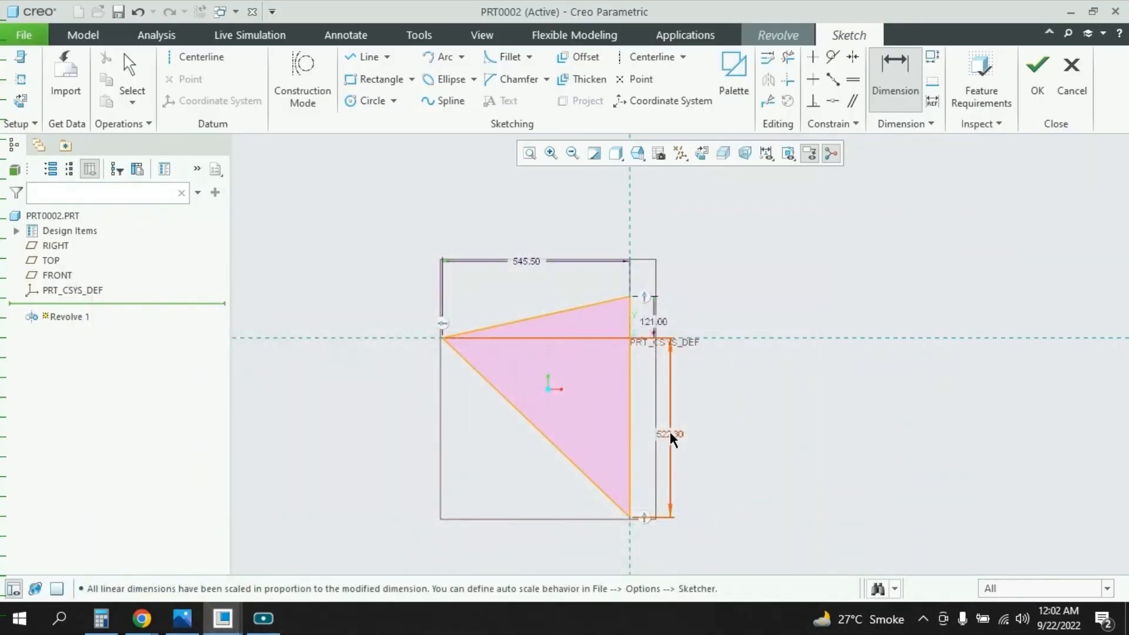
{"action": "double_click", "coordinate": [670, 433]}
{"action": "type", "text": "647"}
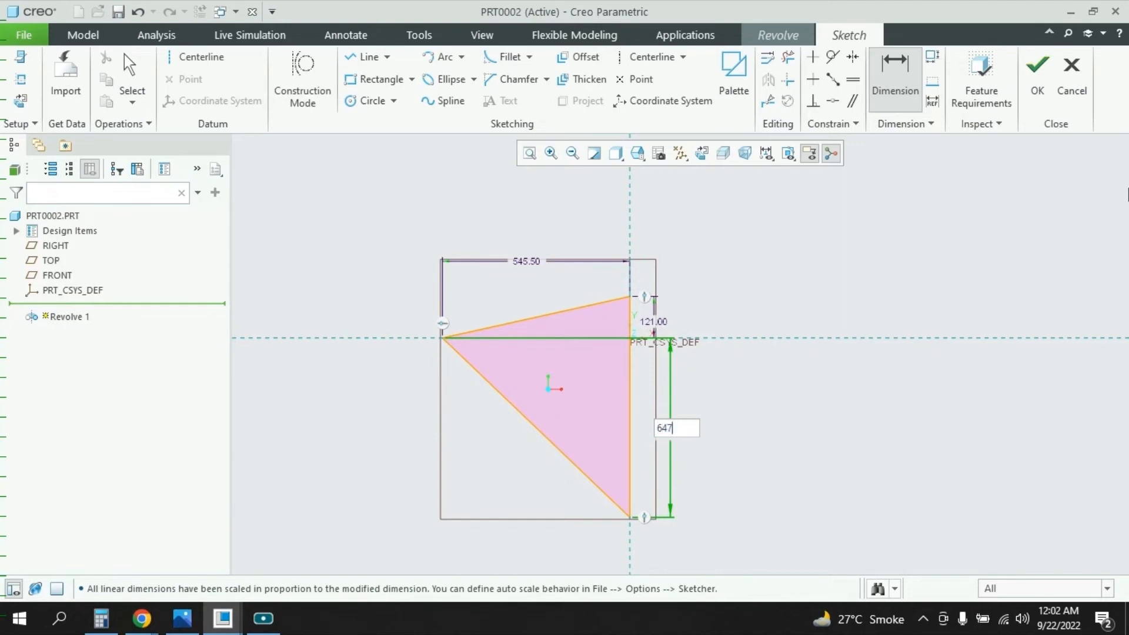
{"action": "key", "text": "Return"}
Step: Add a vertical centerline along the triangle's side on the vertical reference as the axis of revolution
{"action": "scroll", "coordinate": [537, 334], "scroll_direction": "up", "scroll_amount": 4}
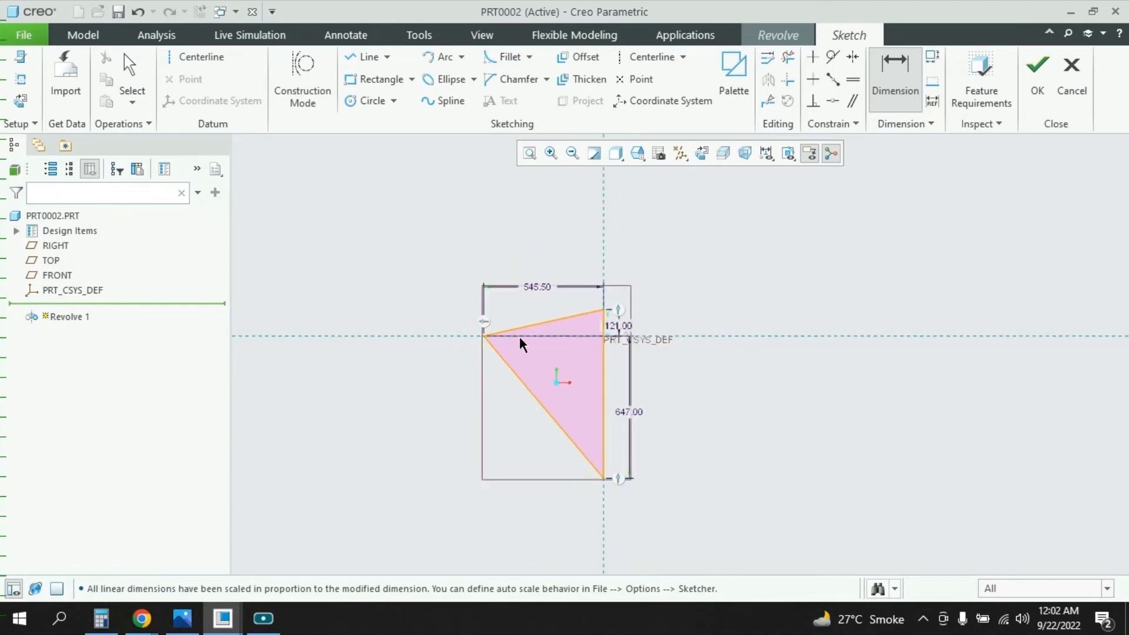
{"action": "scroll", "coordinate": [658, 364], "scroll_direction": "down", "scroll_amount": 3}
{"action": "scroll", "coordinate": [594, 320], "scroll_direction": "up", "scroll_amount": 2}
{"action": "scroll", "coordinate": [549, 265], "scroll_direction": "down", "scroll_amount": 2}
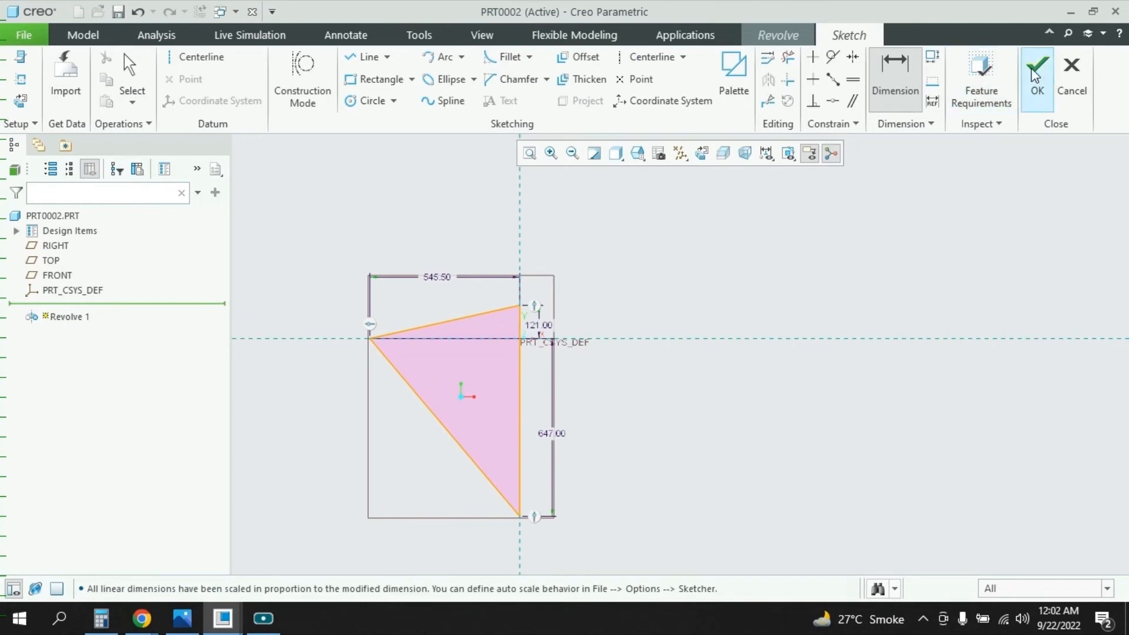
{"action": "left_click", "coordinate": [649, 57]}
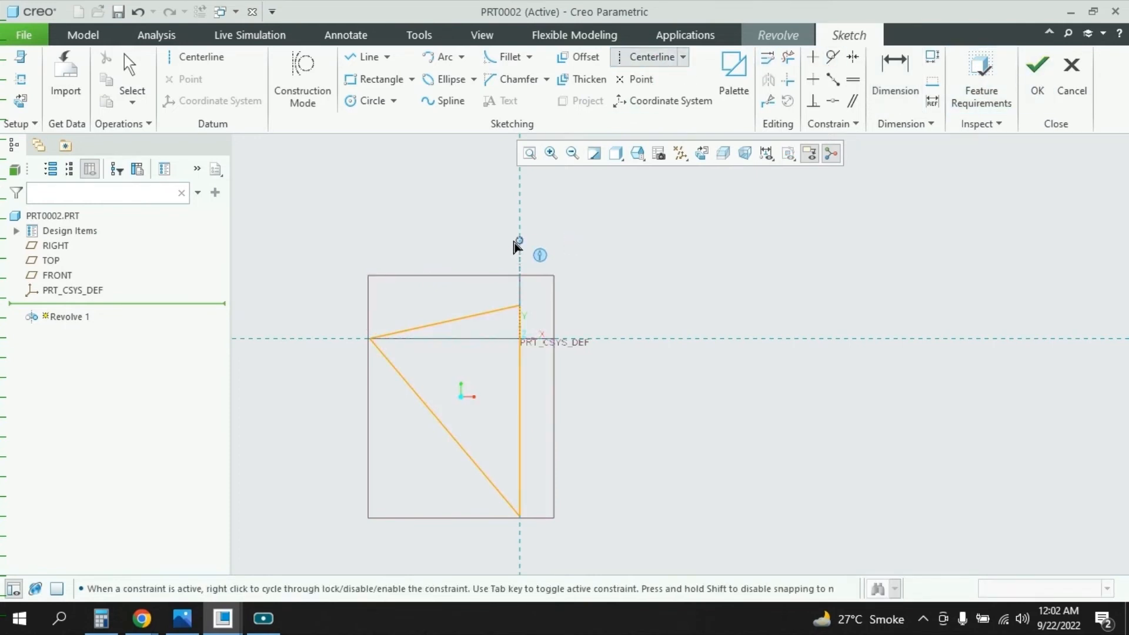
{"action": "left_click", "coordinate": [519, 243]}
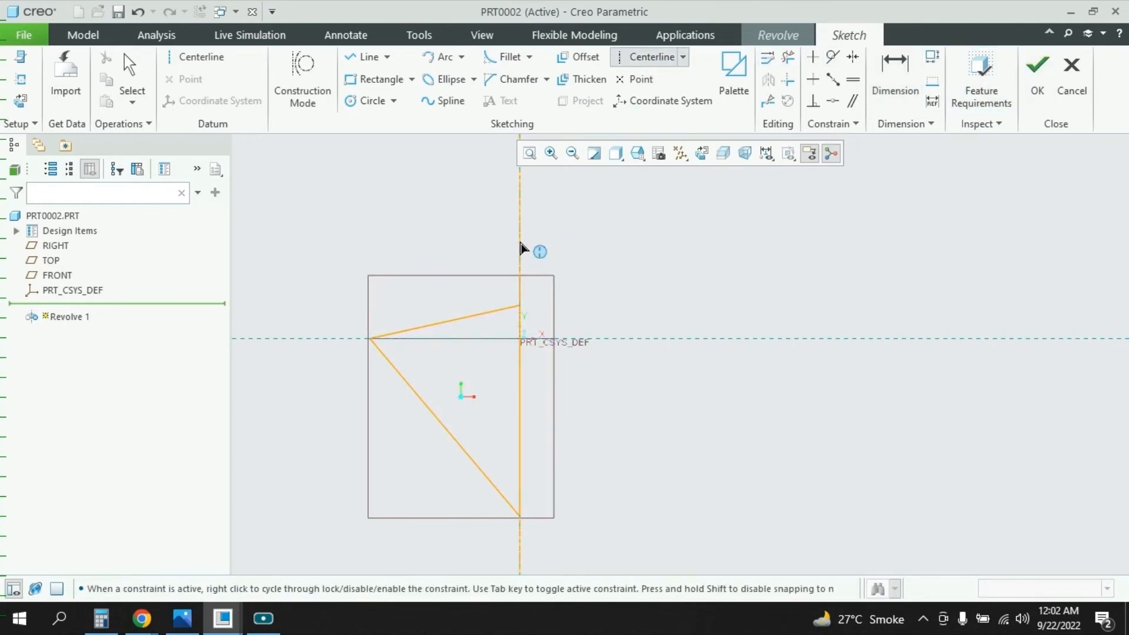
{"action": "left_click", "coordinate": [520, 561]}
{"action": "middle_click", "coordinate": [894, 280]}
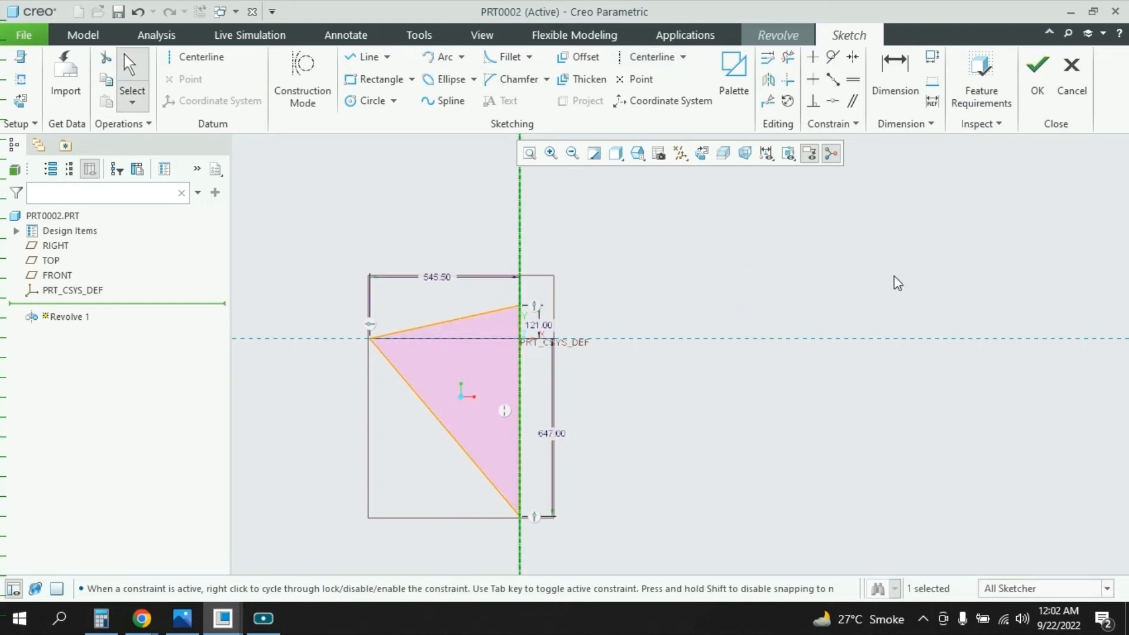
Step: Finish the triangle sketch and revolve it 360° about the centerline as a solid double cone
{"action": "left_click", "coordinate": [1037, 70]}
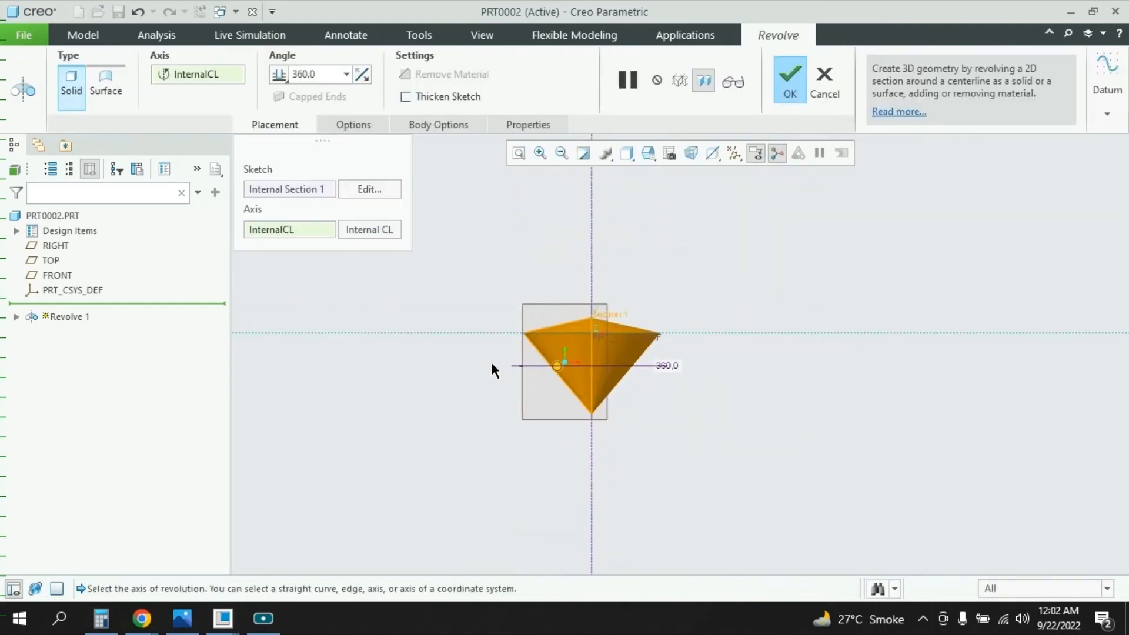
{"action": "scroll", "coordinate": [590, 308], "scroll_direction": "up", "scroll_amount": 5}
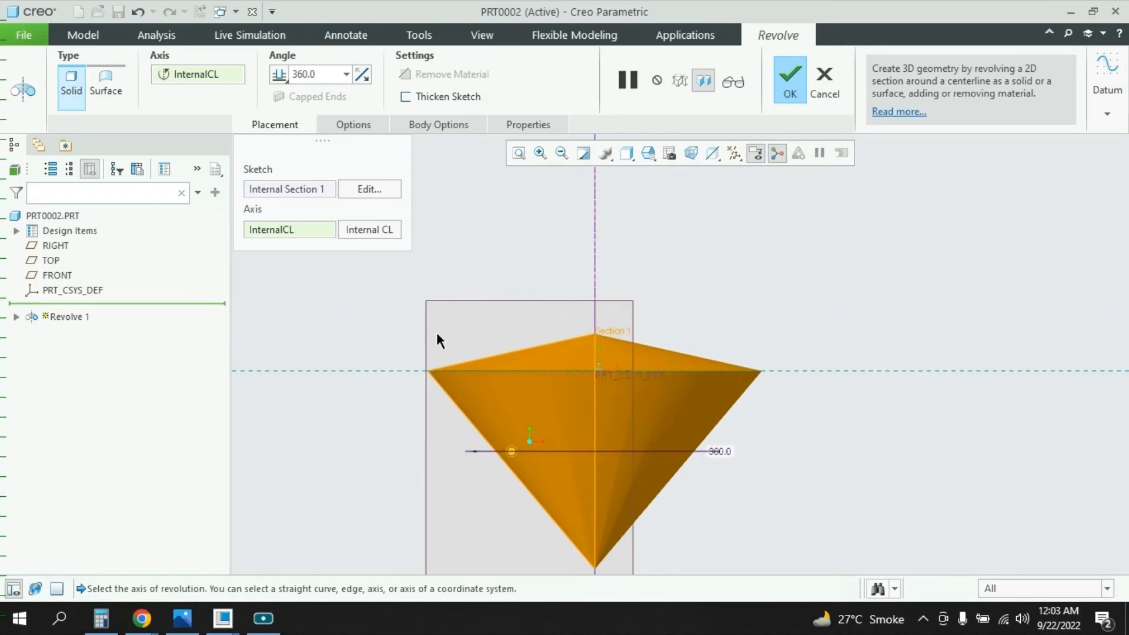
{"action": "left_click", "coordinate": [789, 76]}
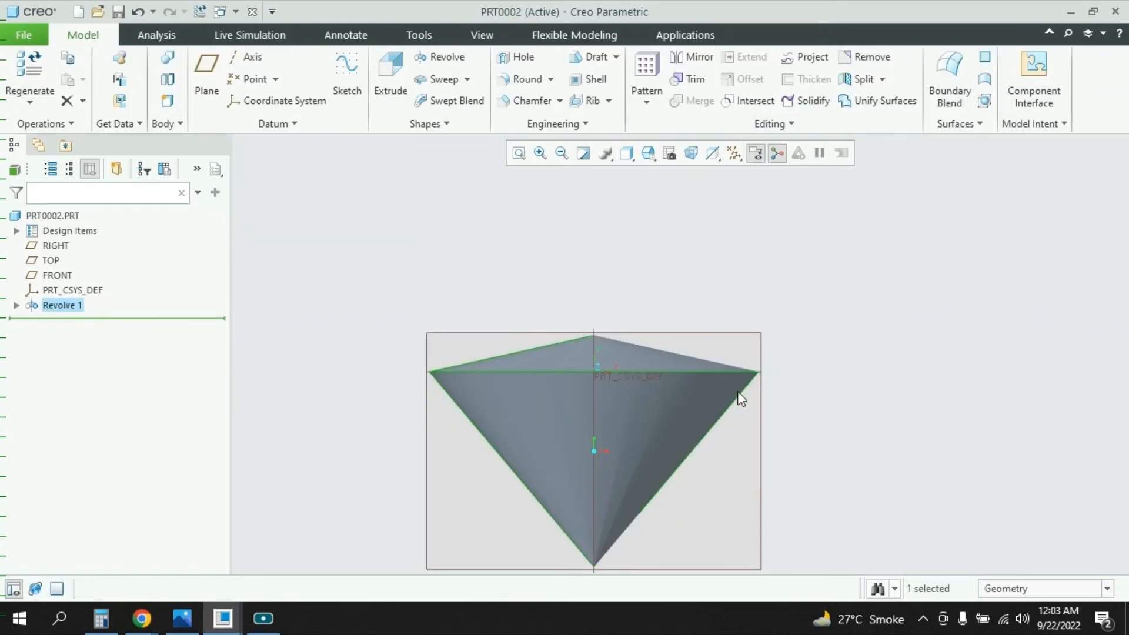
Step: Sketch a closed parallelogram for an extrusion on the FRONT plane against the lower cone's slanted edge, about 85 mm wide, 84 mm high, 82 mm below the rim
{"action": "mouse_move", "coordinate": [751, 269]}
{"action": "middle_mouse_down"}
{"action": "mouse_move", "coordinate": [756, 279]}
{"action": "mouse_move", "coordinate": [761, 267]}
{"action": "middle_mouse_up"}
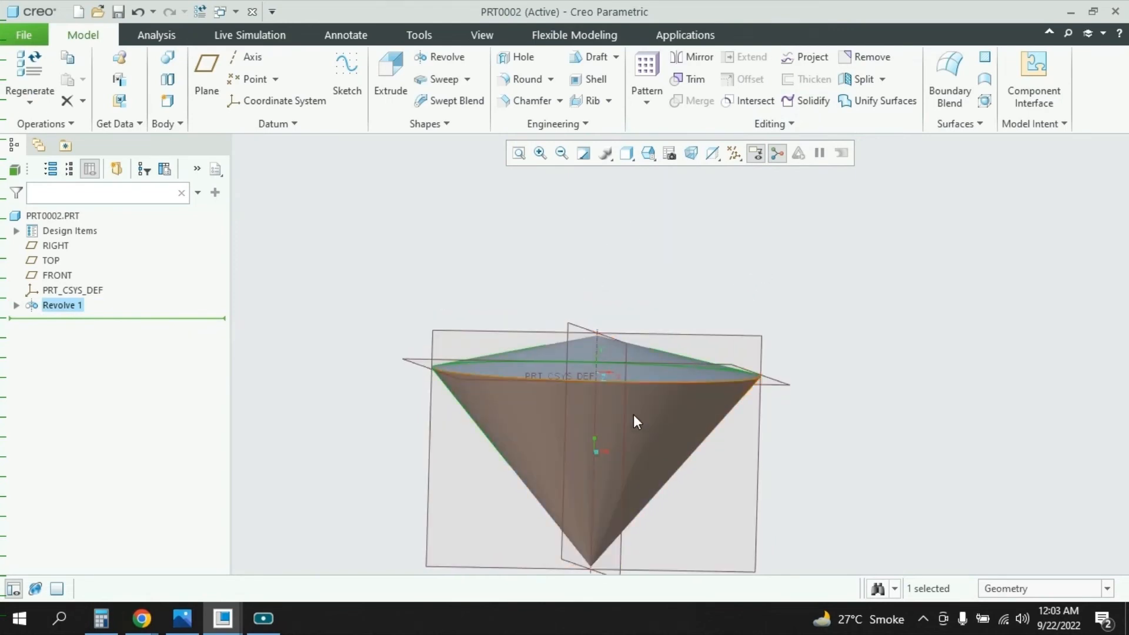
{"action": "scroll", "coordinate": [629, 429], "scroll_direction": "down", "scroll_amount": 5}
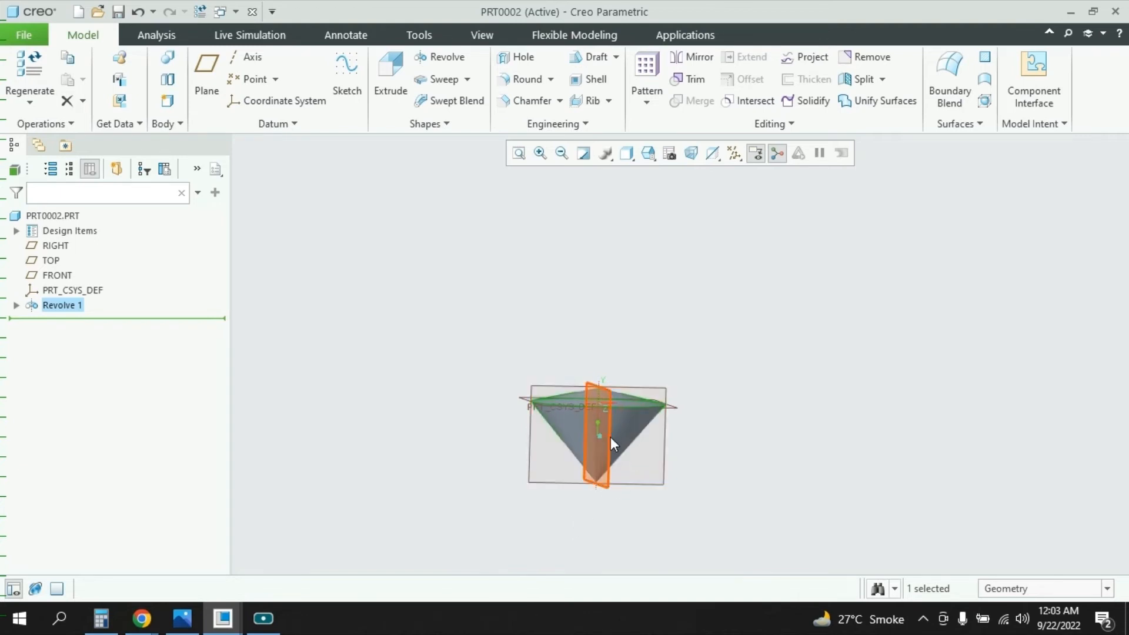
{"action": "scroll", "coordinate": [605, 440], "scroll_direction": "down", "scroll_amount": 2}
{"action": "scroll", "coordinate": [605, 444], "scroll_direction": "up", "scroll_amount": 8}
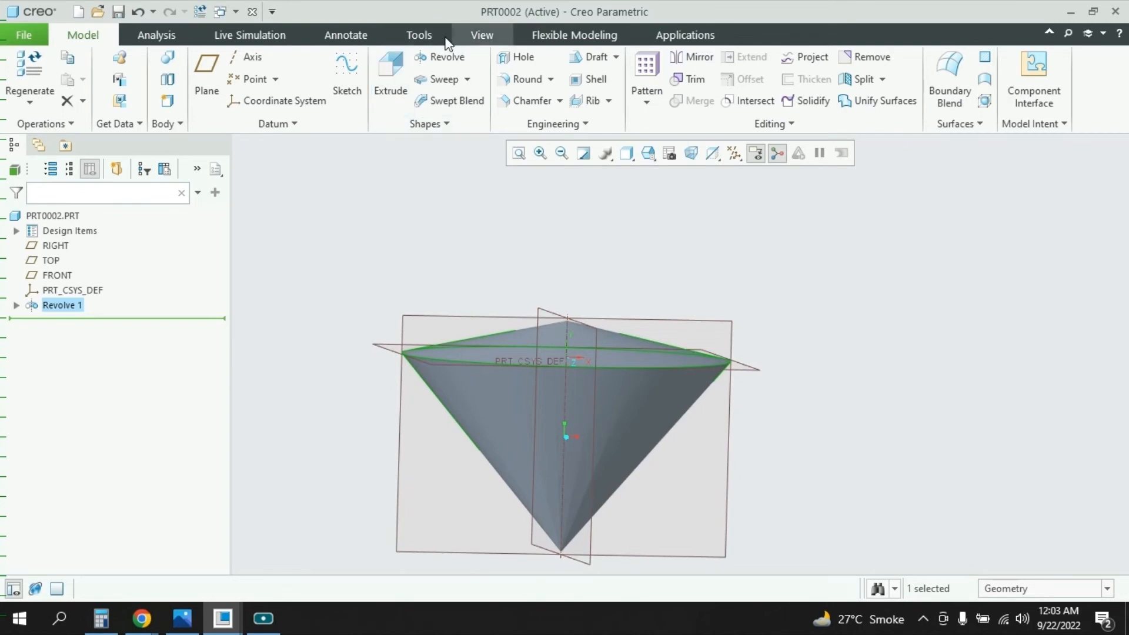
{"action": "left_click", "coordinate": [397, 76]}
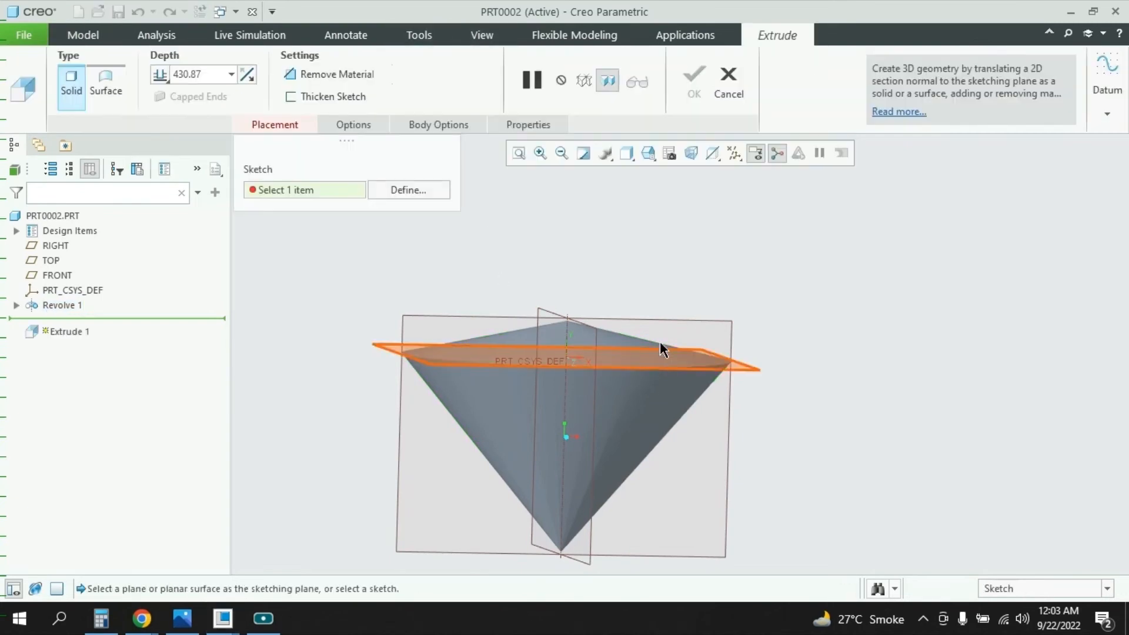
{"action": "left_click", "coordinate": [675, 320]}
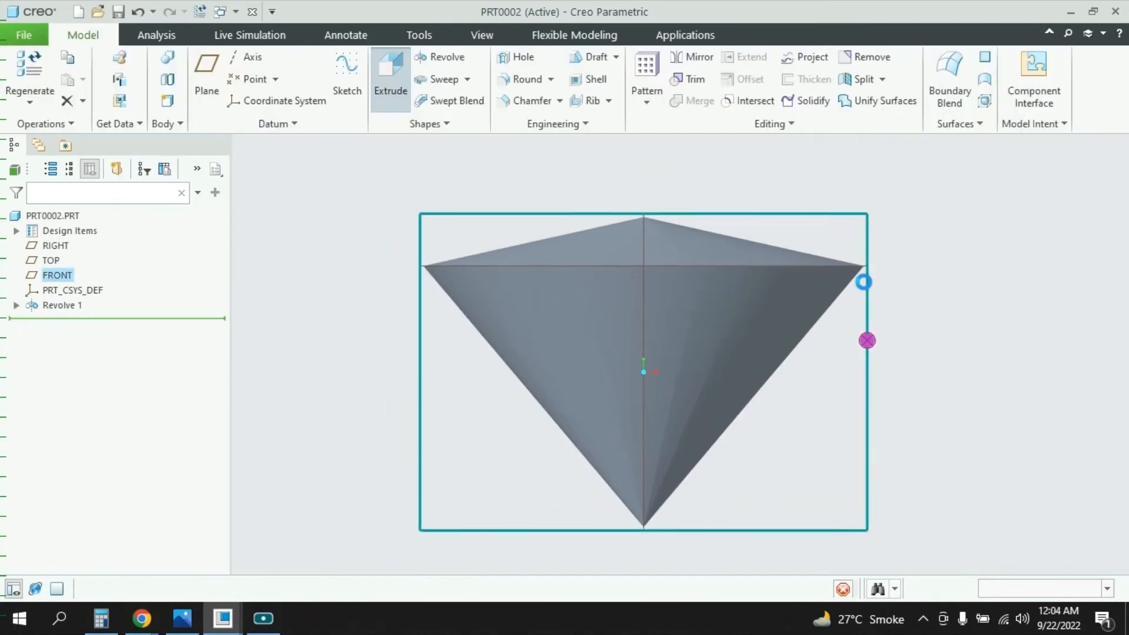
{"action": "scroll", "coordinate": [892, 288], "scroll_direction": "down", "scroll_amount": 5}
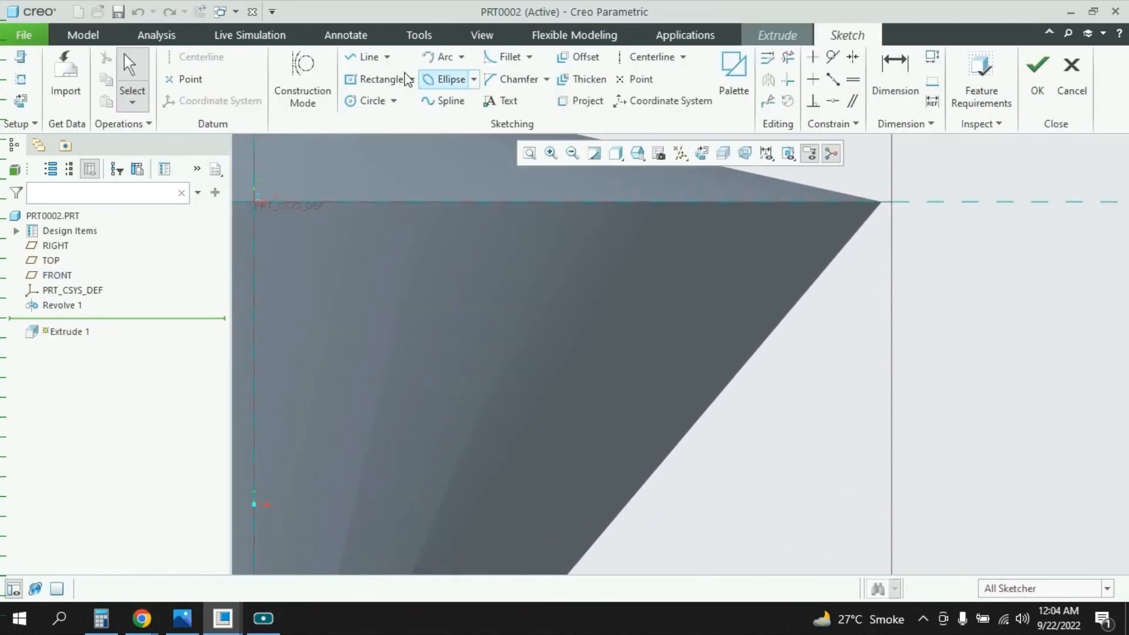
{"action": "left_click", "coordinate": [368, 59]}
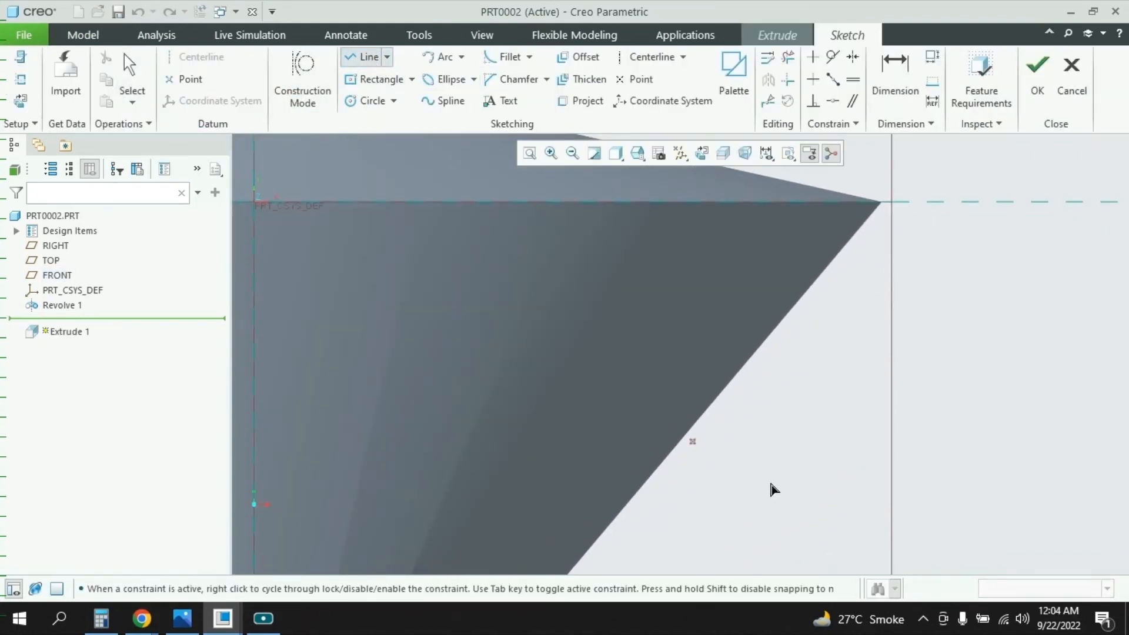
{"action": "left_click", "coordinate": [802, 296]}
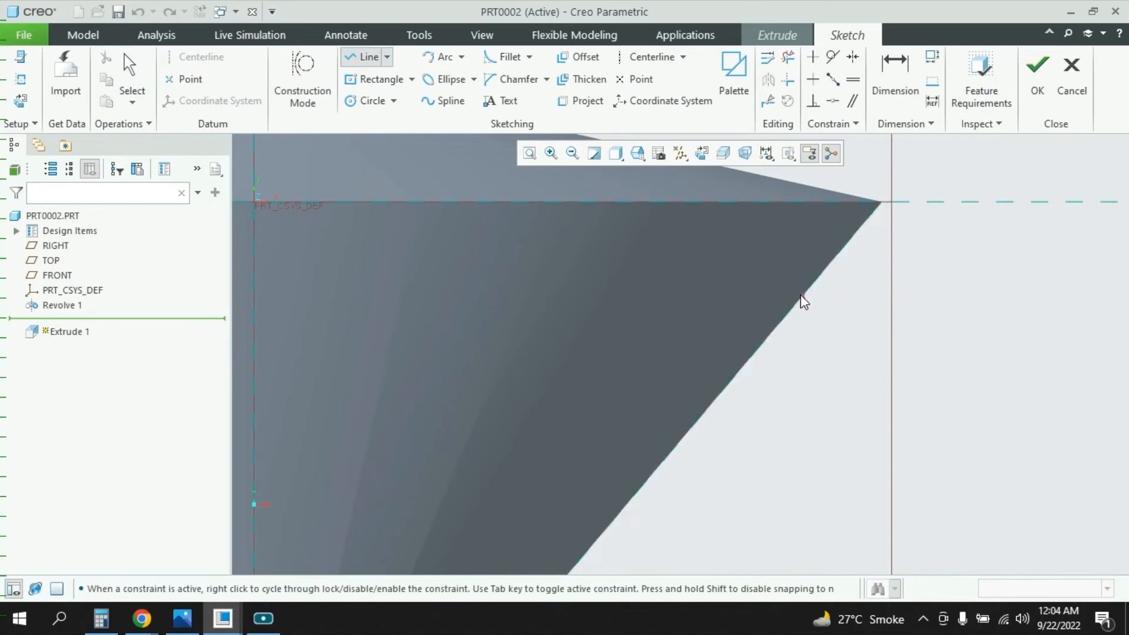
{"action": "left_click", "coordinate": [900, 295]}
{"action": "left_click", "coordinate": [820, 392]}
{"action": "left_click", "coordinate": [721, 393]}
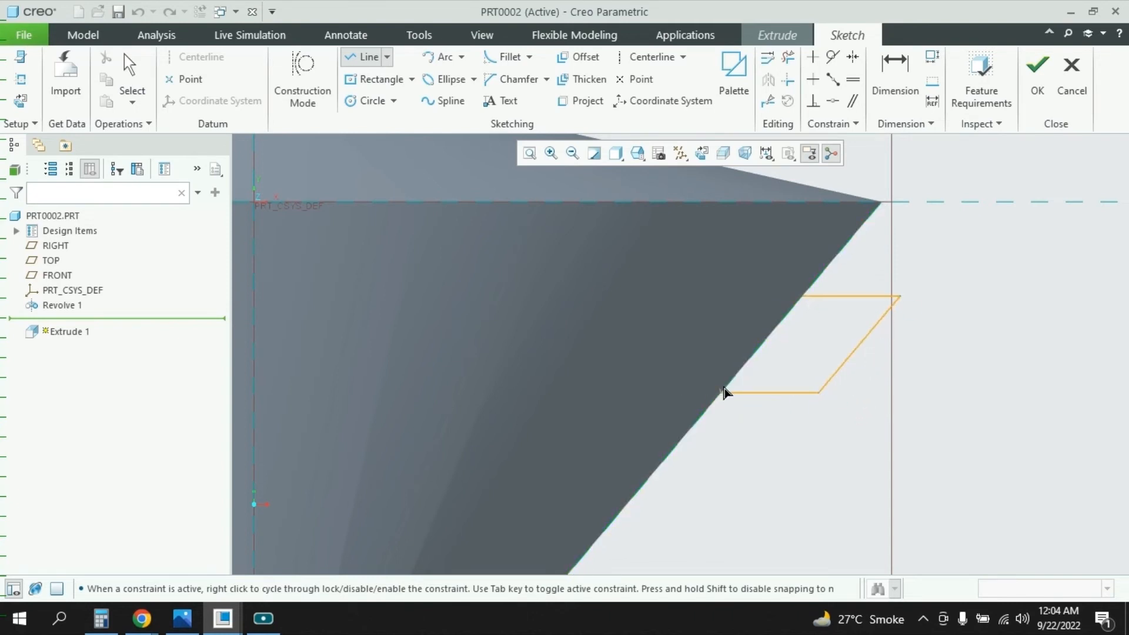
{"action": "left_click", "coordinate": [803, 296]}
{"action": "middle_click", "coordinate": [899, 405]}
{"action": "middle_click", "coordinate": [906, 354]}
Step: Set the parallelogram's top edge length to 120 mm and its vertical height to 85 mm
{"action": "double_click", "coordinate": [830, 290]}
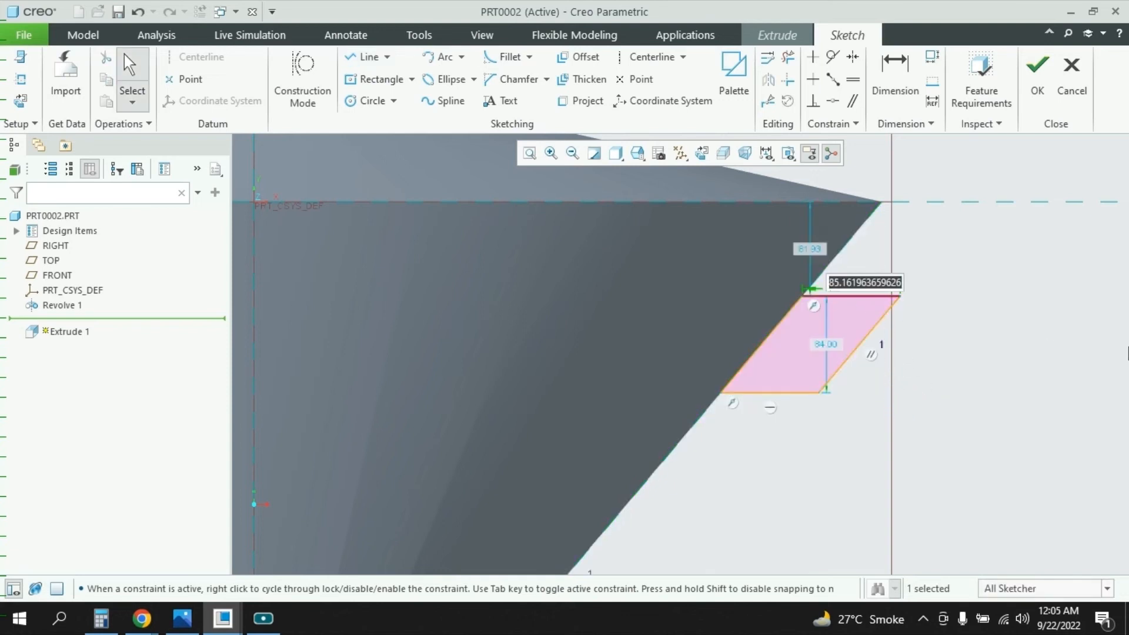
{"action": "type", "text": "120"}
{"action": "key", "text": "Return"}
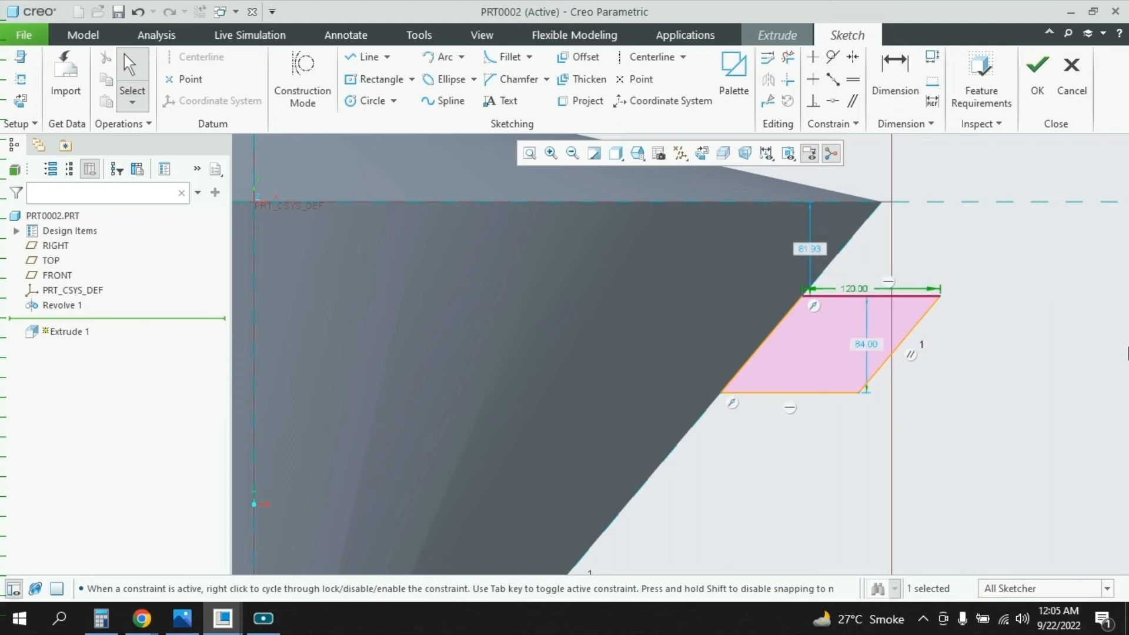
{"action": "double_click", "coordinate": [867, 343]}
{"action": "type", "text": "85"}
{"action": "key", "text": "Return"}
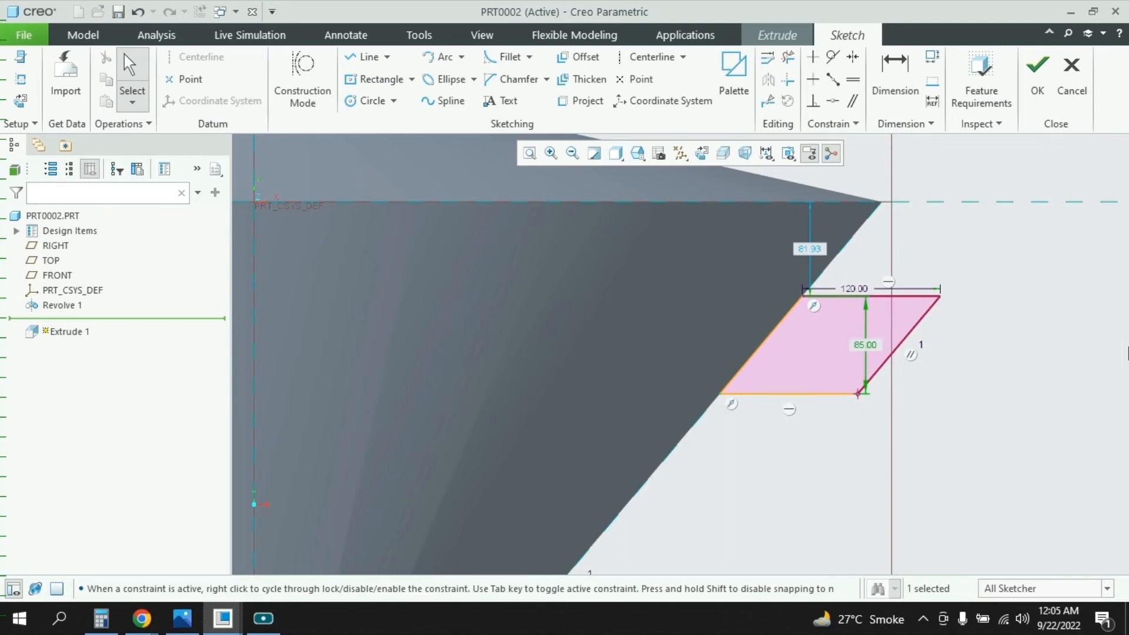
Step: Finish the parallelogram sketch and extrude it 4 mm as a solid plate beside the cone
{"action": "scroll", "coordinate": [864, 359], "scroll_direction": "down", "scroll_amount": 3}
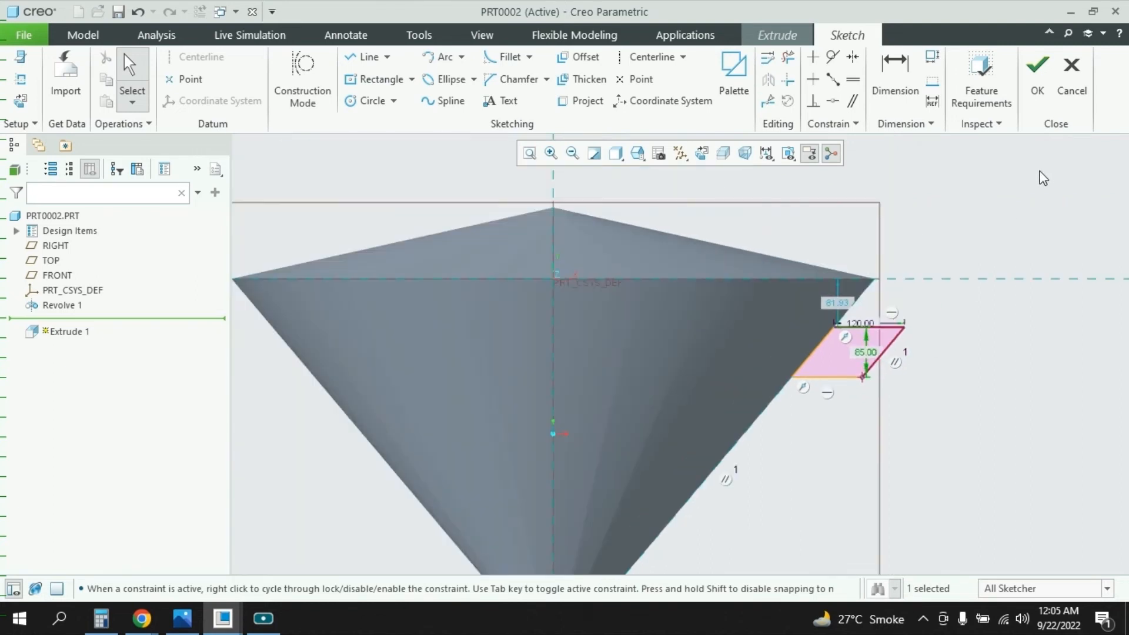
{"action": "left_click", "coordinate": [1039, 70]}
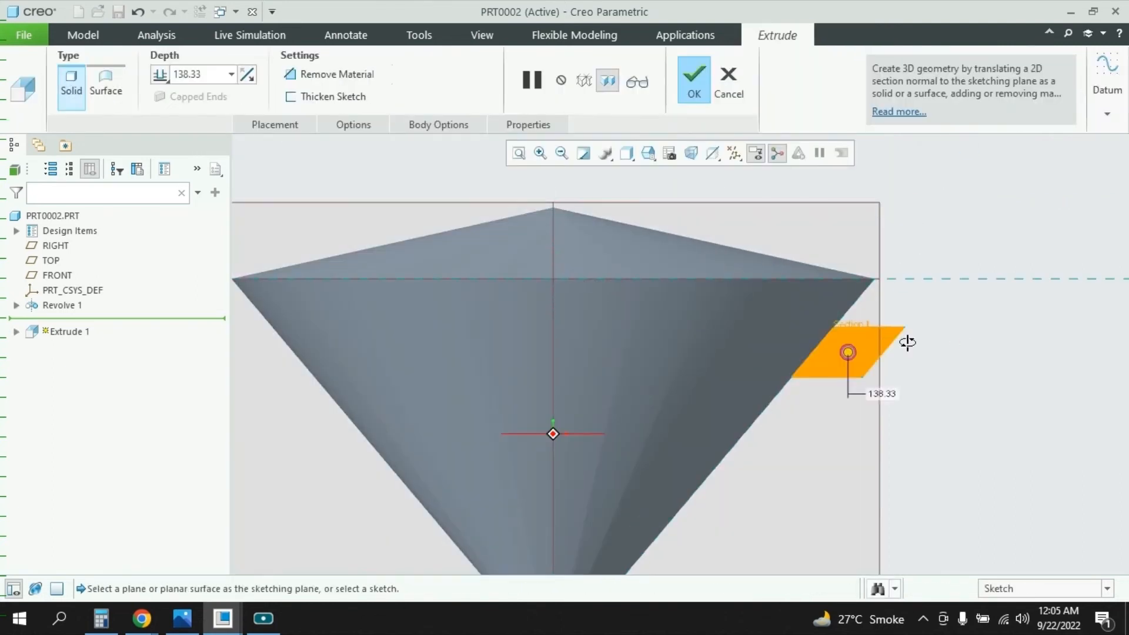
{"action": "mouse_move", "coordinate": [904, 340]}
{"action": "middle_mouse_down"}
{"action": "mouse_move", "coordinate": [867, 347]}
{"action": "mouse_move", "coordinate": [879, 352]}
{"action": "middle_mouse_up"}
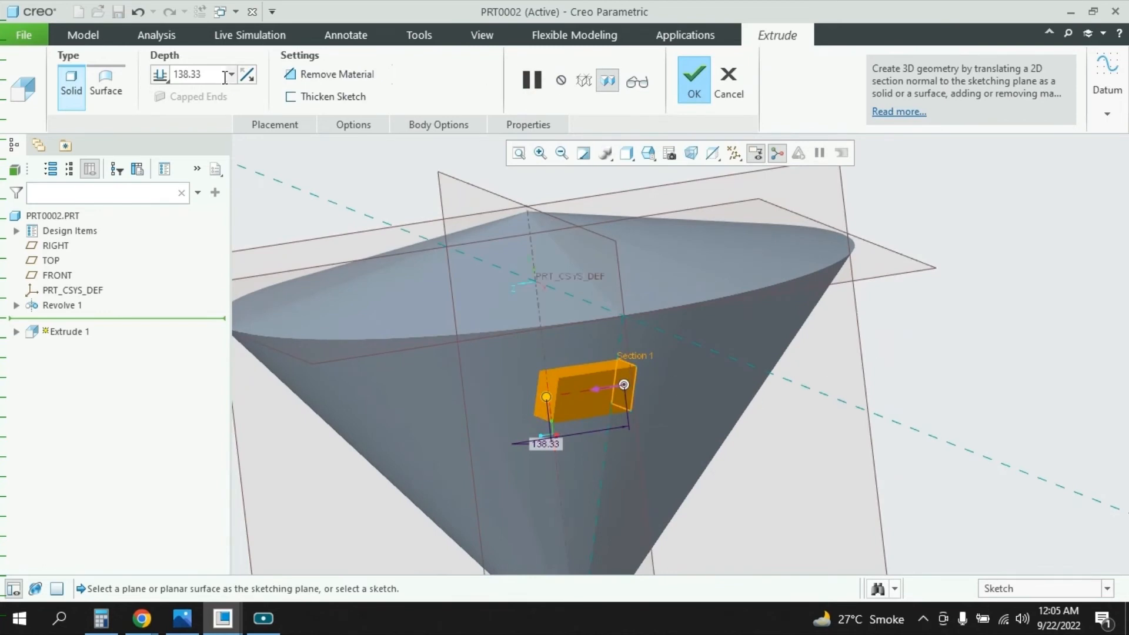
{"action": "double_click", "coordinate": [194, 74]}
{"action": "type", "text": "4"}
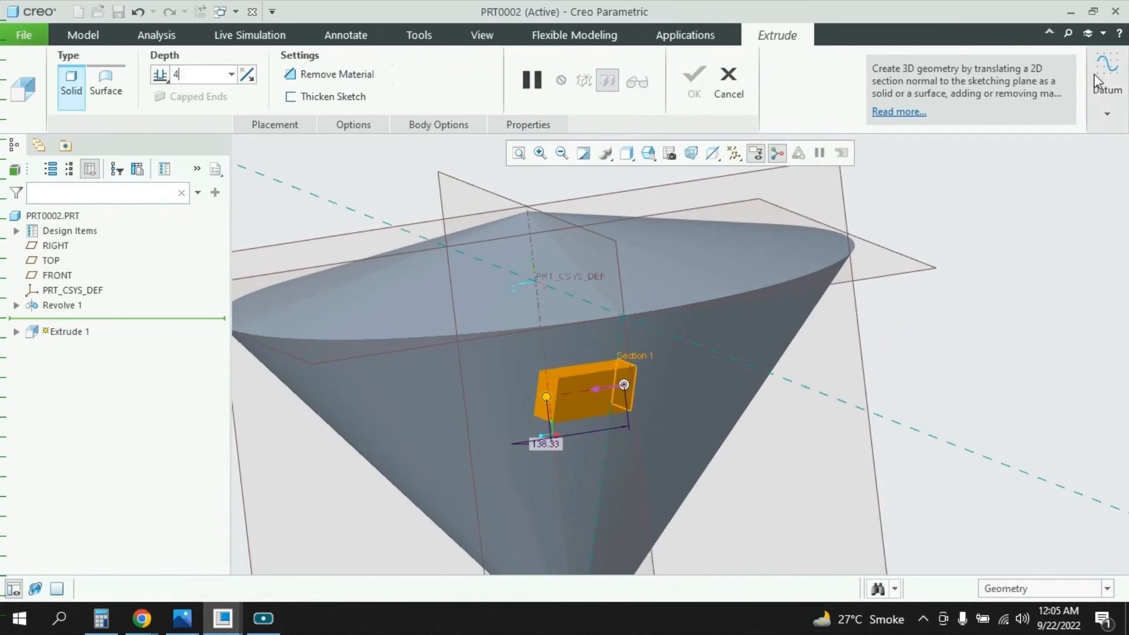
{"action": "key", "text": "Return"}
{"action": "scroll", "coordinate": [677, 350], "scroll_direction": "up", "scroll_amount": 3}
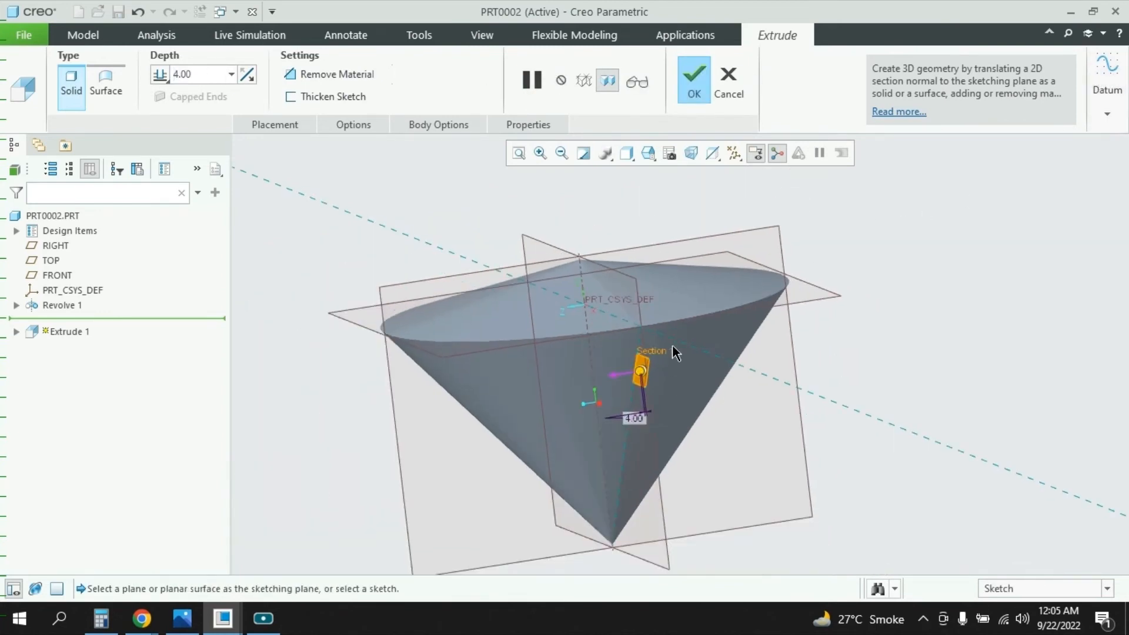
{"action": "scroll", "coordinate": [679, 351], "scroll_direction": "down", "scroll_amount": 4}
{"action": "left_click", "coordinate": [692, 86]}
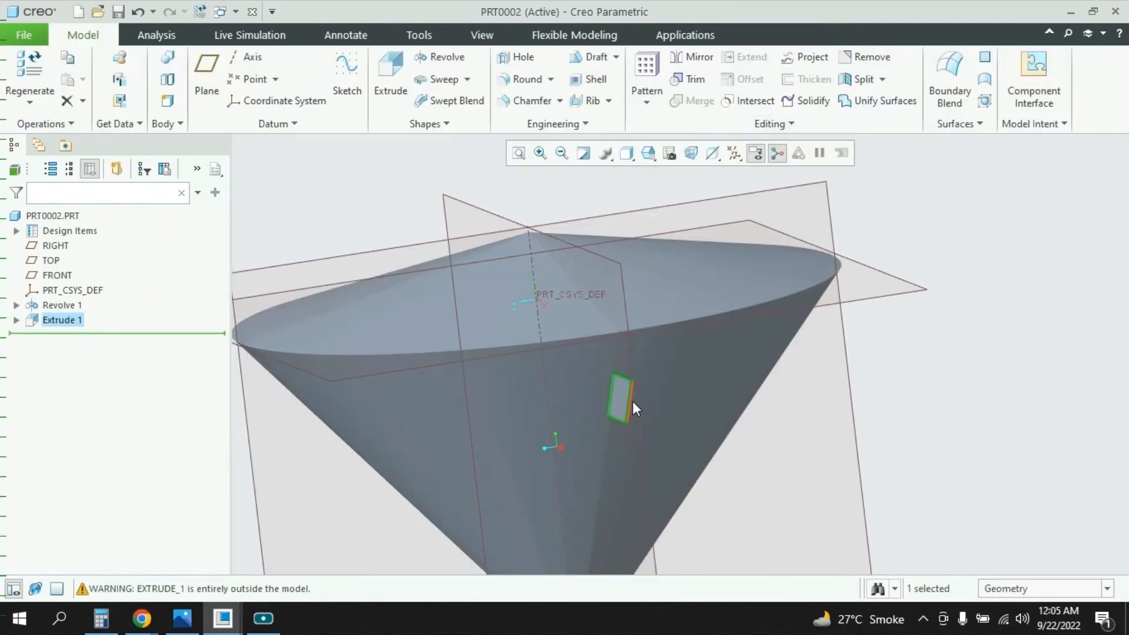
Step: Sketch a center rectangle for a new extrusion on the plate's narrow outer end face, centred on the midpoint of its long edge
{"action": "scroll", "coordinate": [632, 400], "scroll_direction": "down", "scroll_amount": 3}
{"action": "middle_click_drag", "start_coordinate": [632, 401], "coordinate": [729, 327]}
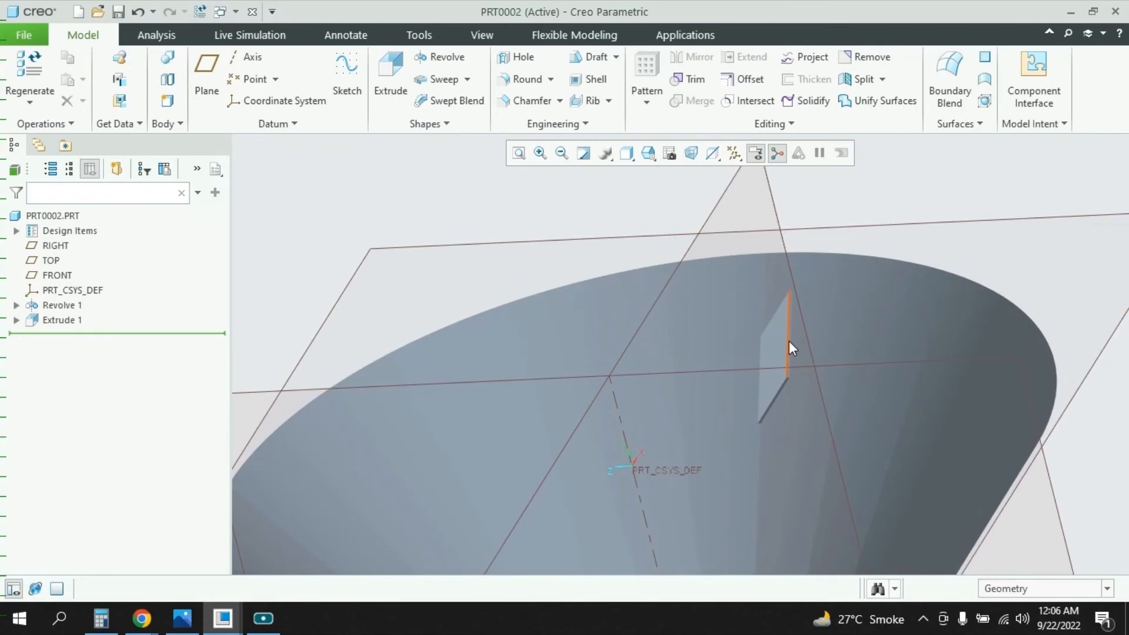
{"action": "left_click", "coordinate": [788, 341]}
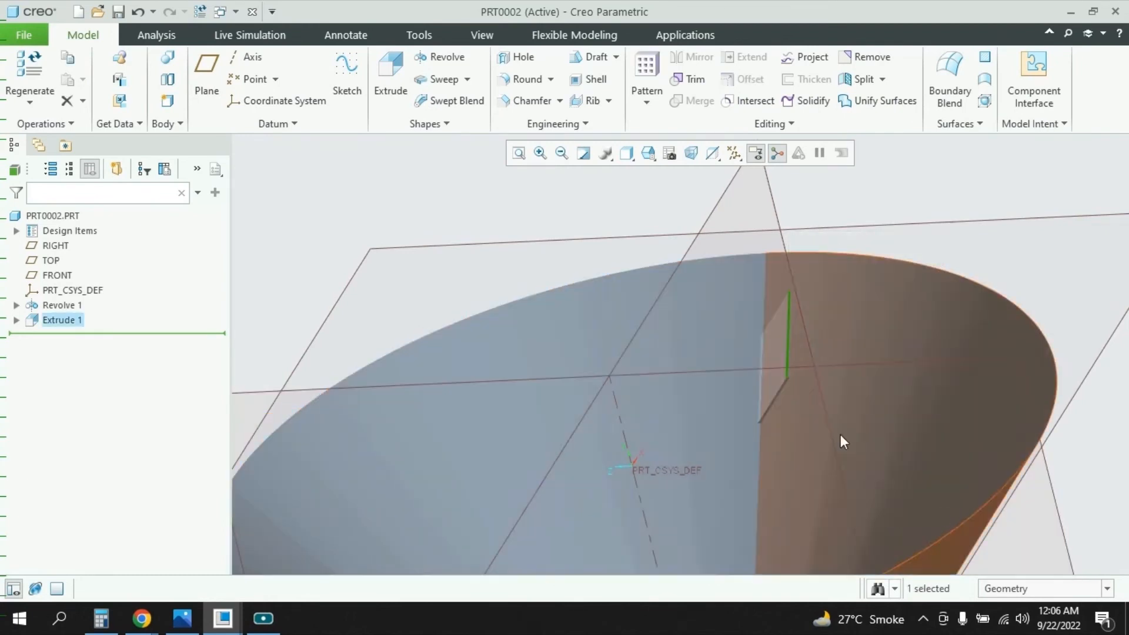
{"action": "left_click", "coordinate": [391, 75]}
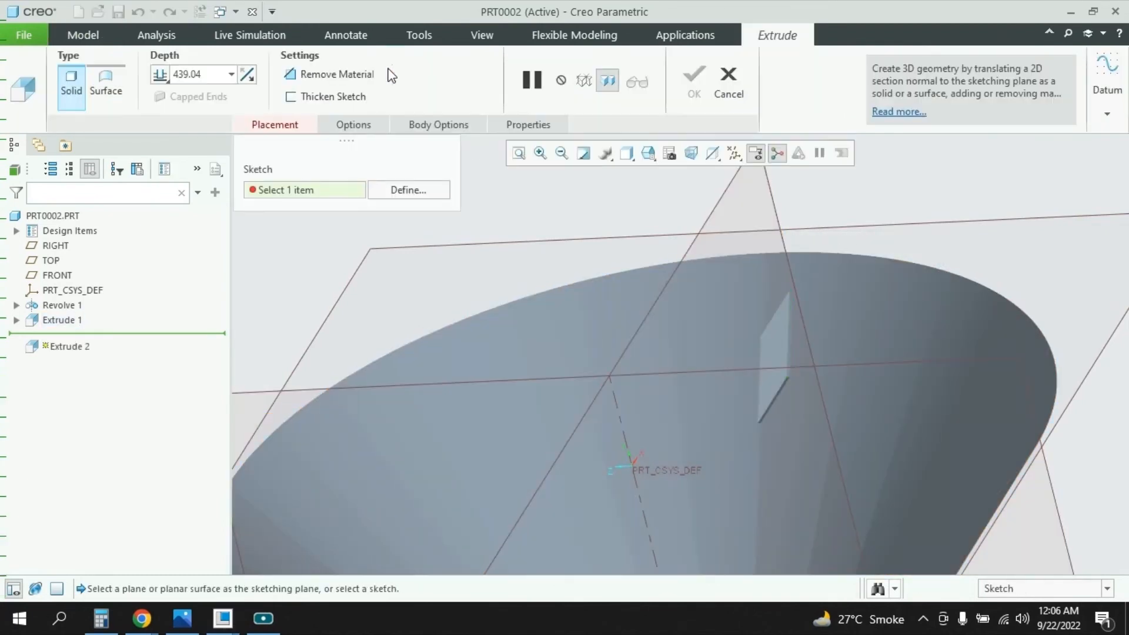
{"action": "left_click", "coordinate": [419, 190]}
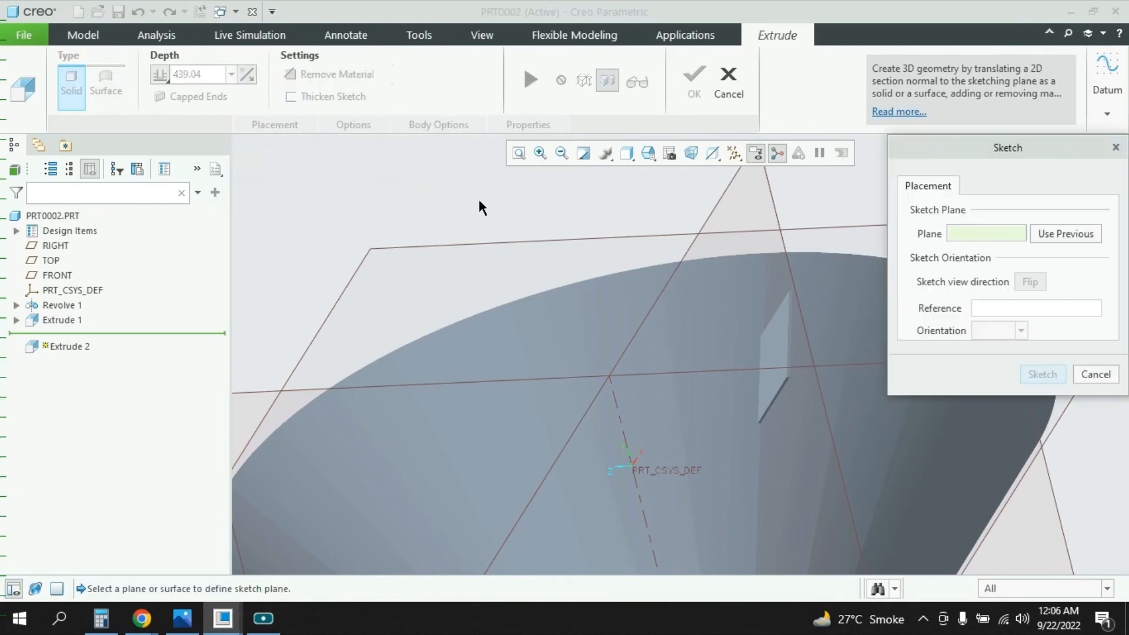
{"action": "left_click", "coordinate": [789, 333]}
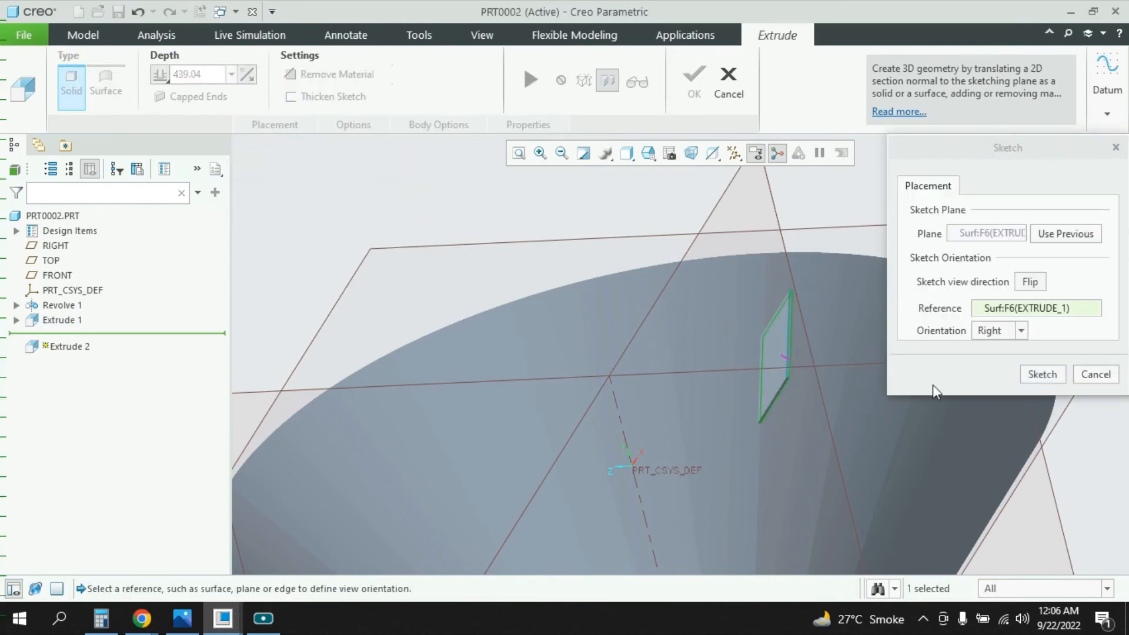
{"action": "left_click", "coordinate": [1041, 372]}
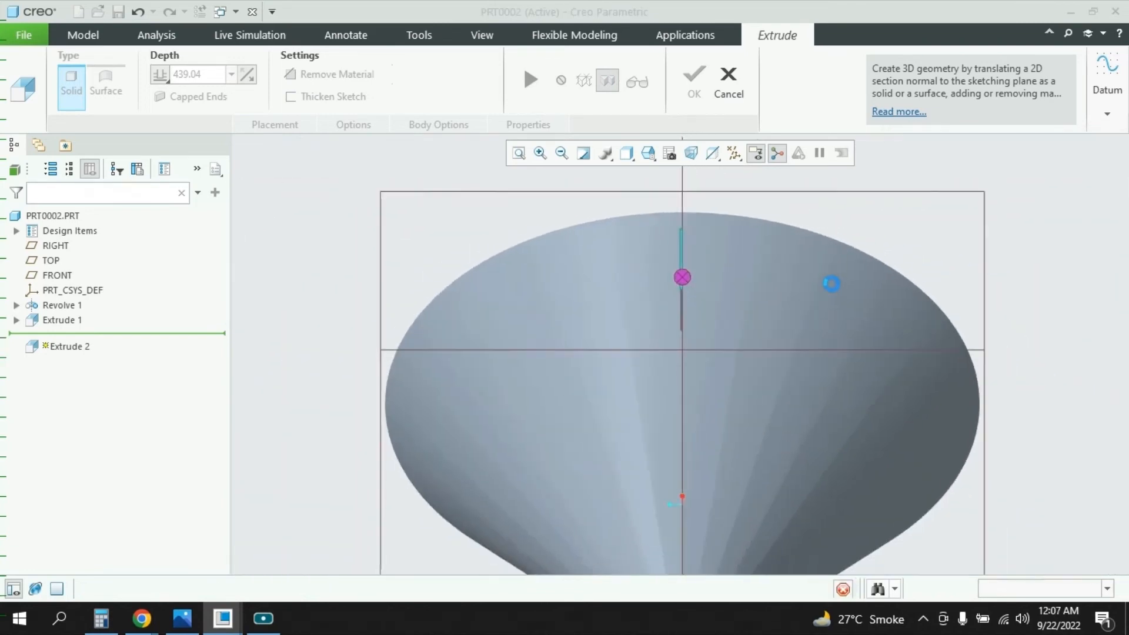
{"action": "scroll", "coordinate": [679, 217], "scroll_direction": "up", "scroll_amount": 5}
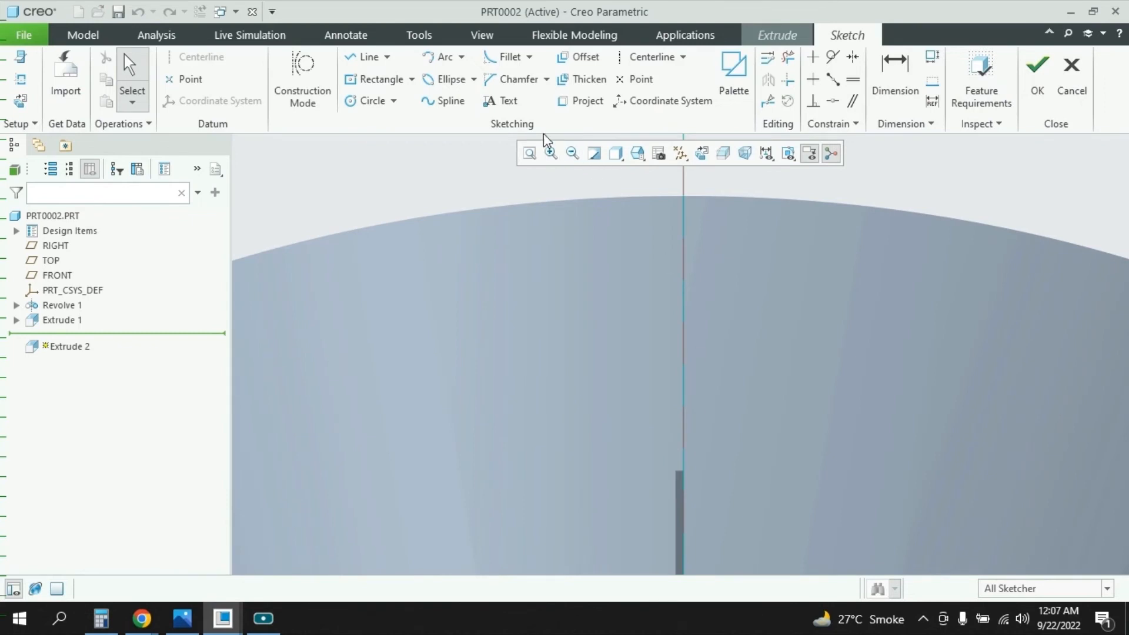
{"action": "left_click", "coordinate": [377, 79]}
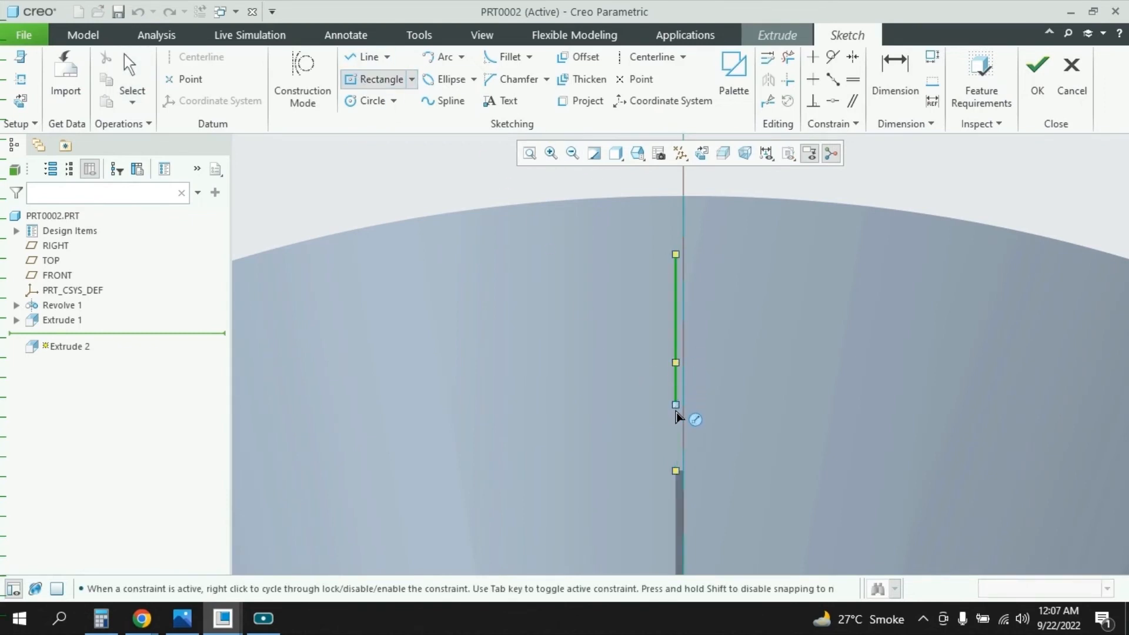
{"action": "left_click", "coordinate": [676, 364]}
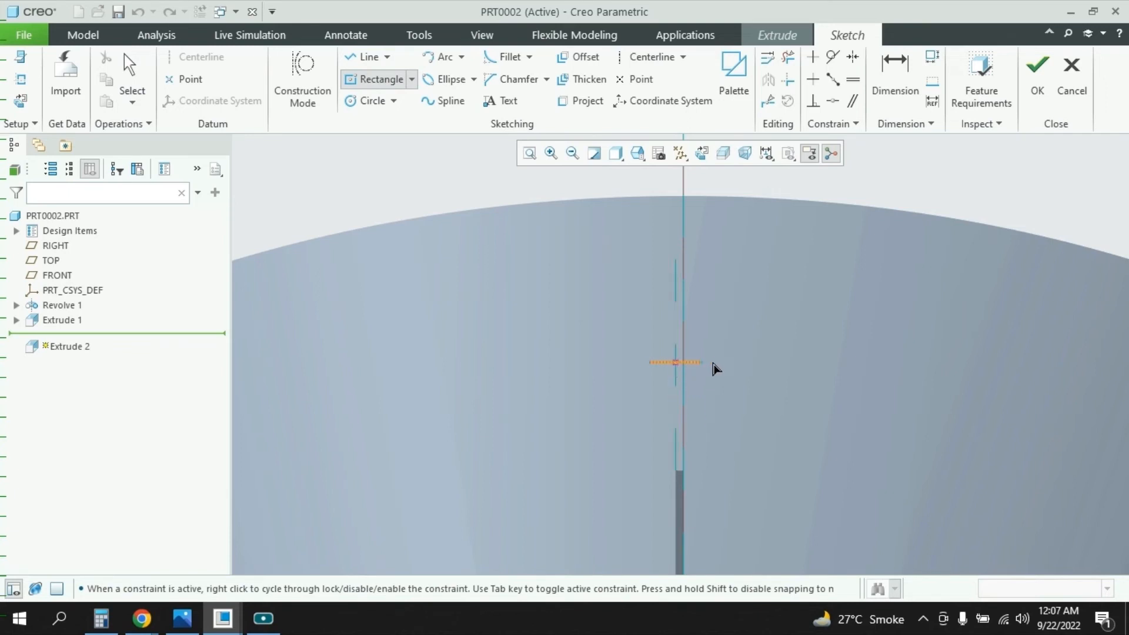
{"action": "left_click", "coordinate": [784, 464]}
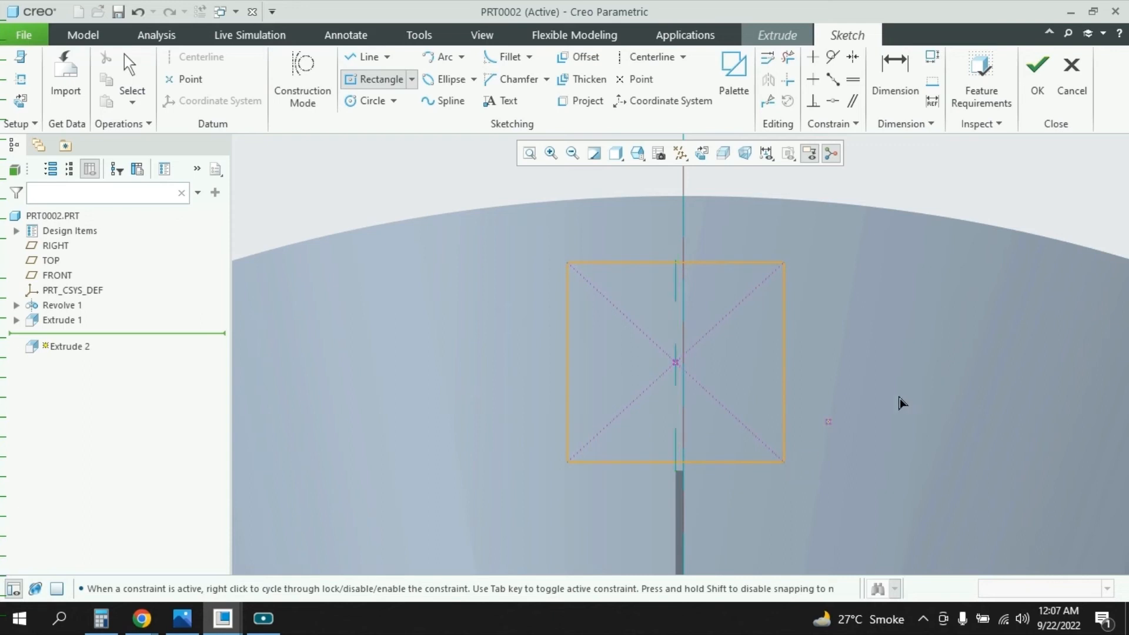
Step: Finish the rectangle sketch and extrude it 4 mm outward as an end flange on the plate
{"action": "left_click", "coordinate": [1034, 75]}
{"action": "scroll", "coordinate": [721, 352], "scroll_direction": "up", "scroll_amount": 5}
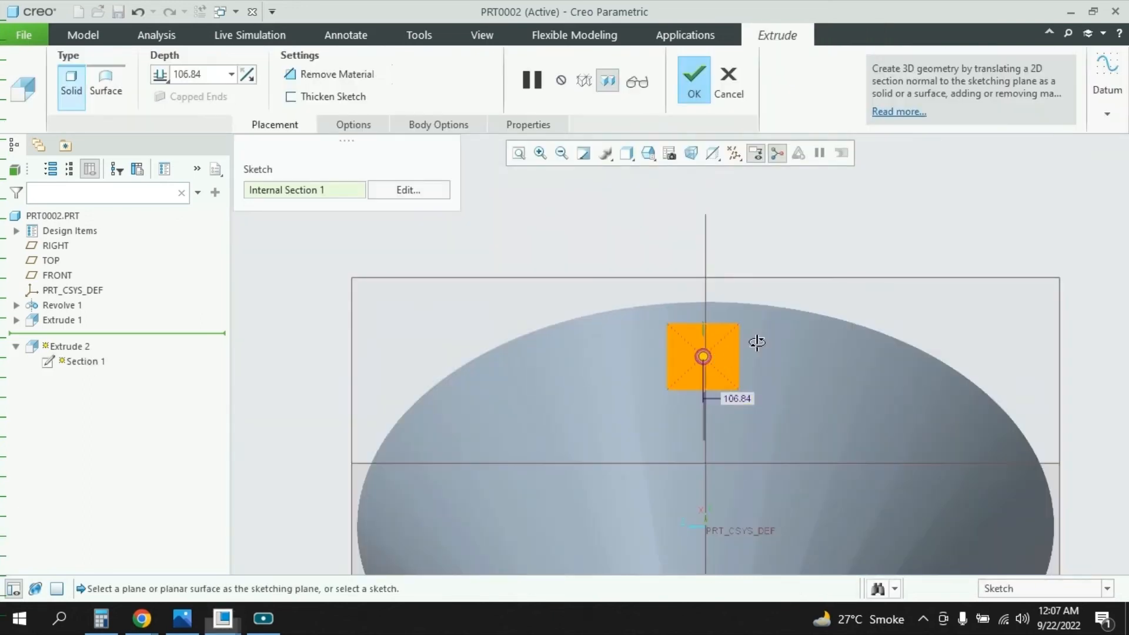
{"action": "middle_click_drag", "start_coordinate": [757, 342], "coordinate": [840, 358]}
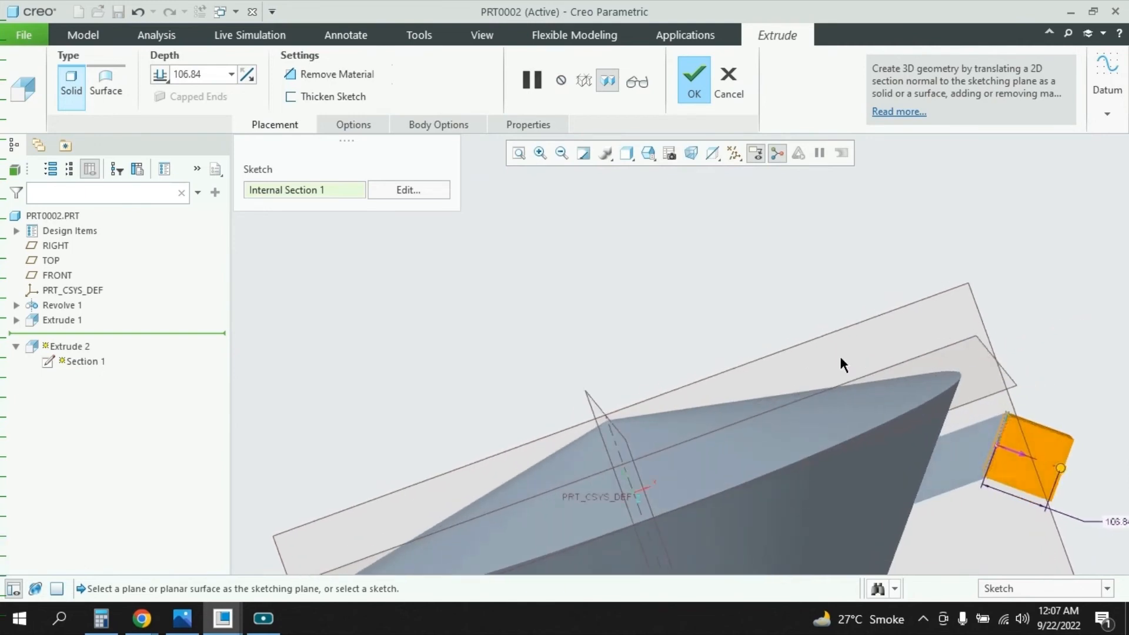
{"action": "double_click", "coordinate": [213, 79]}
{"action": "type", "text": "4"}
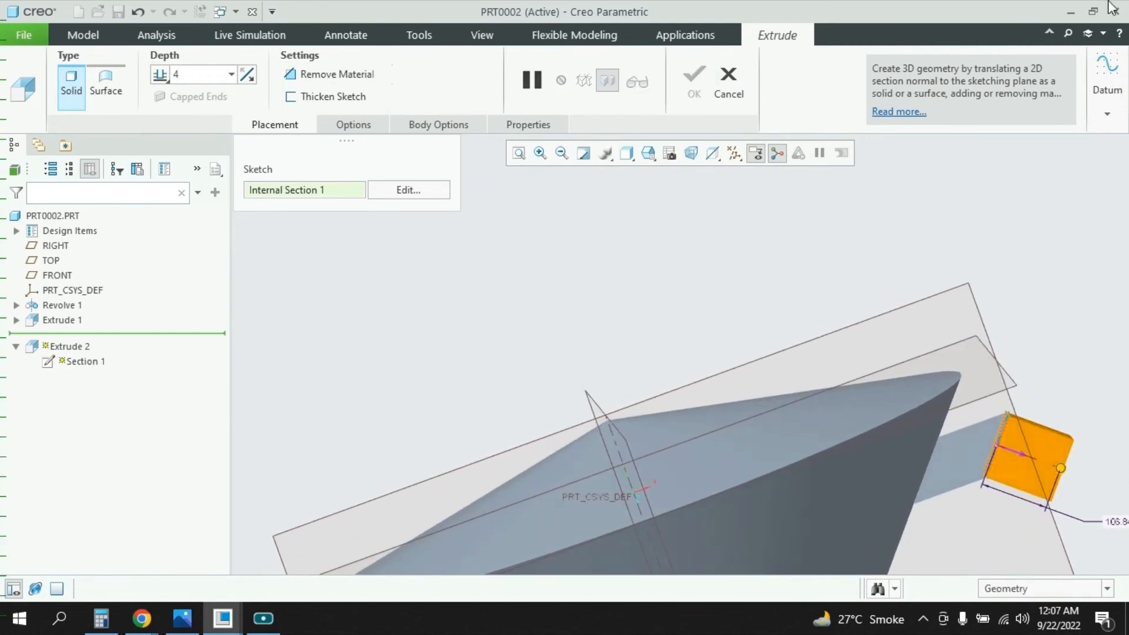
{"action": "key", "text": "Return"}
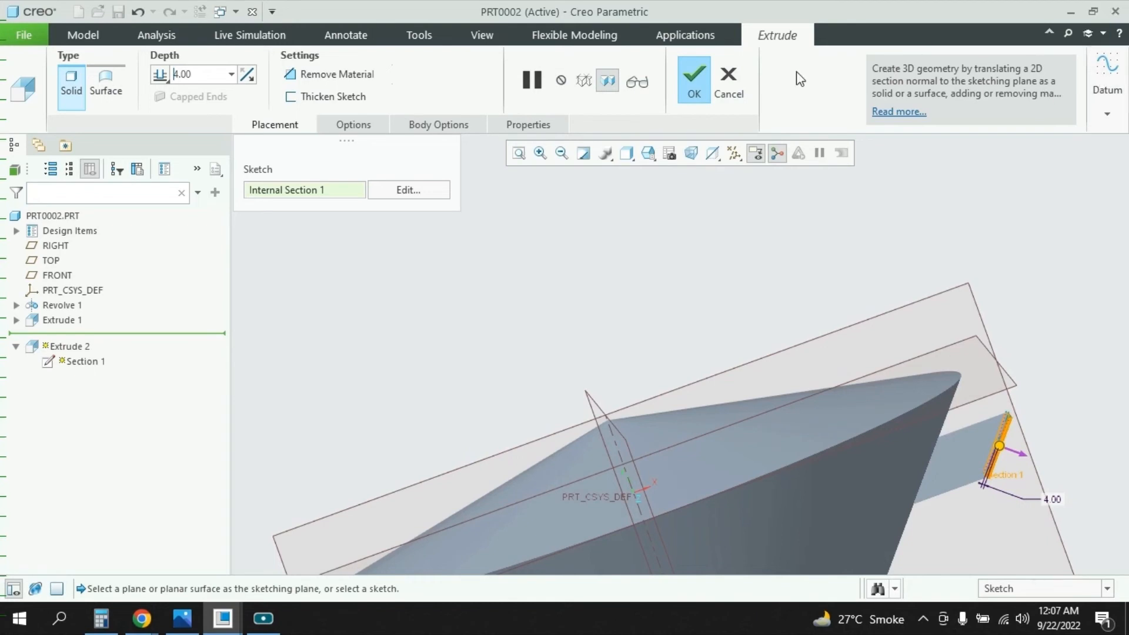
{"action": "left_click", "coordinate": [694, 79]}
Step: Pattern the end flange around the cone's central axis with 4 members at 90° spacing
{"action": "scroll", "coordinate": [841, 435], "scroll_direction": "up", "scroll_amount": 3}
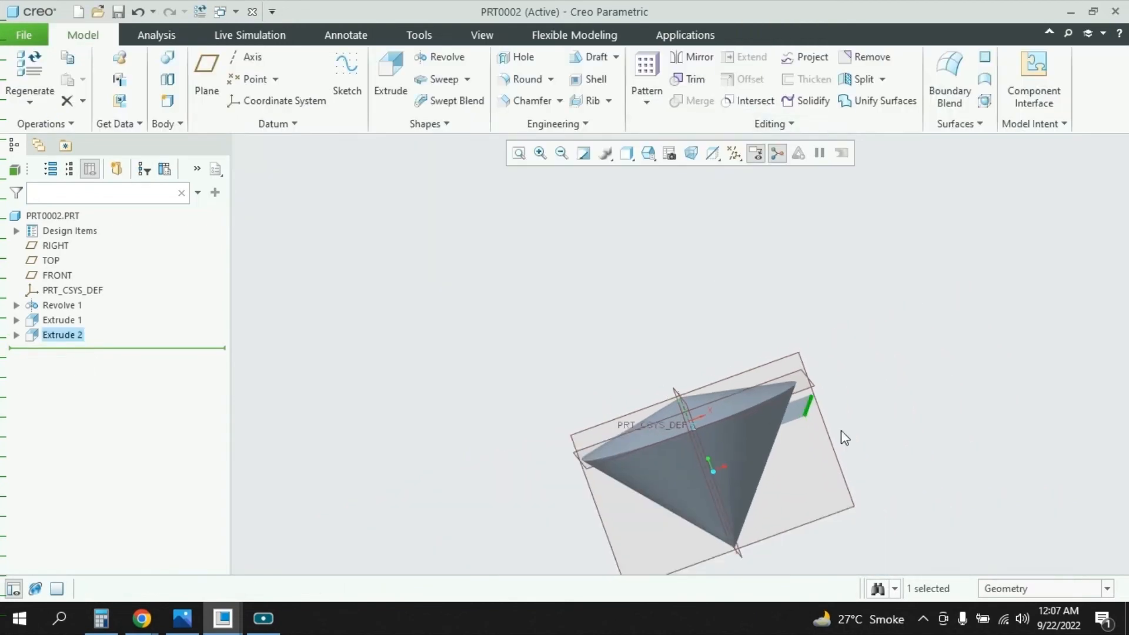
{"action": "middle_click_drag", "start_coordinate": [841, 436], "coordinate": [890, 433]}
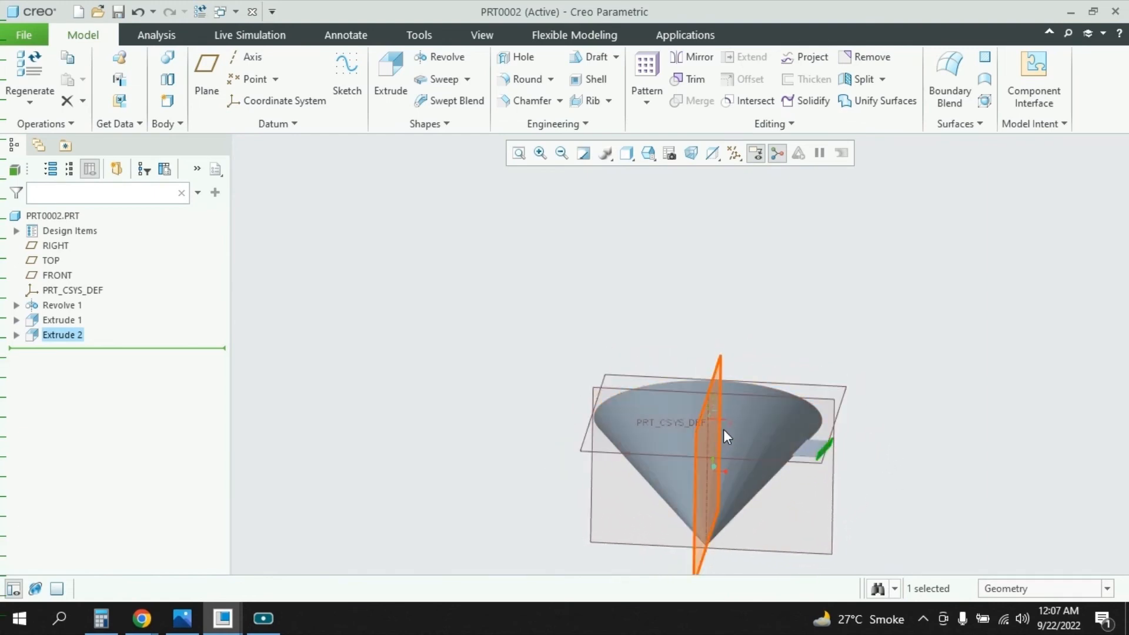
{"action": "left_click", "coordinate": [646, 95]}
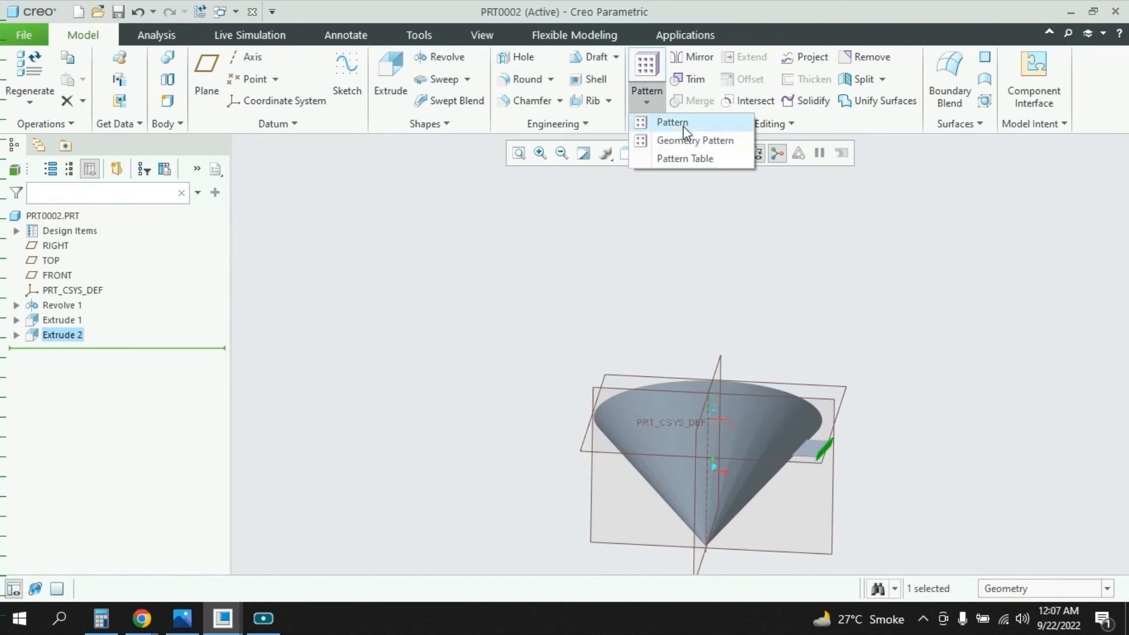
{"action": "left_click", "coordinate": [672, 121]}
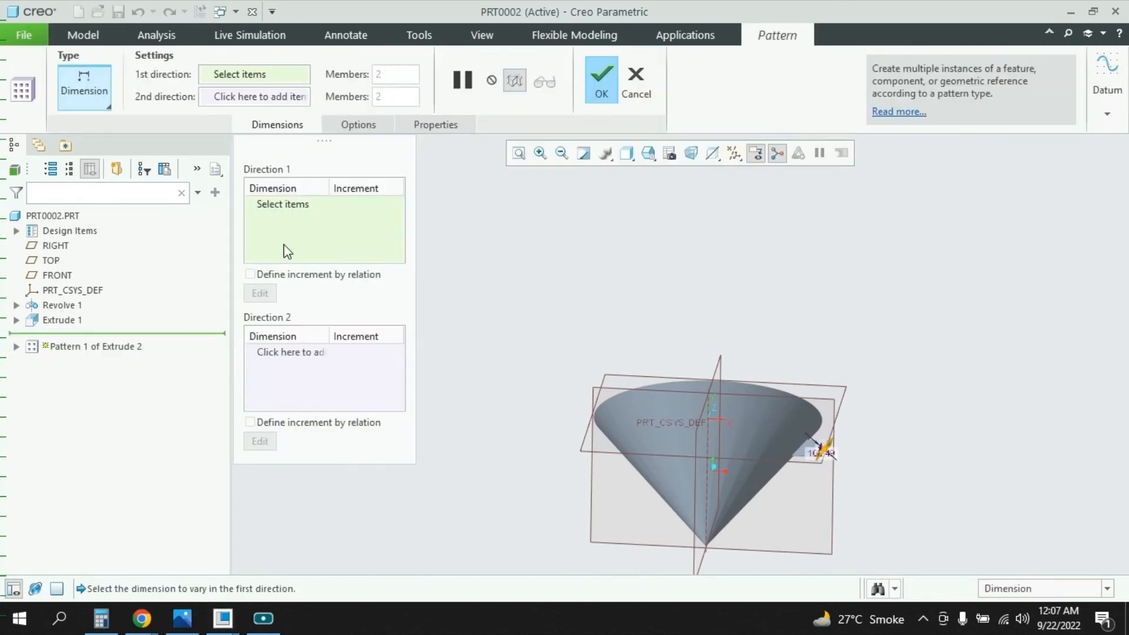
{"action": "left_click", "coordinate": [108, 105]}
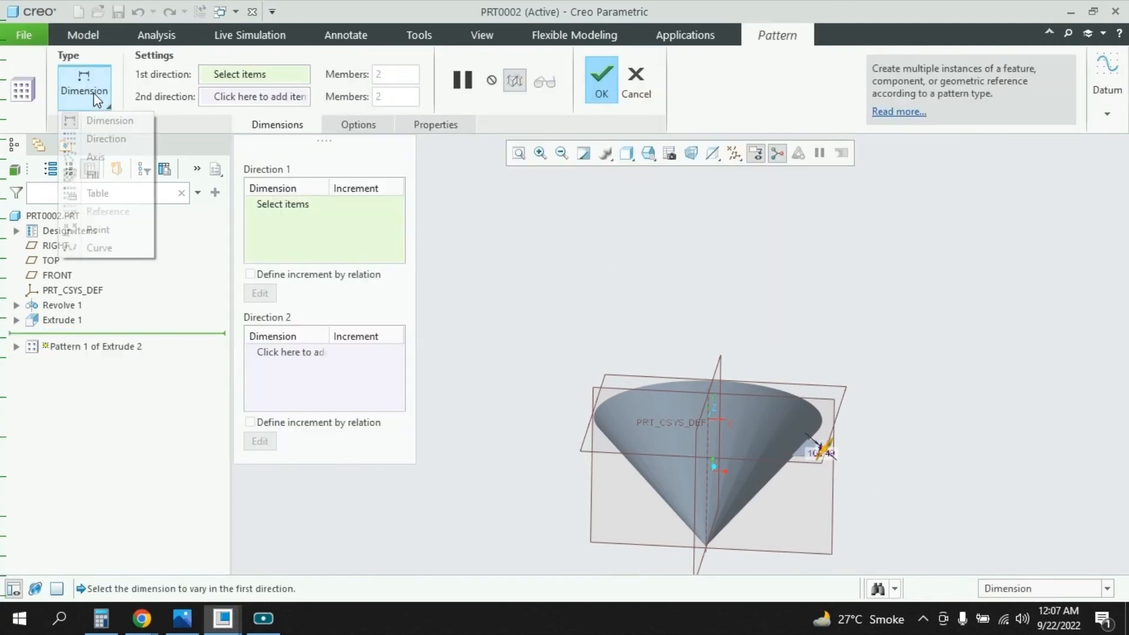
{"action": "left_click", "coordinate": [93, 154]}
{"action": "scroll", "coordinate": [688, 459], "scroll_direction": "up", "scroll_amount": 5}
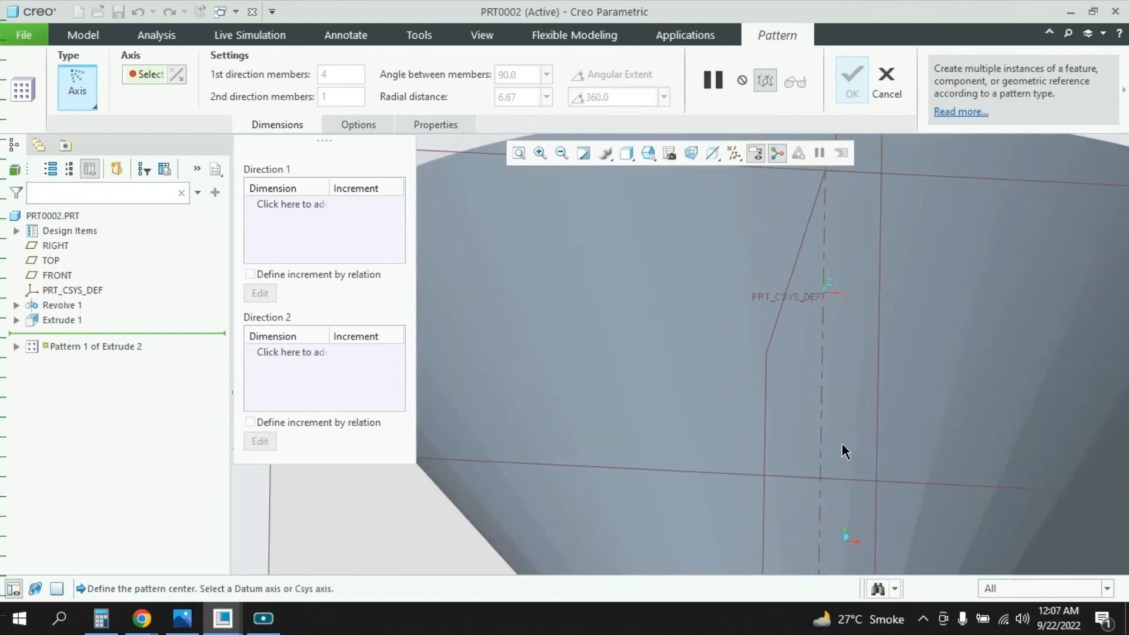
{"action": "left_click", "coordinate": [820, 435]}
{"action": "scroll", "coordinate": [649, 441], "scroll_direction": "down", "scroll_amount": 5}
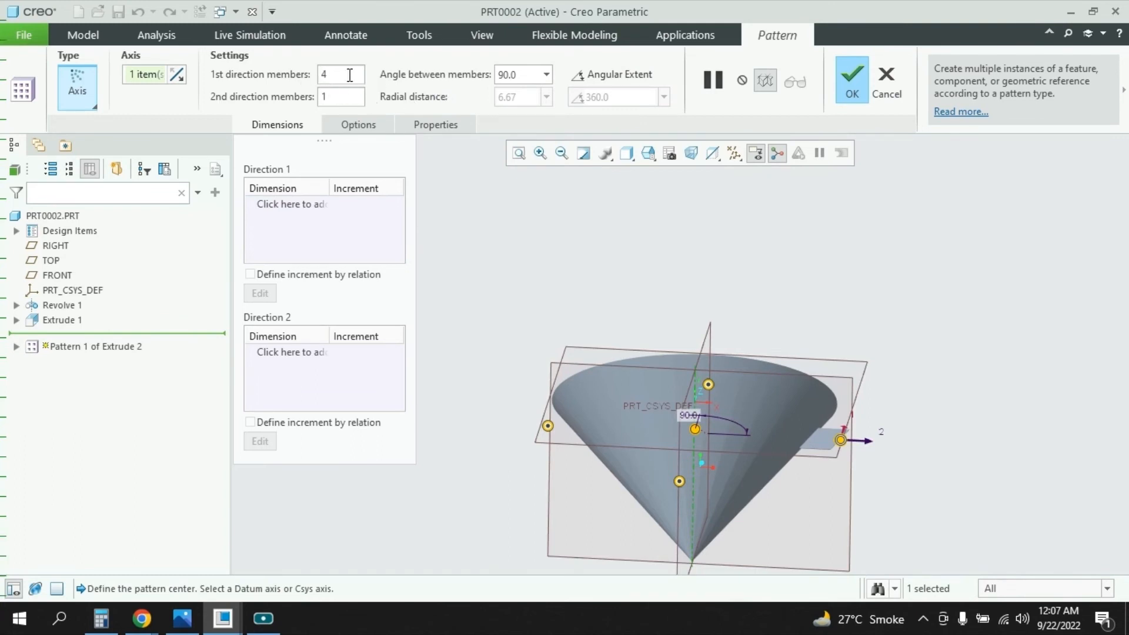
{"action": "left_click", "coordinate": [852, 87]}
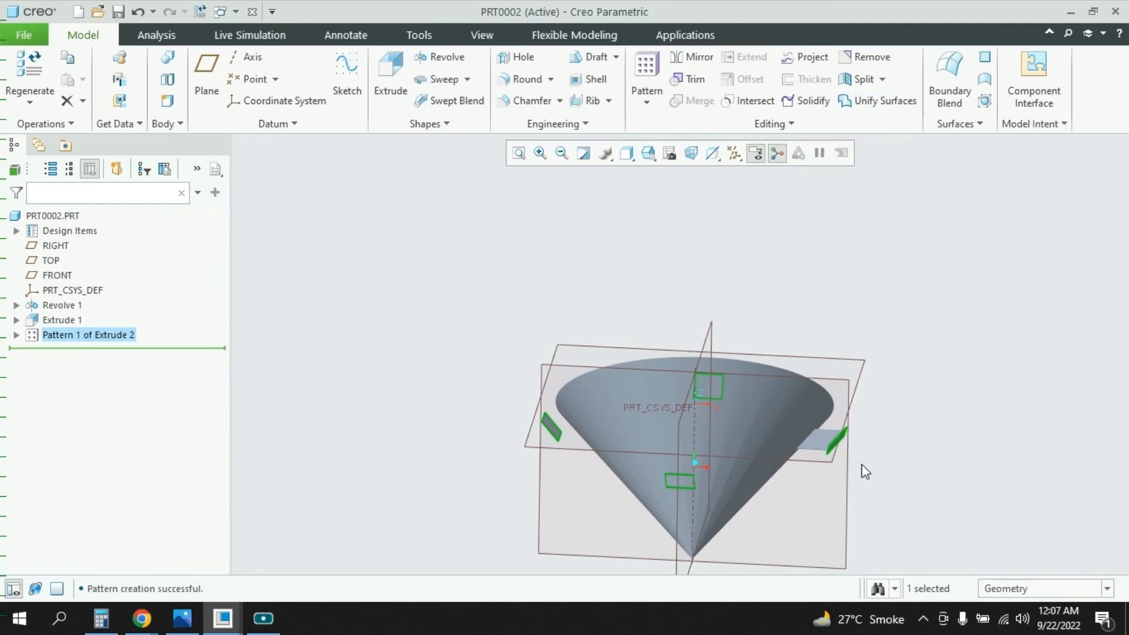
Step: Pattern the parallelogram support plate around the cone's central axis with 4 members at 90° spacing
{"action": "left_click", "coordinate": [823, 436]}
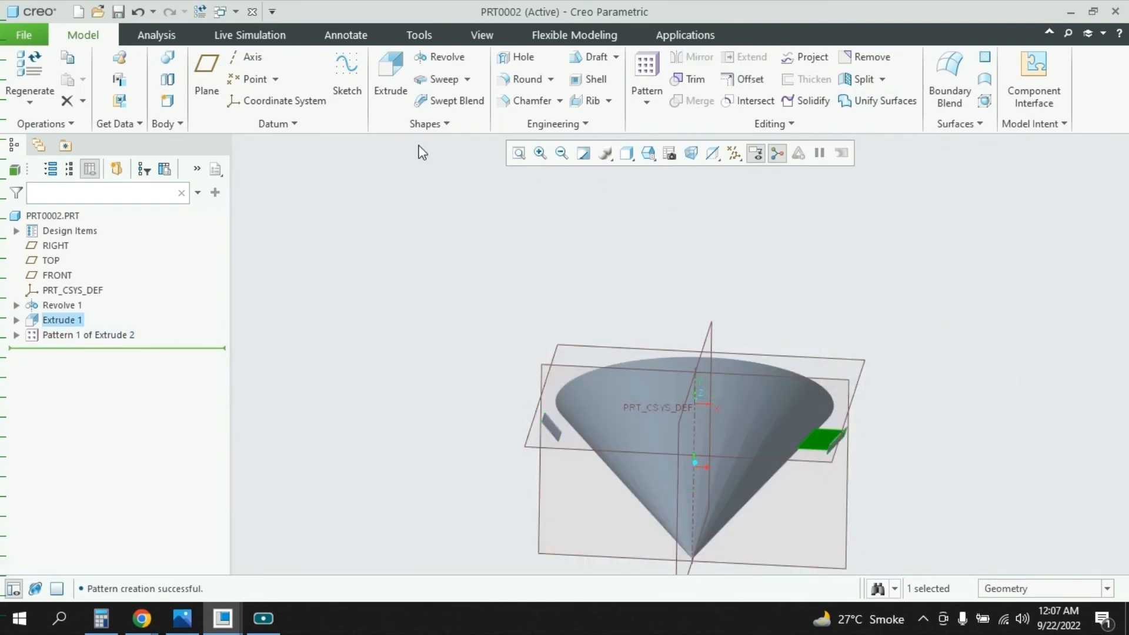
{"action": "left_click", "coordinate": [647, 102]}
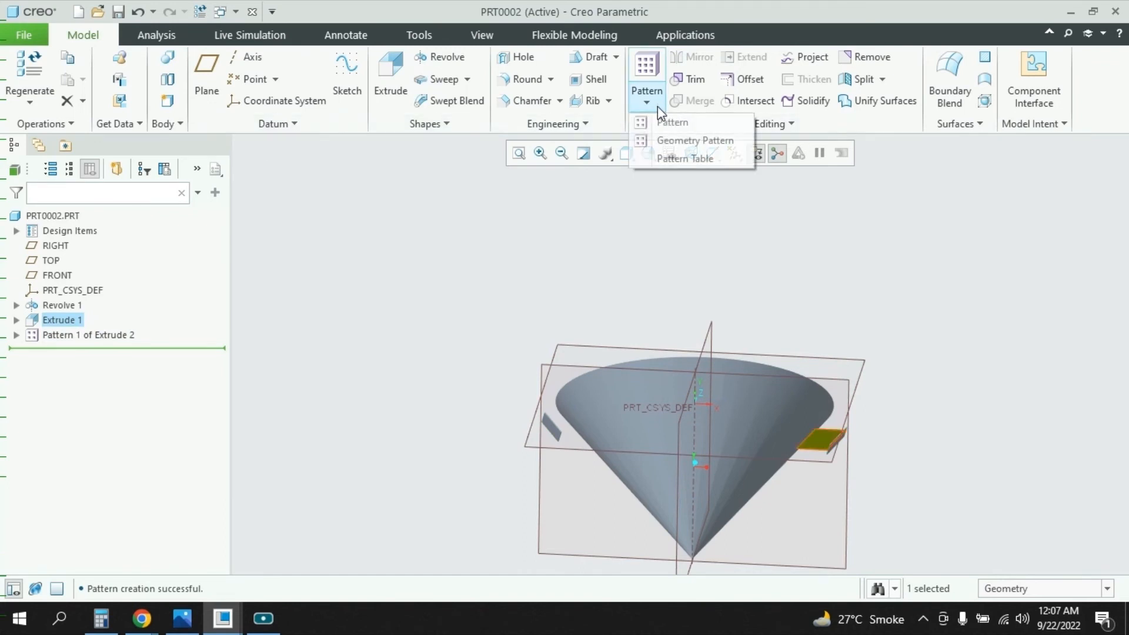
{"action": "left_click", "coordinate": [673, 122]}
{"action": "left_click", "coordinate": [88, 100]}
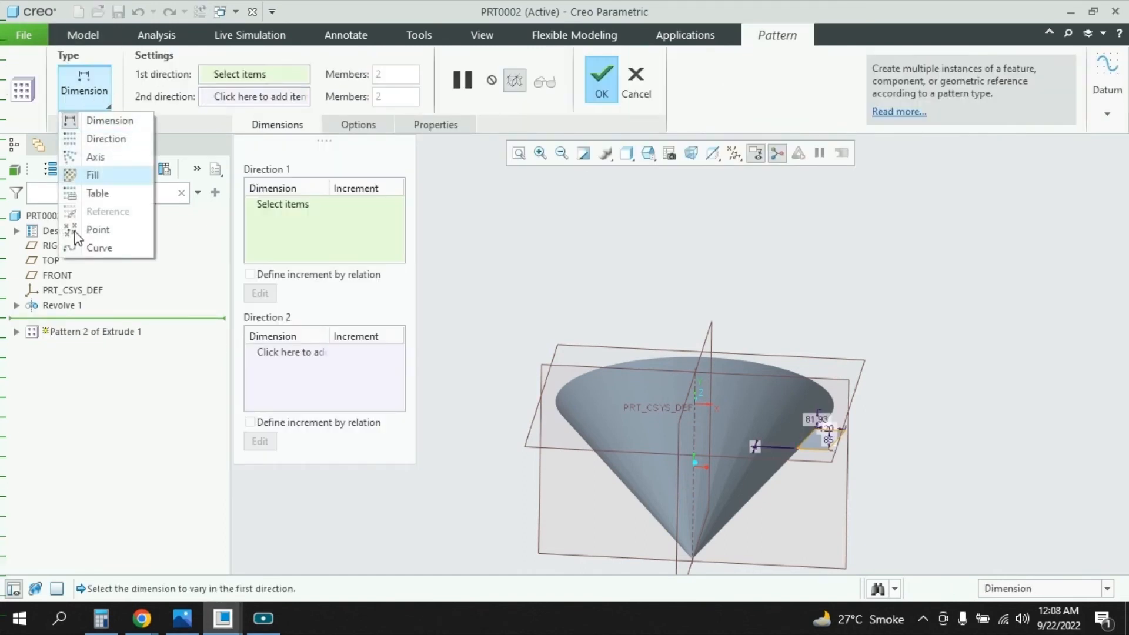
{"action": "left_click", "coordinate": [100, 157]}
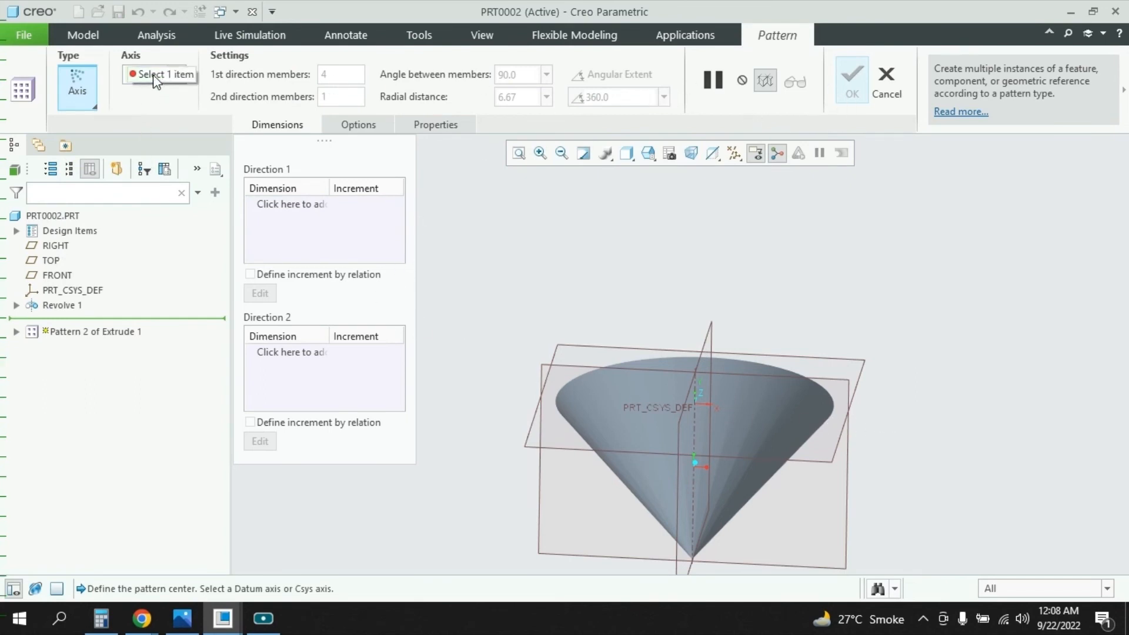
{"action": "scroll", "coordinate": [699, 435], "scroll_direction": "up", "scroll_amount": 3}
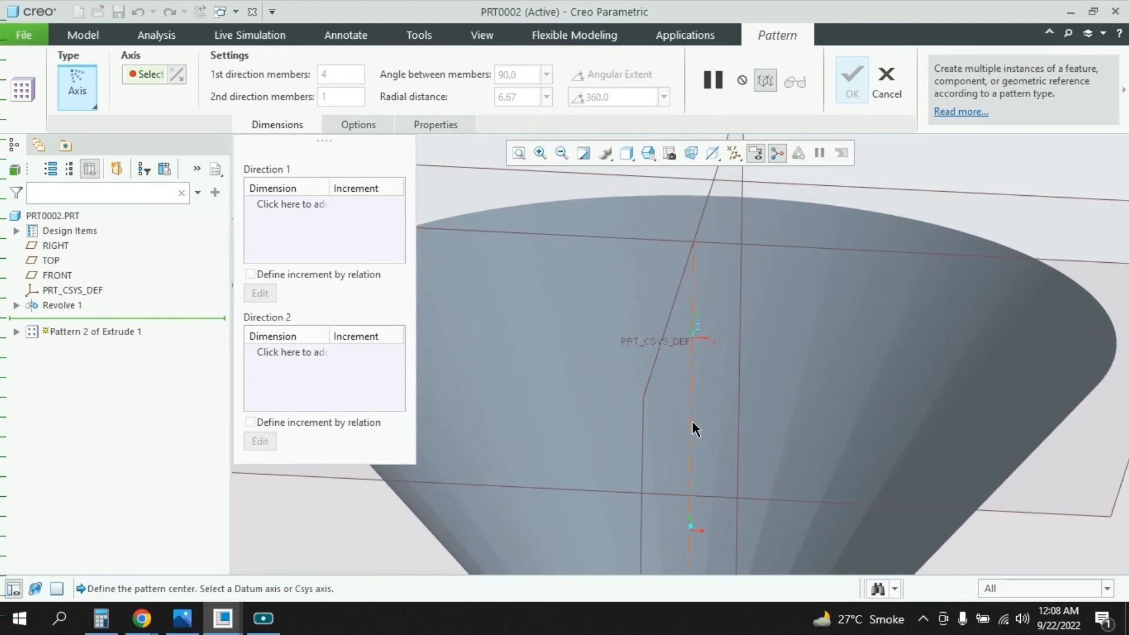
{"action": "left_click", "coordinate": [694, 428]}
{"action": "scroll", "coordinate": [694, 428], "scroll_direction": "down", "scroll_amount": 4}
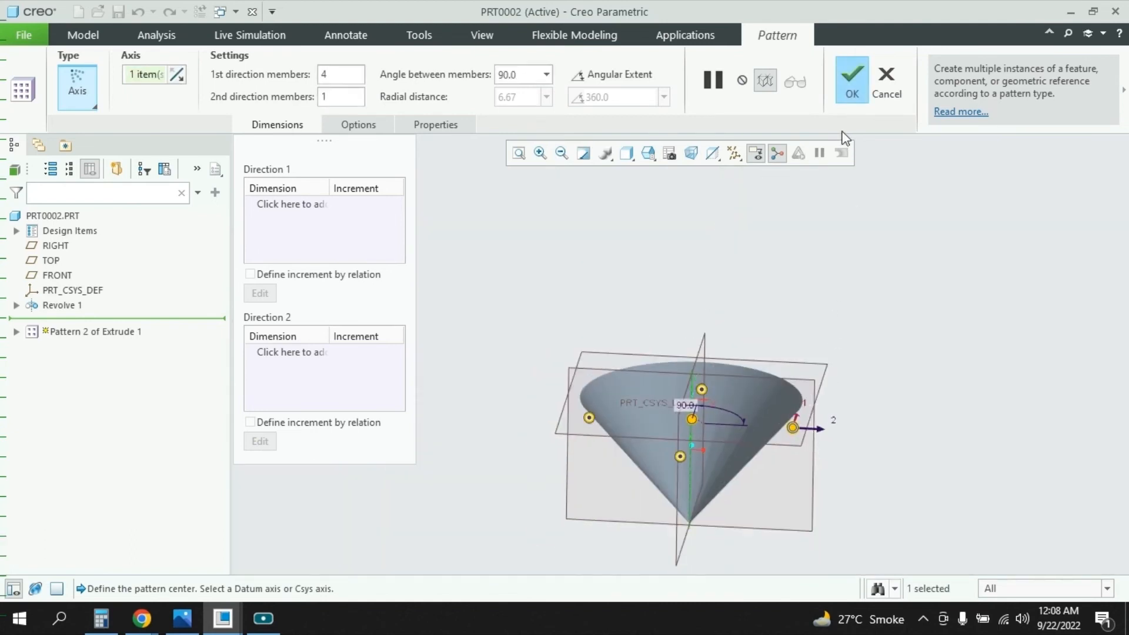
{"action": "left_click", "coordinate": [851, 82]}
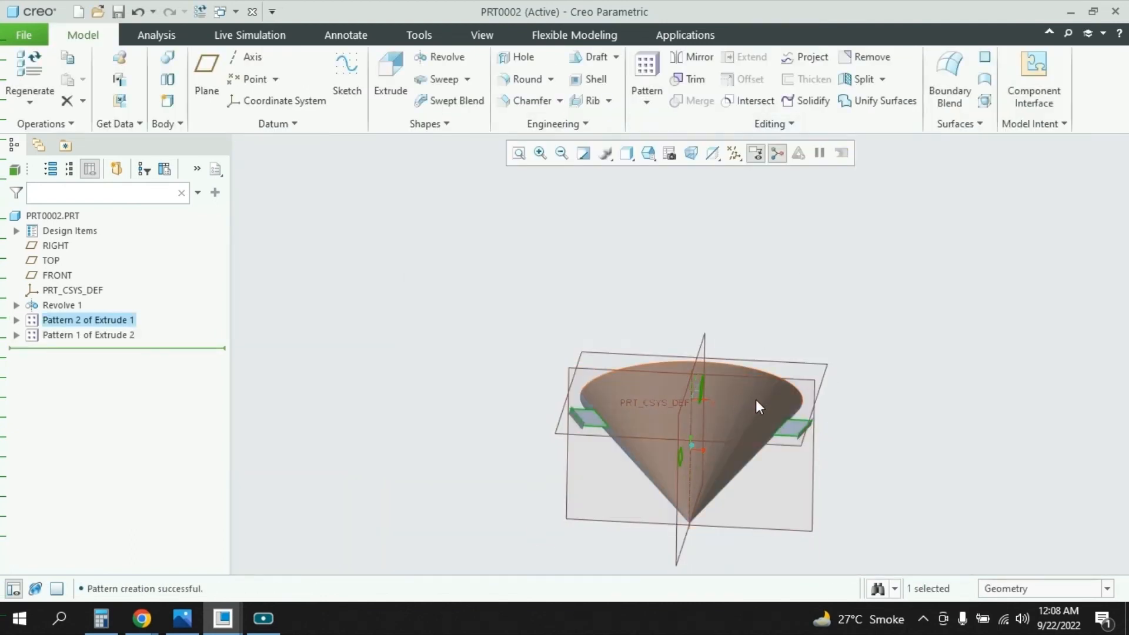
Step: Save the cone part as PRT0002.PRT in My Documents
{"action": "middle_click_drag", "start_coordinate": [799, 340], "coordinate": [713, 361]}
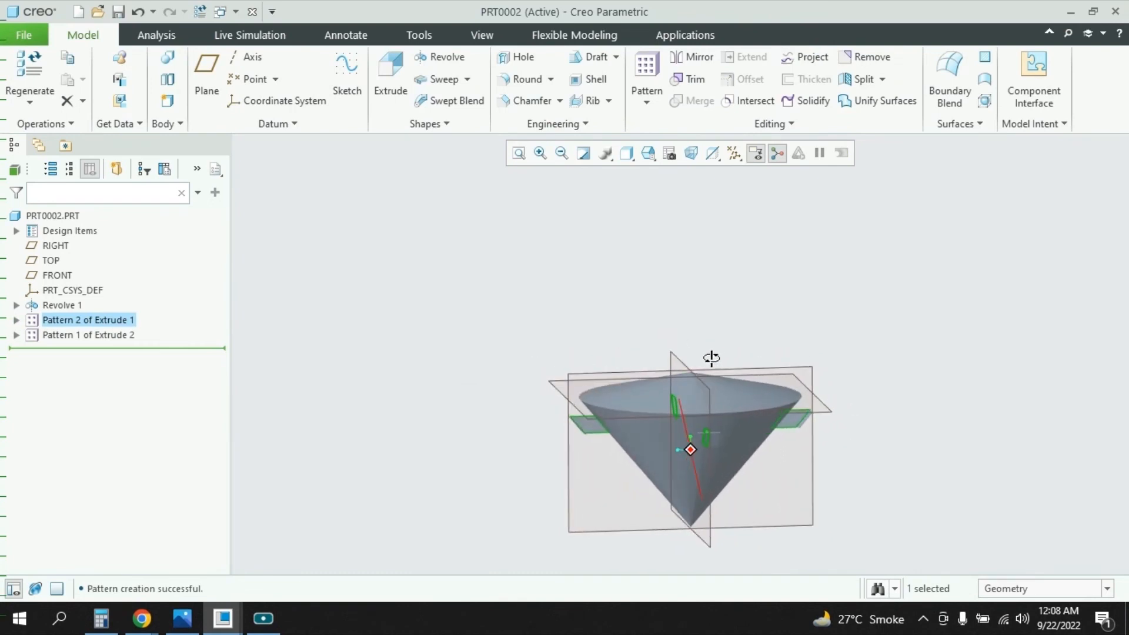
{"action": "left_click", "coordinate": [23, 34]}
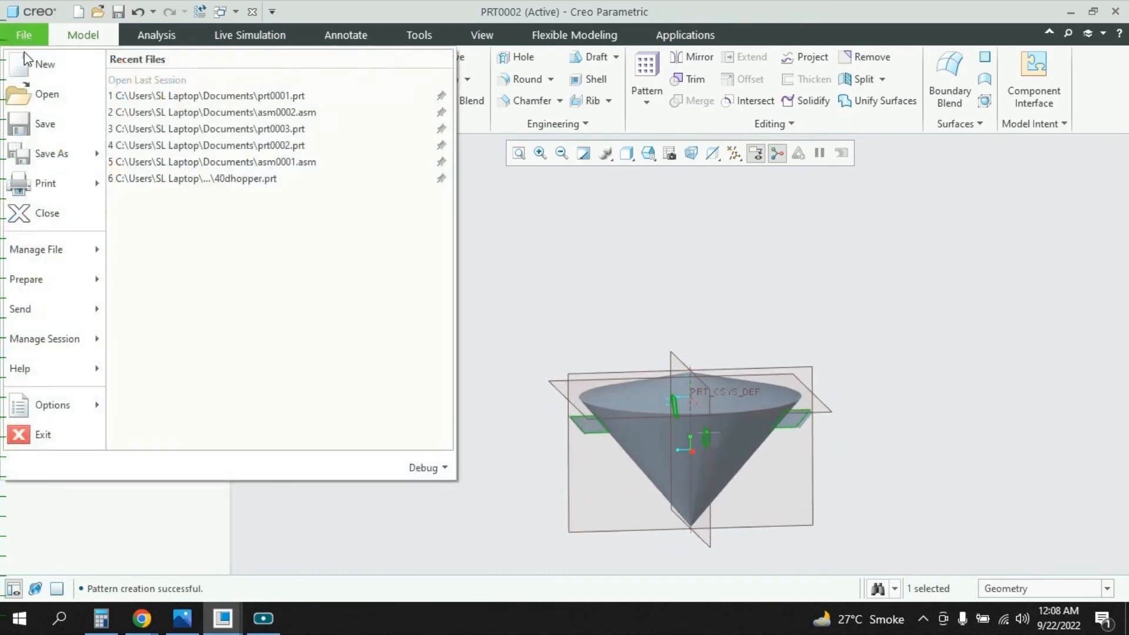
{"action": "left_click", "coordinate": [43, 126]}
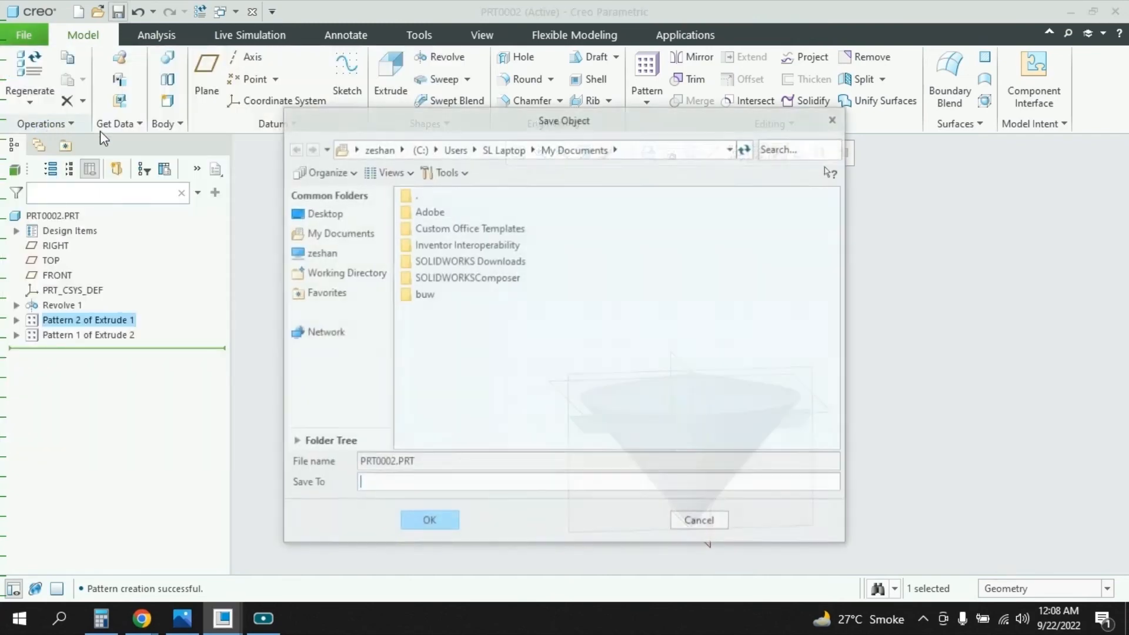
{"action": "left_click", "coordinate": [415, 521]}
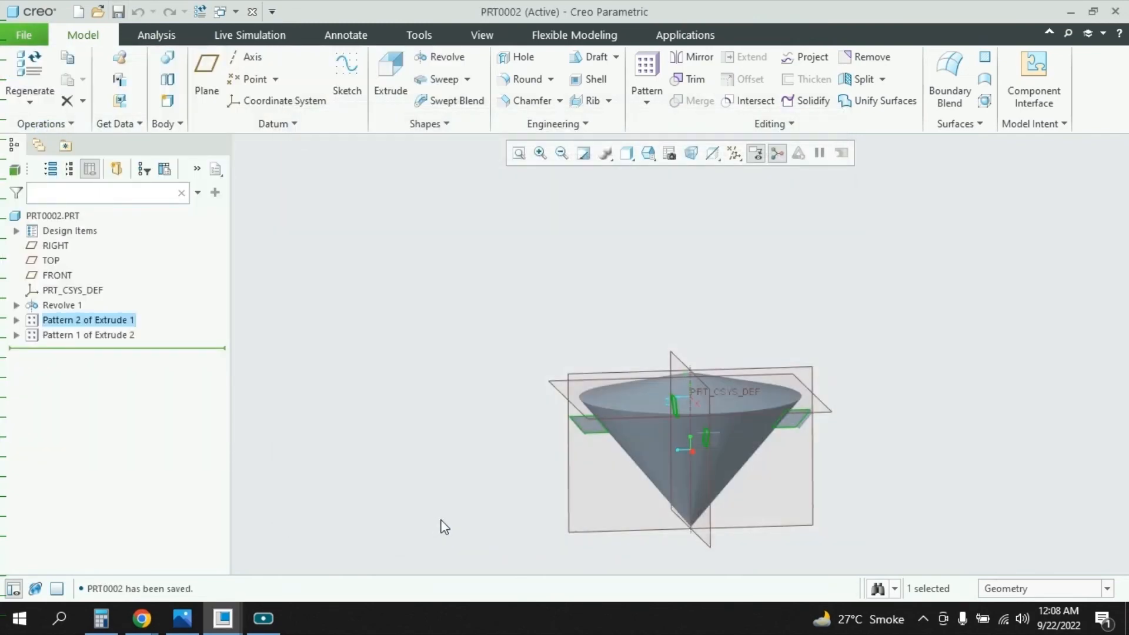
Step: Create a new Design assembly named asm0001 using the default template
{"action": "left_click", "coordinate": [24, 34]}
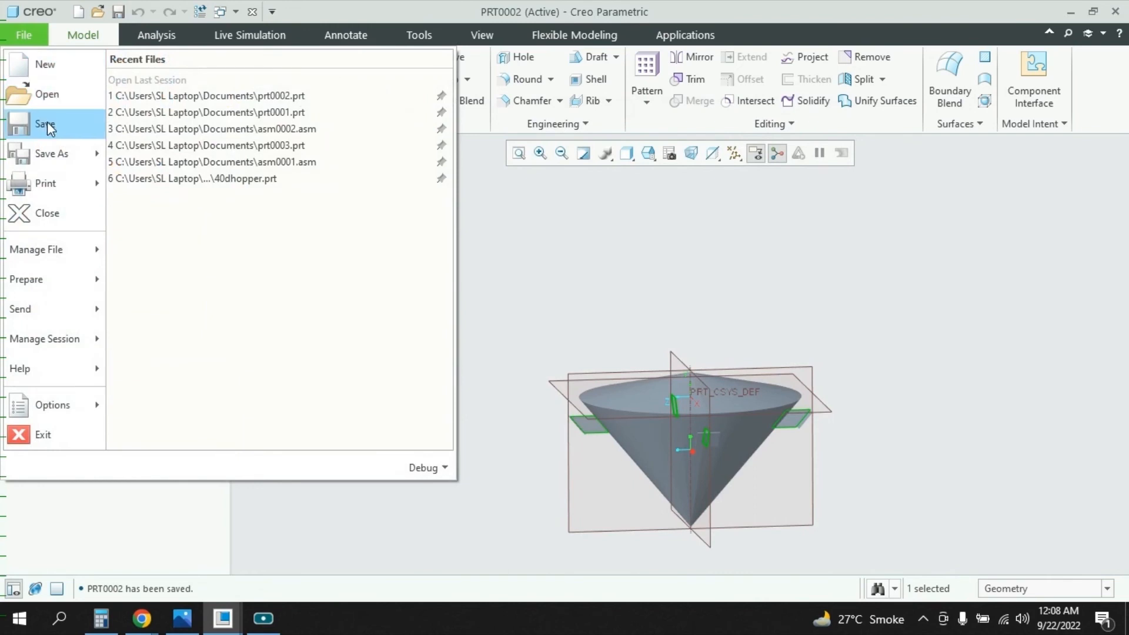
{"action": "left_click", "coordinate": [47, 65]}
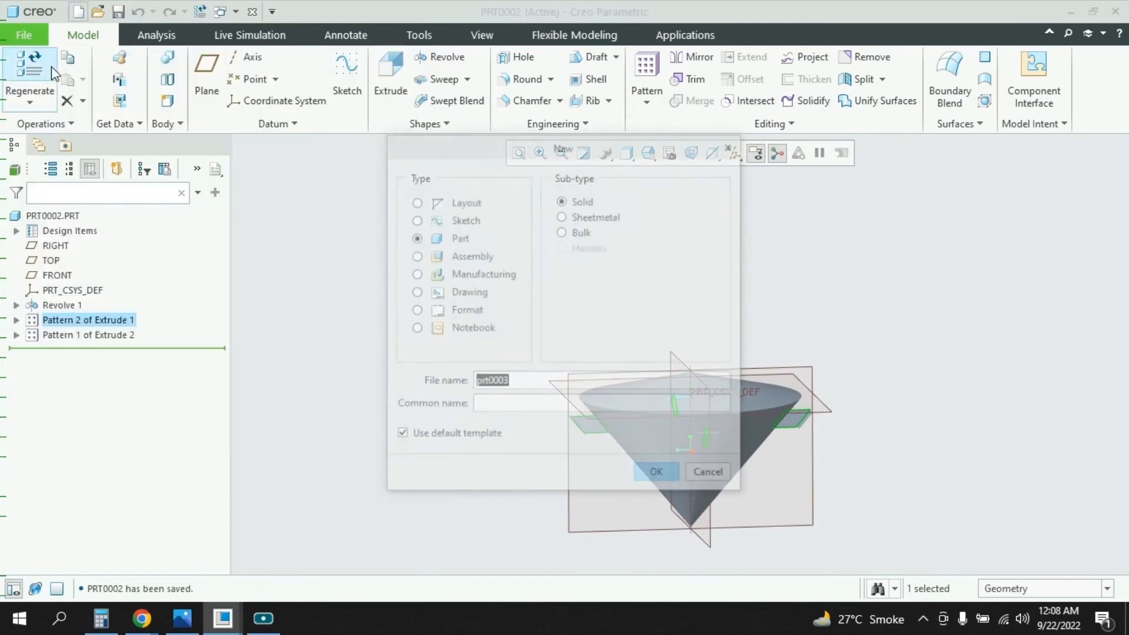
{"action": "left_click", "coordinate": [455, 256]}
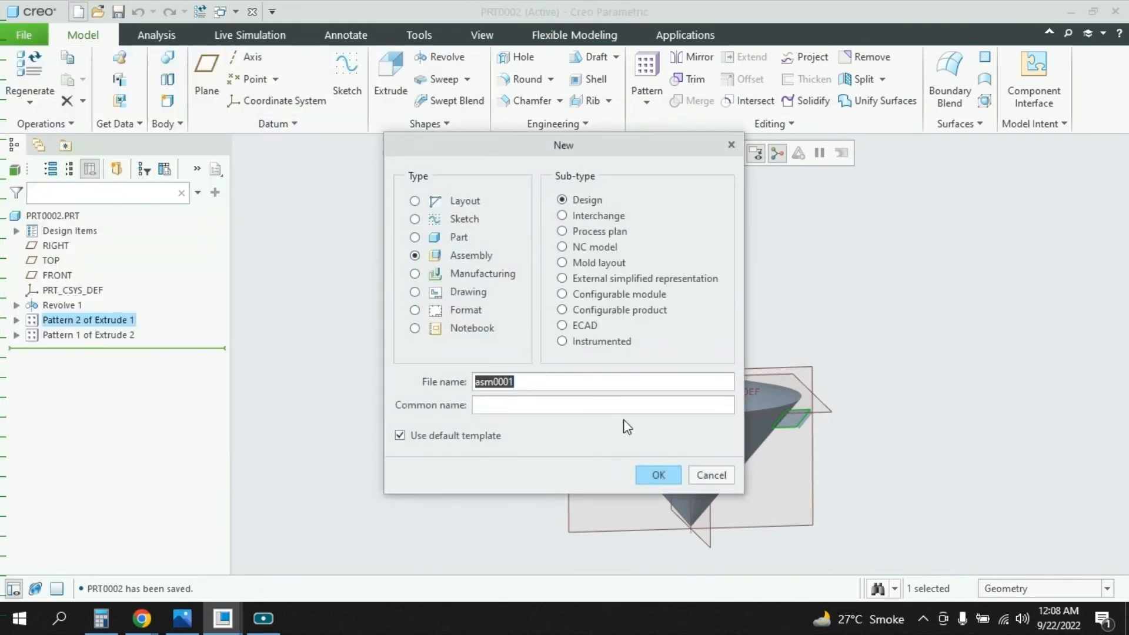
{"action": "left_click", "coordinate": [658, 475]}
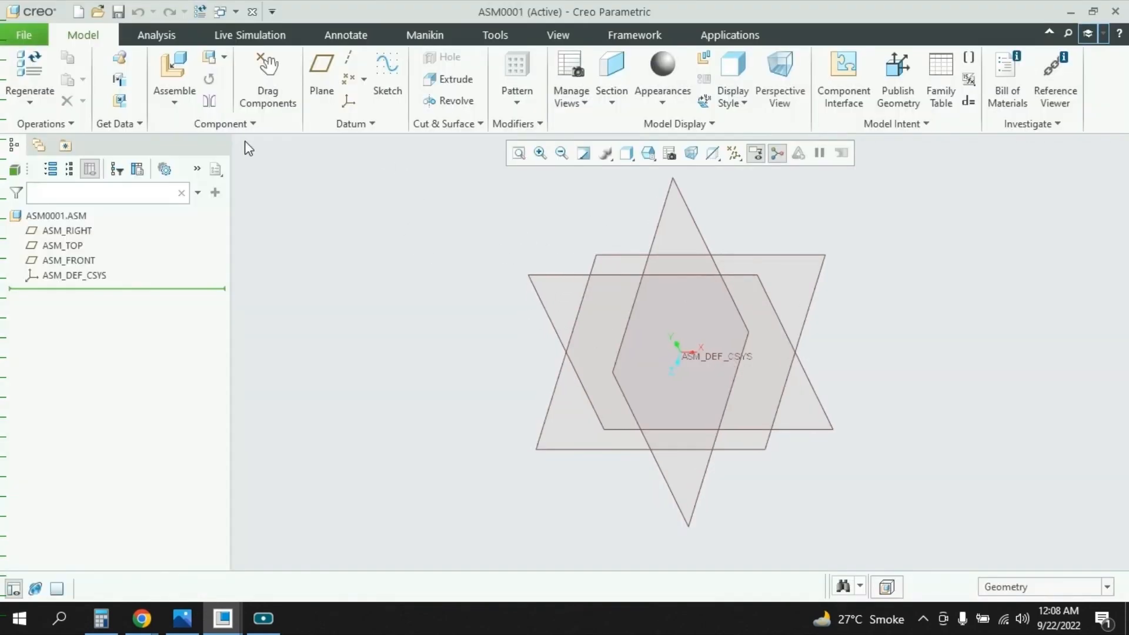
Step: Insert prt0001.prt into the assembly as the first component, without placement constraints
{"action": "left_click", "coordinate": [176, 79]}
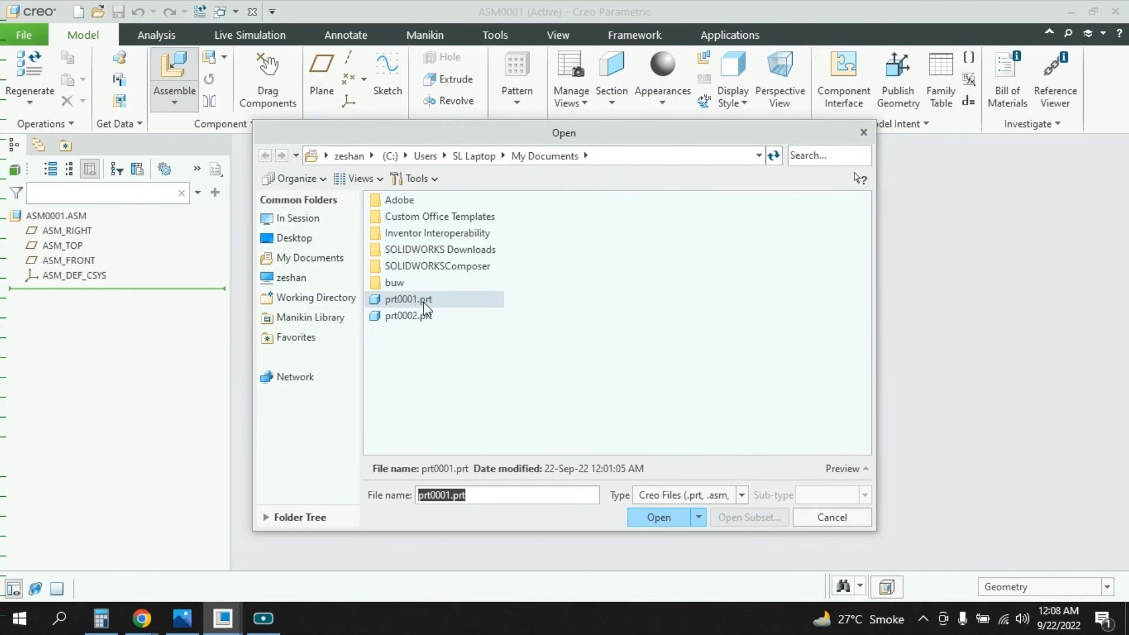
{"action": "double_click", "coordinate": [423, 300]}
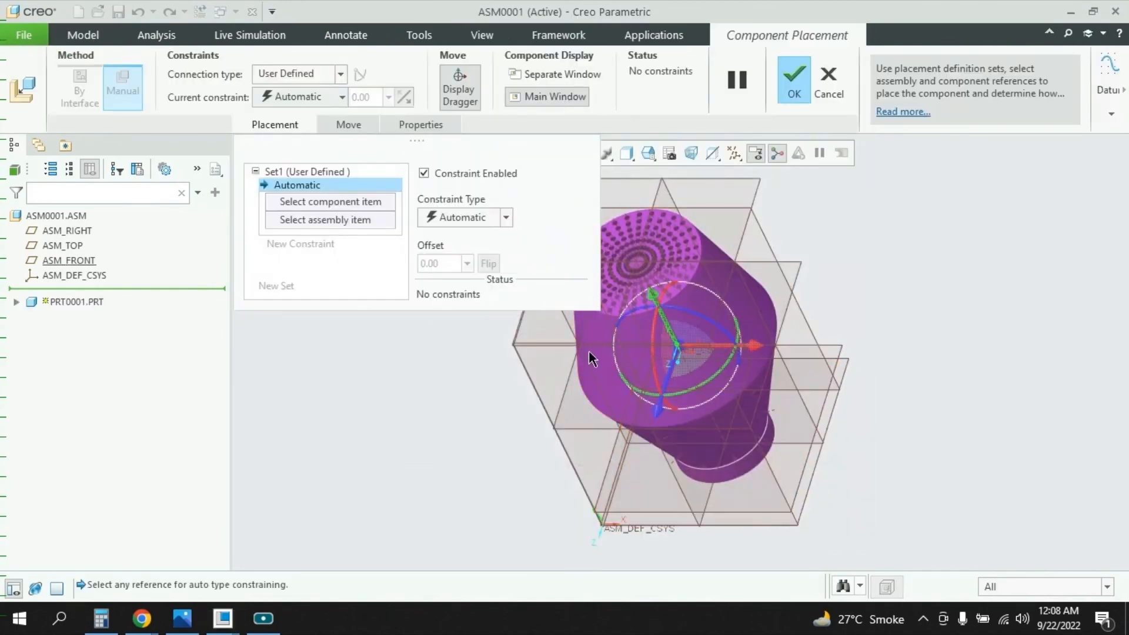
{"action": "left_click", "coordinate": [789, 78]}
Step: Bring prt0002.prt into the assembly as the second component, beside the hood body
{"action": "middle_click_drag", "start_coordinate": [829, 346], "coordinate": [831, 297]}
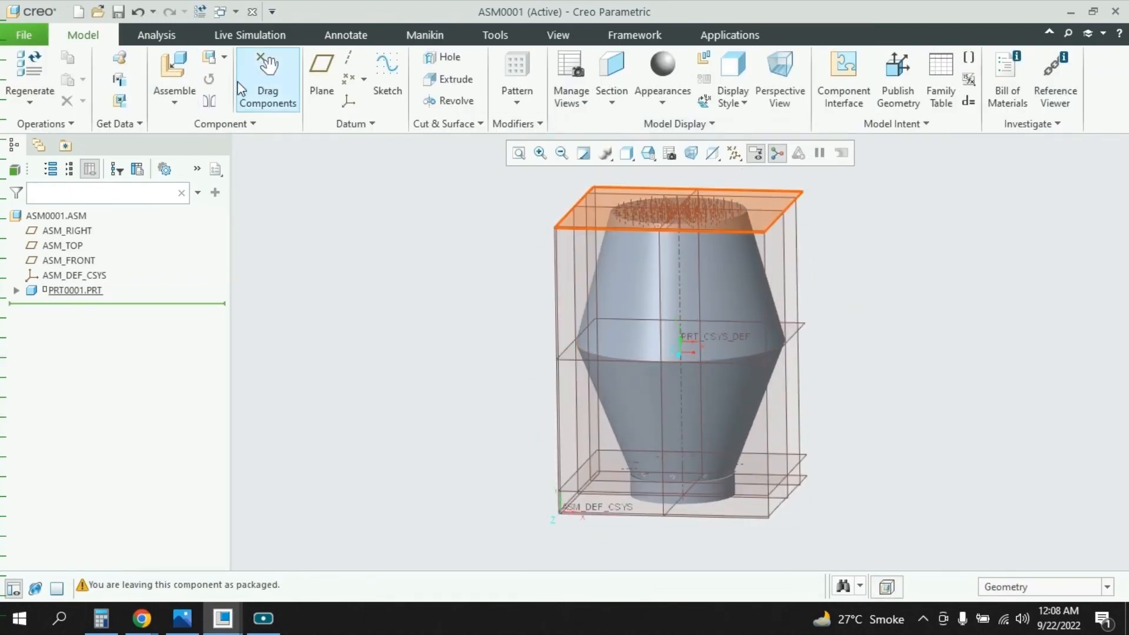
{"action": "left_click", "coordinate": [174, 76]}
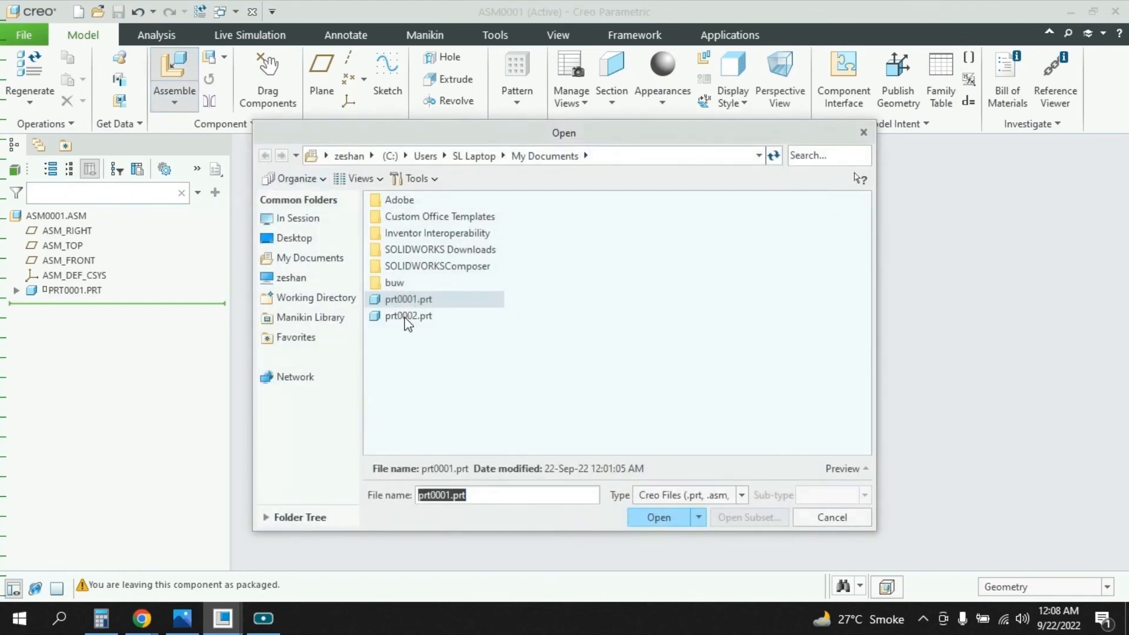
{"action": "double_click", "coordinate": [408, 317]}
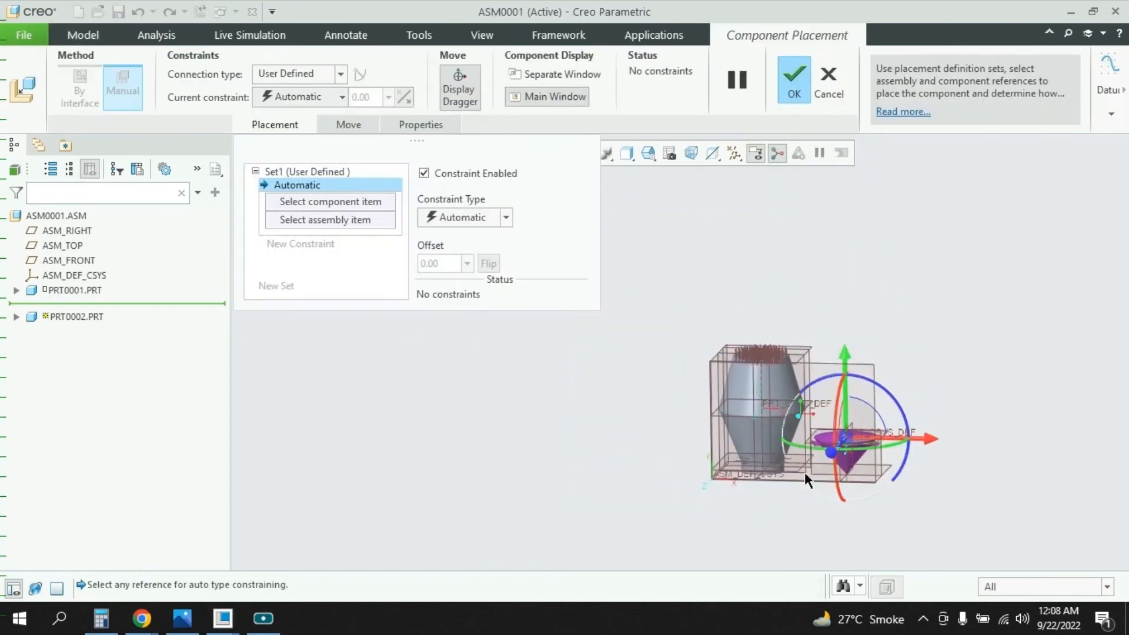
{"action": "scroll", "coordinate": [805, 472], "scroll_direction": "up", "scroll_amount": 1}
{"action": "scroll", "coordinate": [935, 501], "scroll_direction": "down", "scroll_amount": 4}
{"action": "scroll", "coordinate": [714, 465], "scroll_direction": "up", "scroll_amount": 3}
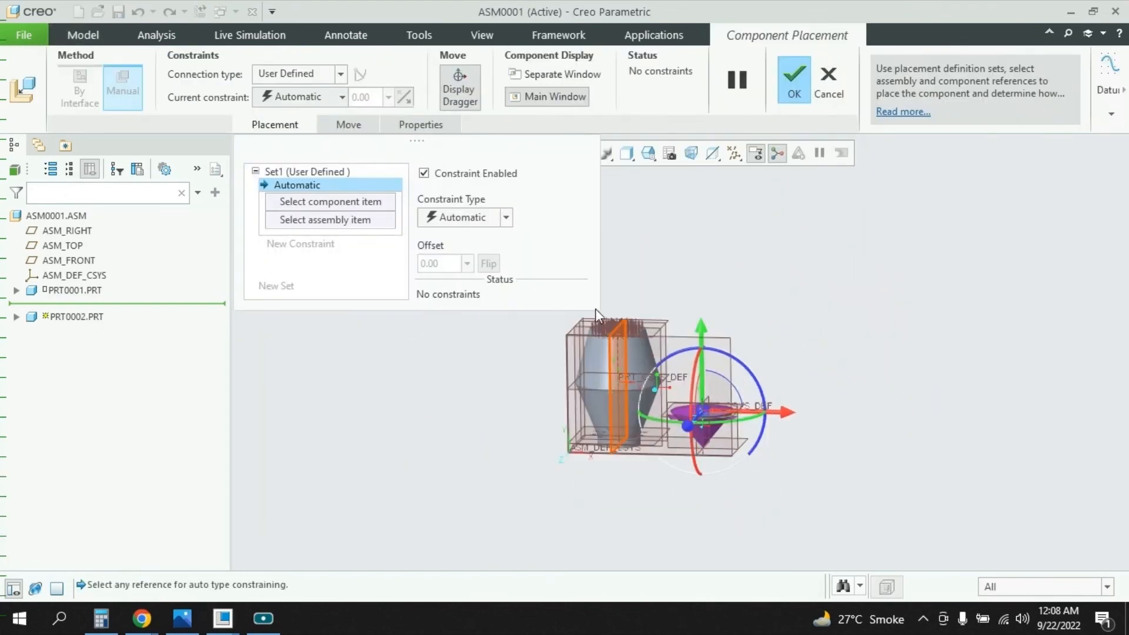
{"action": "scroll", "coordinate": [597, 314], "scroll_direction": "down", "scroll_amount": 4}
{"action": "scroll", "coordinate": [750, 369], "scroll_direction": "up", "scroll_amount": 3}
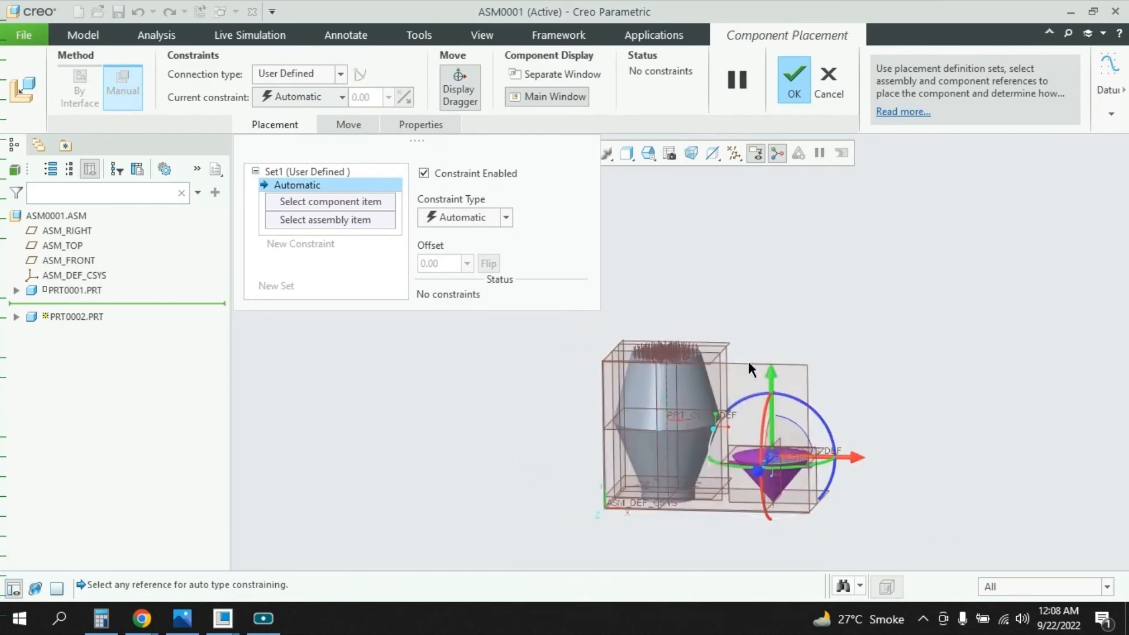
{"action": "scroll", "coordinate": [763, 429], "scroll_direction": "down", "scroll_amount": 2}
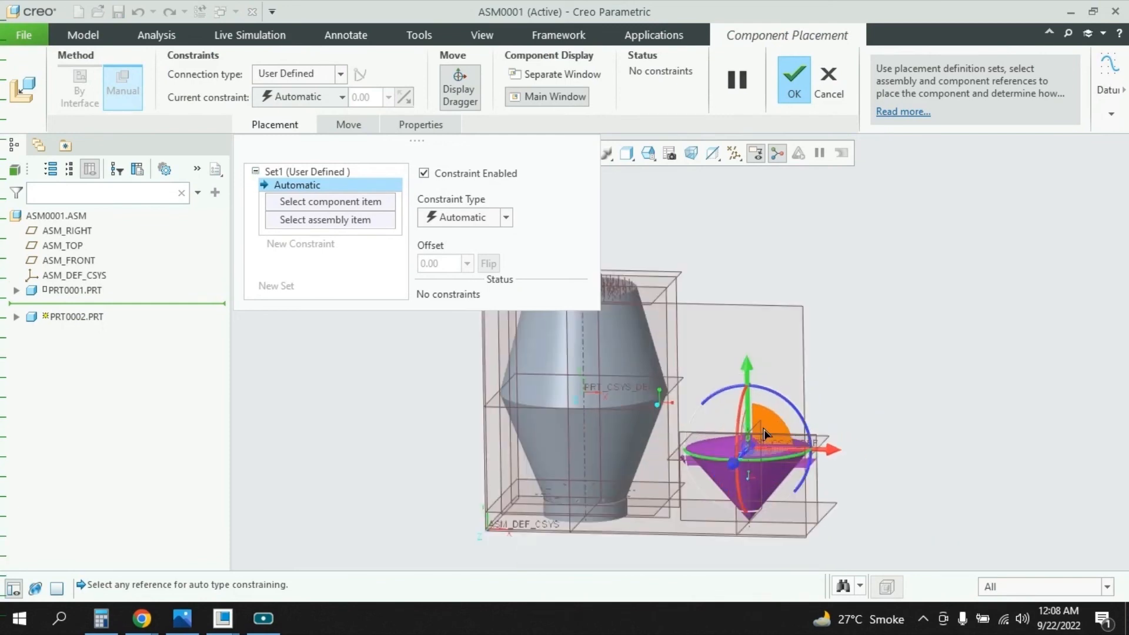
Step: Constrain the central axis of prt0002.prt coincident with the central axis of the hood body prt0001.prt
{"action": "left_click", "coordinate": [505, 218]}
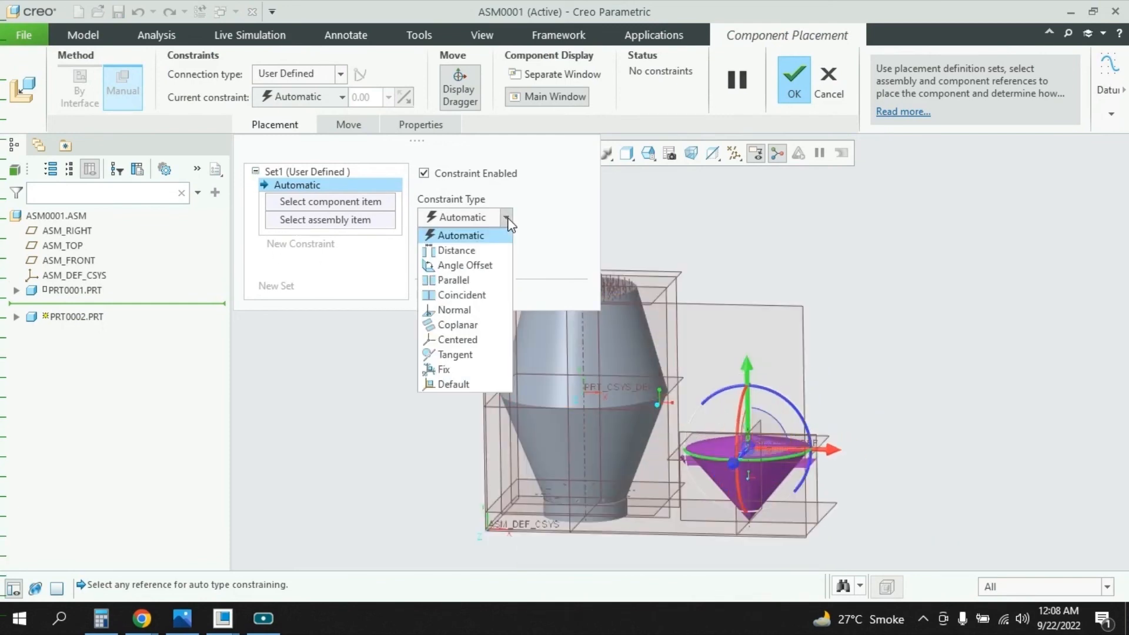
{"action": "left_click", "coordinate": [463, 295]}
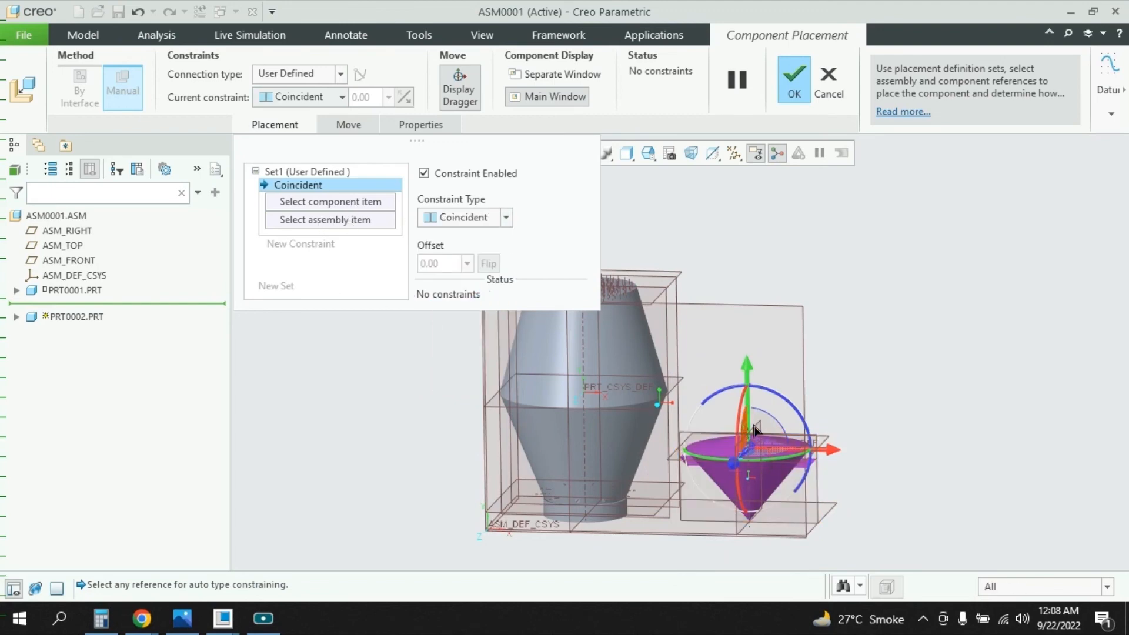
{"action": "scroll", "coordinate": [753, 502], "scroll_direction": "down", "scroll_amount": 5}
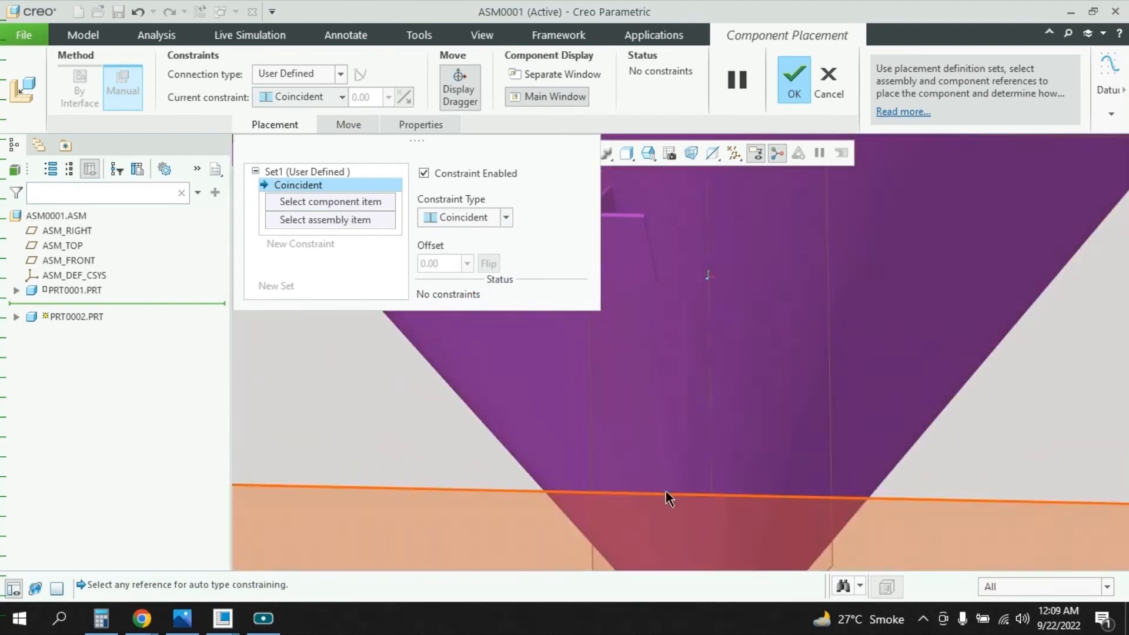
{"action": "left_click", "coordinate": [711, 447]}
{"action": "scroll", "coordinate": [770, 435], "scroll_direction": "up", "scroll_amount": 6}
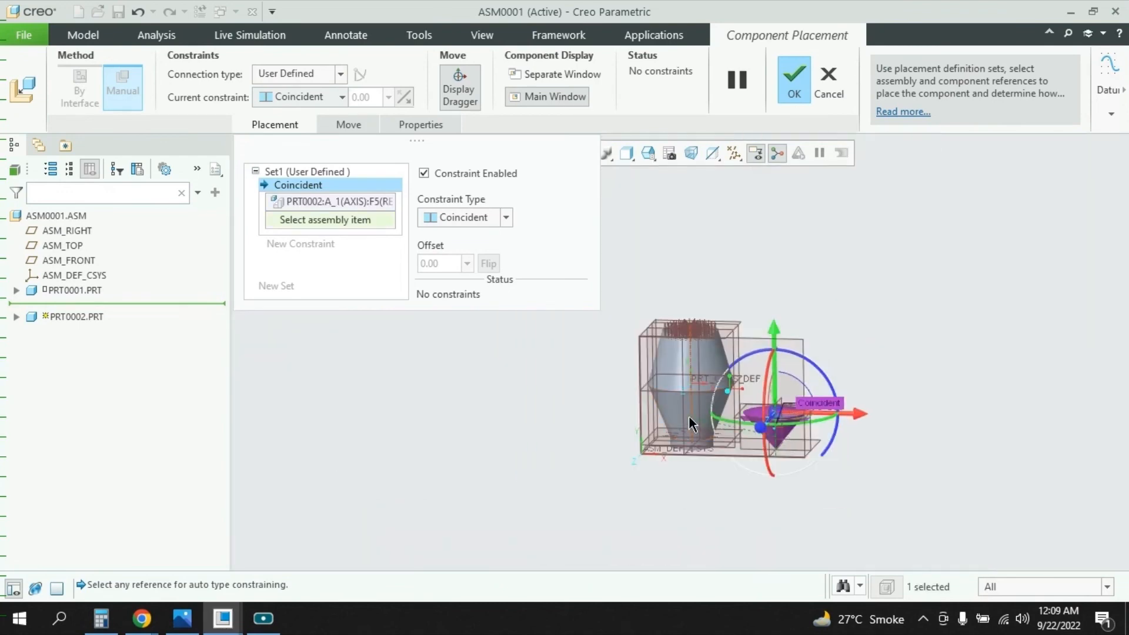
{"action": "scroll", "coordinate": [691, 423], "scroll_direction": "down", "scroll_amount": 8}
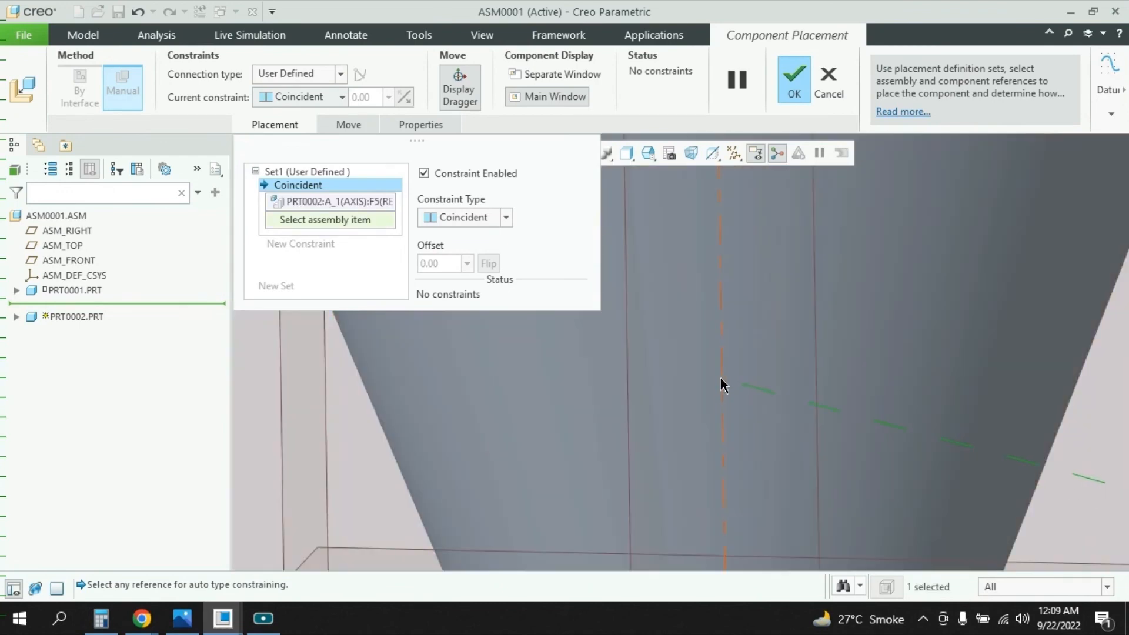
{"action": "left_click", "coordinate": [723, 376]}
{"action": "scroll", "coordinate": [657, 424], "scroll_direction": "up", "scroll_amount": 8}
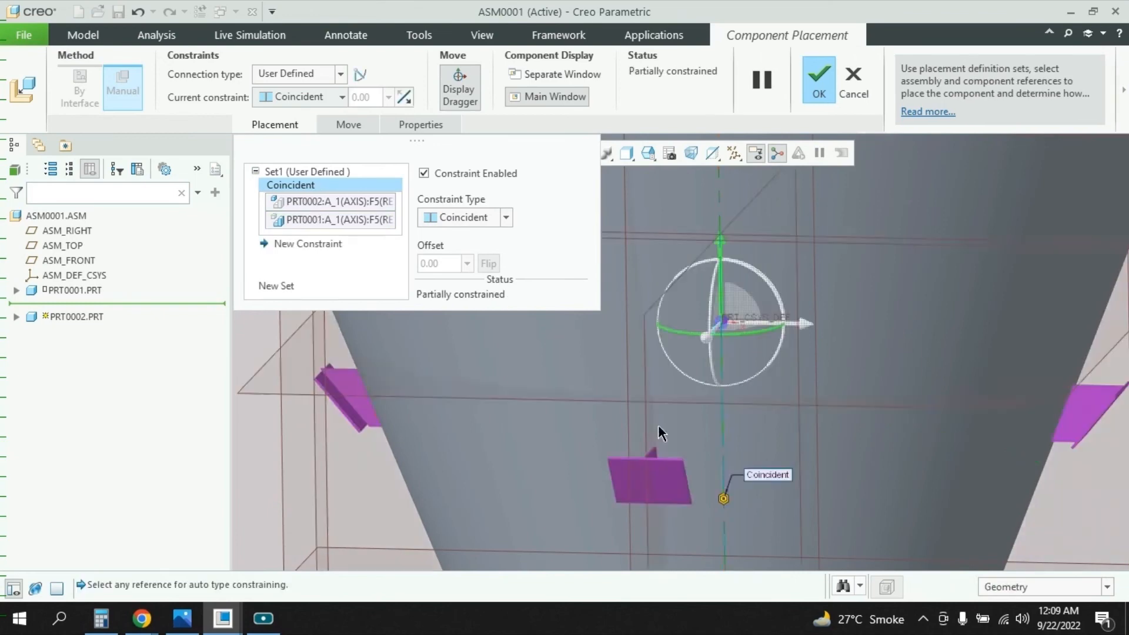
Step: Slide the cone upward along the shared axis to the hood body's widest section and accept its placement
{"action": "scroll", "coordinate": [752, 464], "scroll_direction": "down", "scroll_amount": 5}
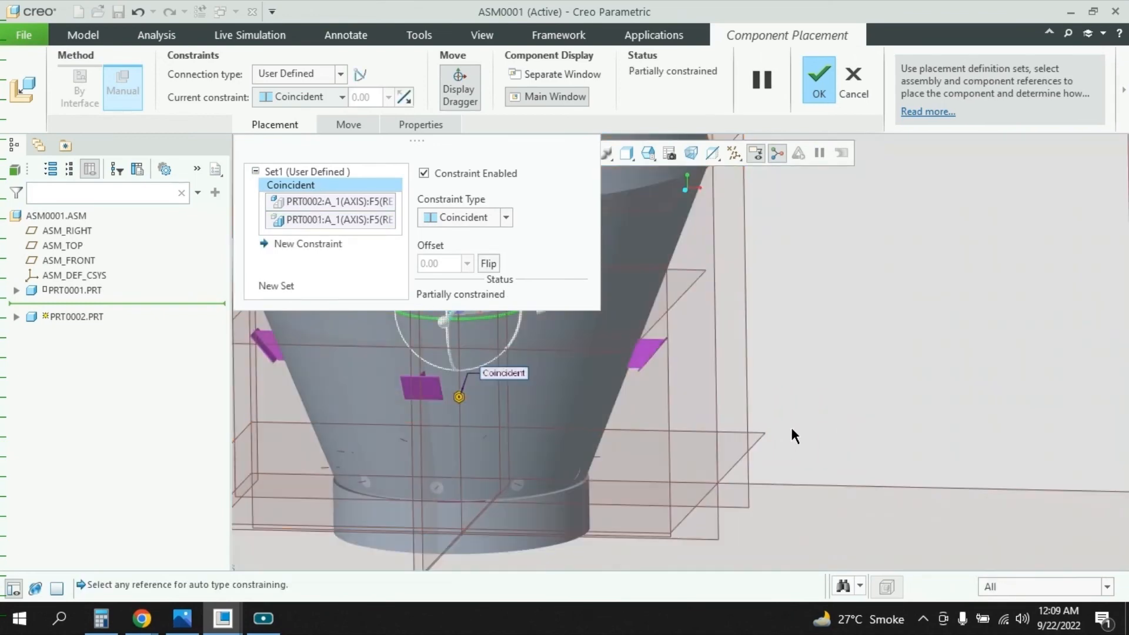
{"action": "scroll", "coordinate": [790, 425], "scroll_direction": "up", "scroll_amount": 3}
{"action": "scroll", "coordinate": [615, 375], "scroll_direction": "down", "scroll_amount": 3}
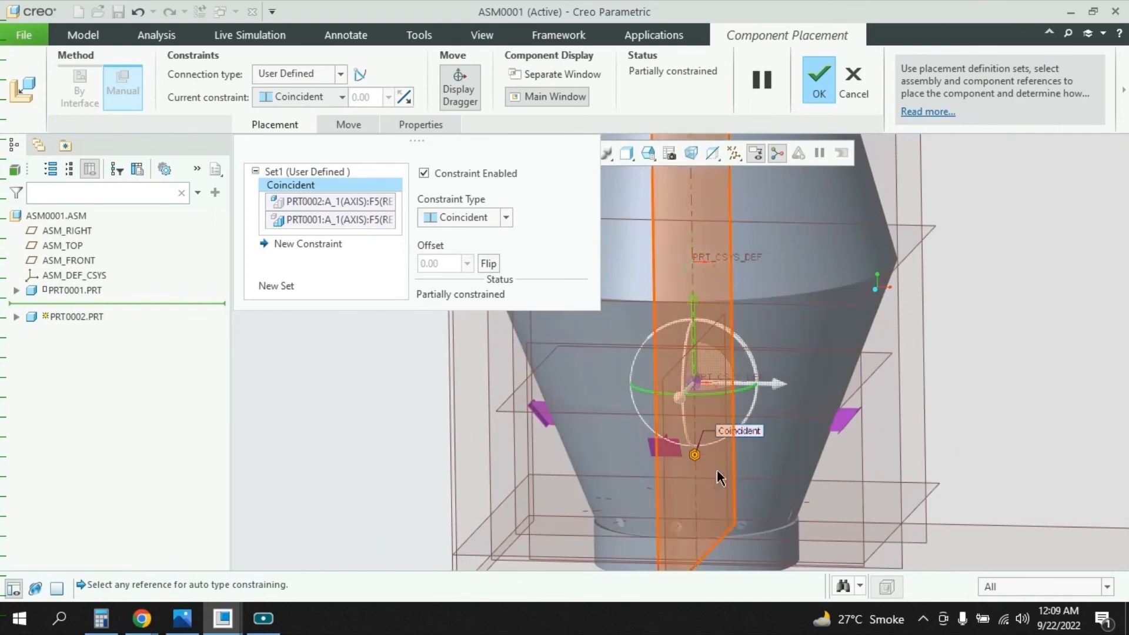
{"action": "middle_click_drag", "start_coordinate": [956, 428], "coordinate": [963, 421]}
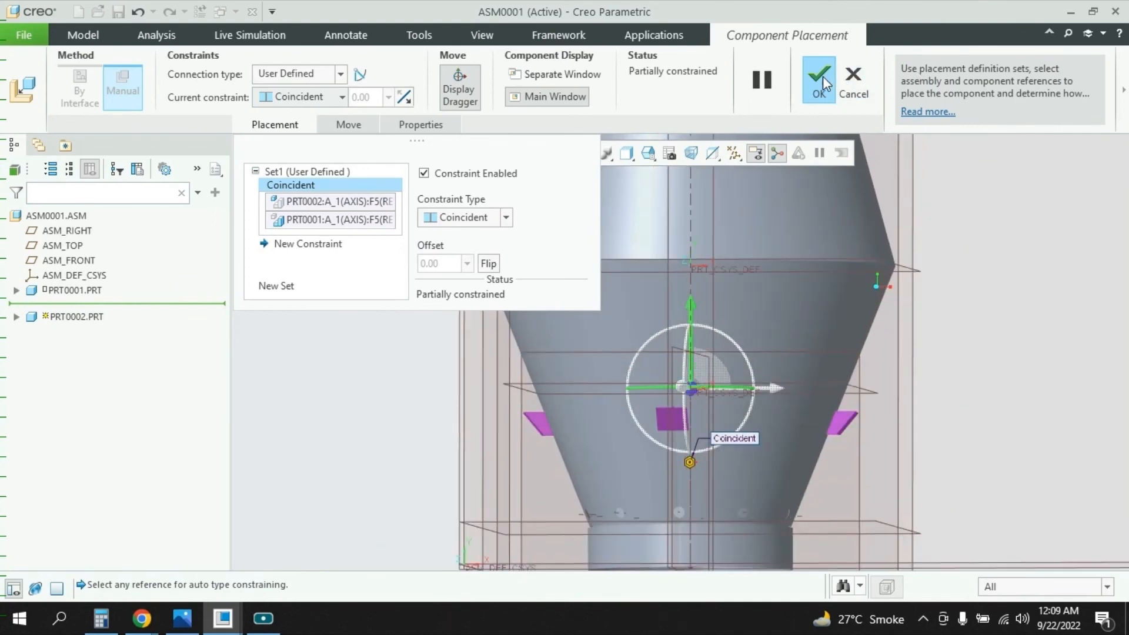
{"action": "left_click_drag", "start_coordinate": [691, 308], "coordinate": [691, 194]}
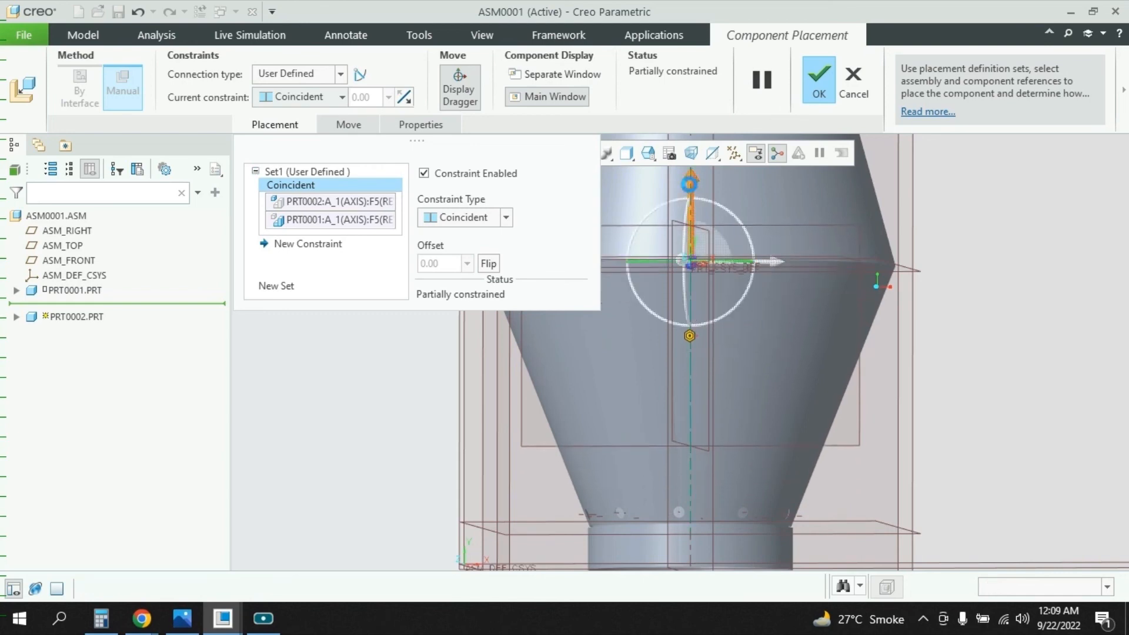
{"action": "scroll", "coordinate": [556, 436], "scroll_direction": "down", "scroll_amount": 5}
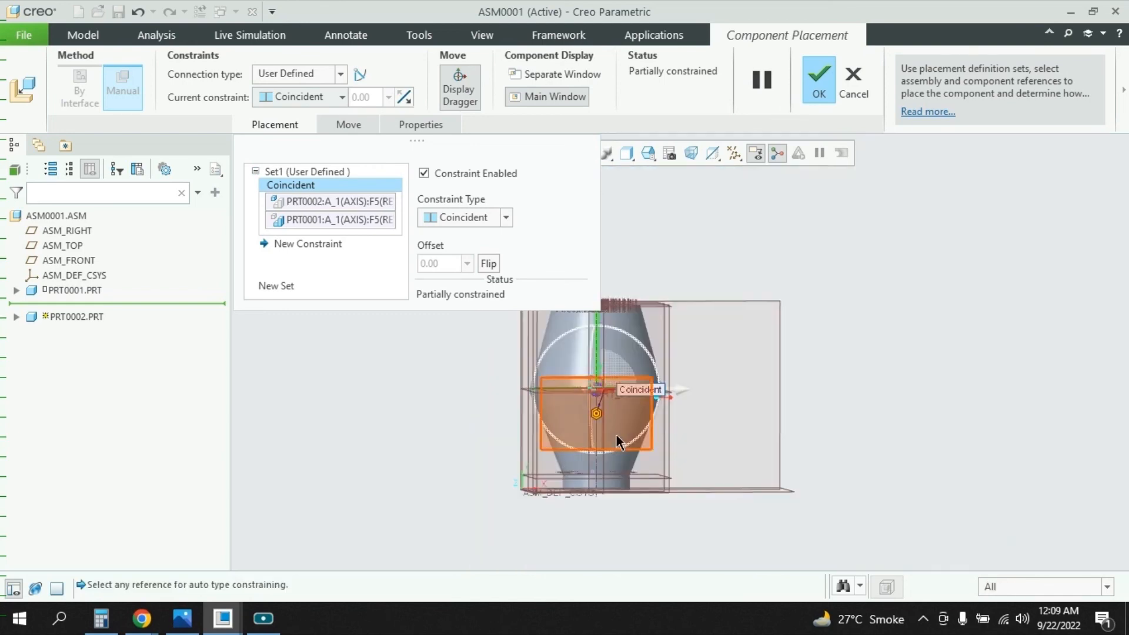
{"action": "left_click", "coordinate": [823, 70]}
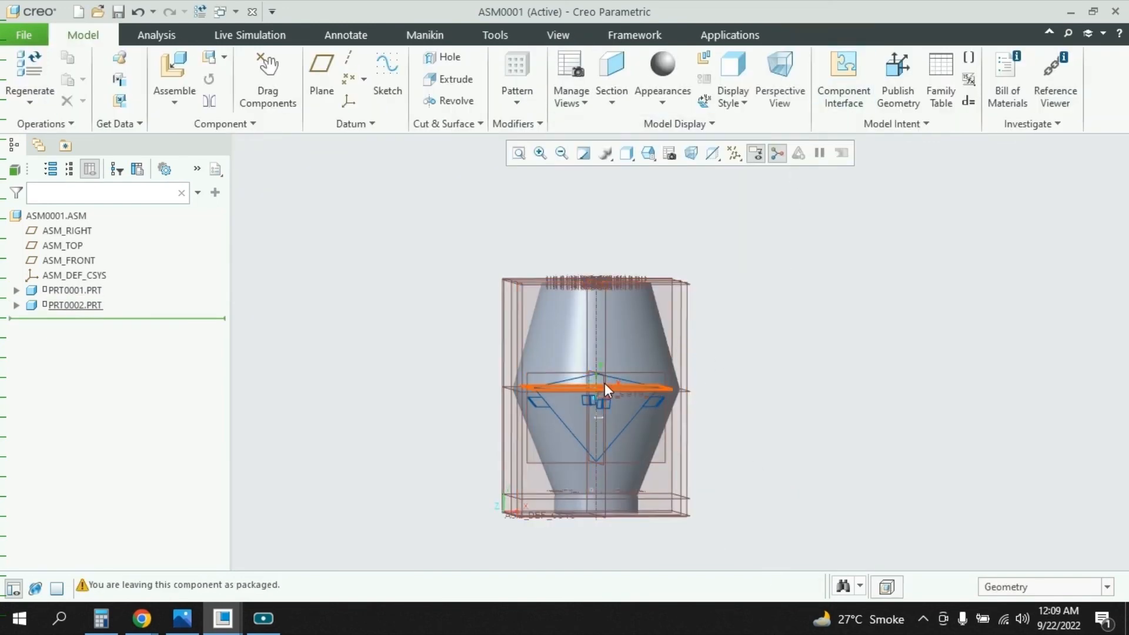
Step: Hide all datum axes, points, coordinate systems and planes in the assembly view
{"action": "scroll", "coordinate": [593, 392], "scroll_direction": "up", "scroll_amount": 4}
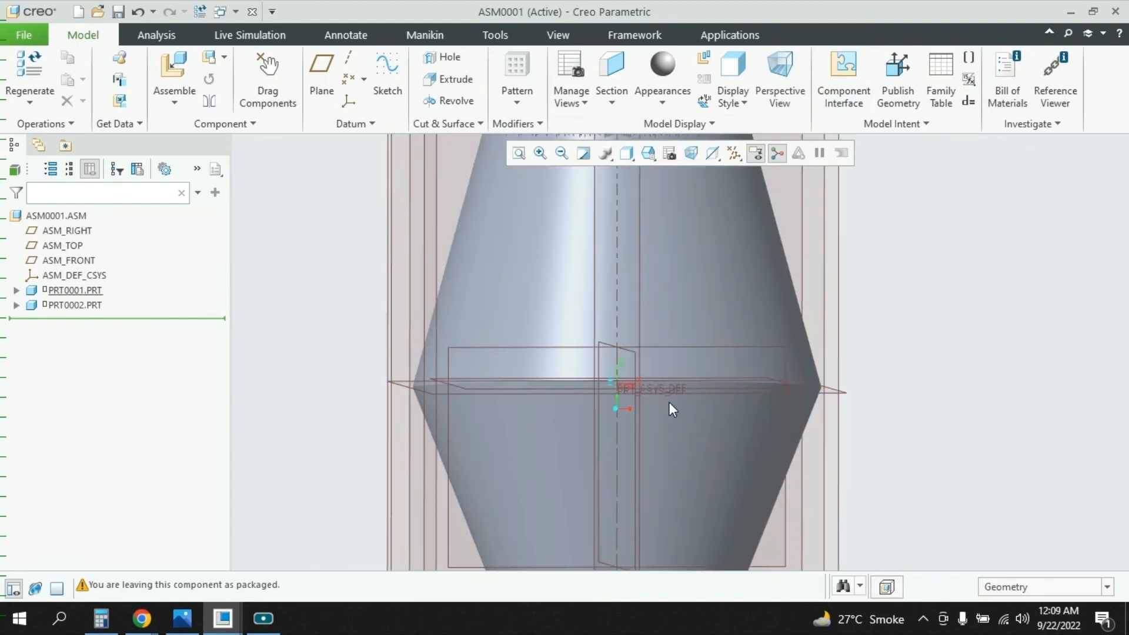
{"action": "scroll", "coordinate": [659, 403], "scroll_direction": "down", "scroll_amount": 5}
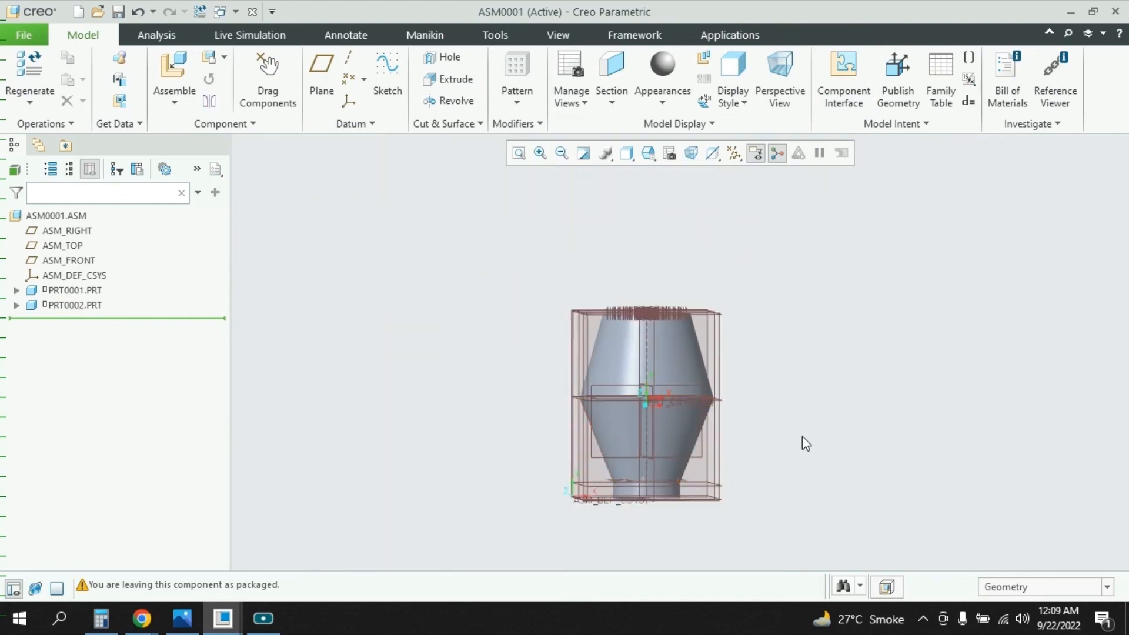
{"action": "left_click", "coordinate": [733, 153]}
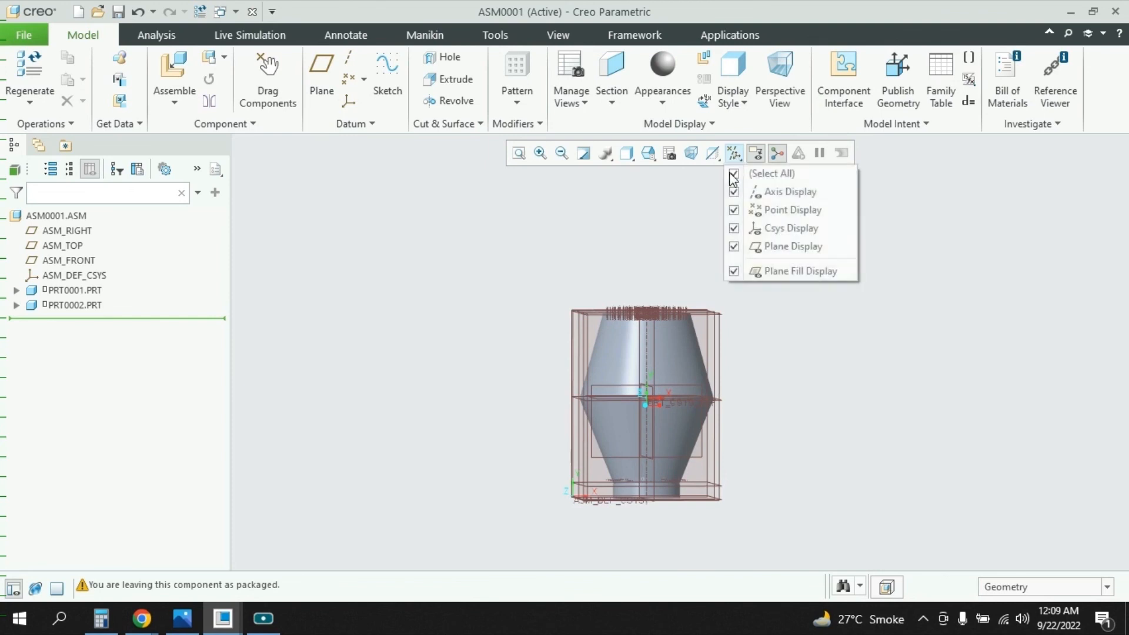
{"action": "left_click", "coordinate": [734, 174]}
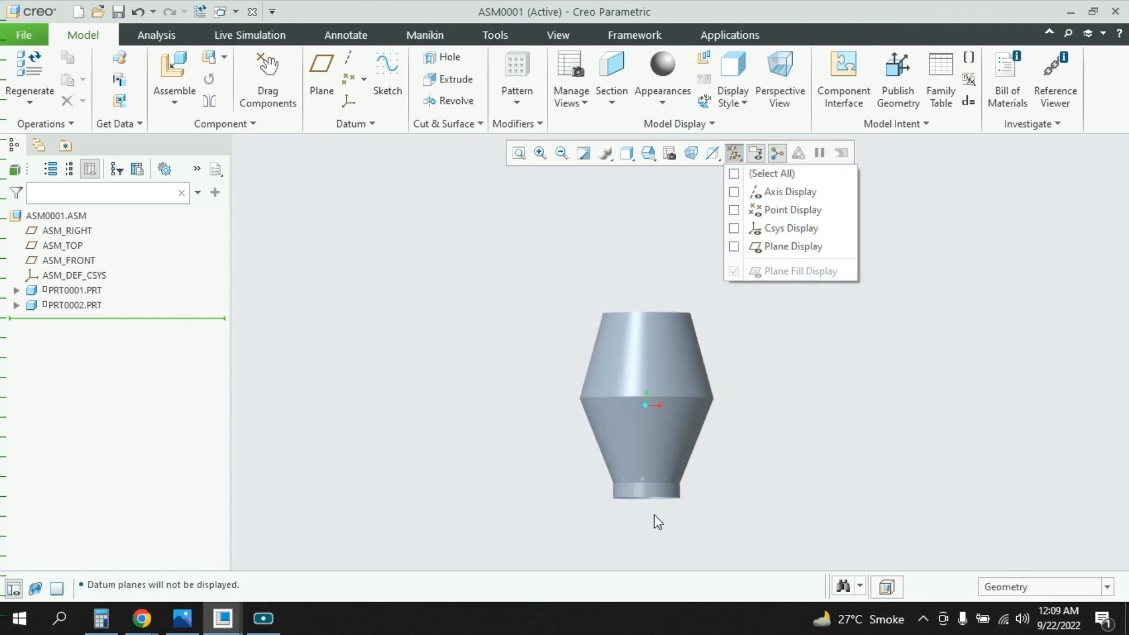
{"action": "left_click", "coordinate": [781, 462]}
Step: Apply the transparent appearance from My Appearances to the hood body prt0001.prt
{"action": "scroll", "coordinate": [639, 480], "scroll_direction": "up", "scroll_amount": 3}
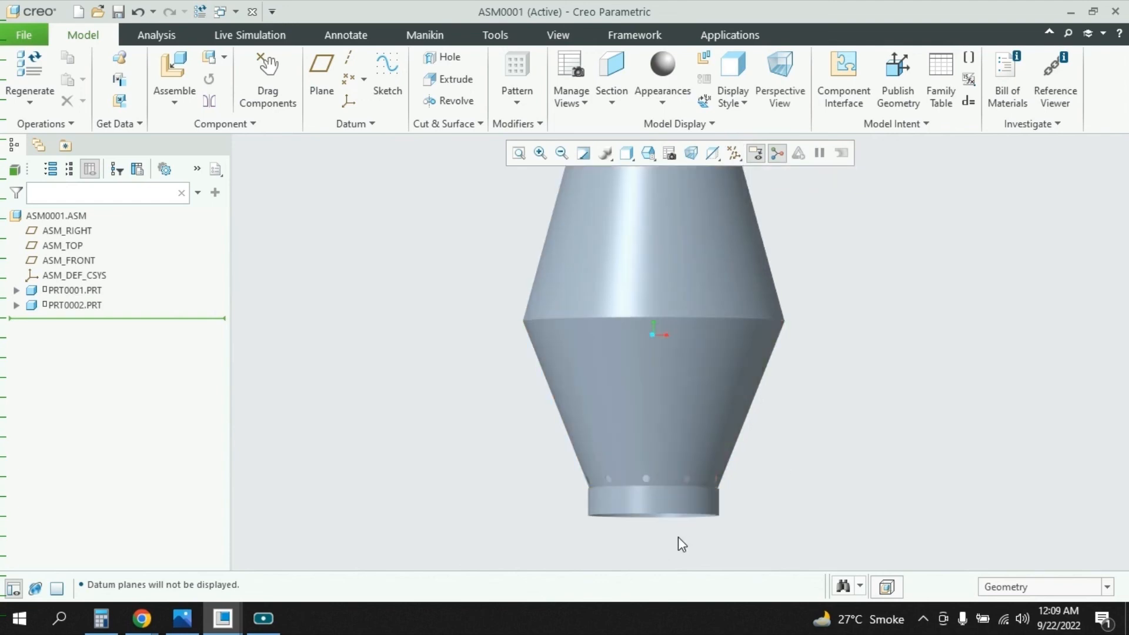
{"action": "scroll", "coordinate": [588, 517], "scroll_direction": "down", "scroll_amount": 3}
{"action": "scroll", "coordinate": [588, 513], "scroll_direction": "up", "scroll_amount": 4}
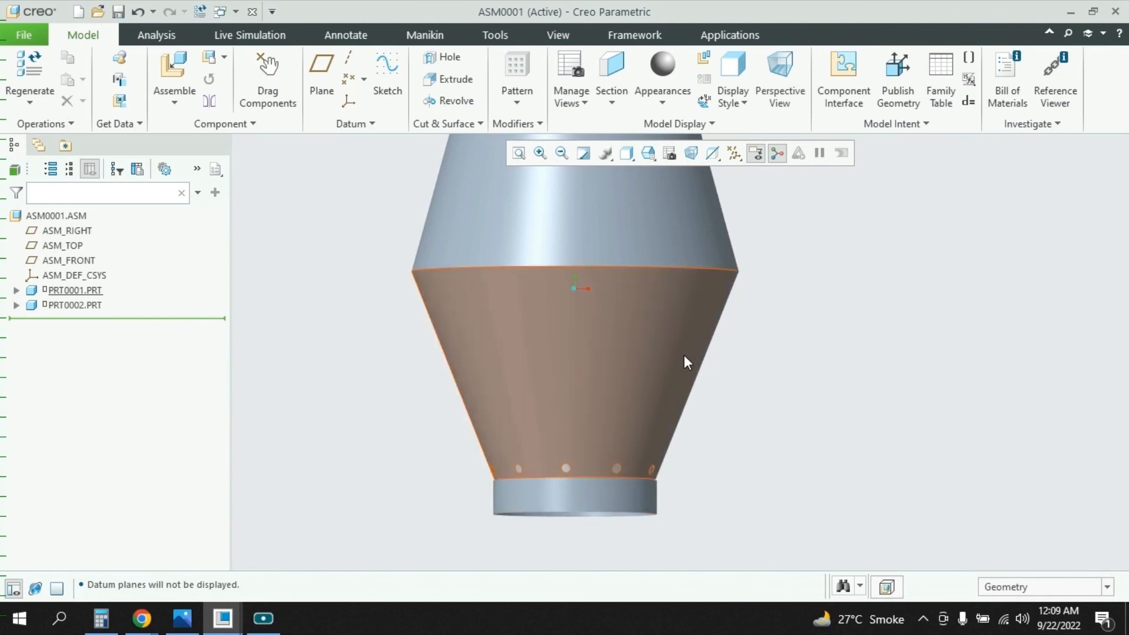
{"action": "mouse_move", "coordinate": [668, 316]}
{"action": "middle_mouse_down"}
{"action": "mouse_move", "coordinate": [659, 402]}
{"action": "mouse_move", "coordinate": [650, 235]}
{"action": "mouse_move", "coordinate": [673, 263]}
{"action": "mouse_move", "coordinate": [656, 252]}
{"action": "mouse_move", "coordinate": [668, 249]}
{"action": "mouse_move", "coordinate": [652, 201]}
{"action": "mouse_move", "coordinate": [670, 200]}
{"action": "mouse_move", "coordinate": [665, 217]}
{"action": "mouse_move", "coordinate": [638, 230]}
{"action": "mouse_move", "coordinate": [658, 272]}
{"action": "mouse_move", "coordinate": [655, 327]}
{"action": "middle_mouse_up"}
{"action": "scroll", "coordinate": [758, 373], "scroll_direction": "down", "scroll_amount": 3}
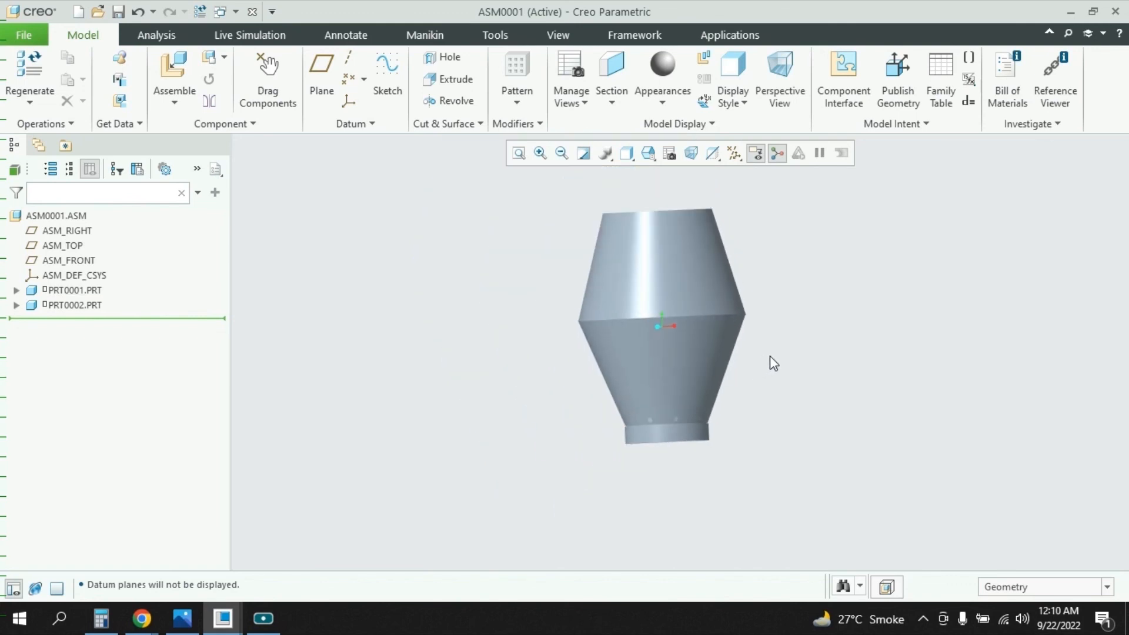
{"action": "middle_click_drag", "start_coordinate": [757, 356], "coordinate": [704, 358]}
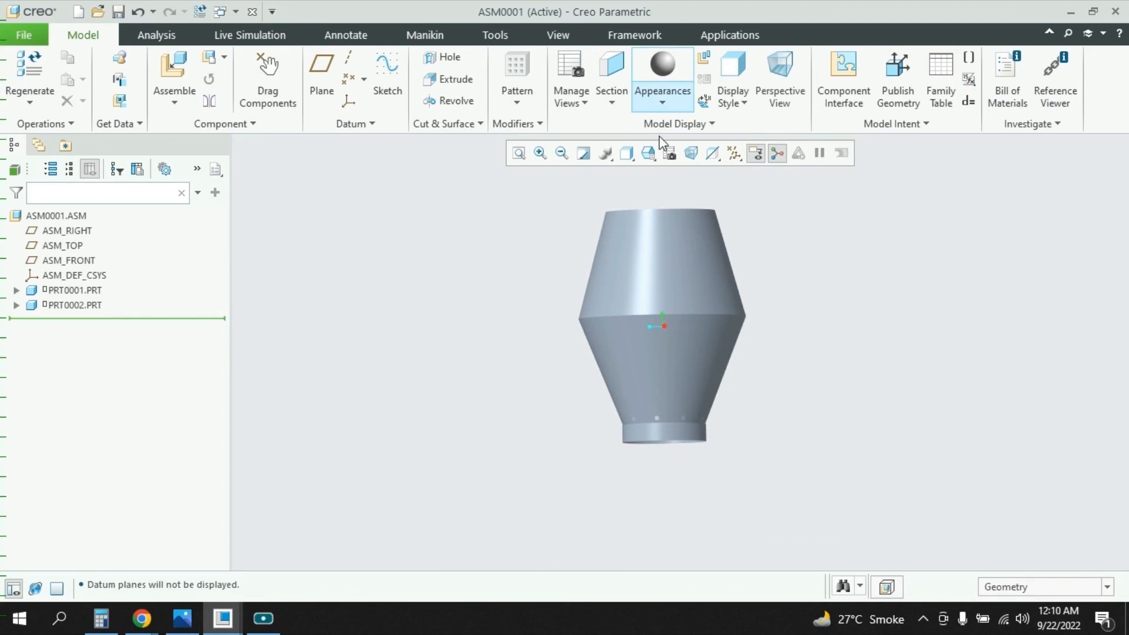
{"action": "left_click", "coordinate": [662, 97]}
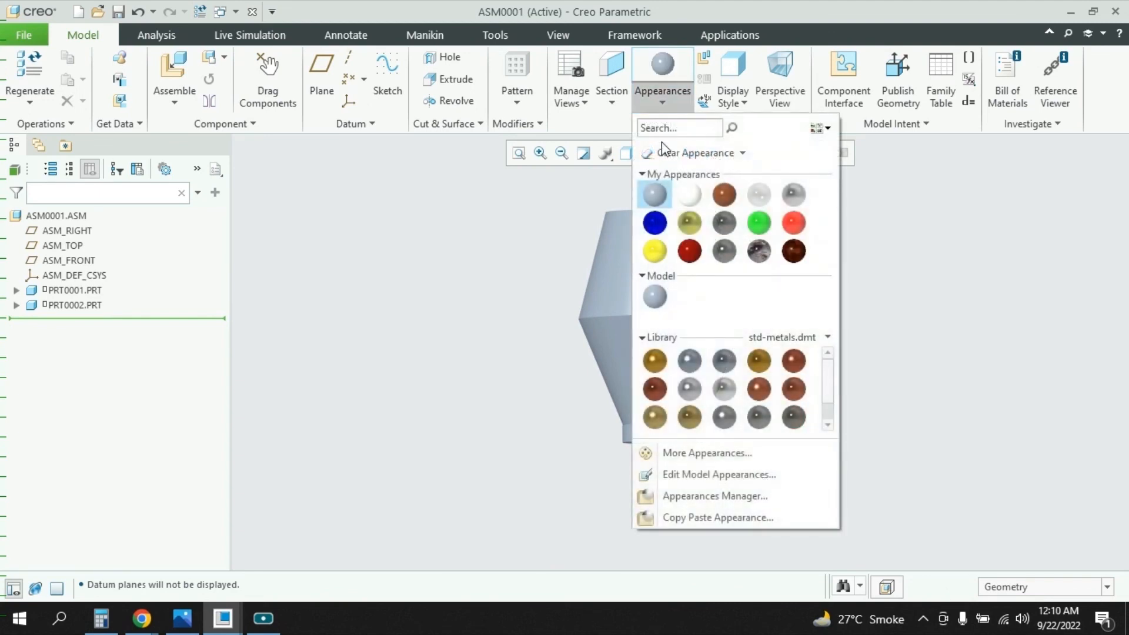
{"action": "left_click", "coordinate": [763, 196]}
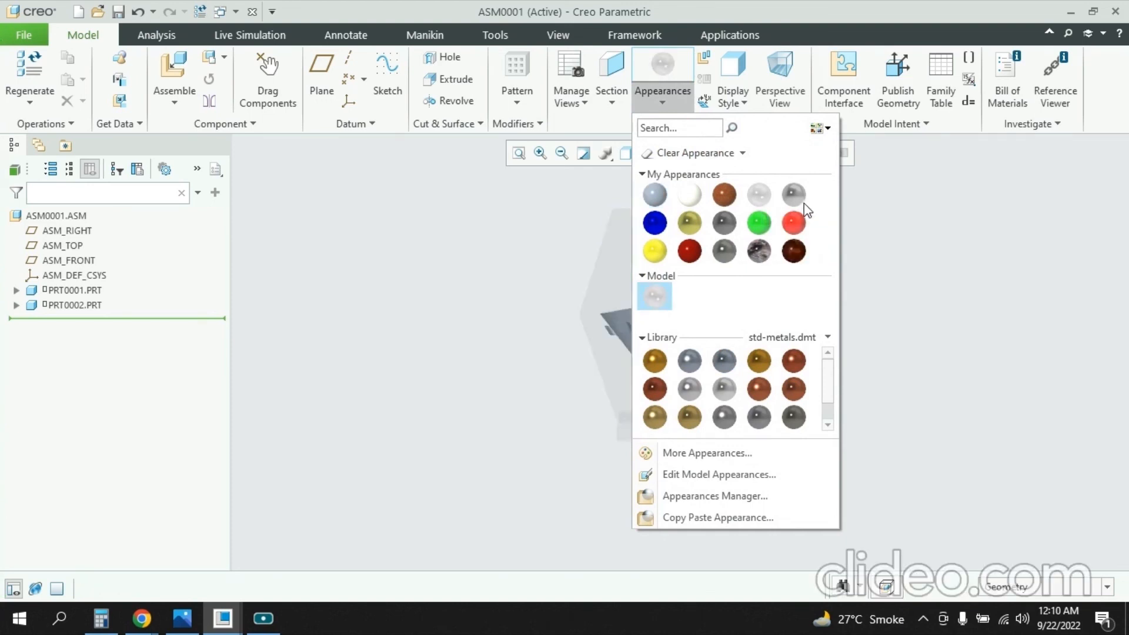
Step: Apply the white appearance from My Appearances to the hood body prt0001.prt
{"action": "left_click", "coordinate": [696, 195]}
{"action": "left_click", "coordinate": [688, 258]}
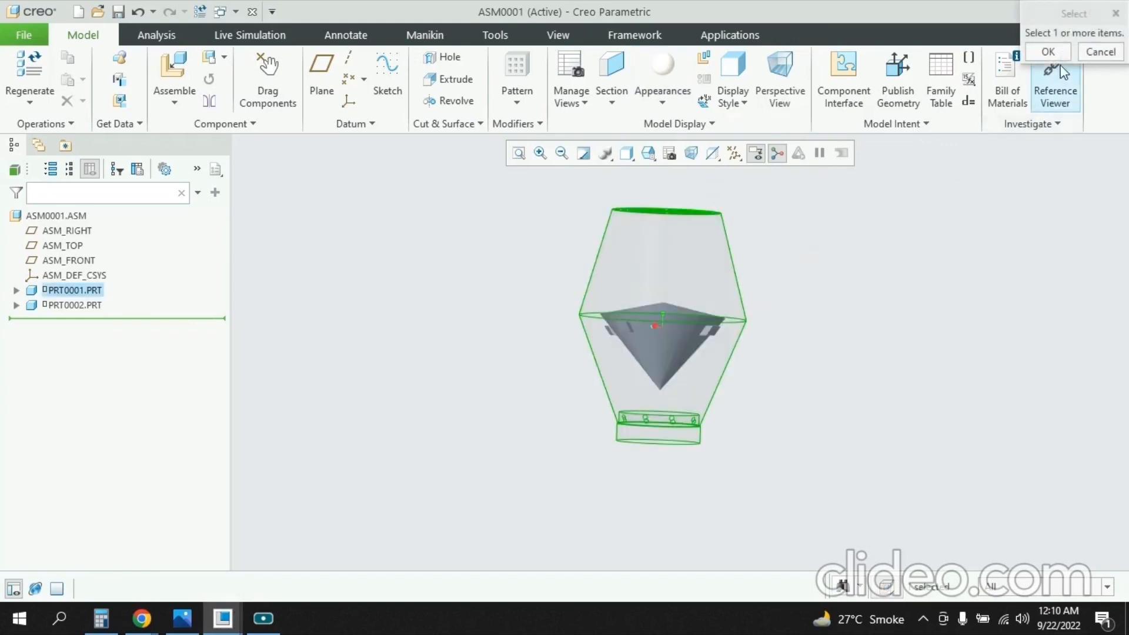
{"action": "left_click", "coordinate": [1048, 52]}
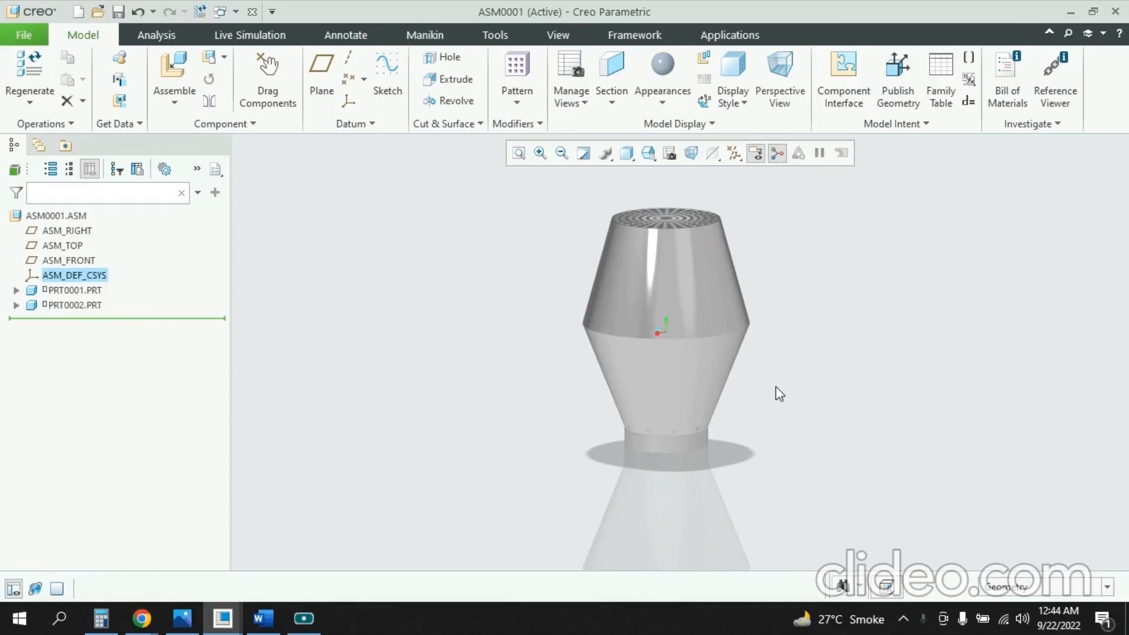
Step: Preview an X-direction section of the assembly at offsets of about 39 and 71 to examine the inner cone, and discard the section
{"action": "scroll", "coordinate": [775, 386], "scroll_direction": "up", "scroll_amount": 1}
{"action": "scroll", "coordinate": [792, 335], "scroll_direction": "down", "scroll_amount": 1}
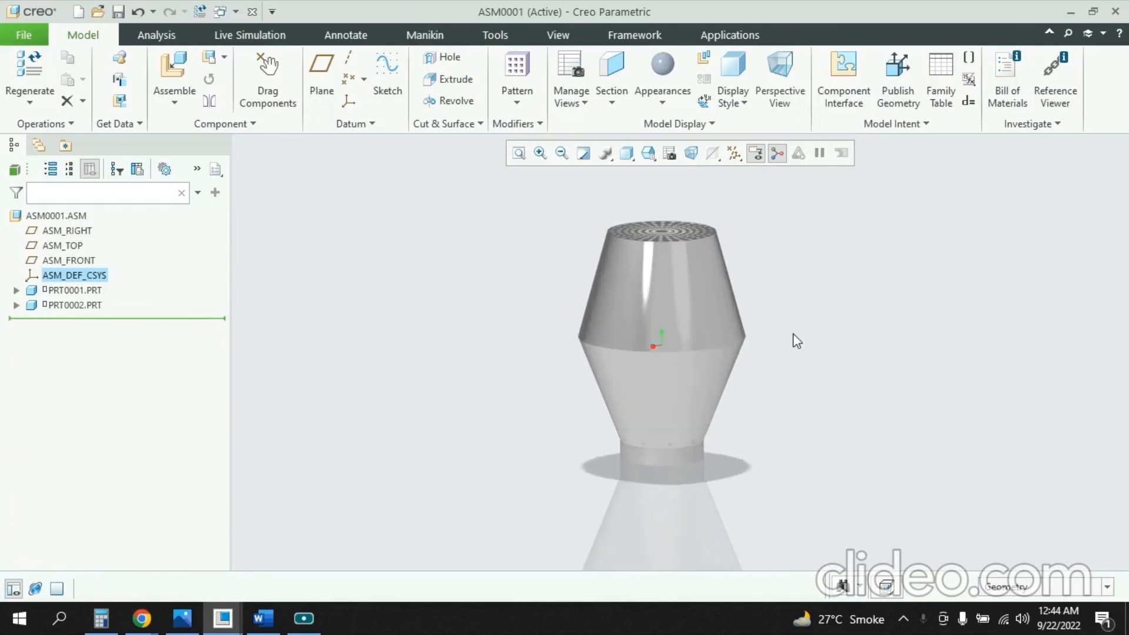
{"action": "left_click", "coordinate": [612, 103]}
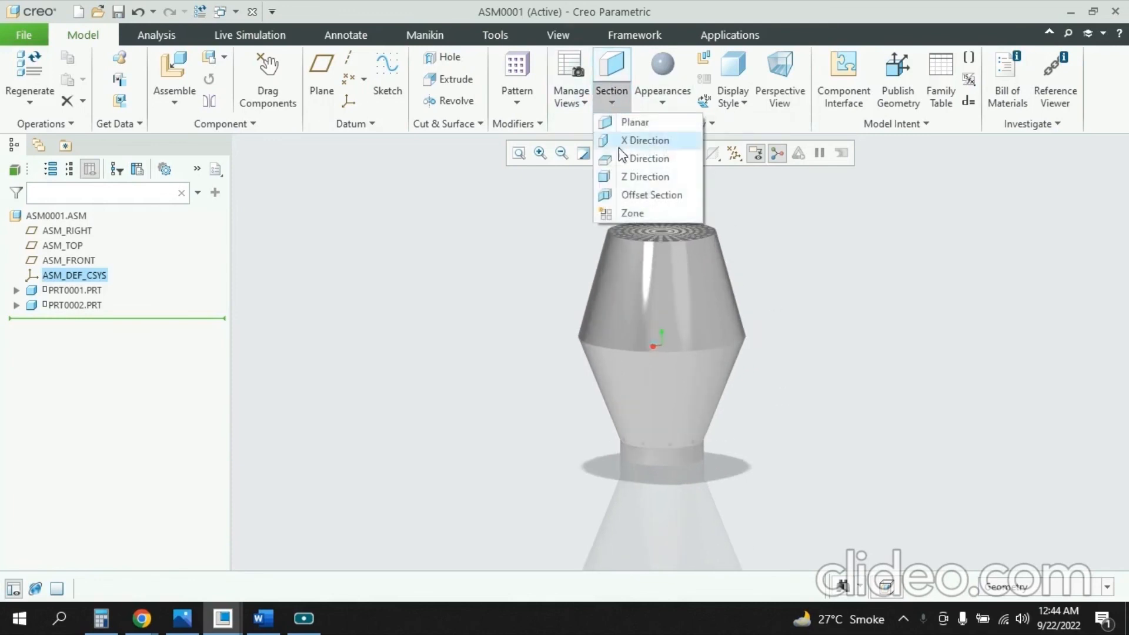
{"action": "left_click", "coordinate": [647, 140]}
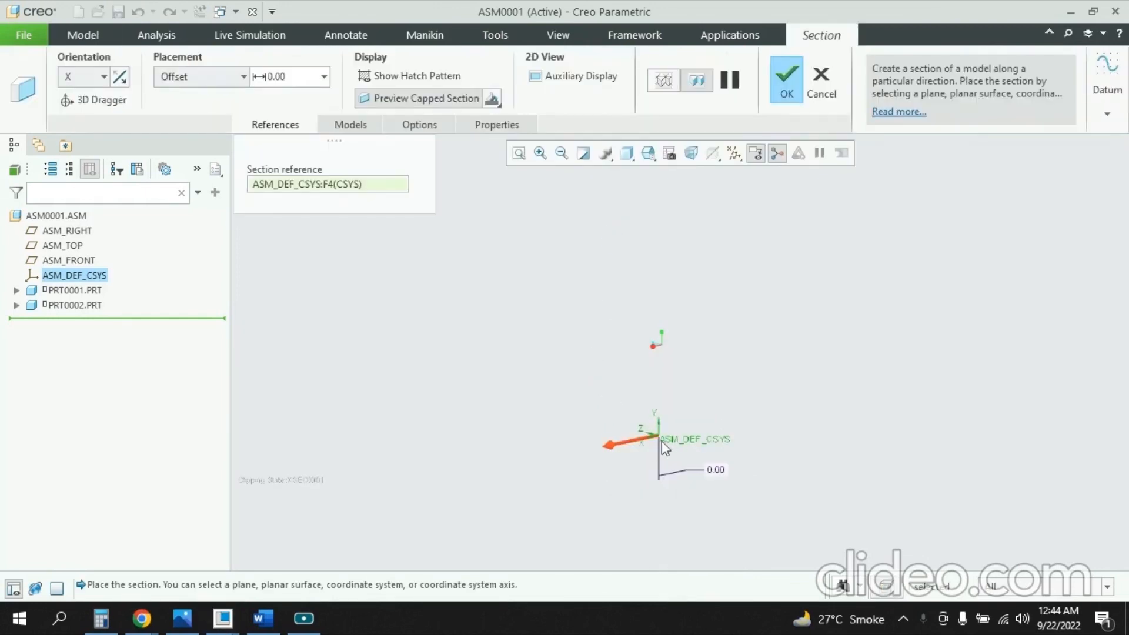
{"action": "left_click_drag", "start_coordinate": [614, 451], "coordinate": [542, 470]}
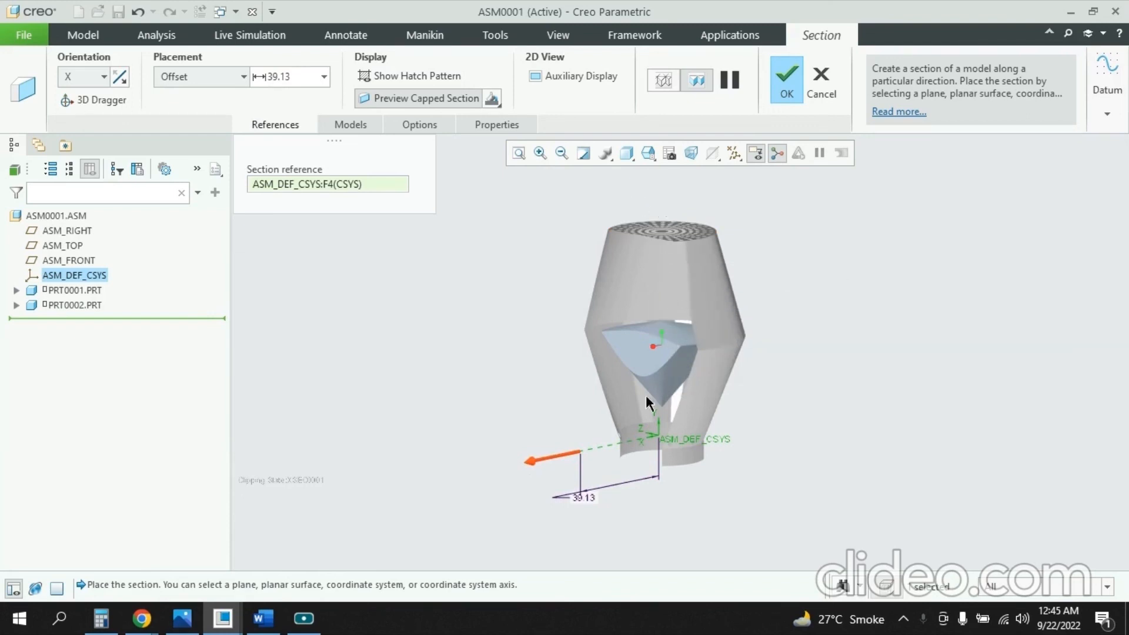
{"action": "left_click_drag", "start_coordinate": [540, 469], "coordinate": [471, 472]}
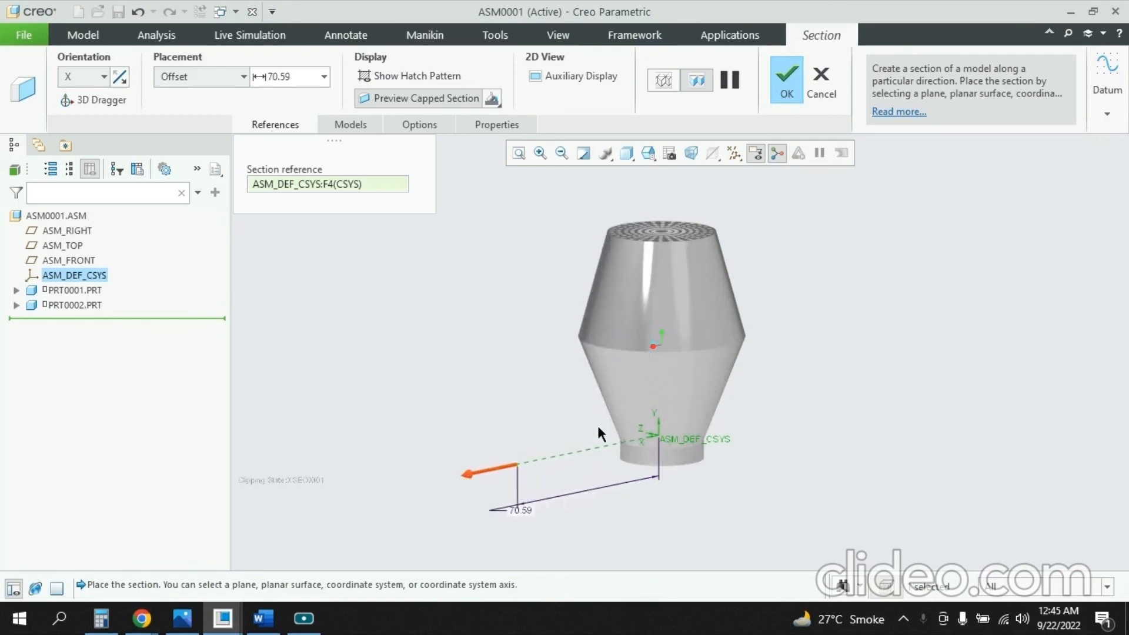
{"action": "left_click", "coordinate": [813, 96]}
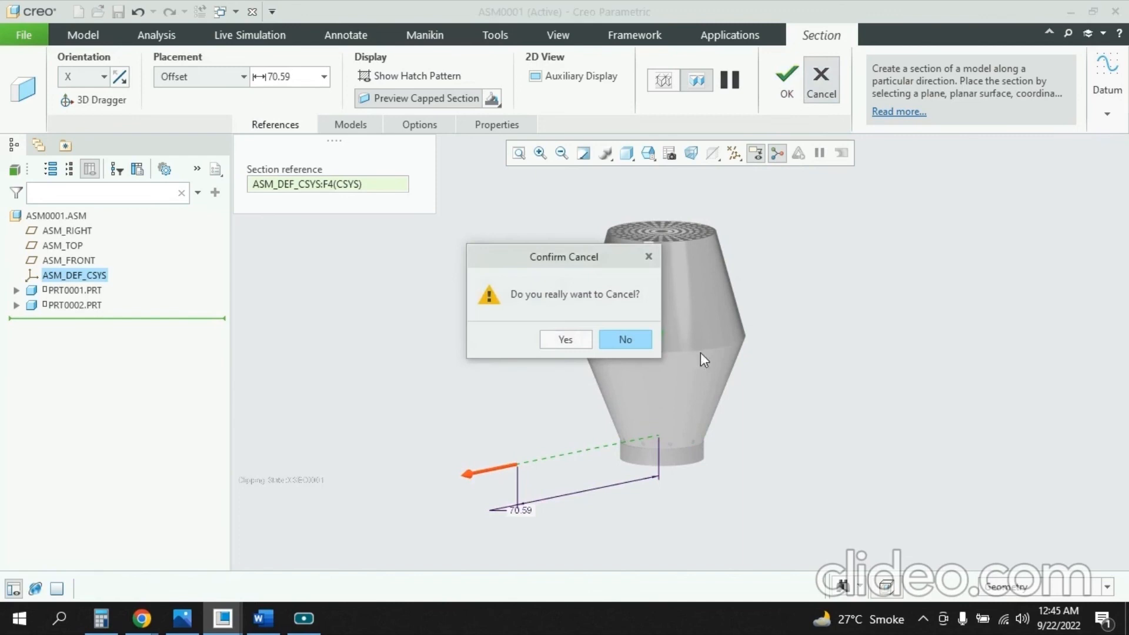
{"action": "left_click", "coordinate": [561, 338]}
{"action": "scroll", "coordinate": [782, 285], "scroll_direction": "up", "scroll_amount": 2}
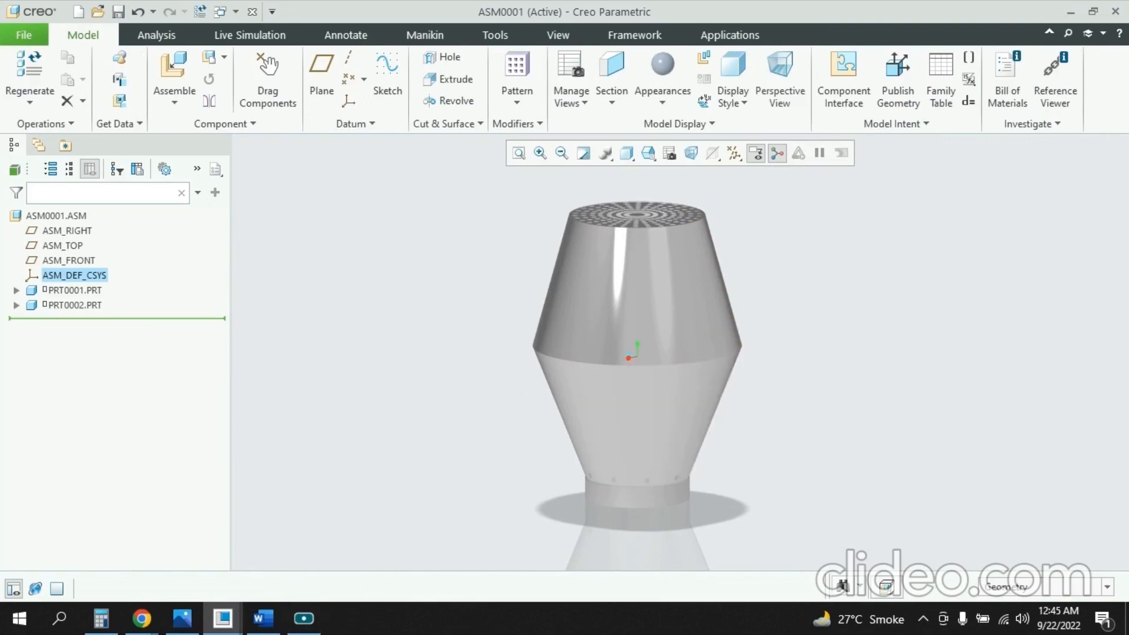
{"action": "left_click", "coordinate": [304, 618]}
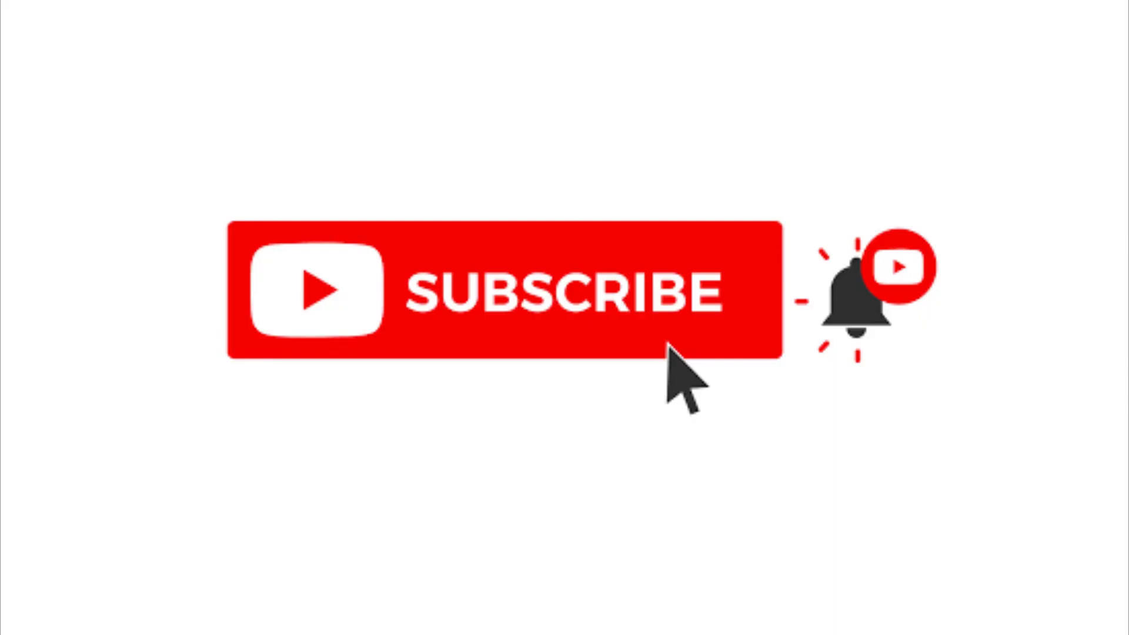